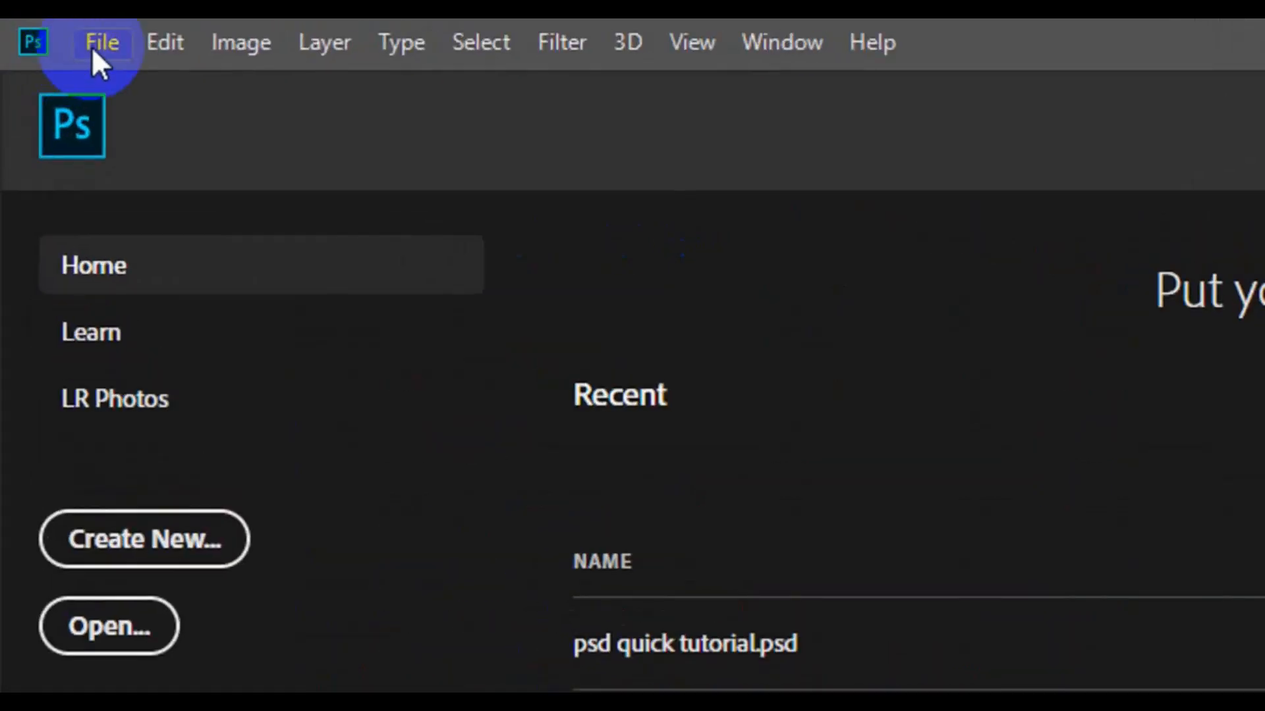
Create a 3.25 × 1.75 inch, 300 ppi CMYK document named 'Geometric Business Card'.
click(93, 52)
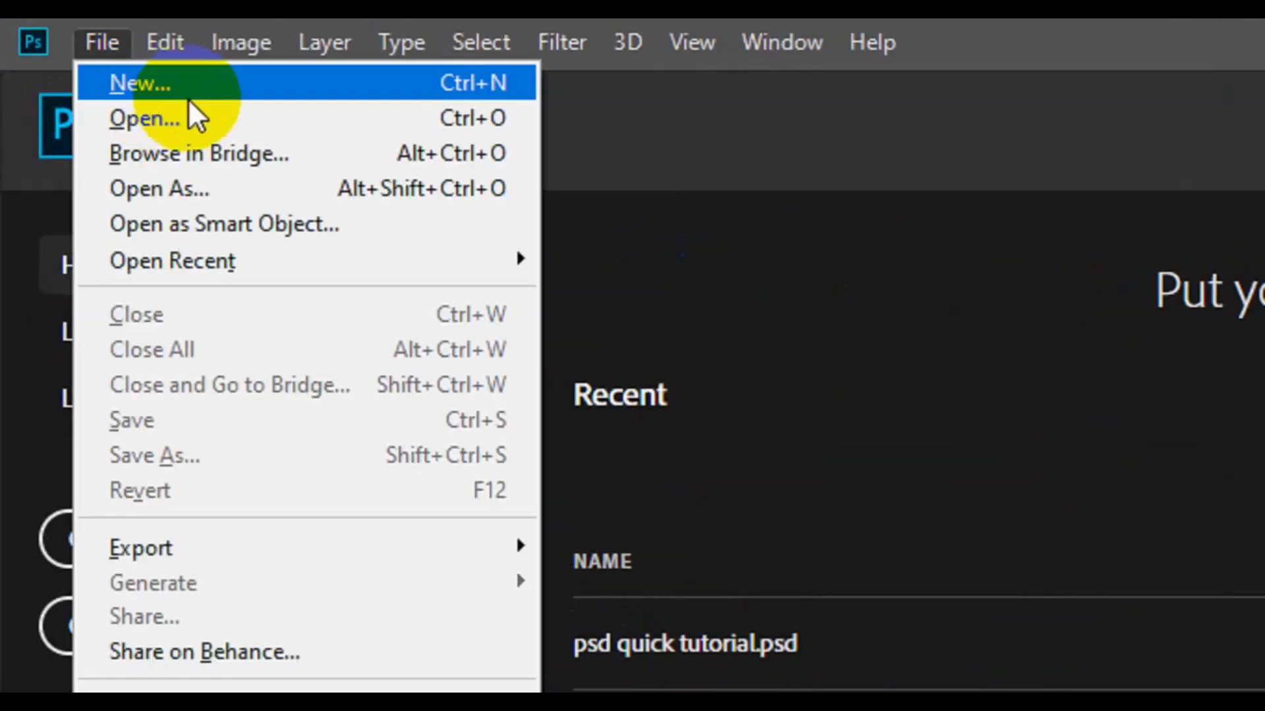
click(188, 97)
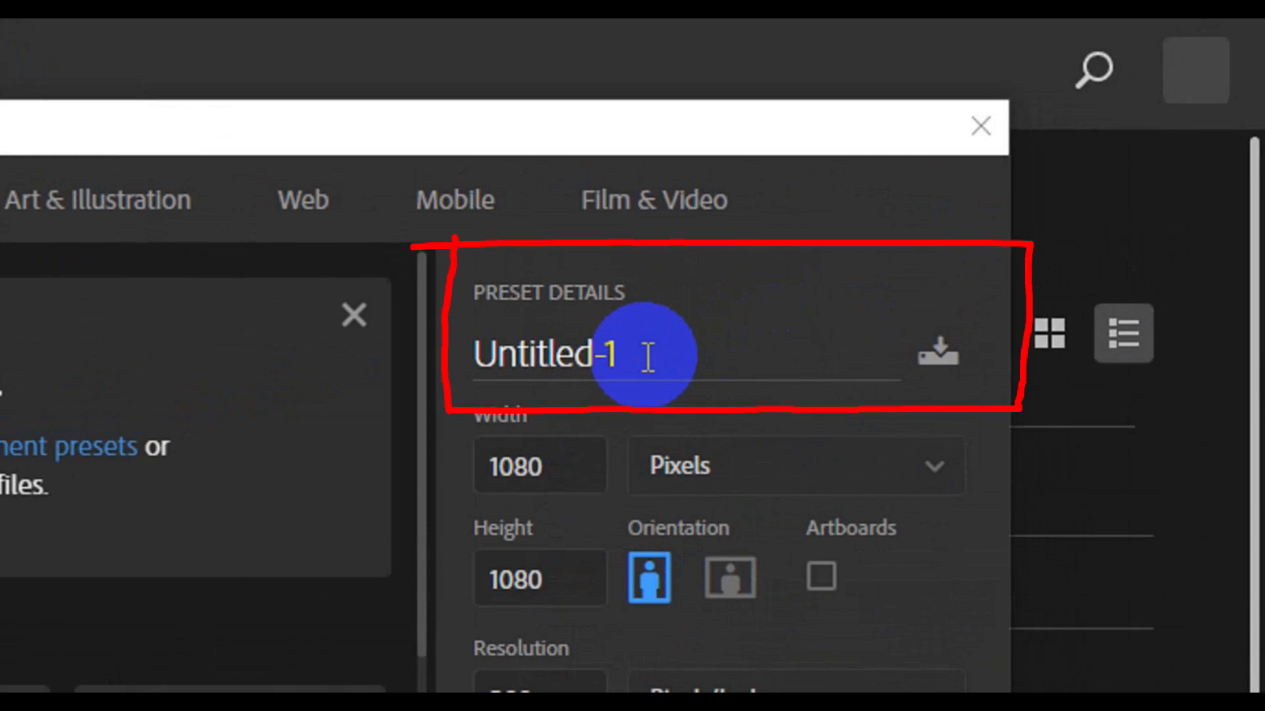
click(648, 358)
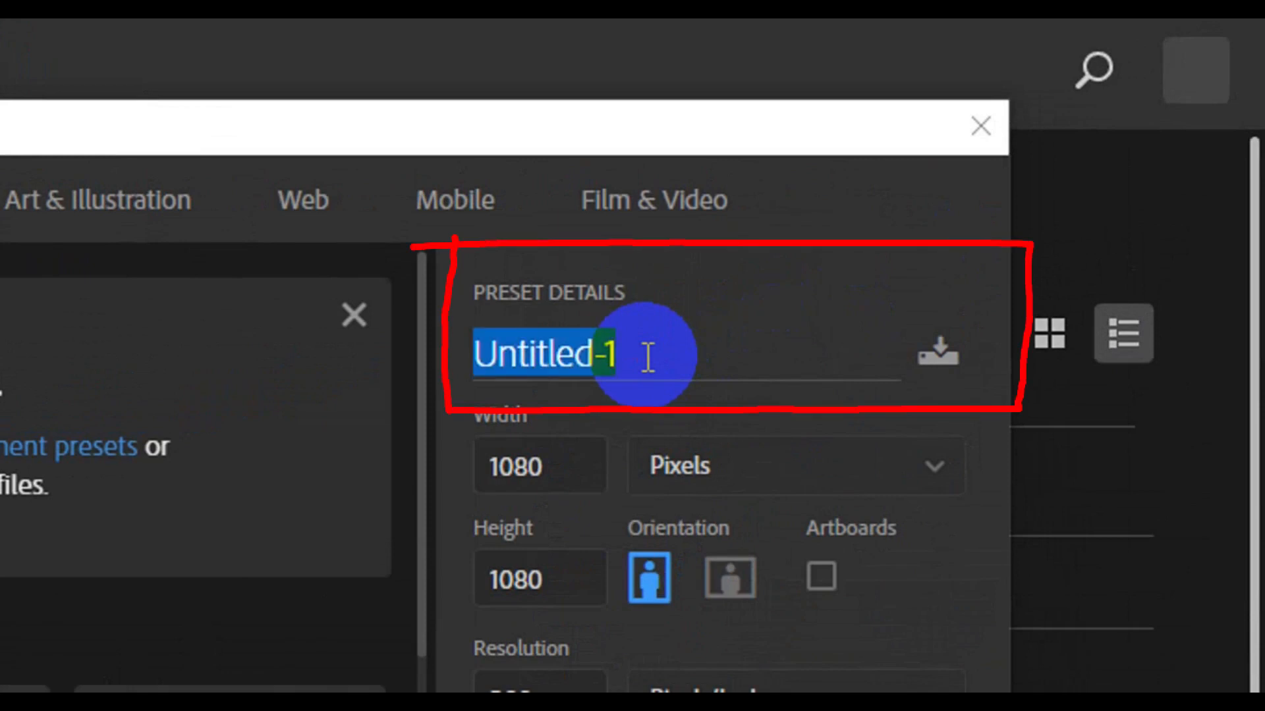
text(Geometric Bu)
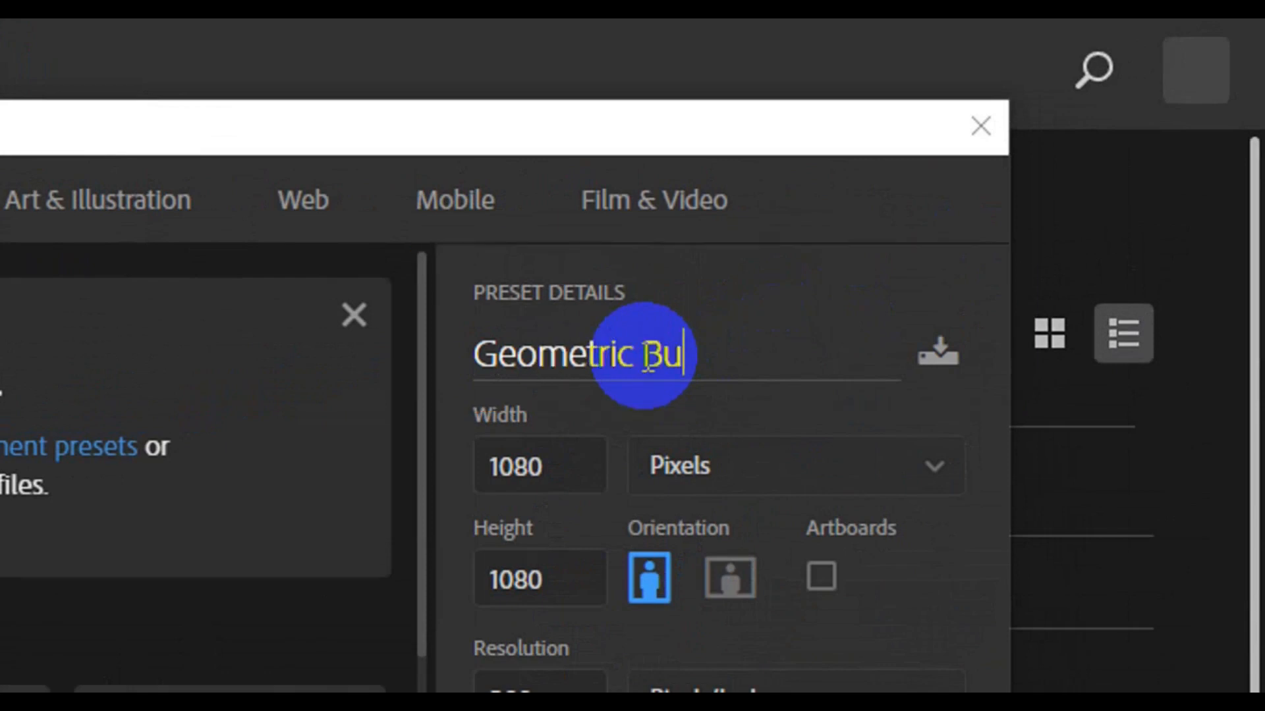
text(siness Card)
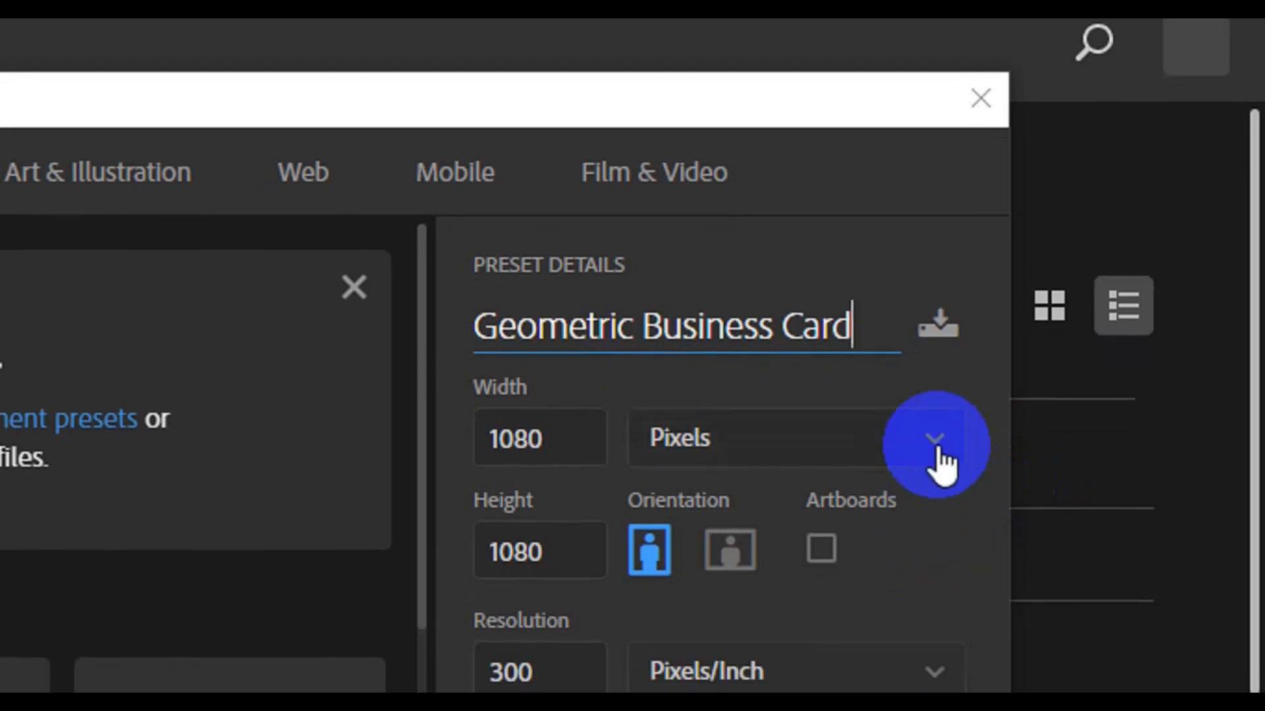
double_click(544, 441)
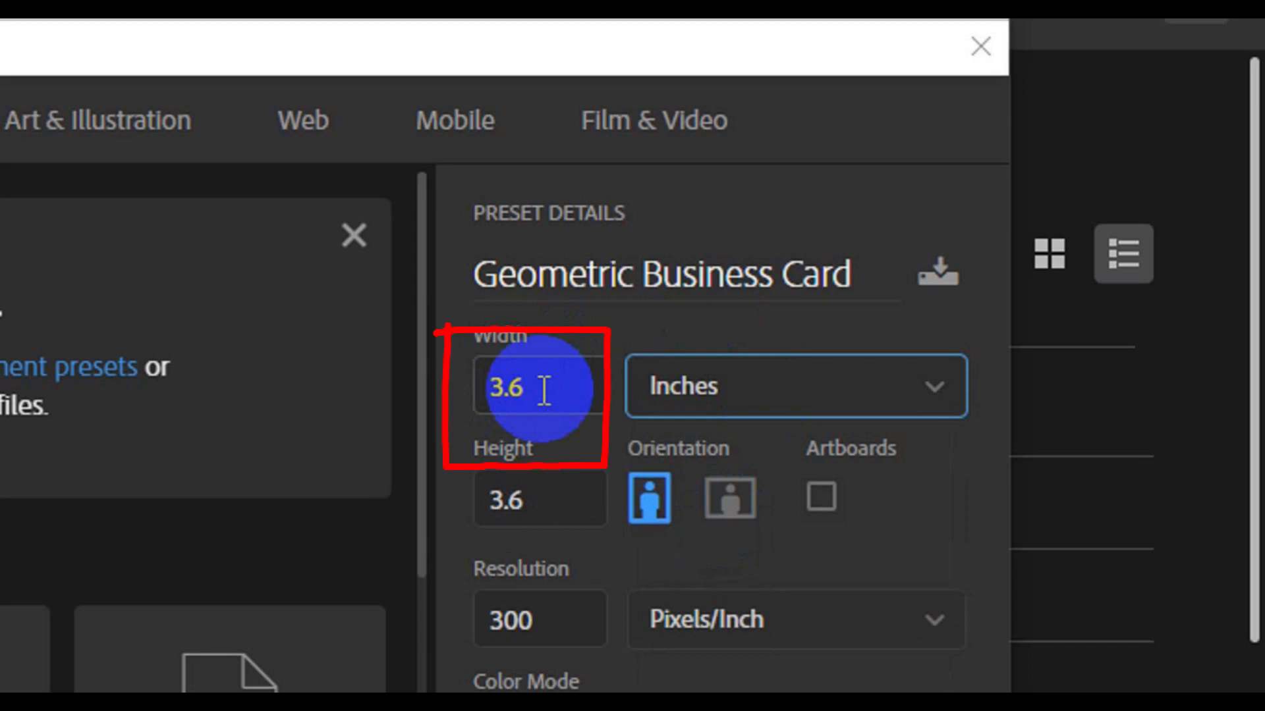
double_click(530, 393)
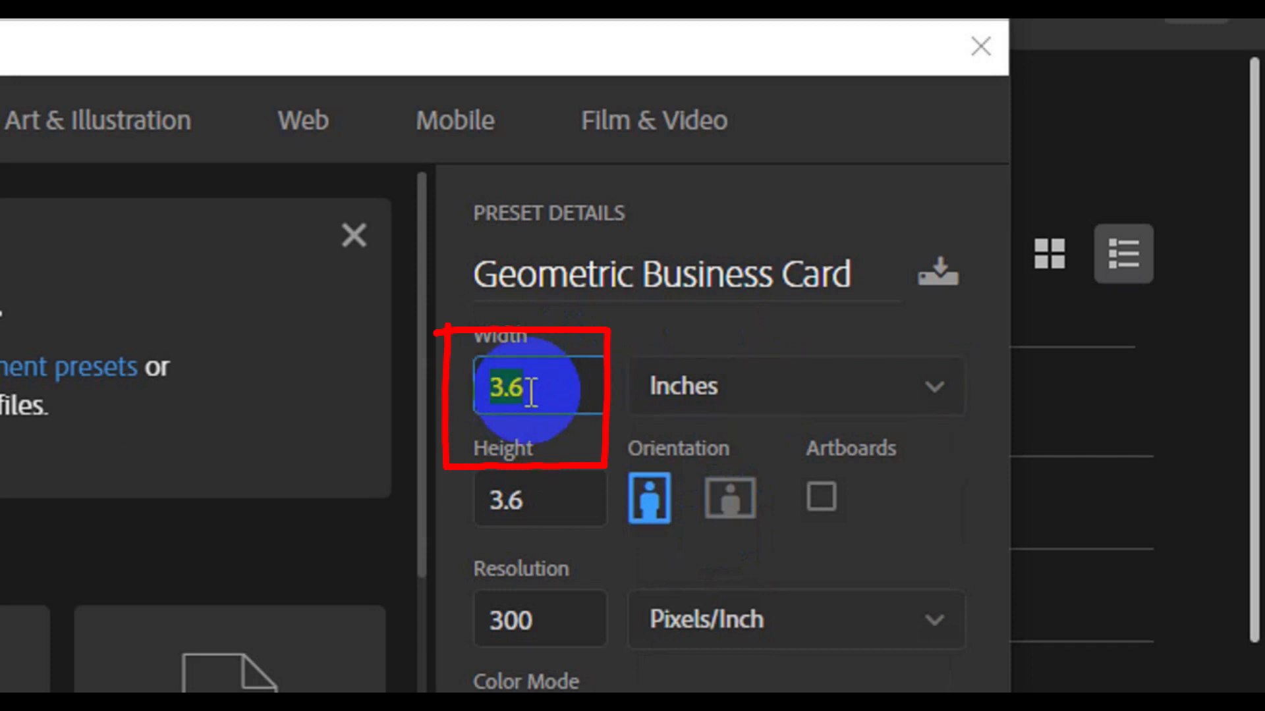
text(3.25)
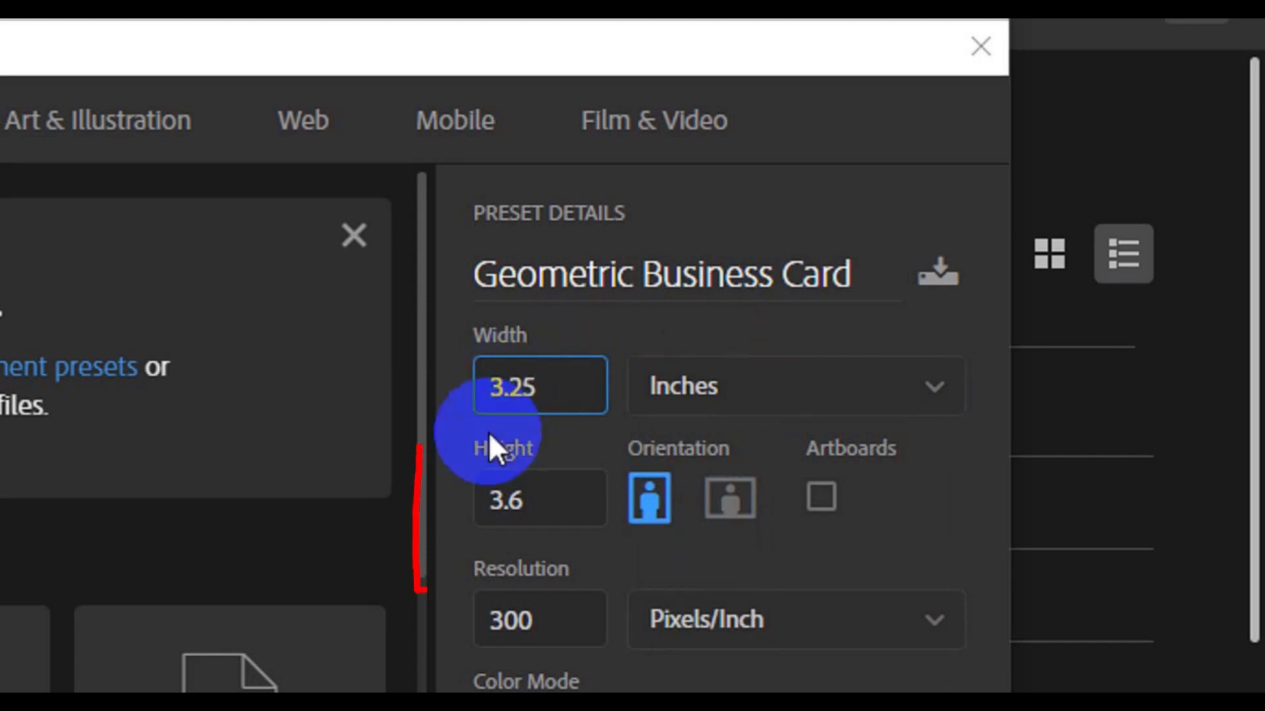
double_click(525, 509)
key(BackSpace)
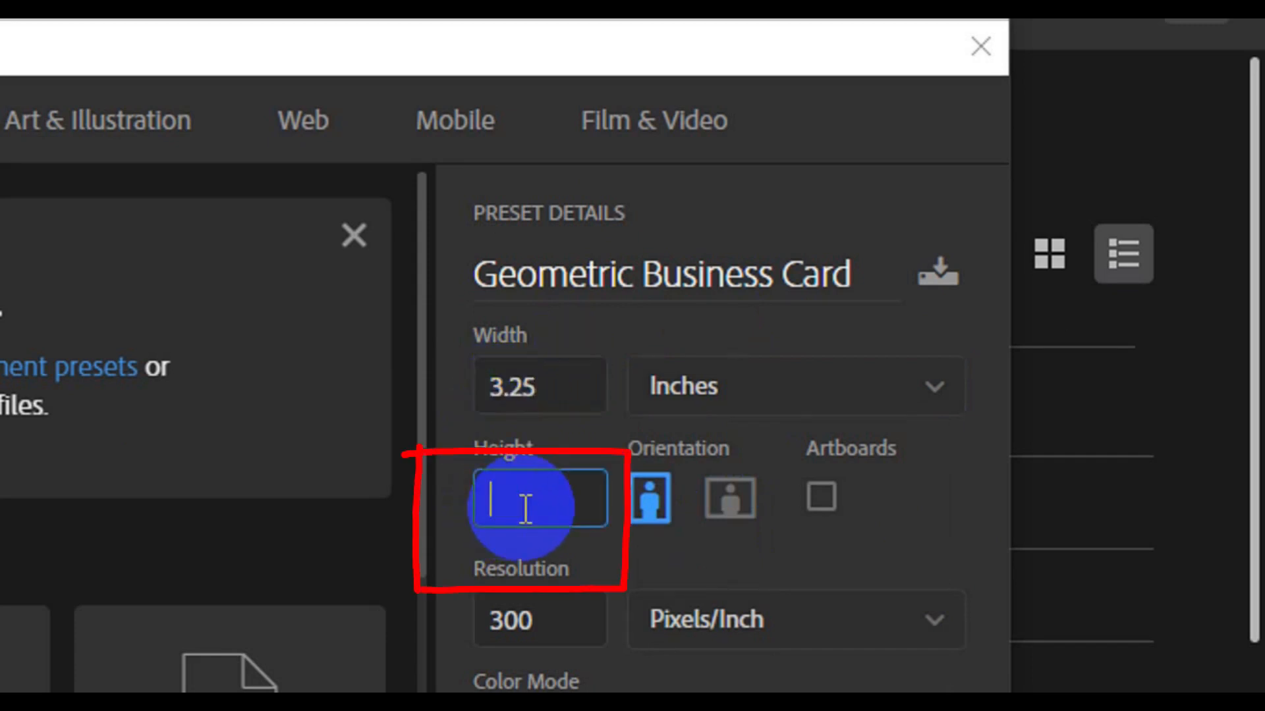
text(1.75)
double_click(550, 542)
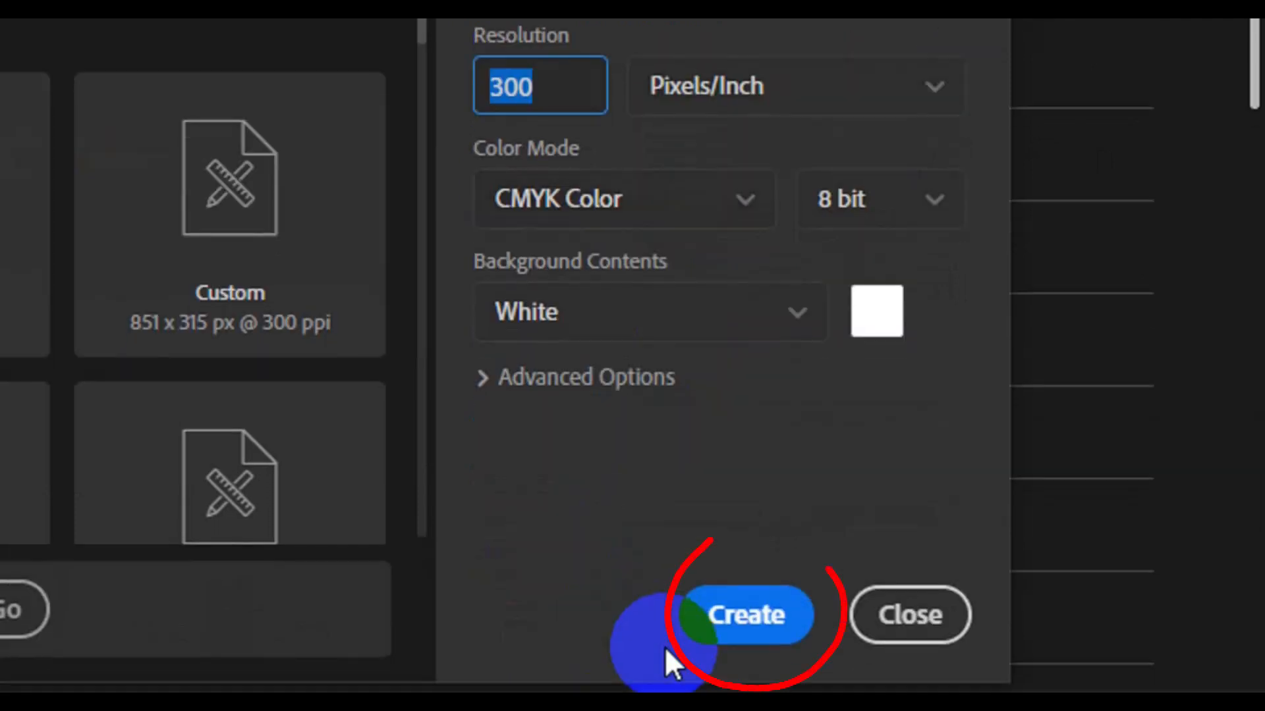
click(748, 626)
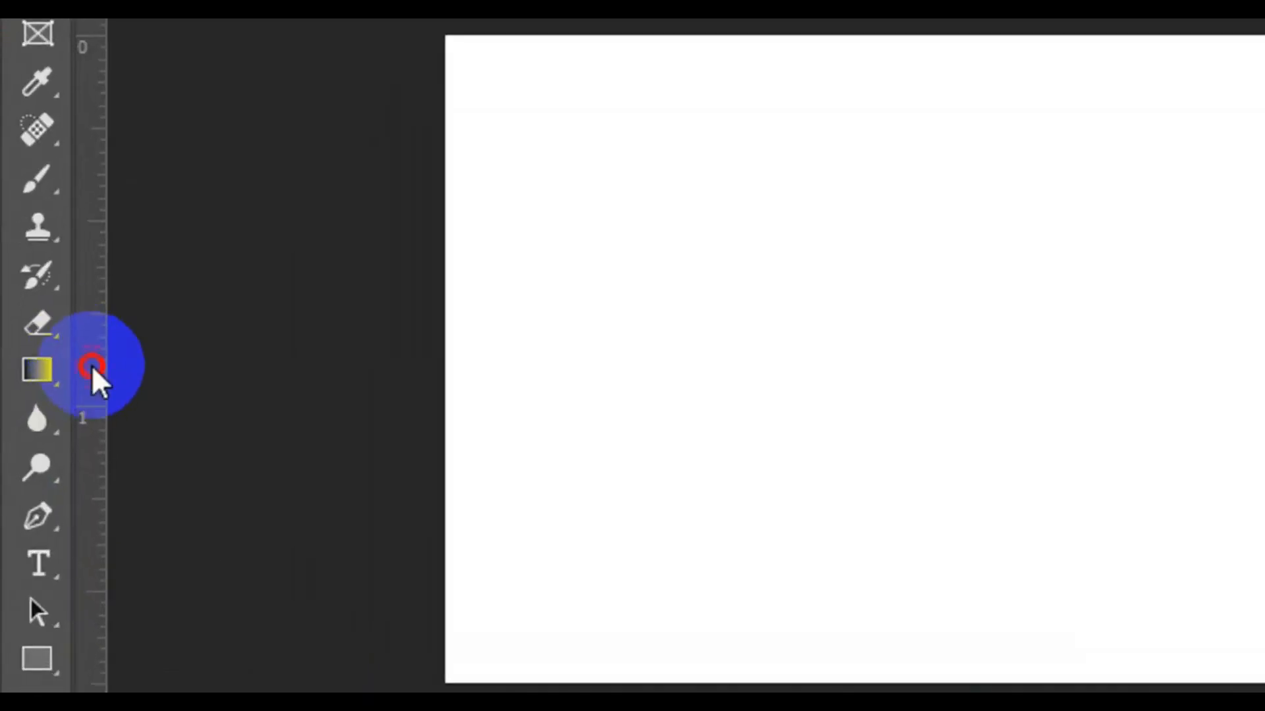
Drag guides from the rulers onto the card's left, top, right and bottom edges.
drag(92, 369, 442, 429)
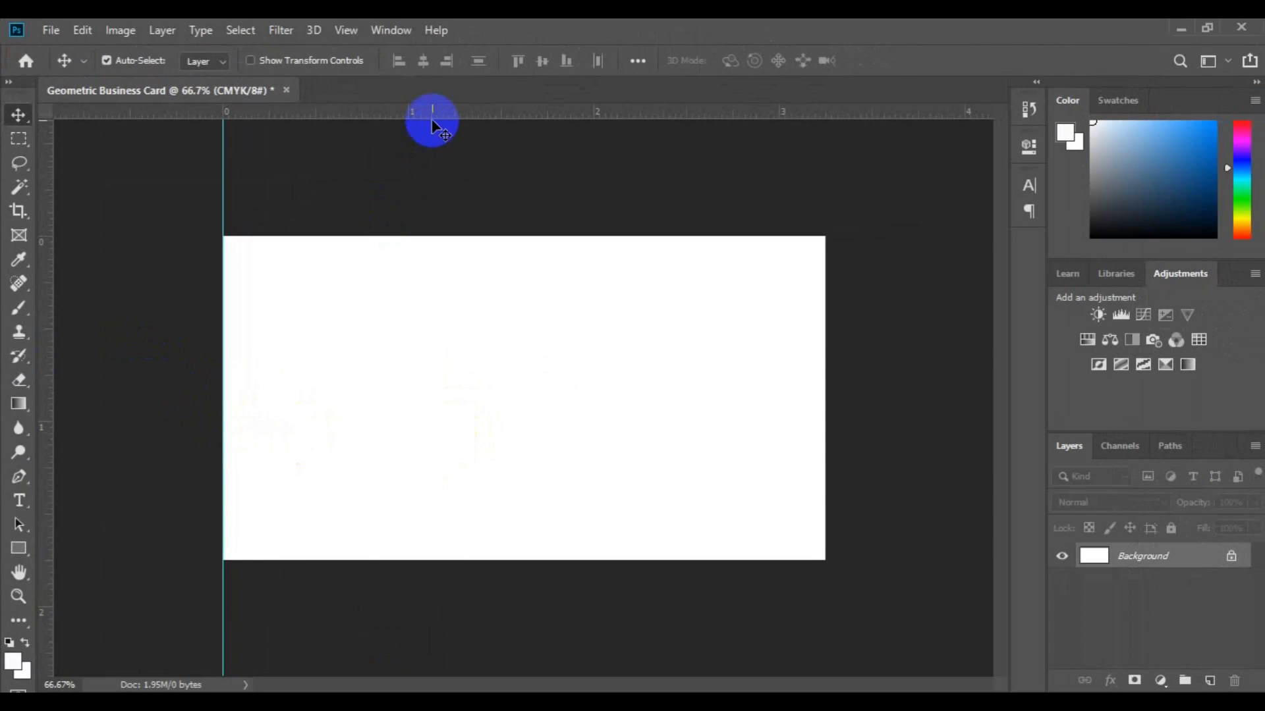
drag(432, 119, 454, 235)
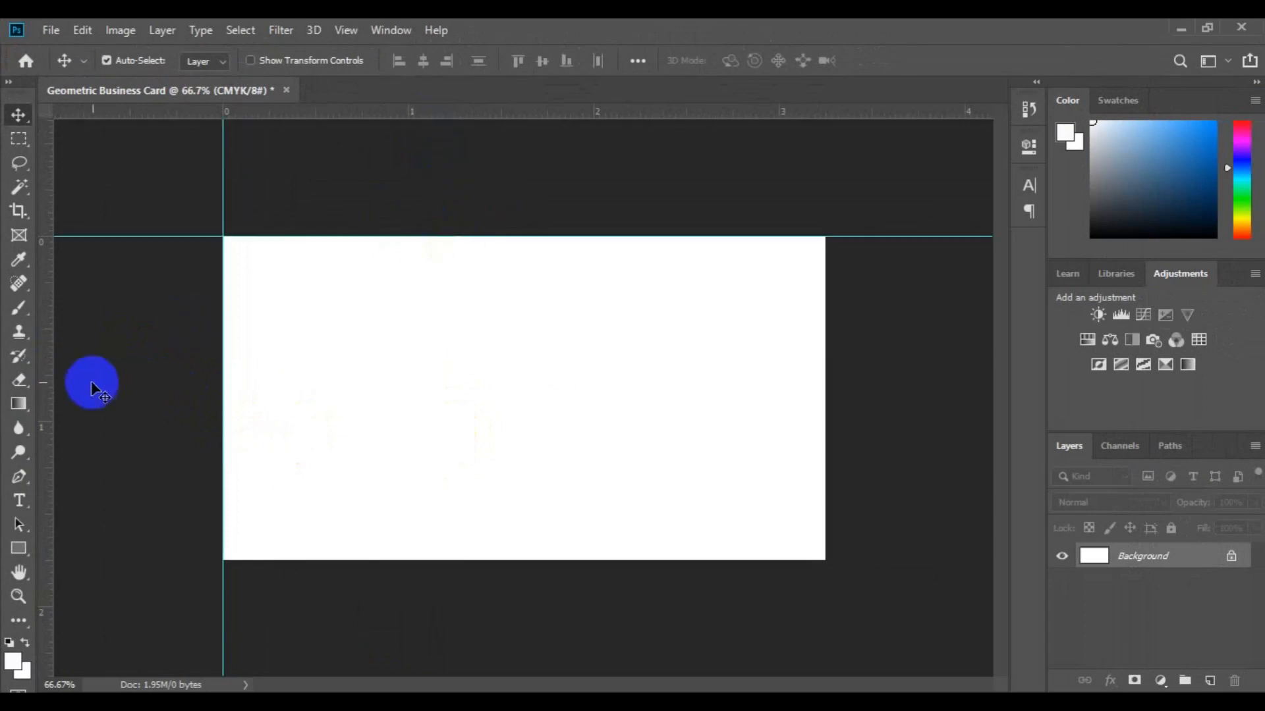
drag(41, 378, 824, 398)
drag(615, 125, 590, 561)
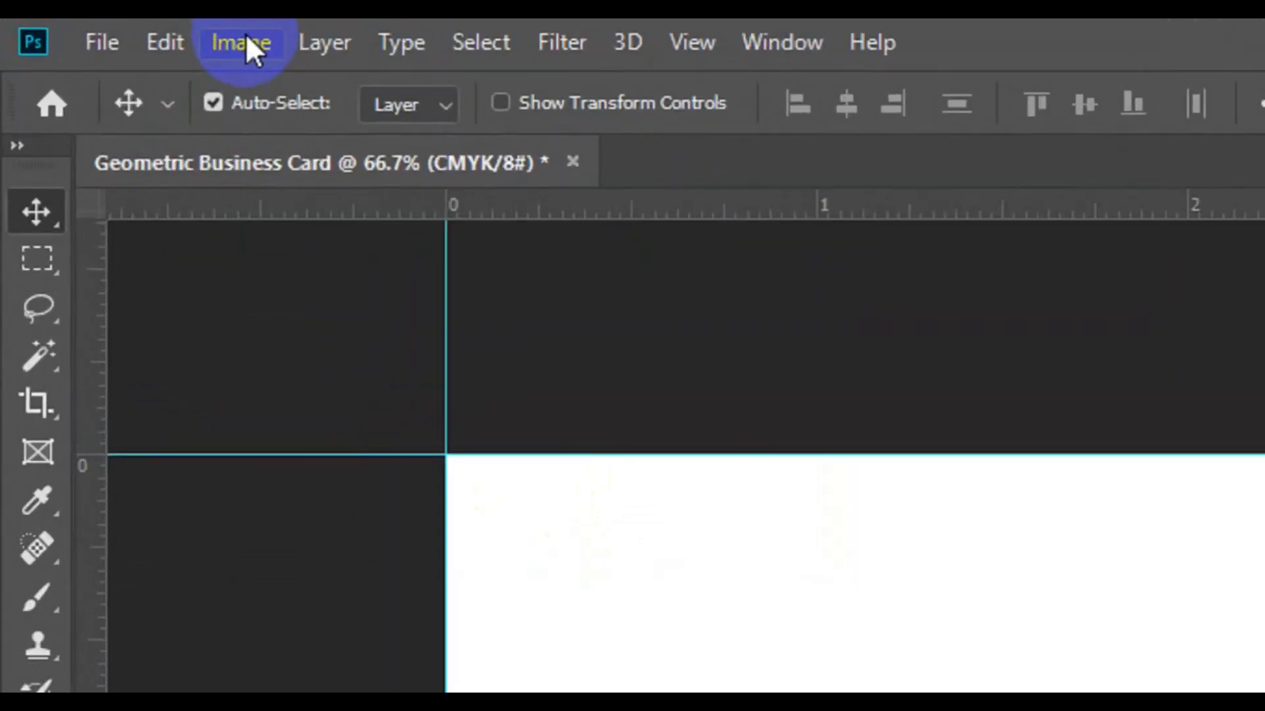
Enlarge the canvas by a relative 0.25 in in width and height.
click(245, 39)
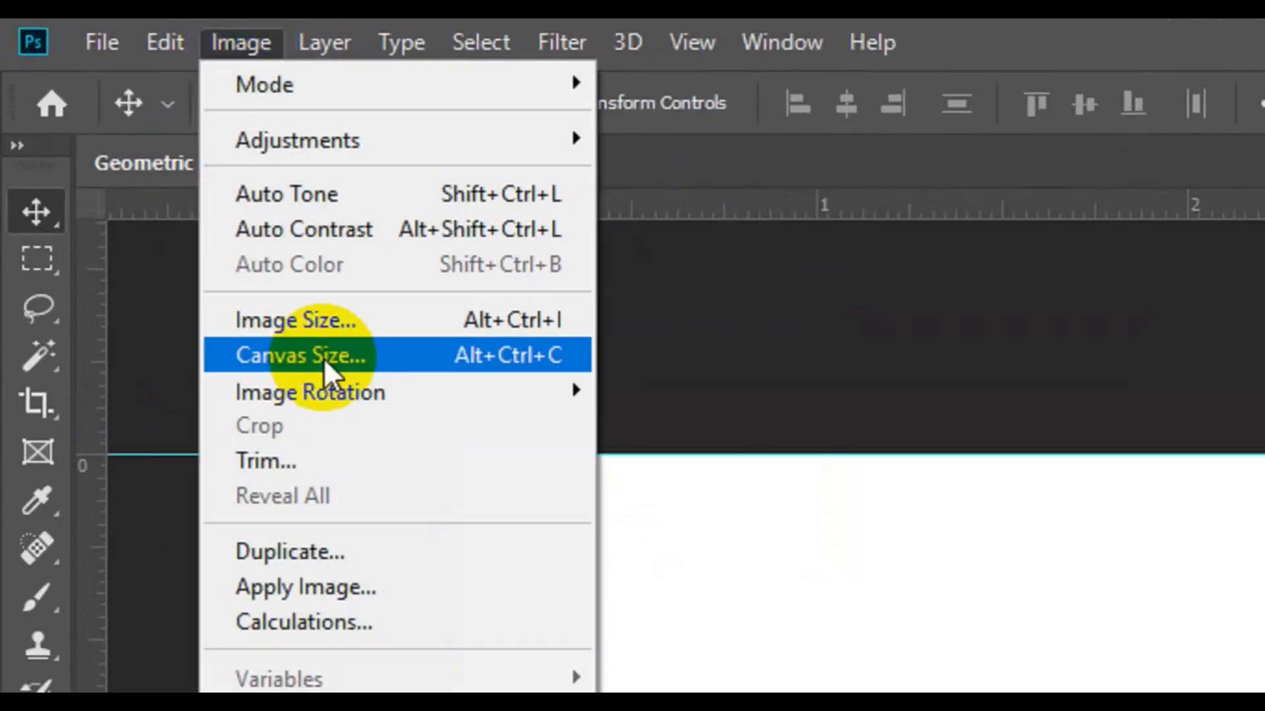
click(323, 357)
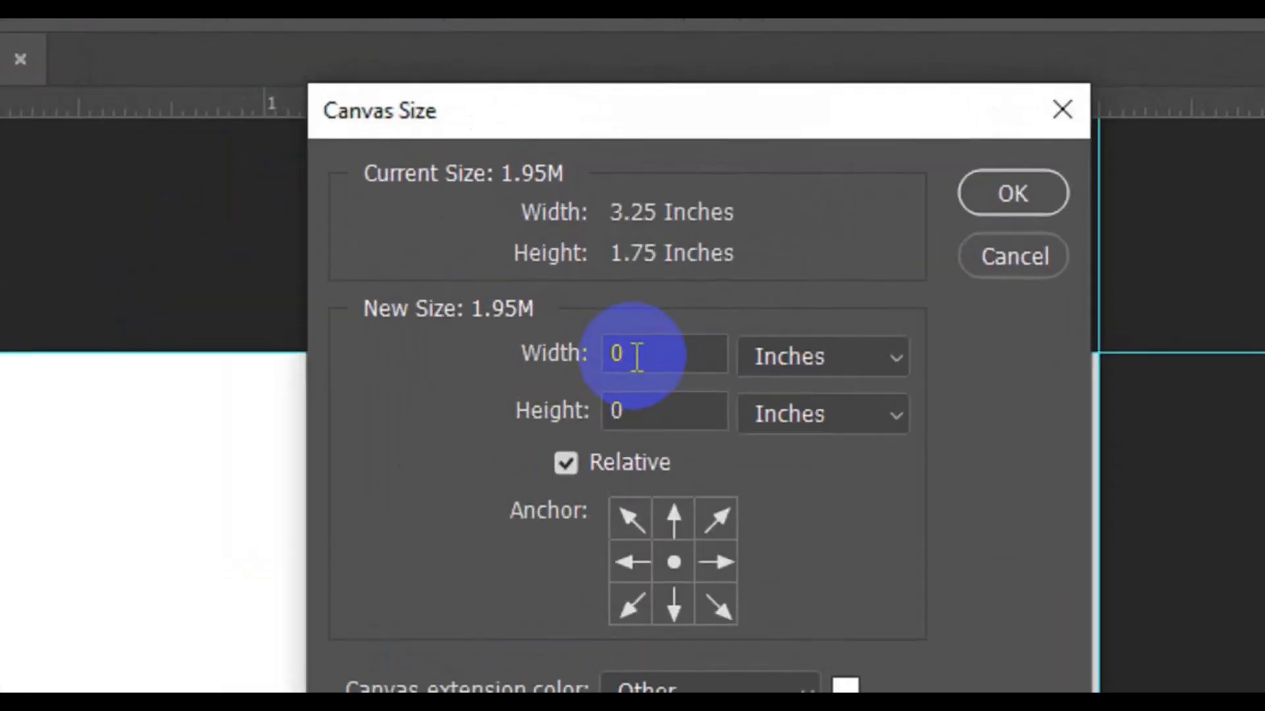
click(636, 357)
text(.25)
click(653, 410)
text(.25)
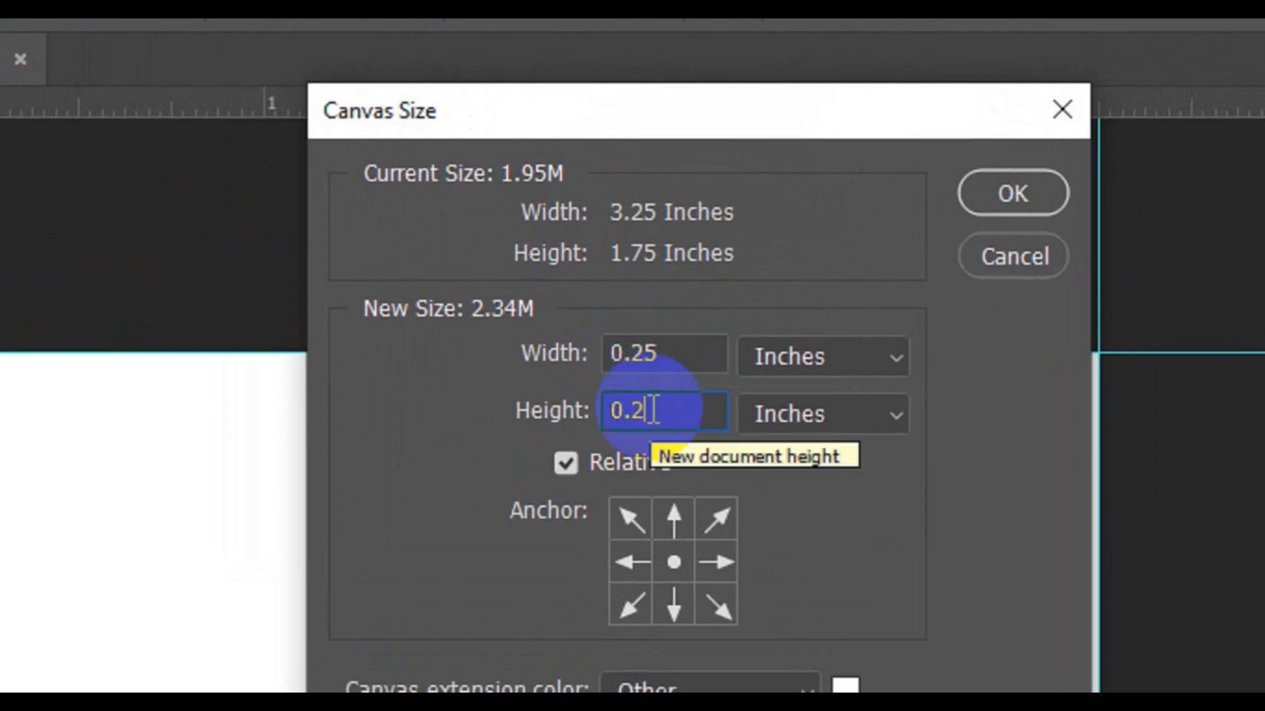
click(998, 196)
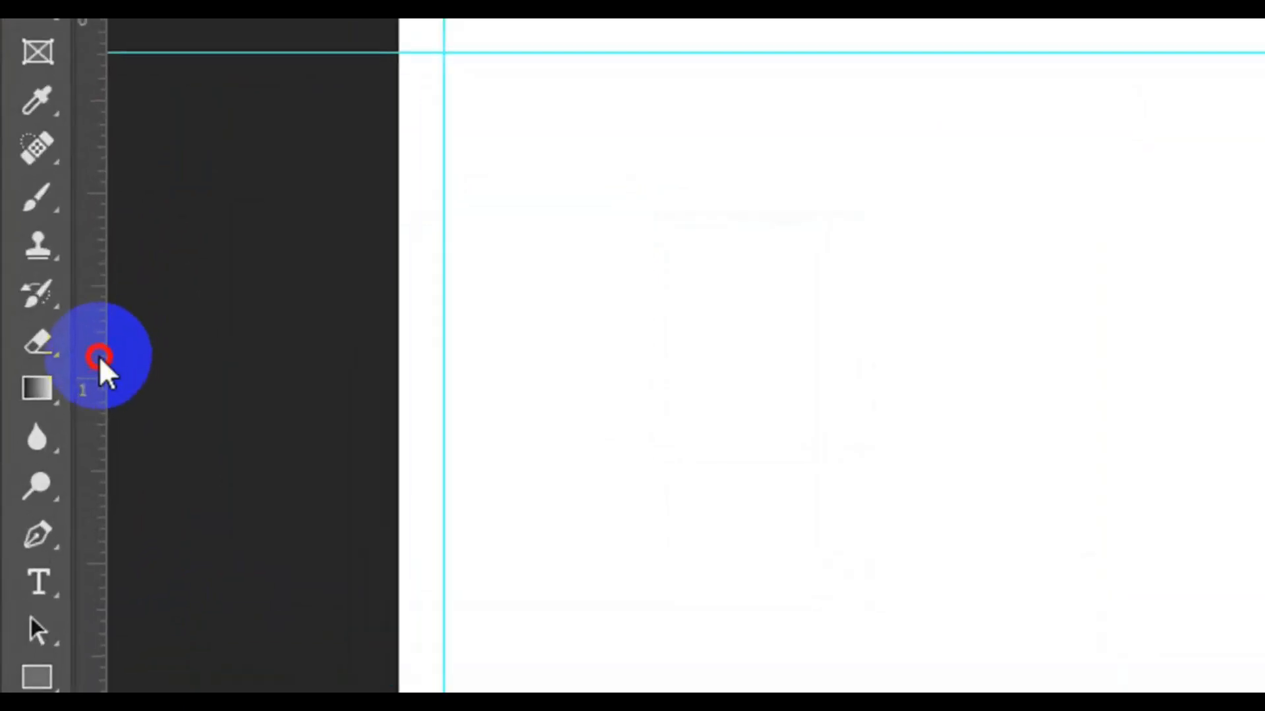
Place guides on the new left, top, right and bottom canvas edges.
drag(100, 358, 395, 411)
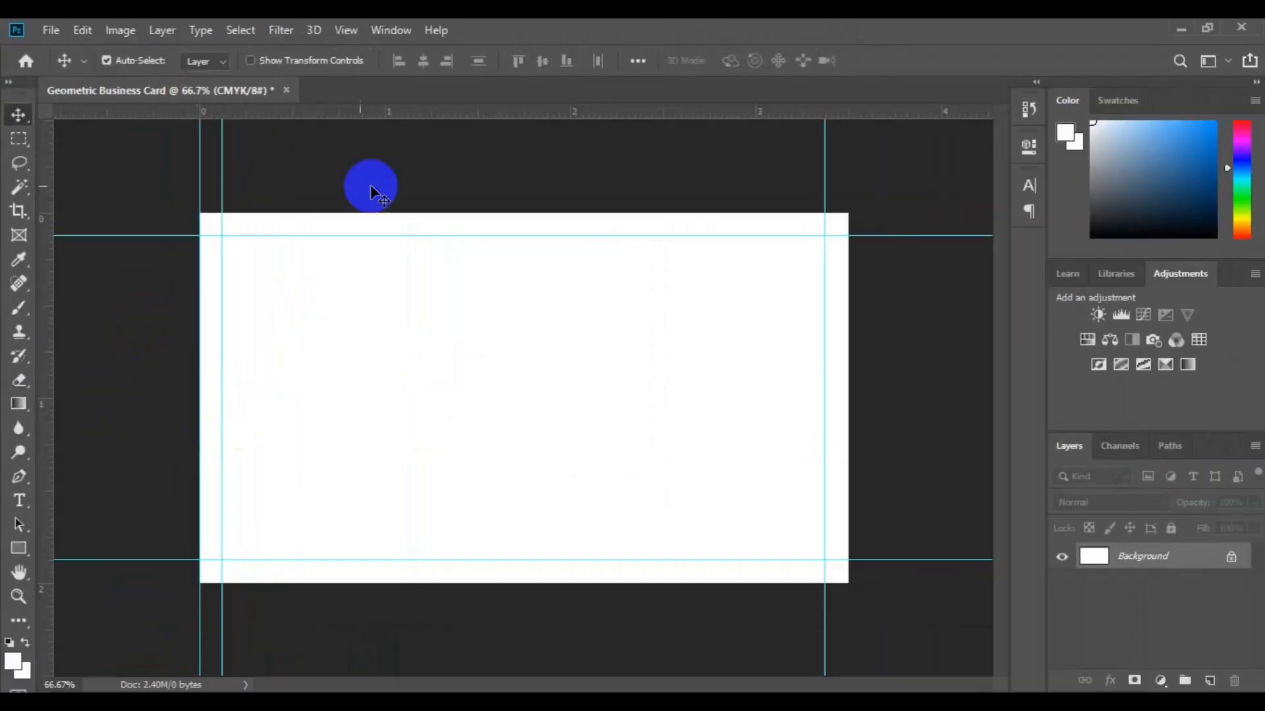
drag(409, 120, 424, 212)
drag(160, 434, 848, 395)
drag(579, 124, 590, 583)
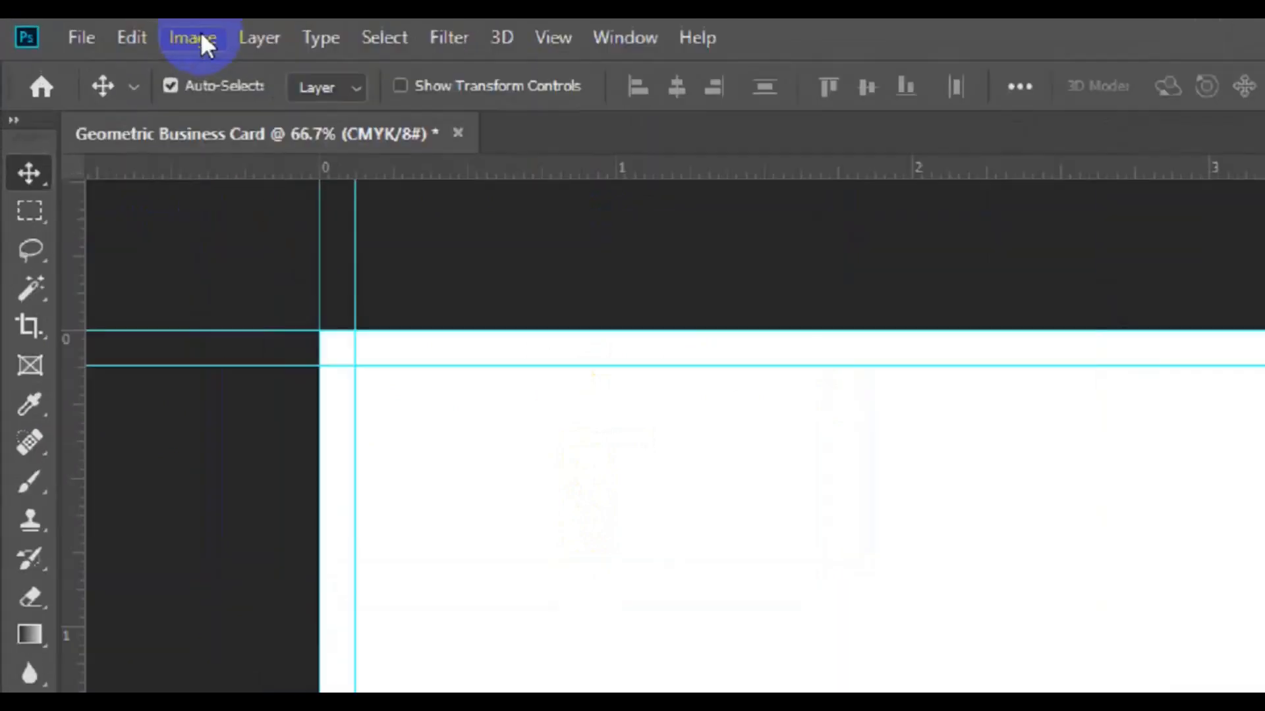
Grow the canvas by another relative 0.25 in each way, to 3.75 × 2.25 inches.
click(127, 32)
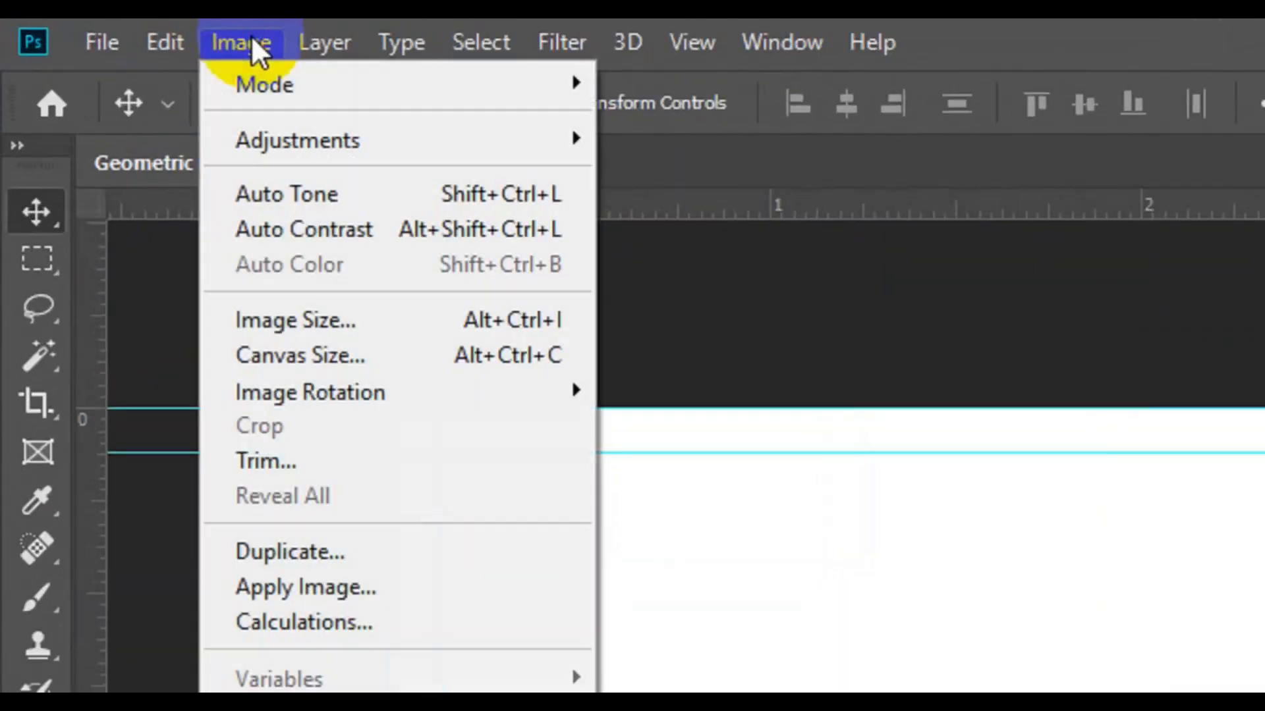
click(334, 342)
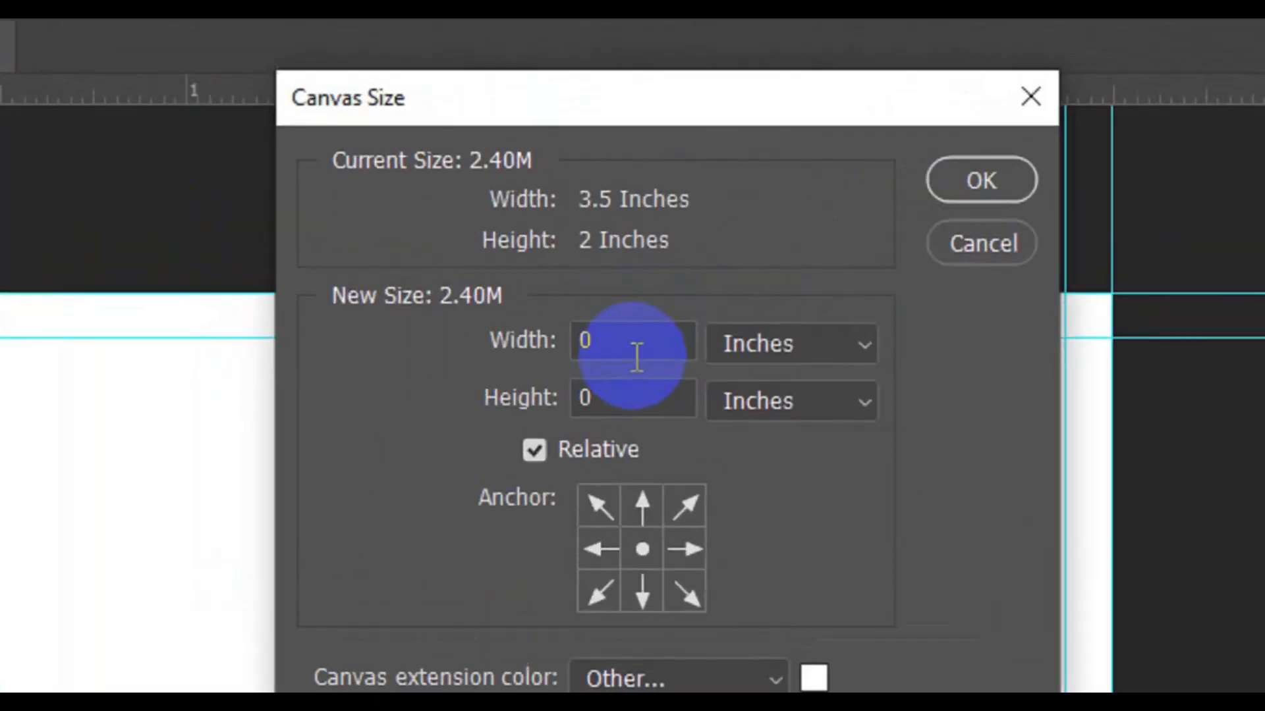
double_click(613, 276)
text(0.25)
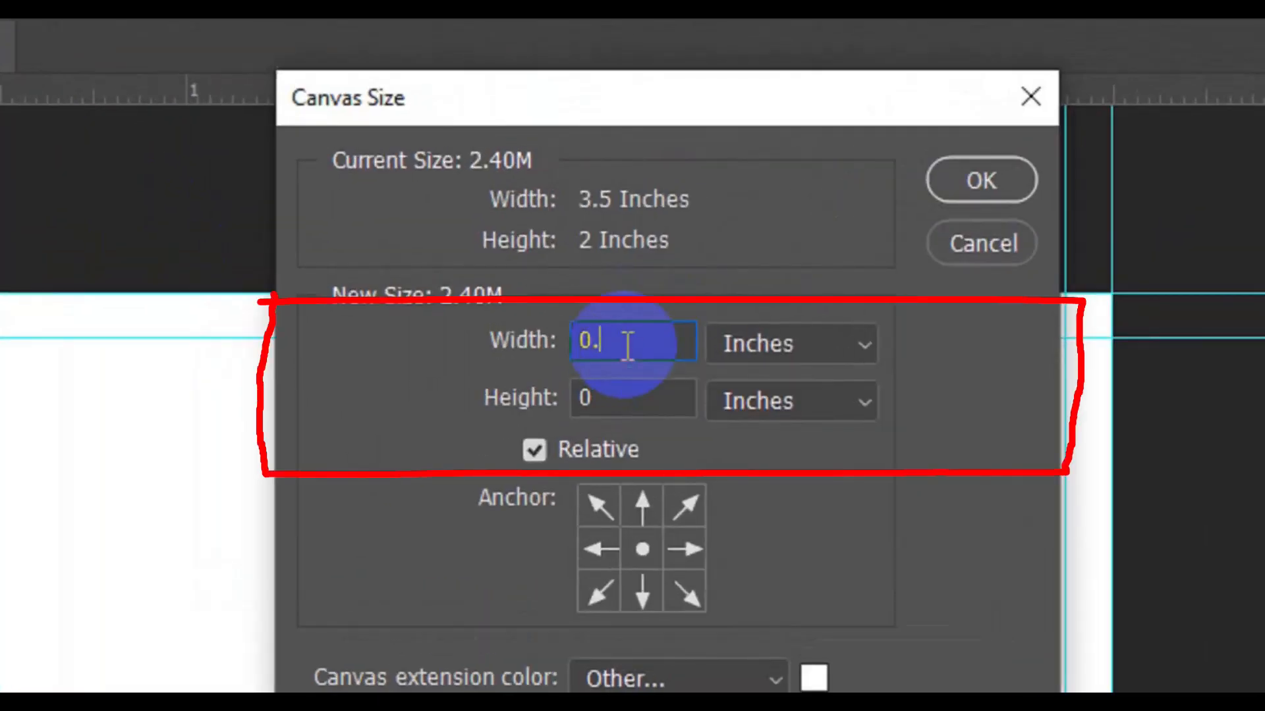
click(644, 399)
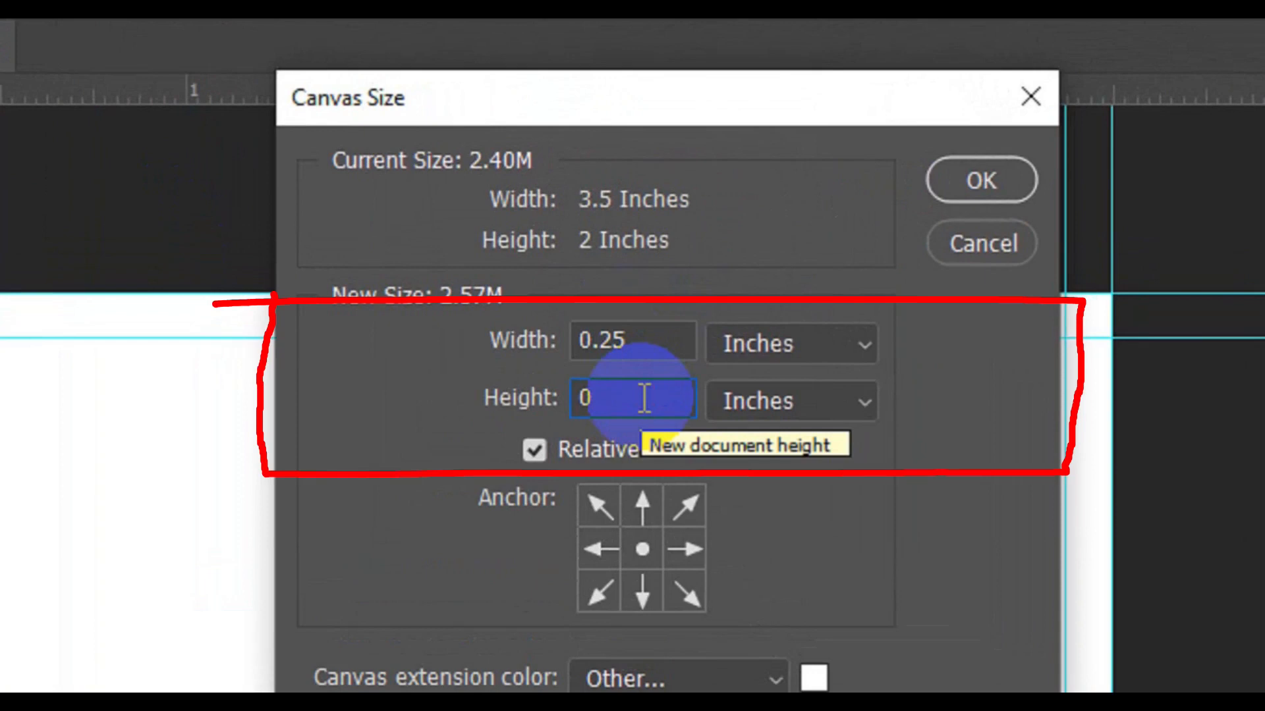
text(.)
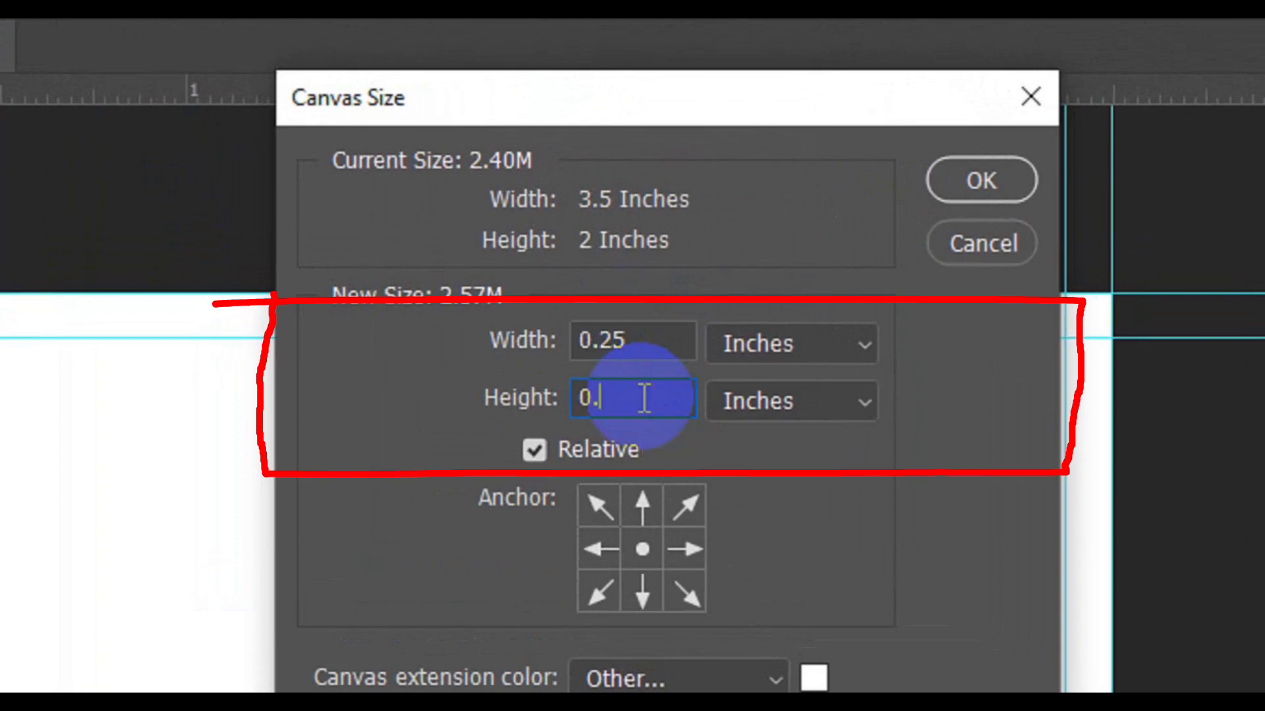
text(25)
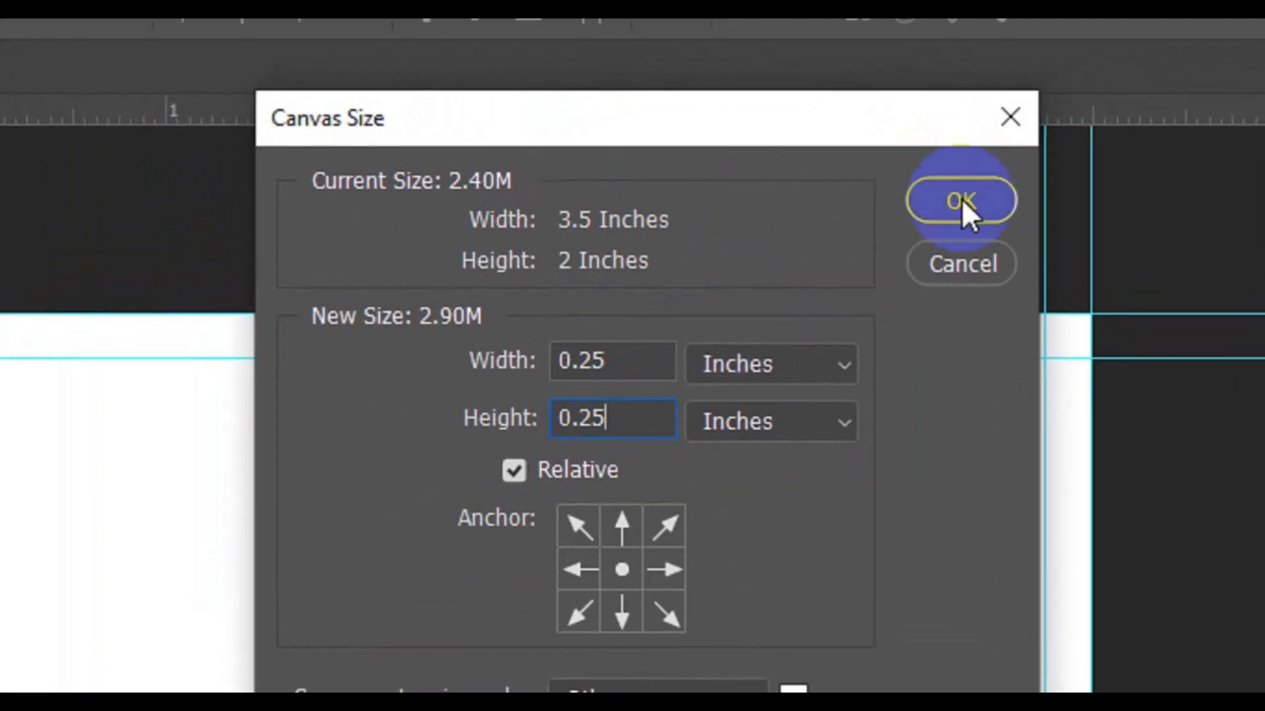
click(981, 184)
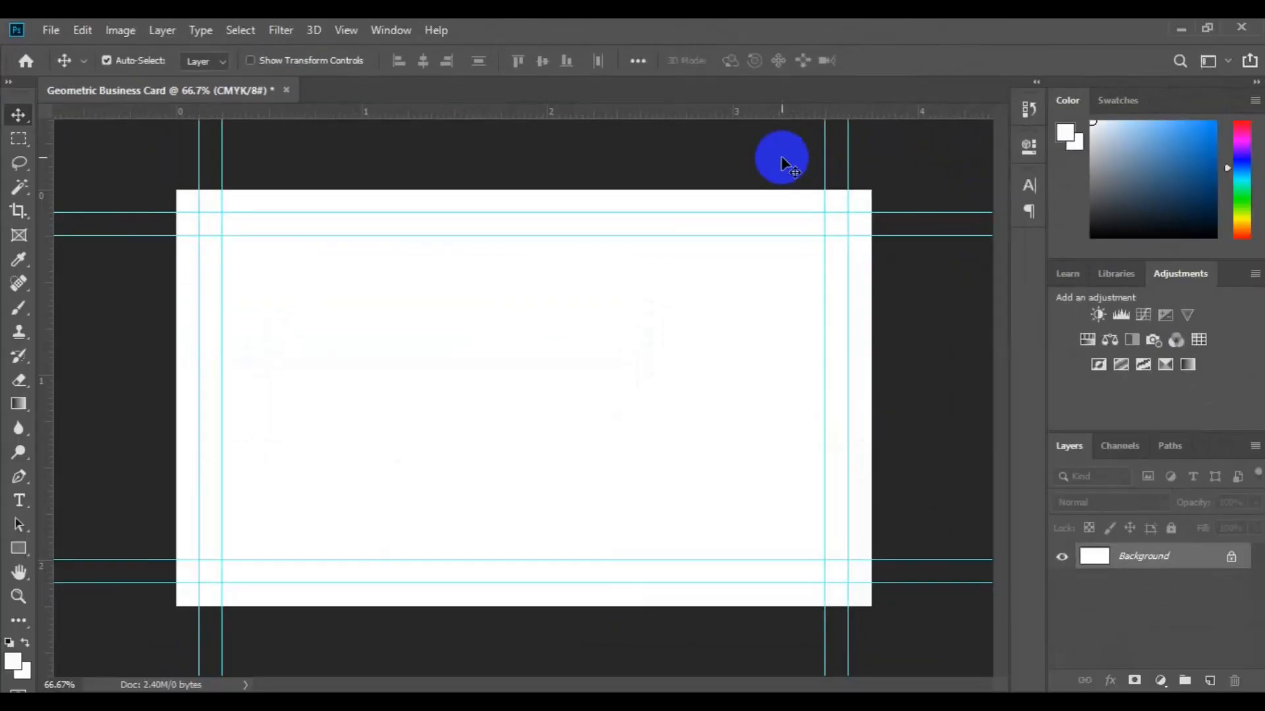
key(ctrl+minus)
key(ctrl+minus)
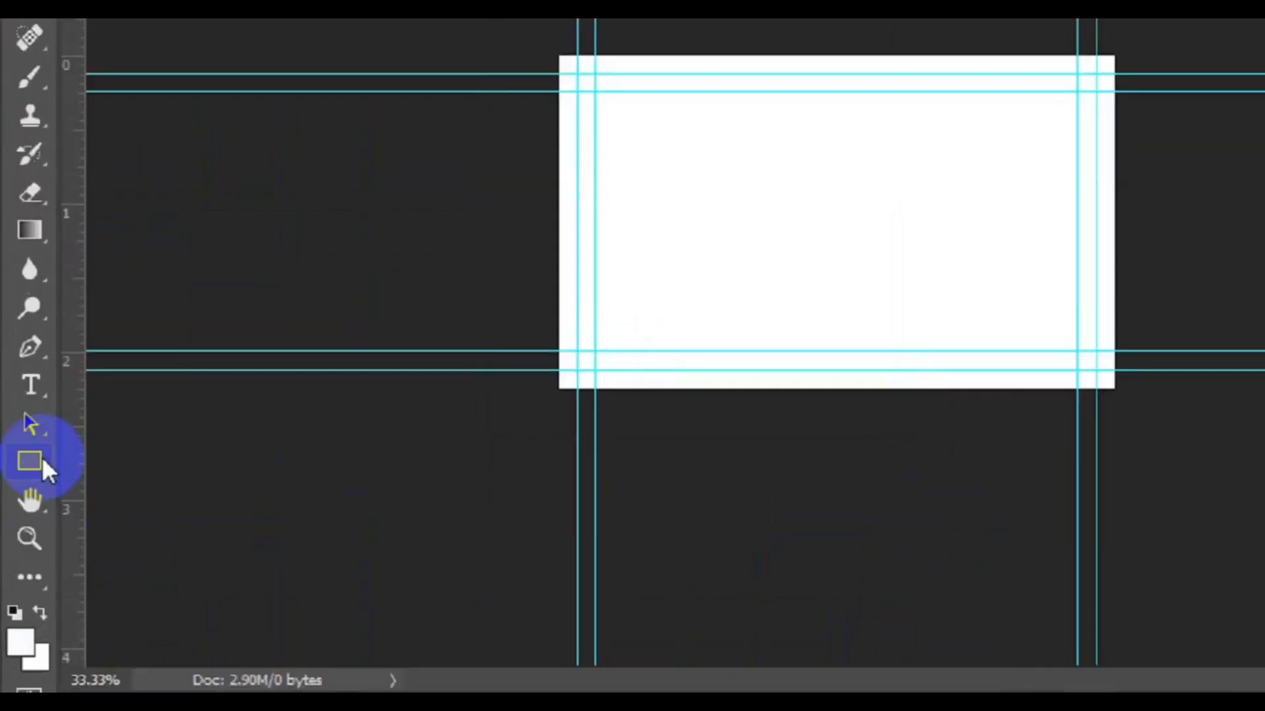
Draw a dark grey 120 × 378 px rectangle shape layer at the card's bottom centre.
click(27, 547)
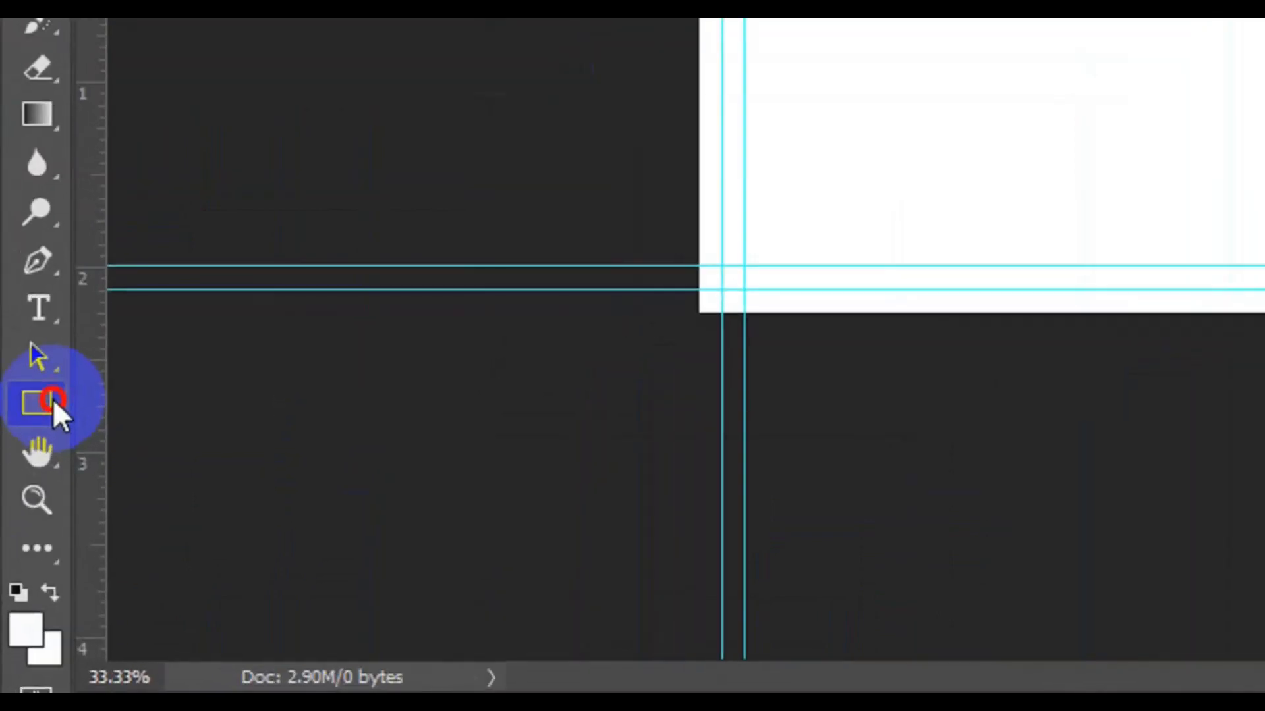
click(53, 398)
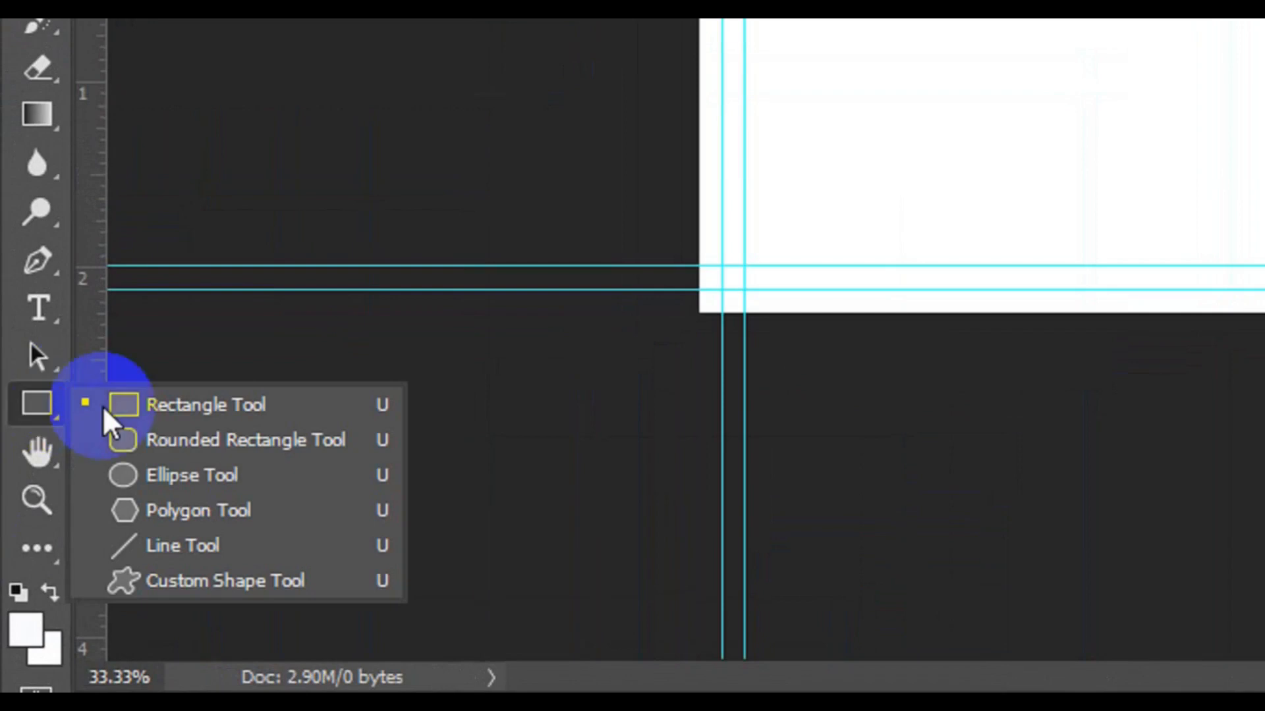
click(172, 407)
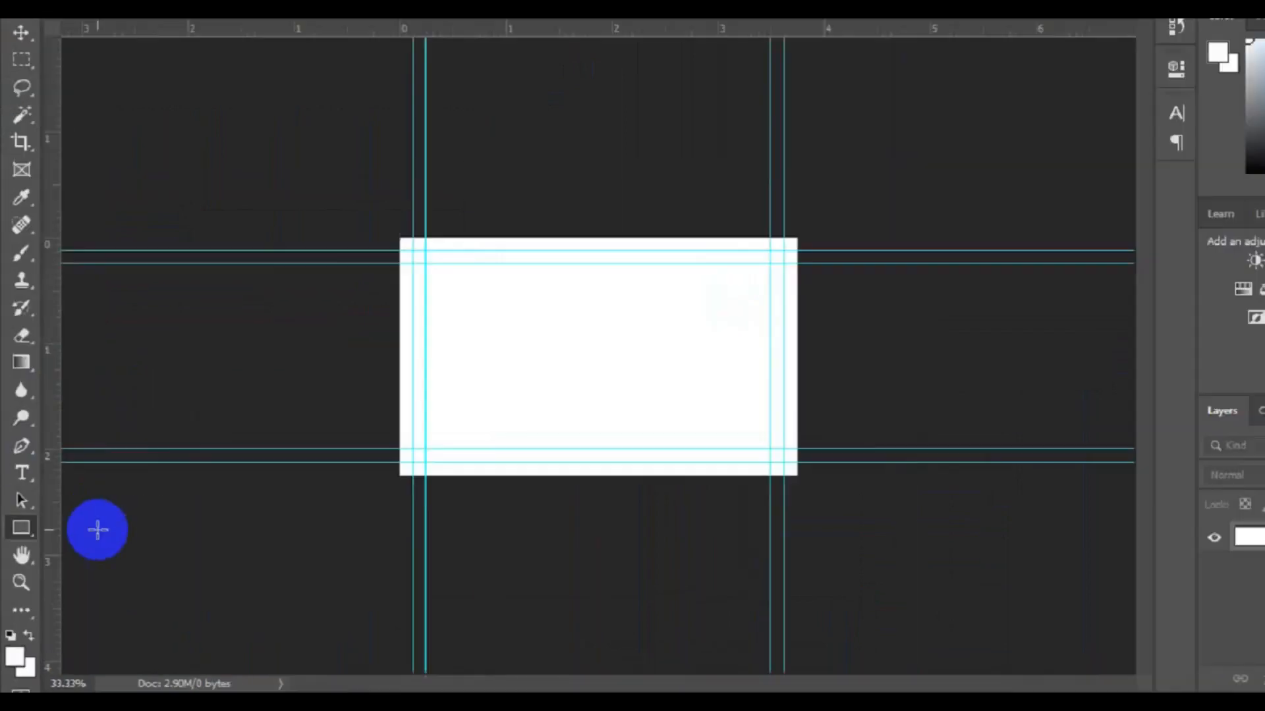
click(319, 100)
click(274, 139)
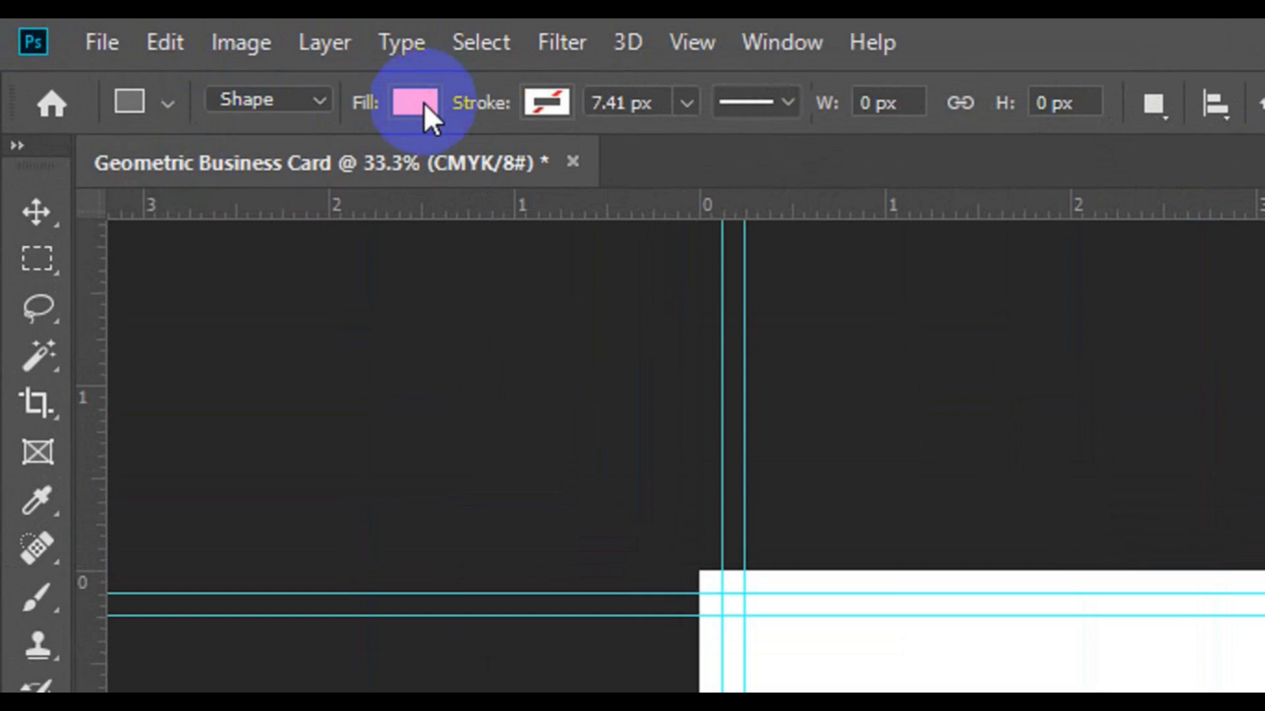
click(424, 102)
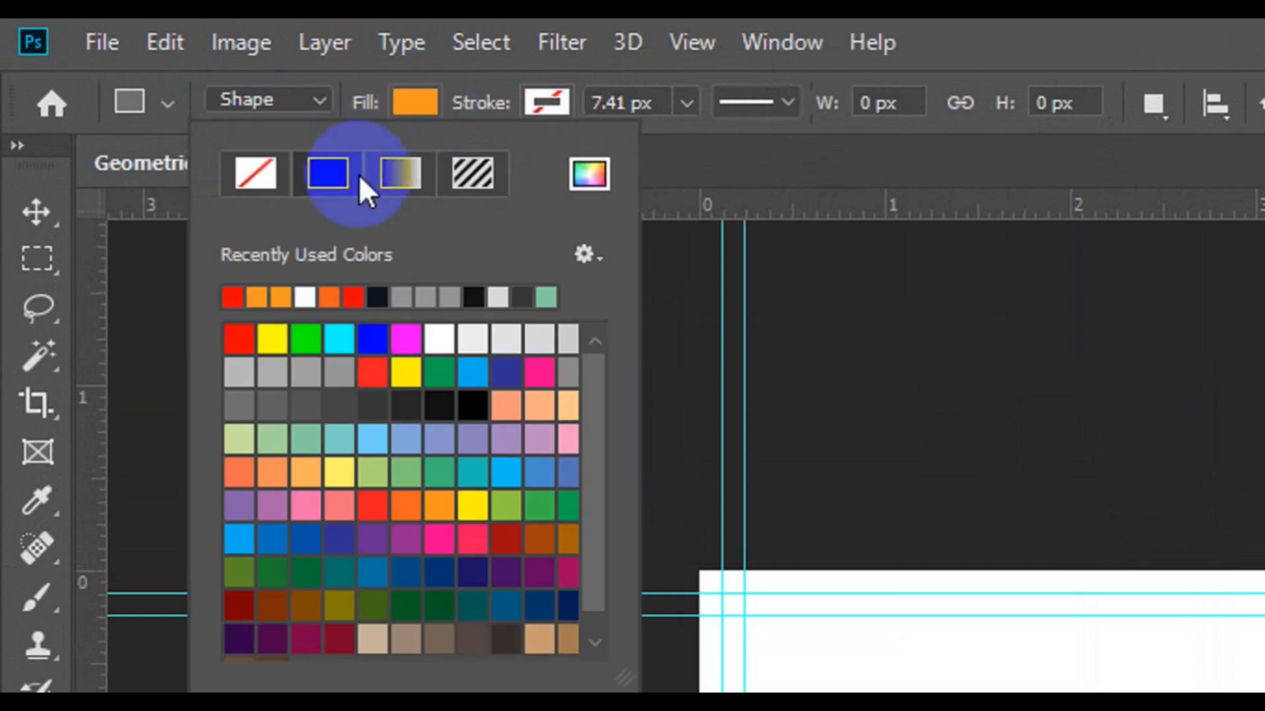
click(367, 404)
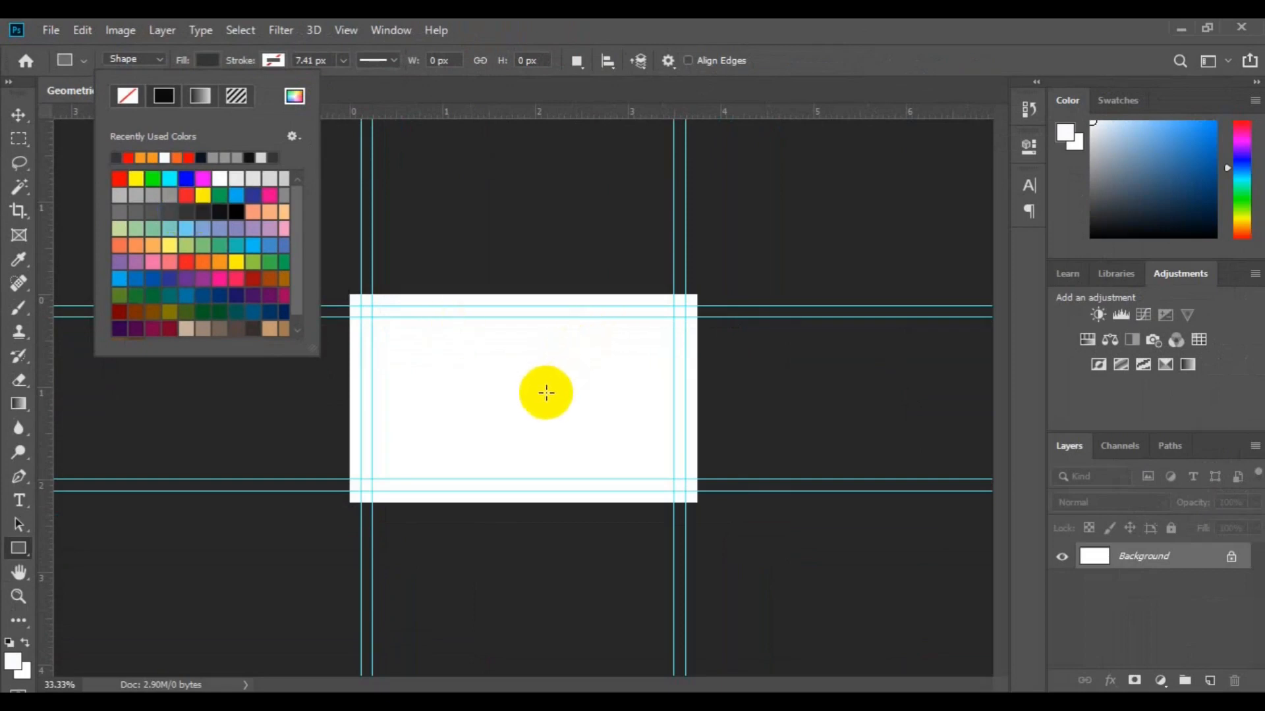
click(533, 387)
drag(595, 453, 570, 505)
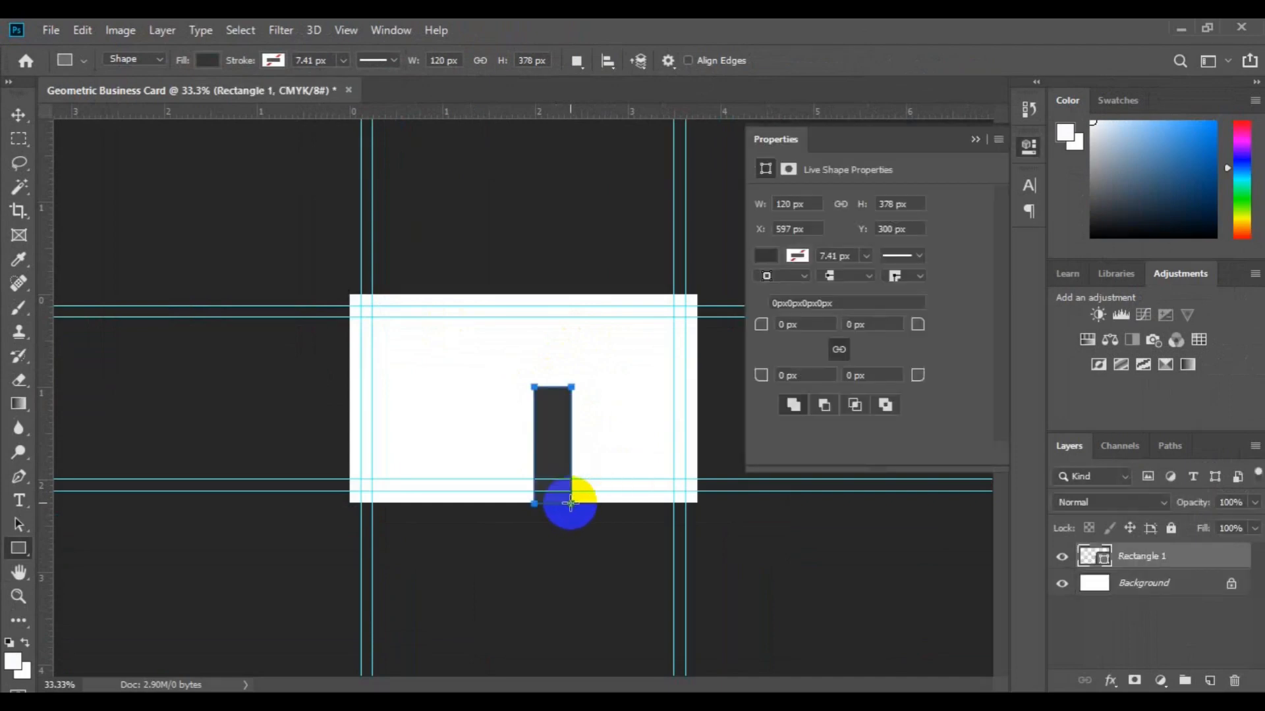
click(19, 116)
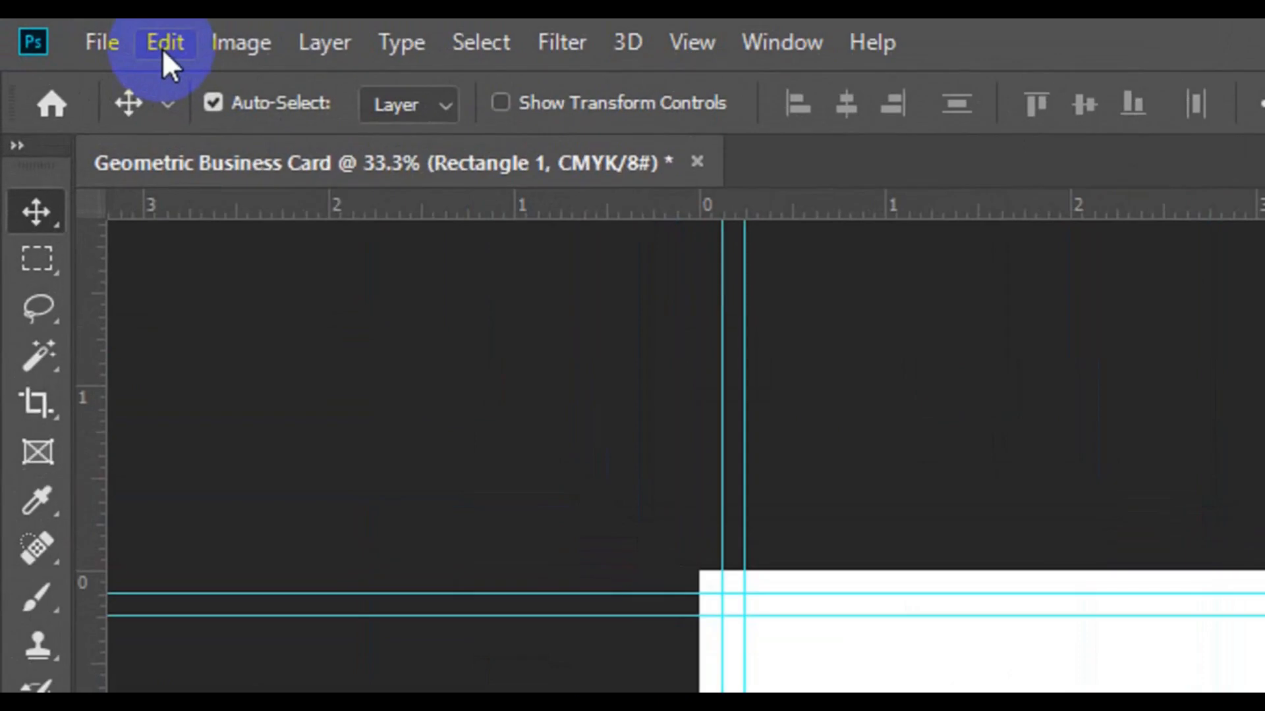
Skew the Rectangle 1 bar about -15.5° into a right-leaning slash and nudge it slightly.
click(82, 34)
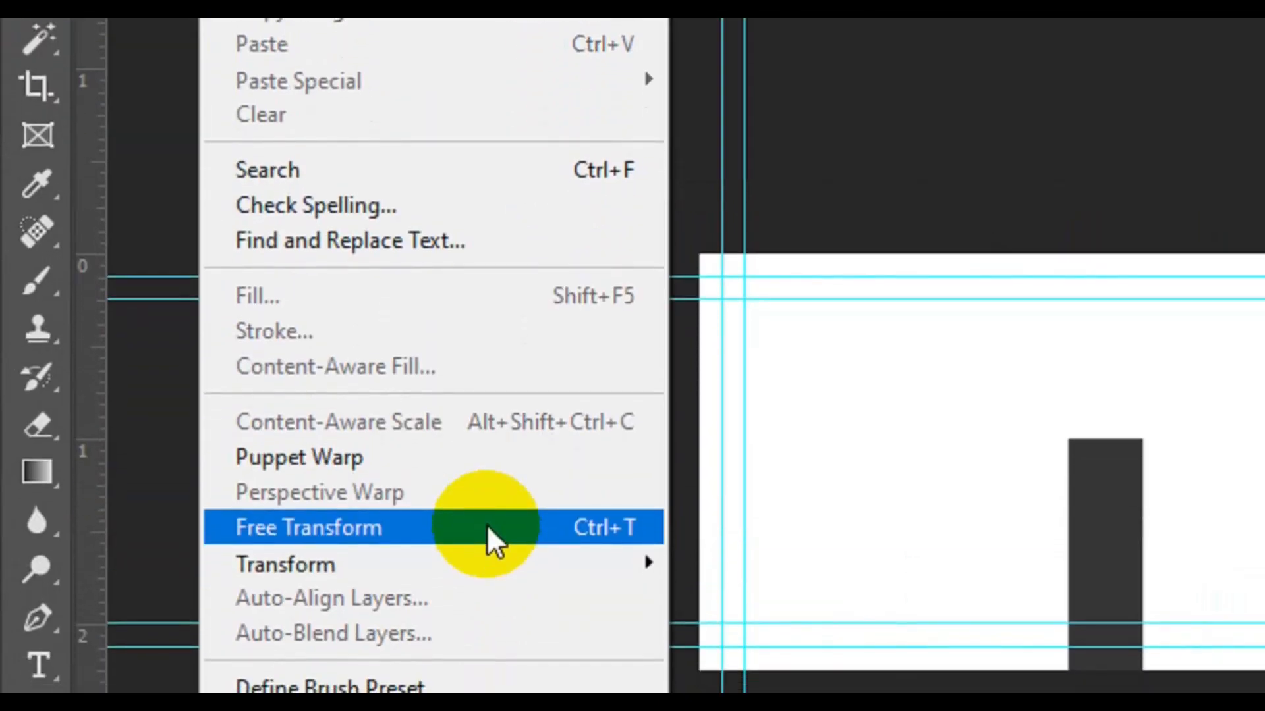
click(488, 527)
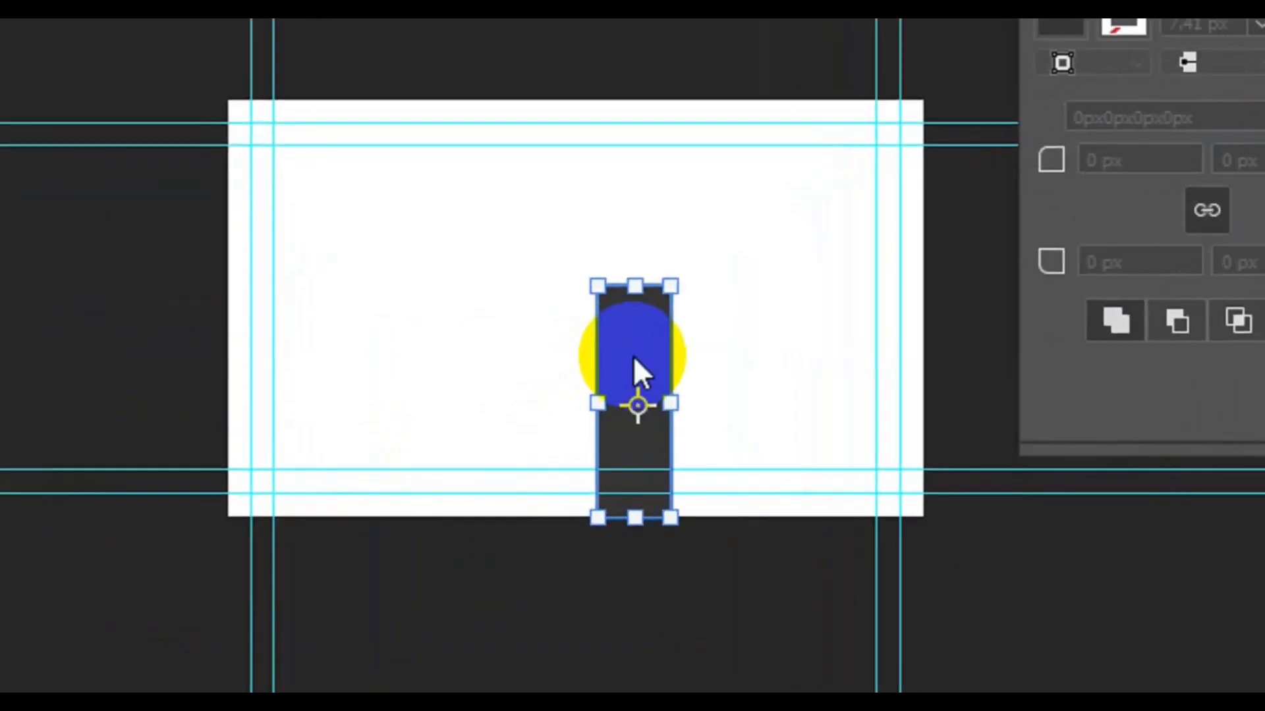
right_click(552, 424)
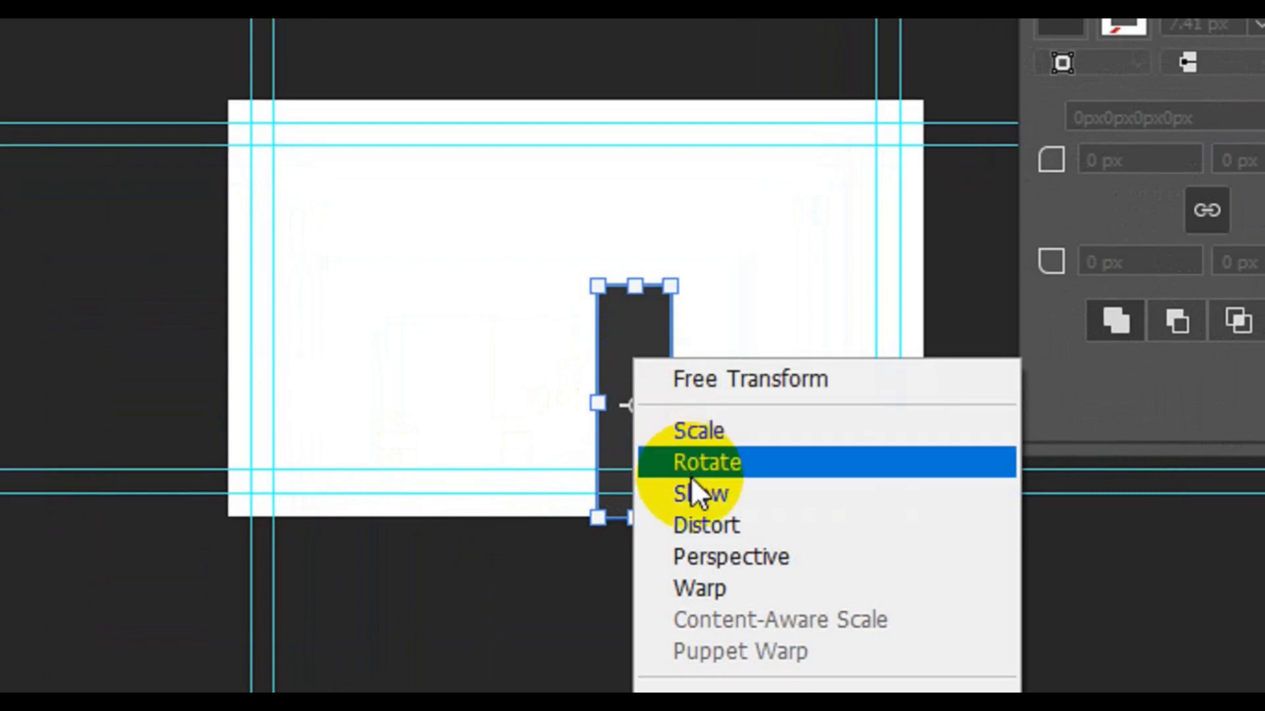
click(695, 486)
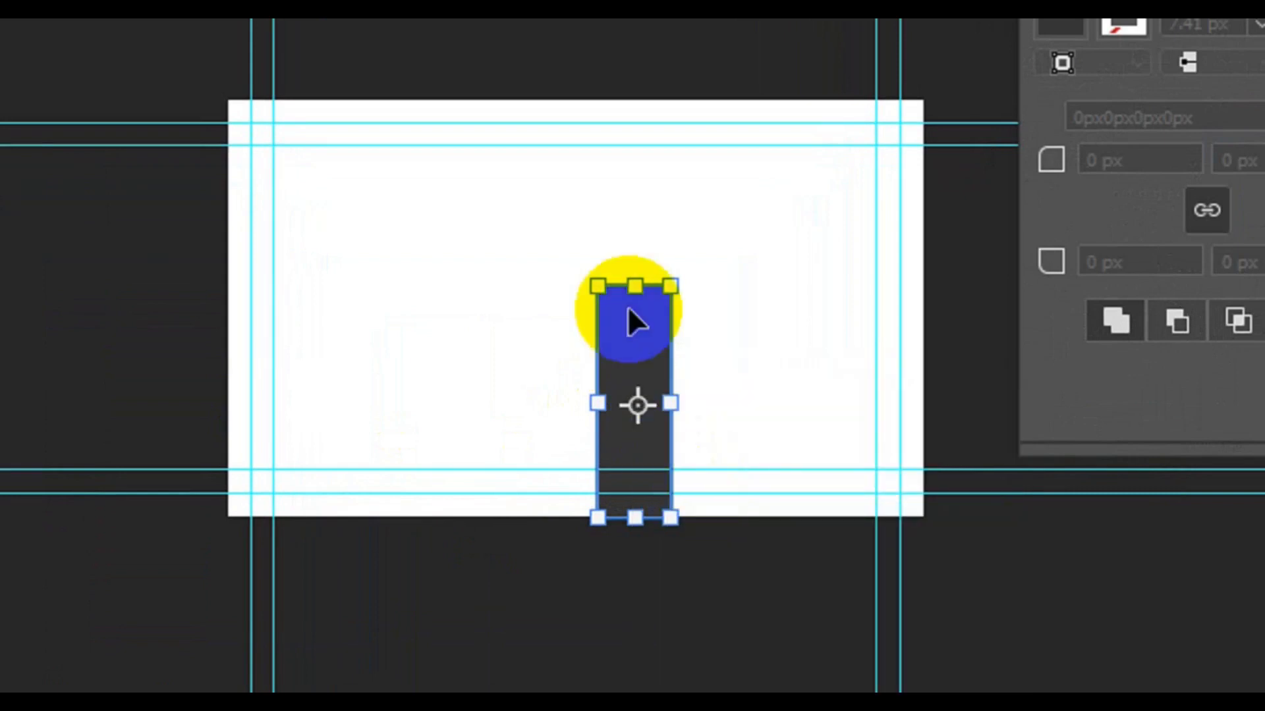
drag(638, 291, 701, 298)
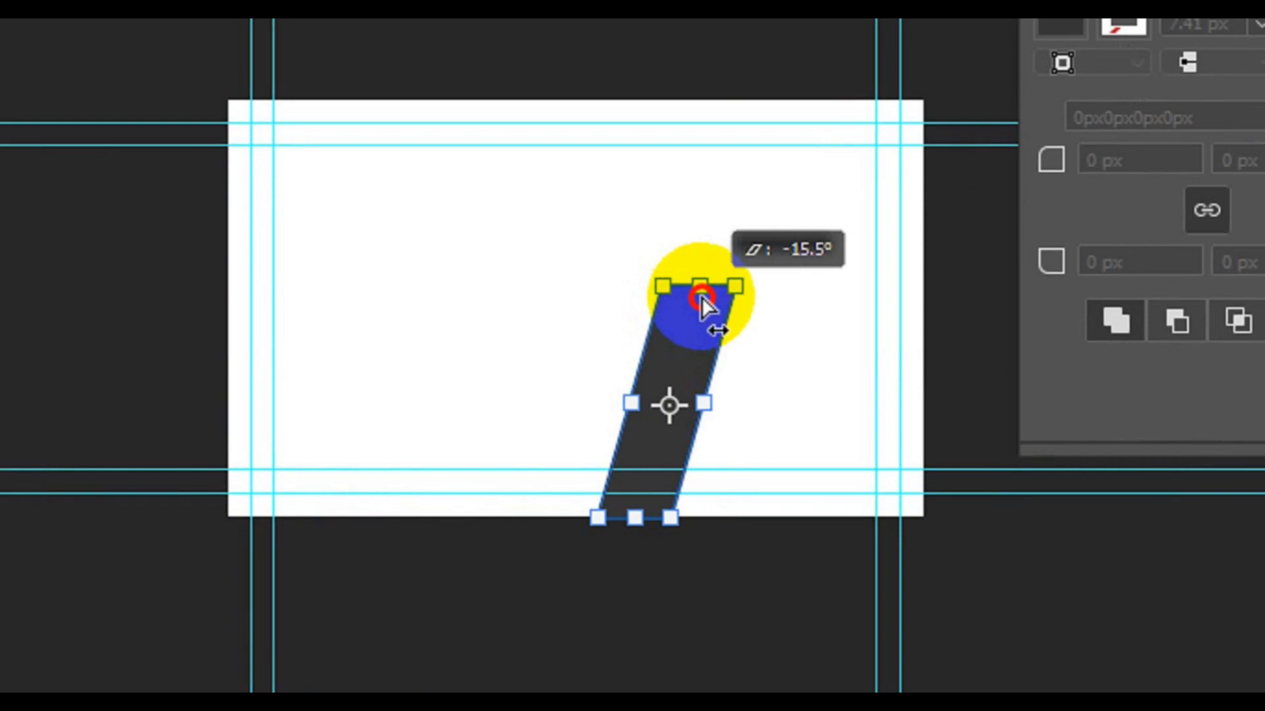
drag(702, 300, 702, 300)
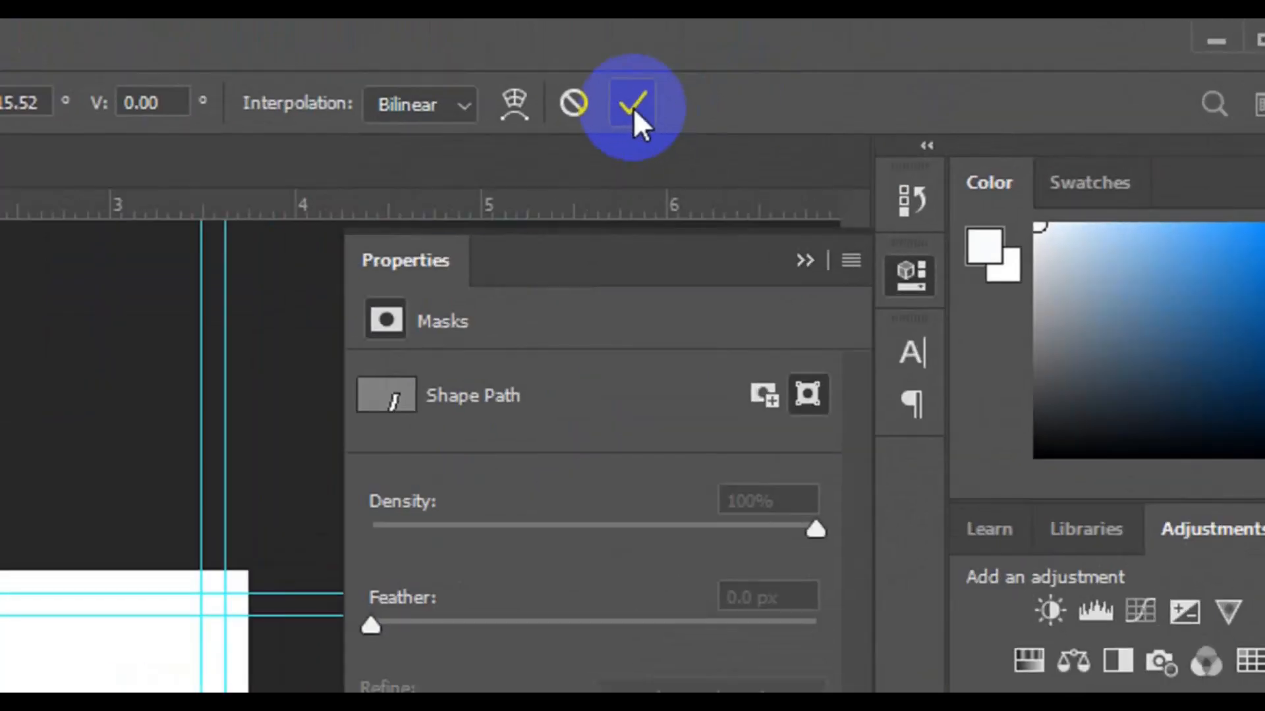
click(889, 62)
click(633, 108)
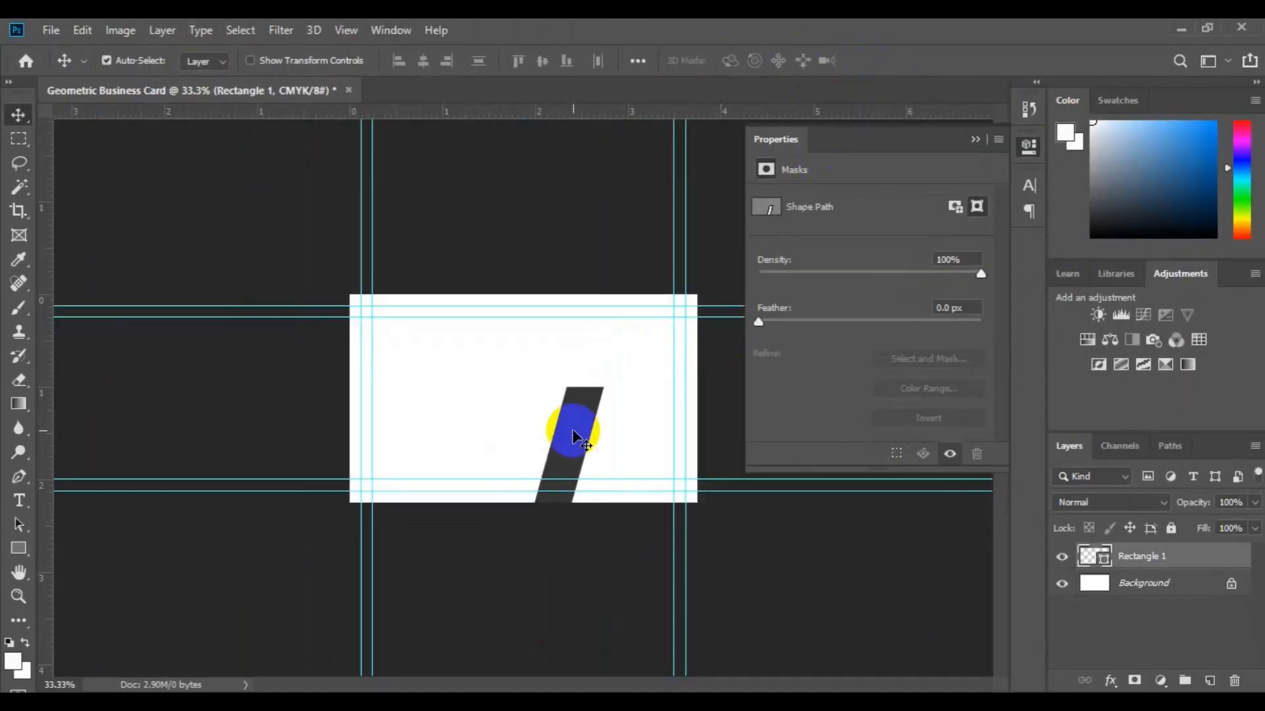
drag(573, 424, 554, 435)
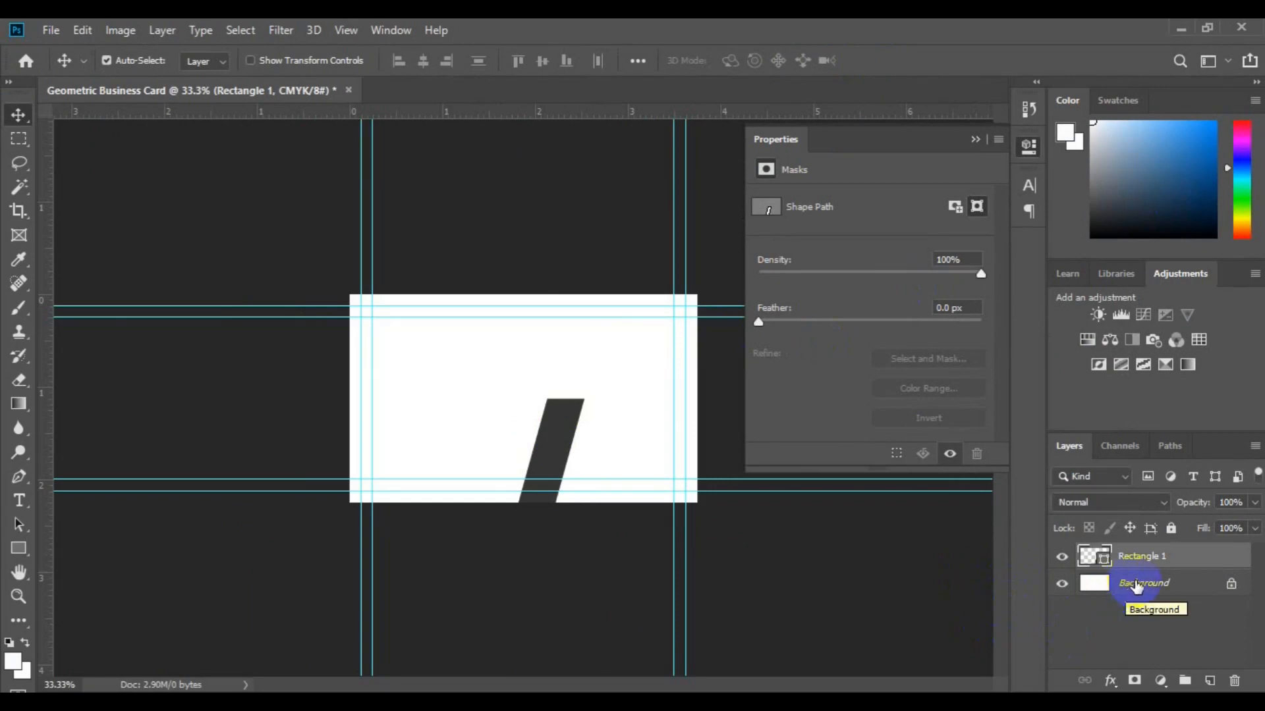
Draw a lighter grey 162 × 357 px rectangle hanging from the card's top edge.
click(1136, 587)
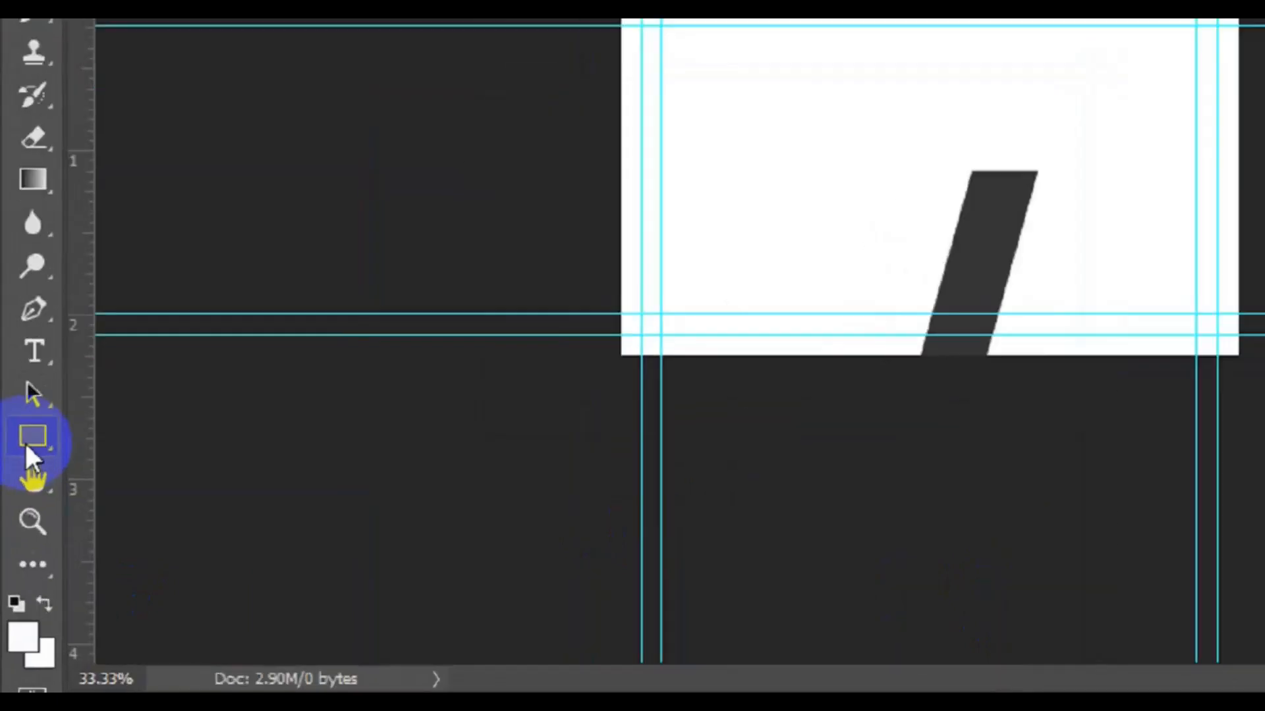
click(15, 551)
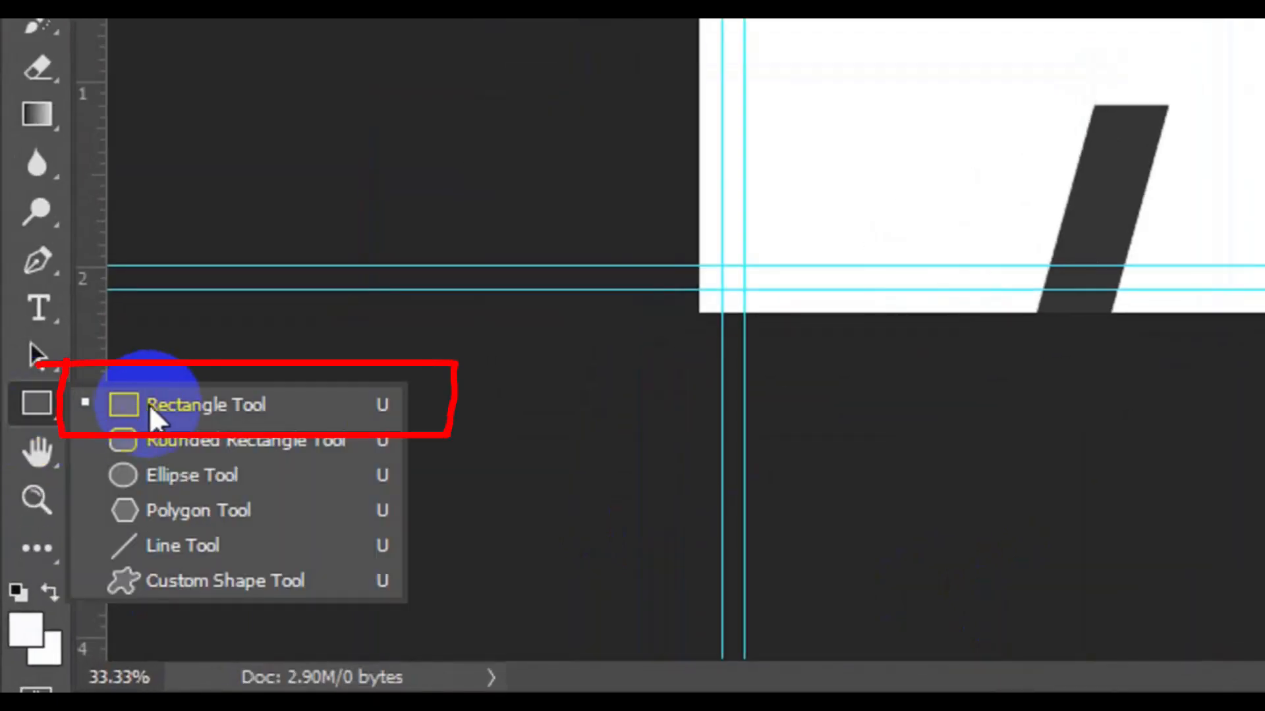
click(149, 406)
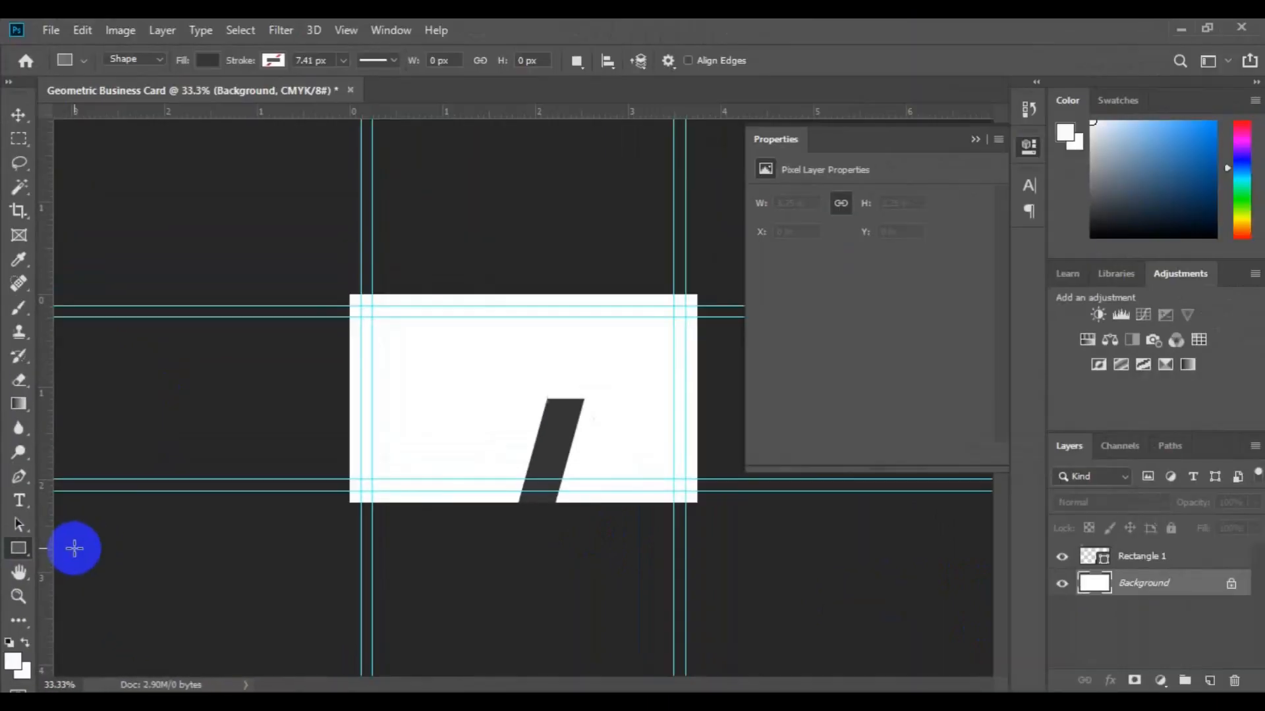
click(211, 59)
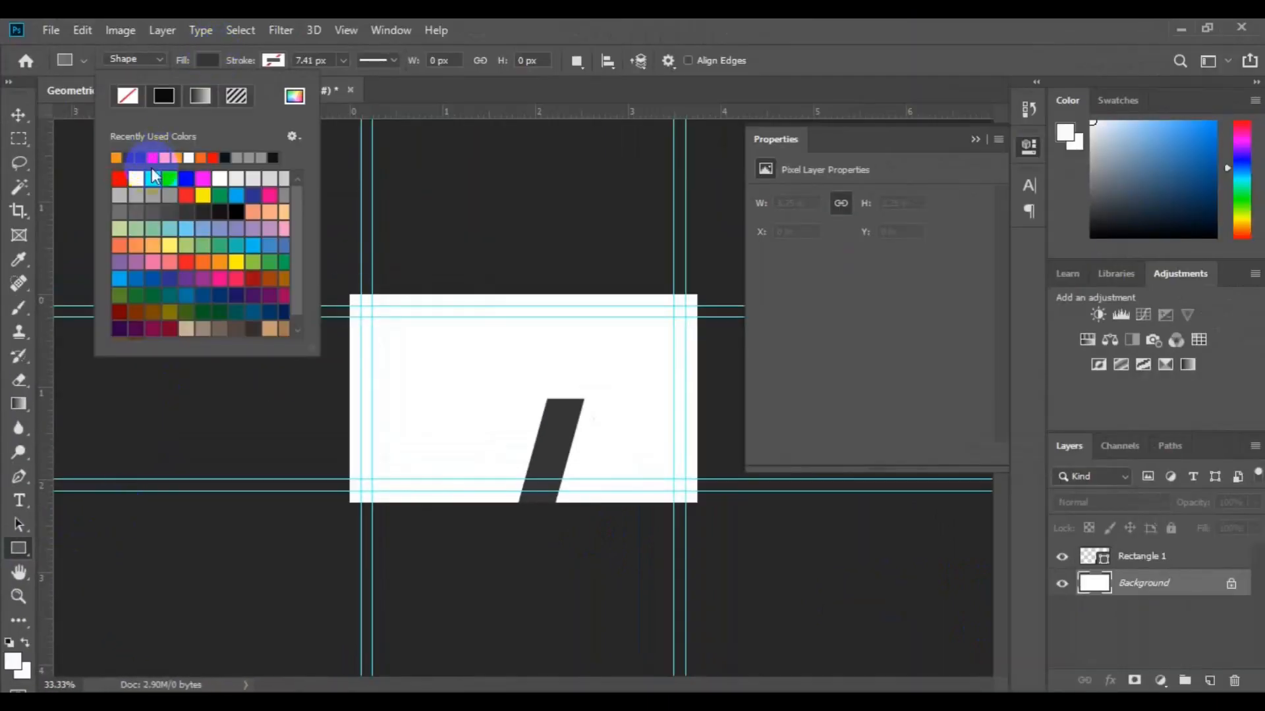
drag(150, 206, 552, 399)
key(v)
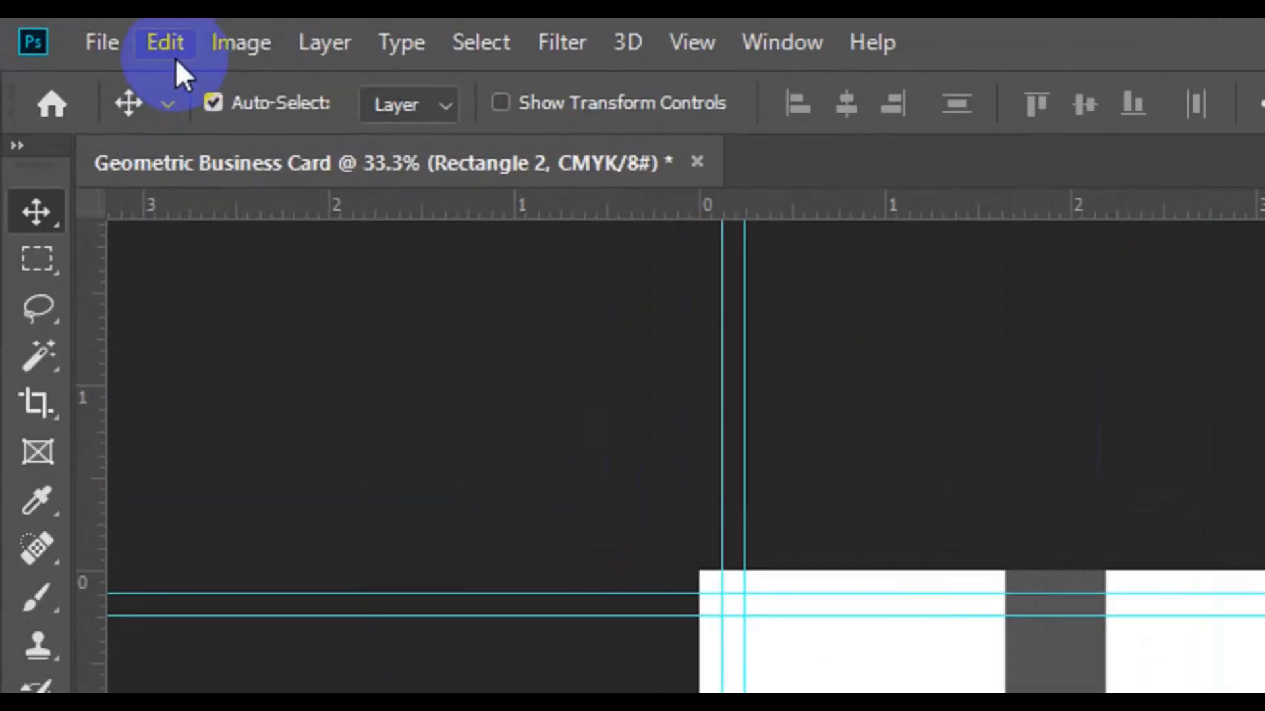
Rotate Rectangle 2 by 35° and move it up and right across the top edge.
click(175, 57)
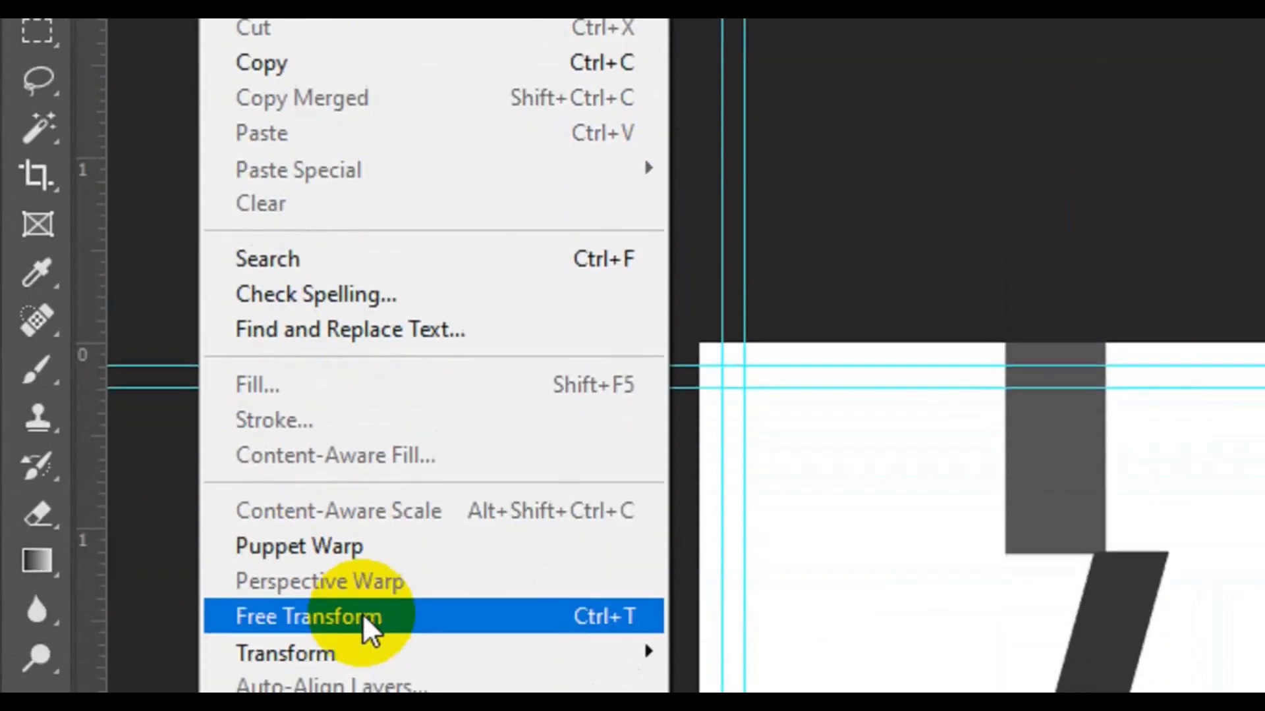
click(364, 617)
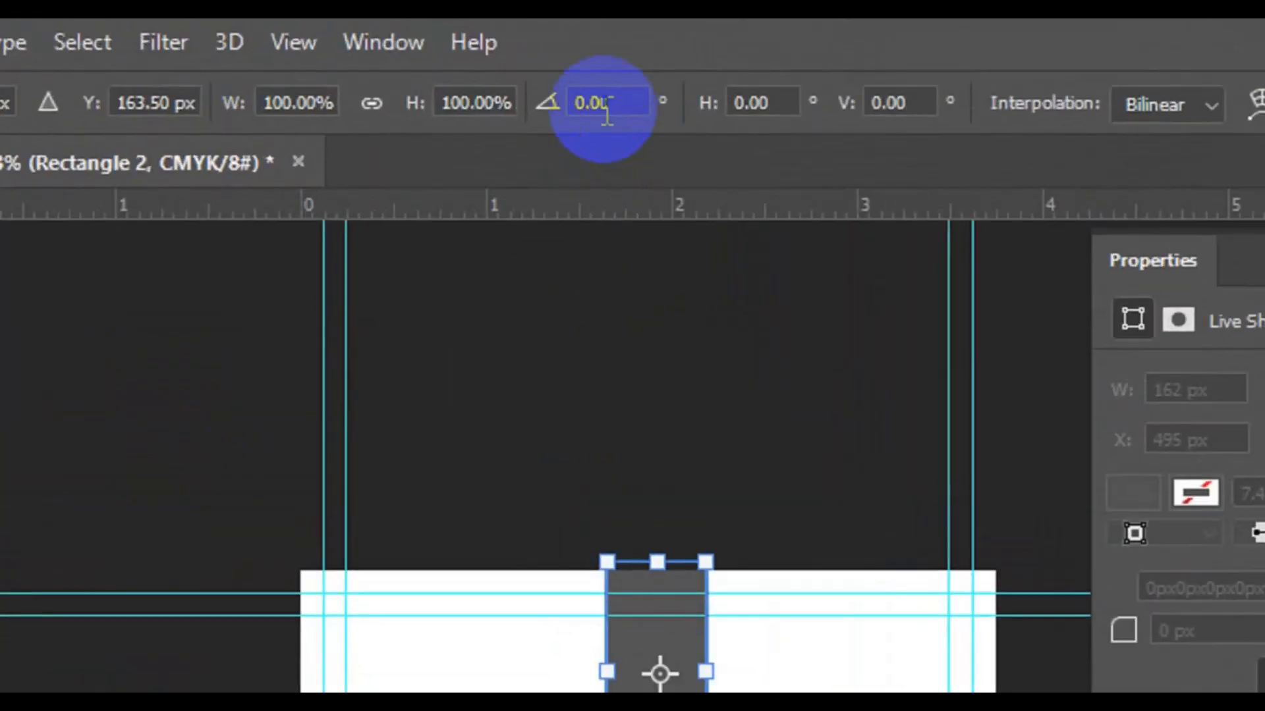
click(499, 63)
double_click(605, 109)
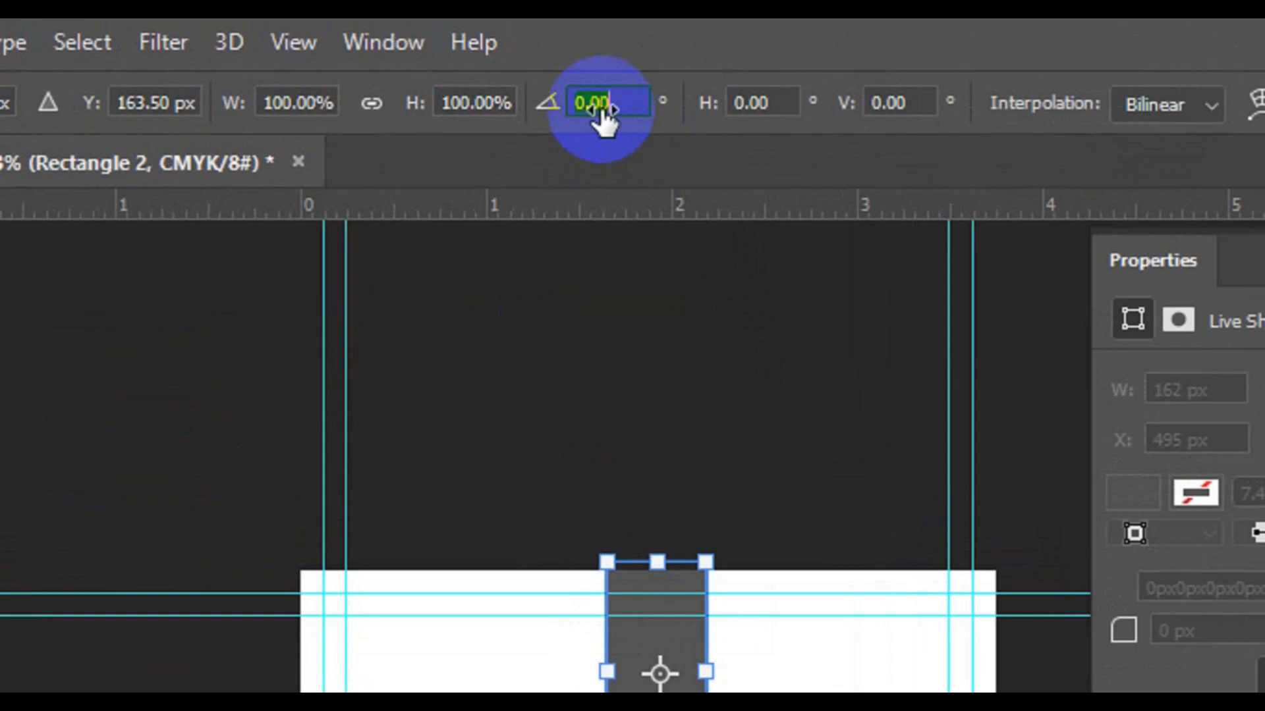
text(3)
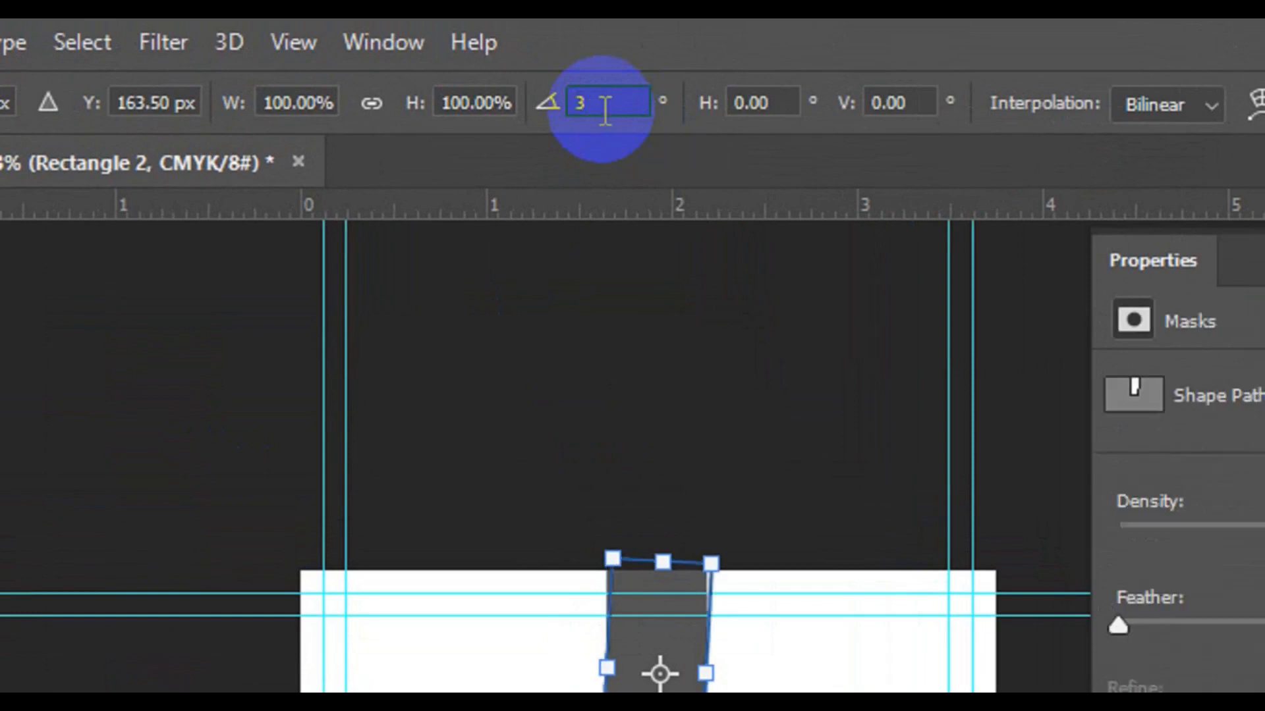
text(5)
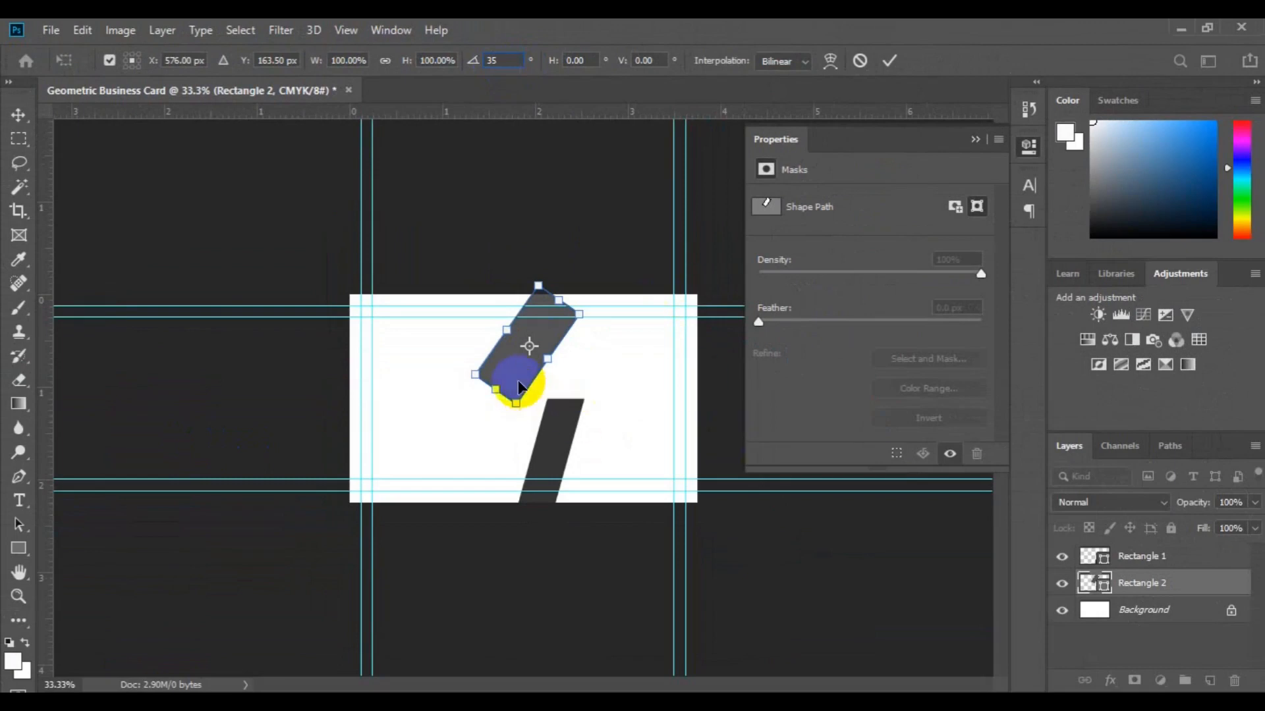
drag(517, 383, 580, 328)
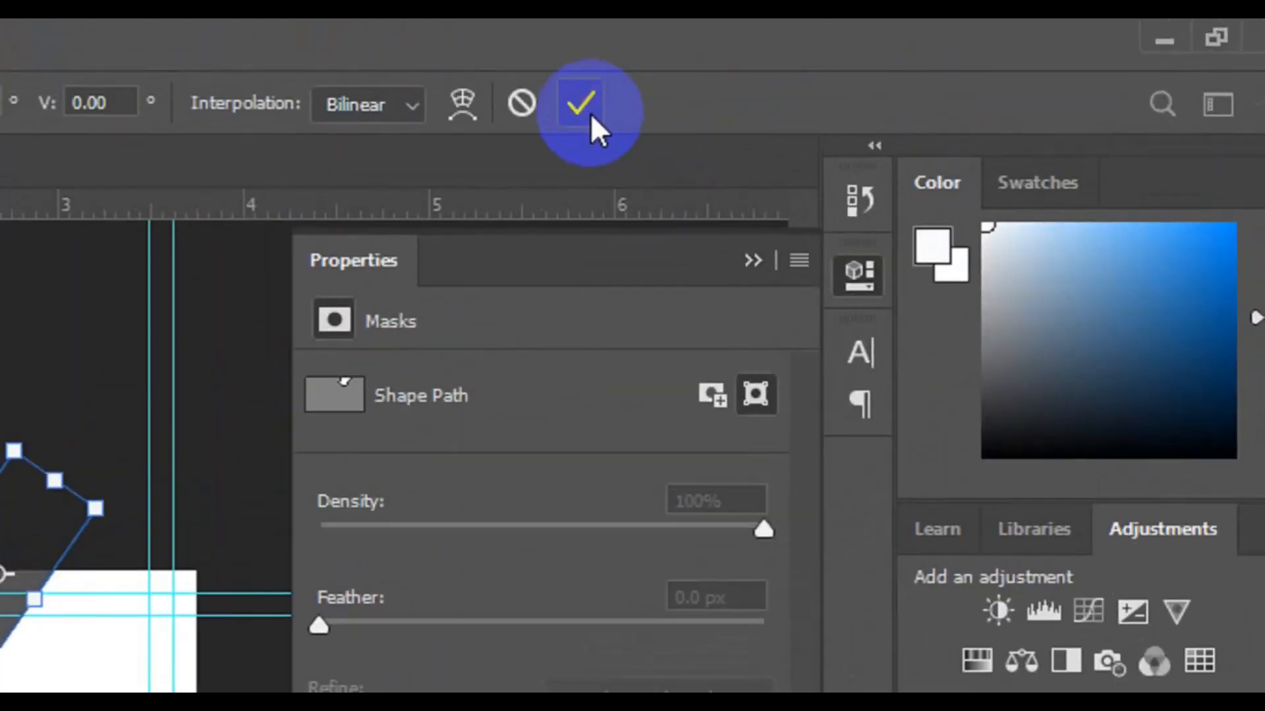
click(591, 114)
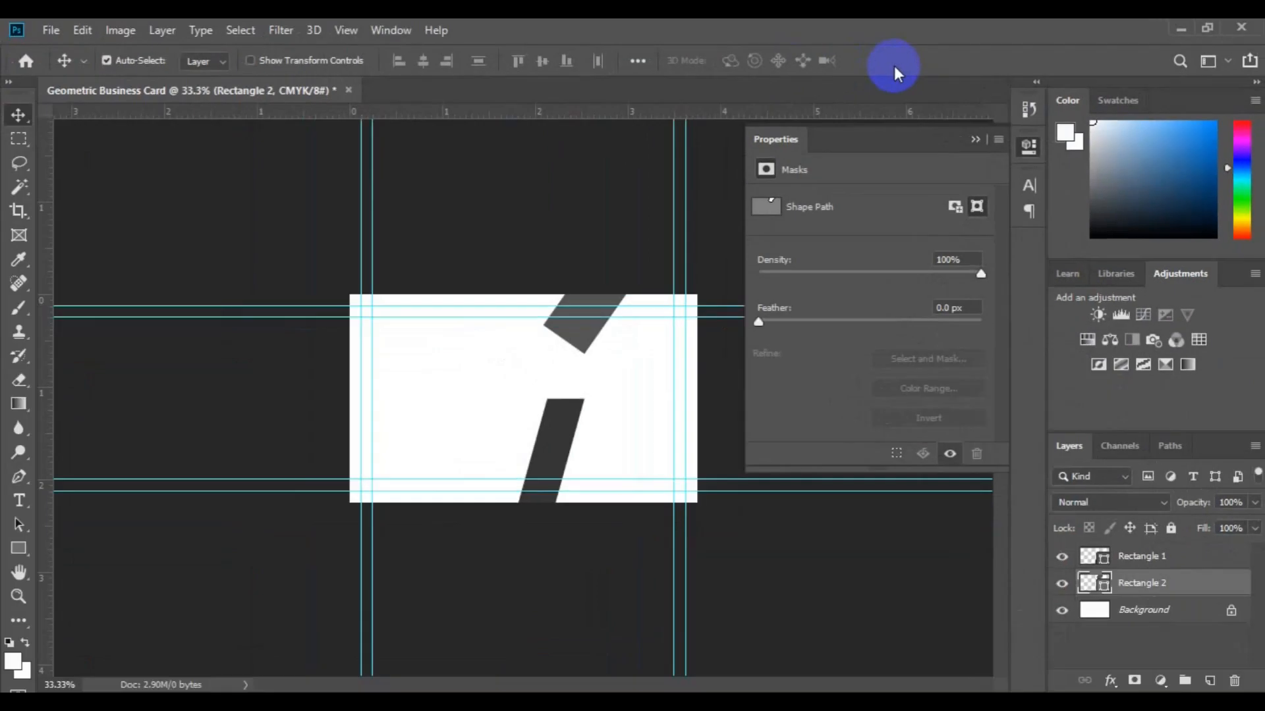
click(550, 491)
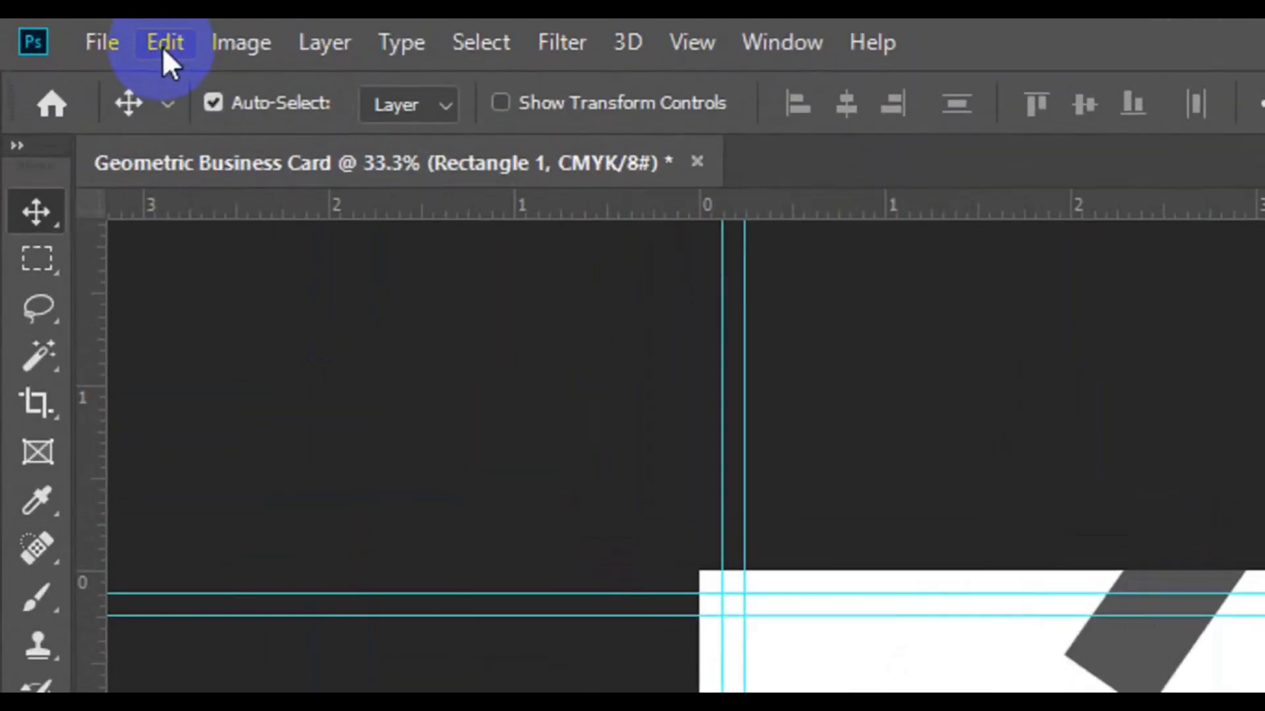
Add an extra -4.5° skew to the dark Rectangle 1 slash so it leans more steeply.
click(163, 43)
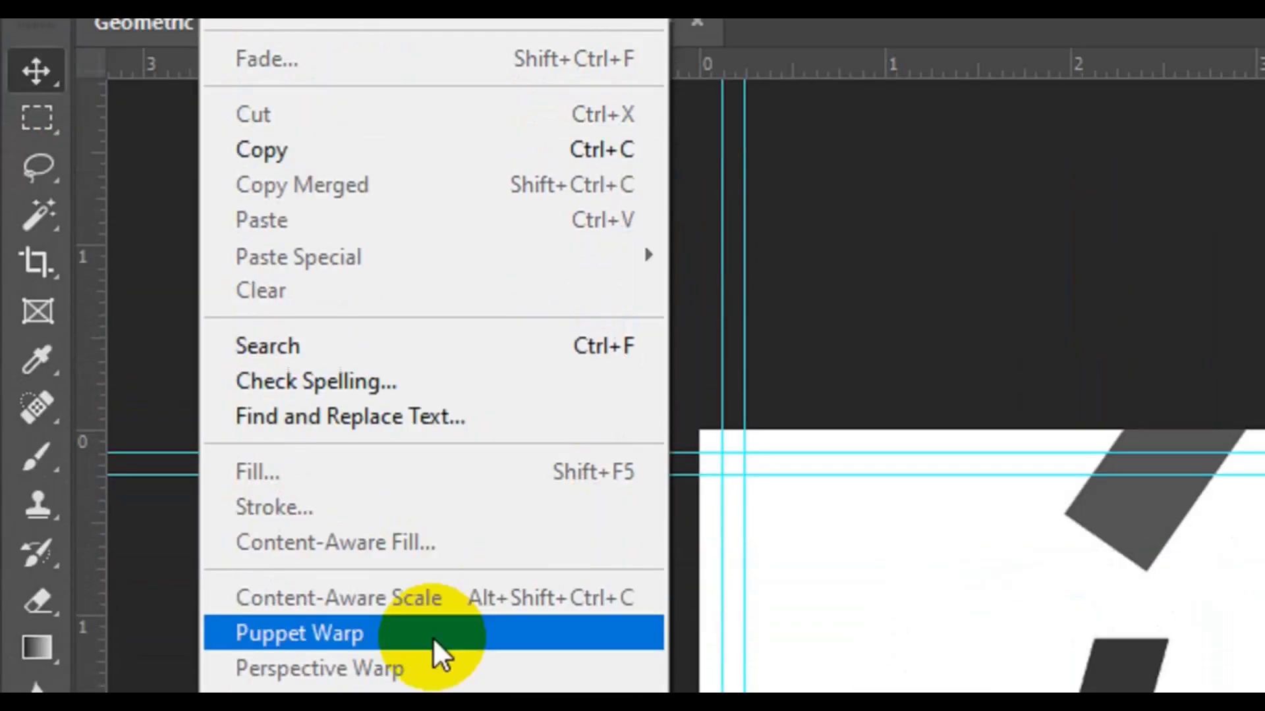
click(437, 620)
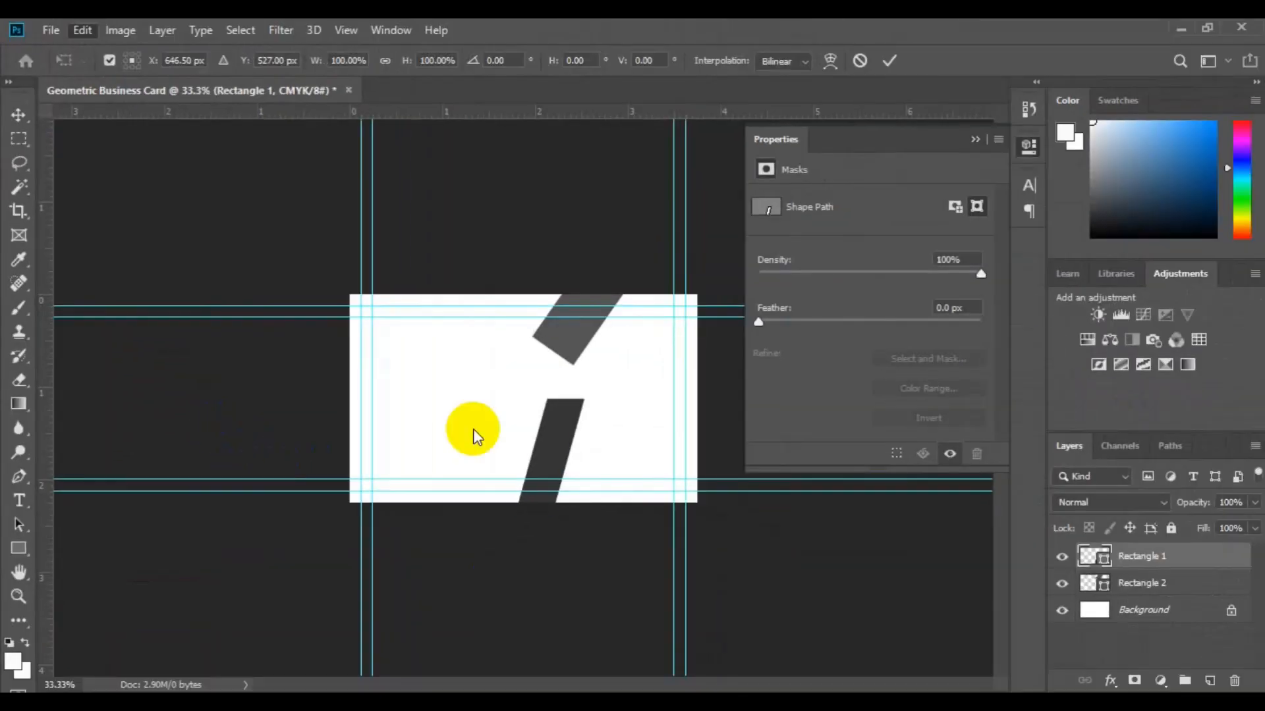
right_click(548, 425)
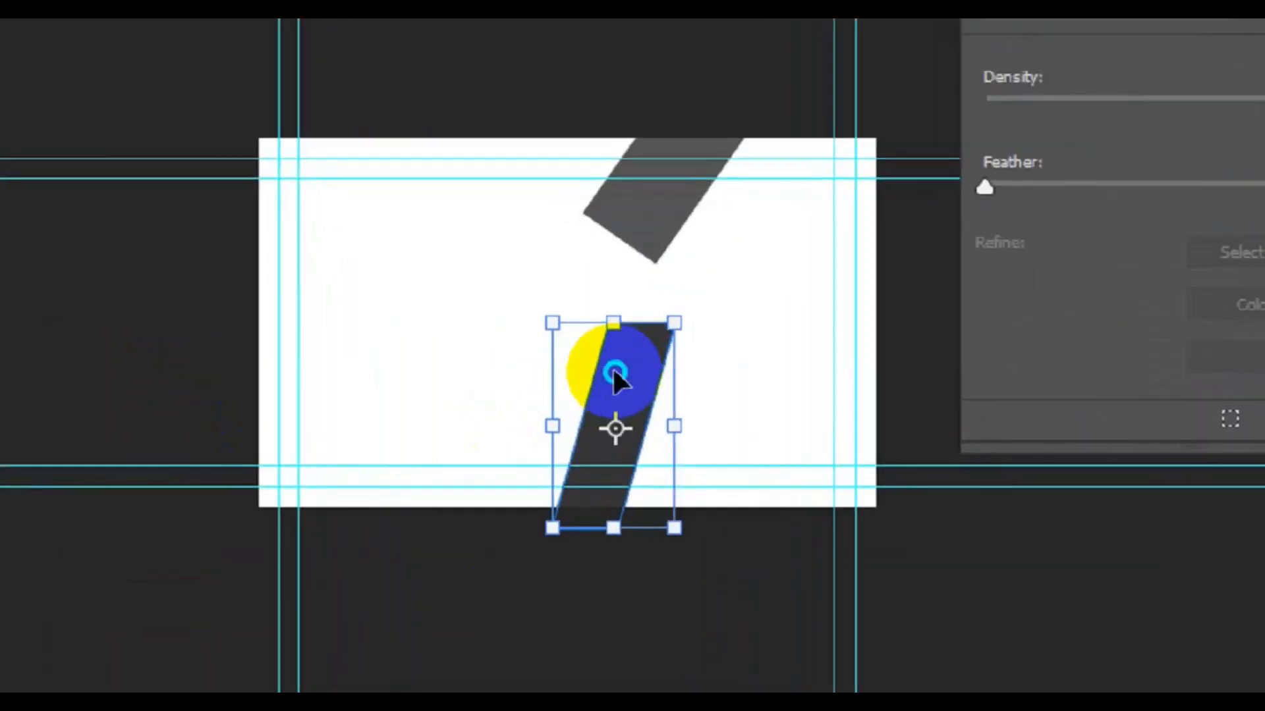
click(716, 497)
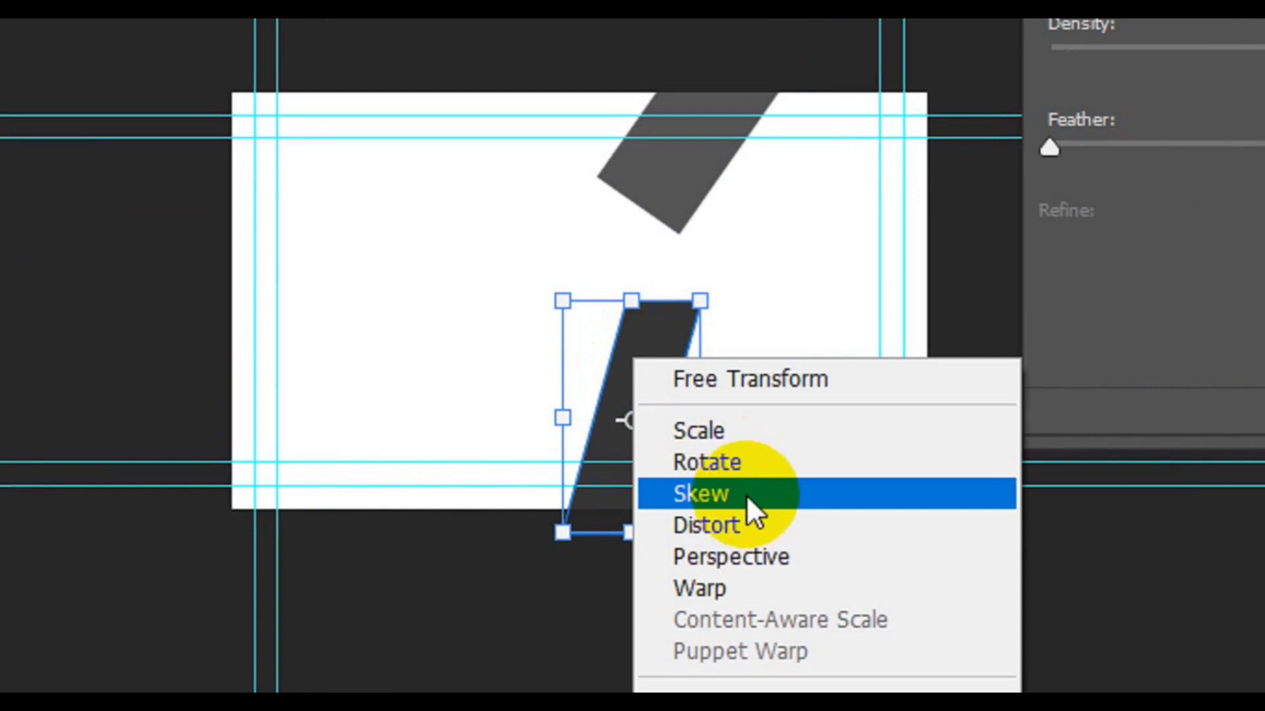
drag(633, 298, 651, 298)
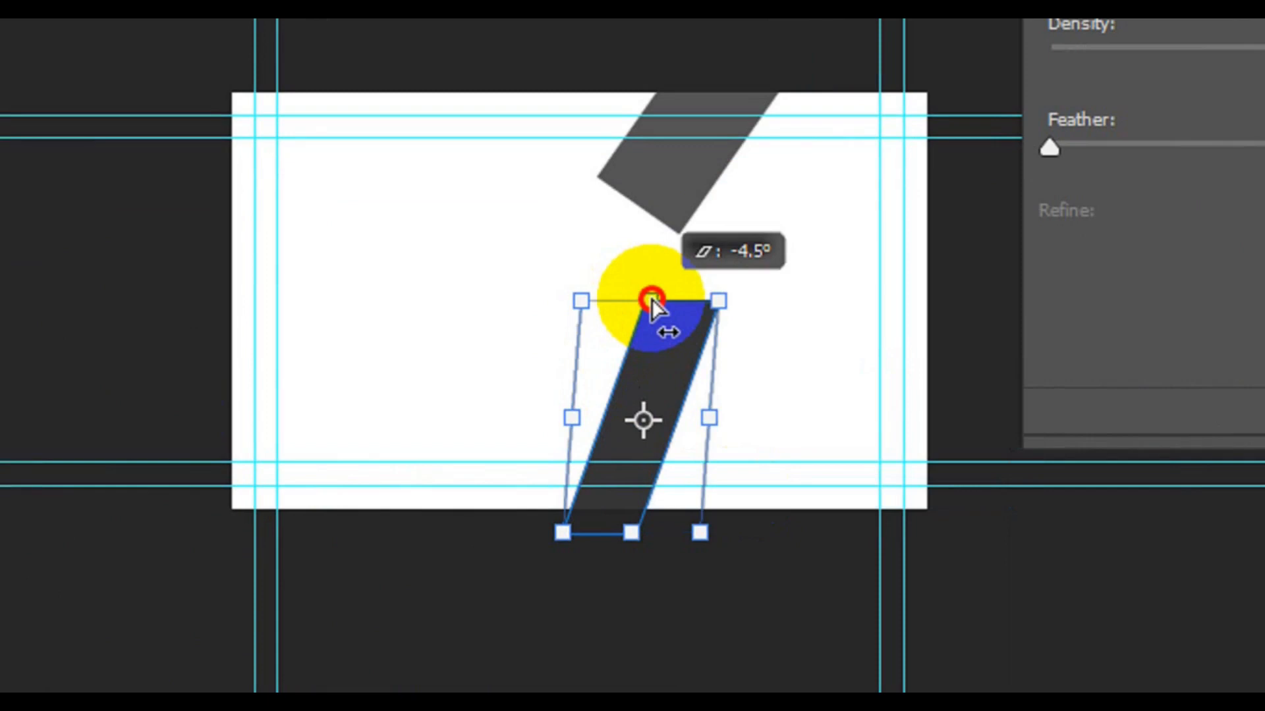
drag(650, 298, 651, 298)
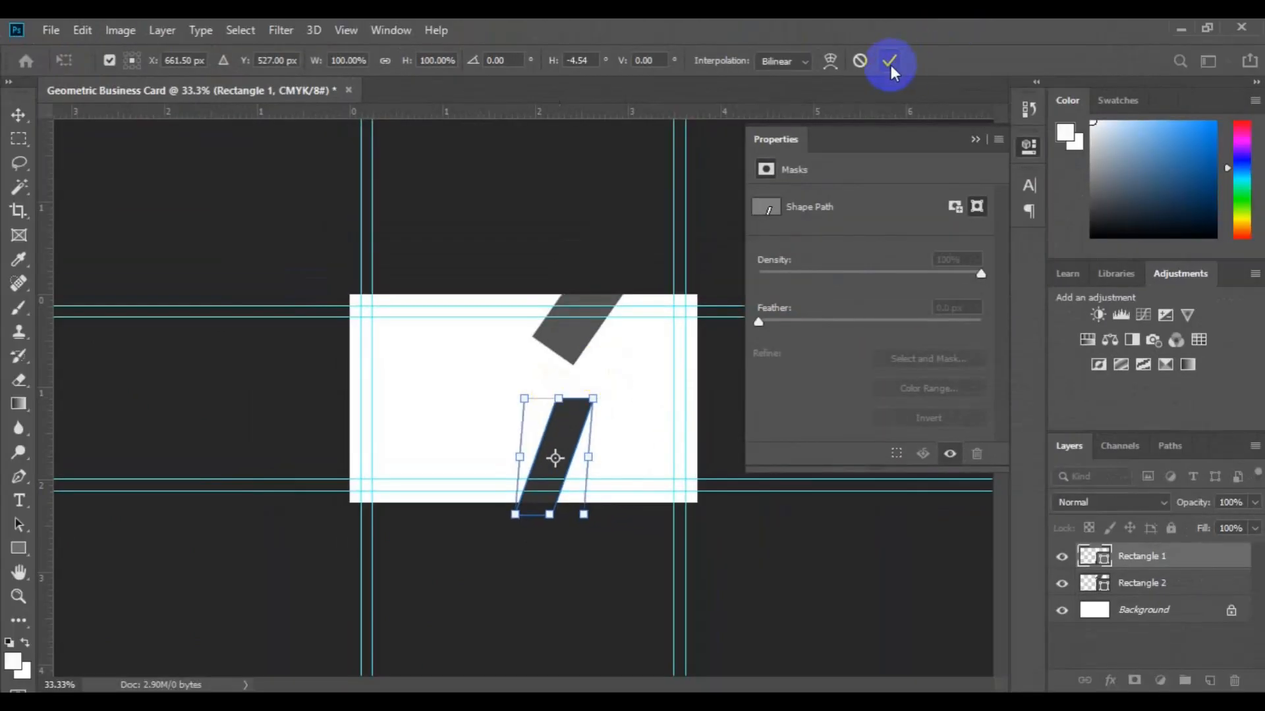
click(889, 61)
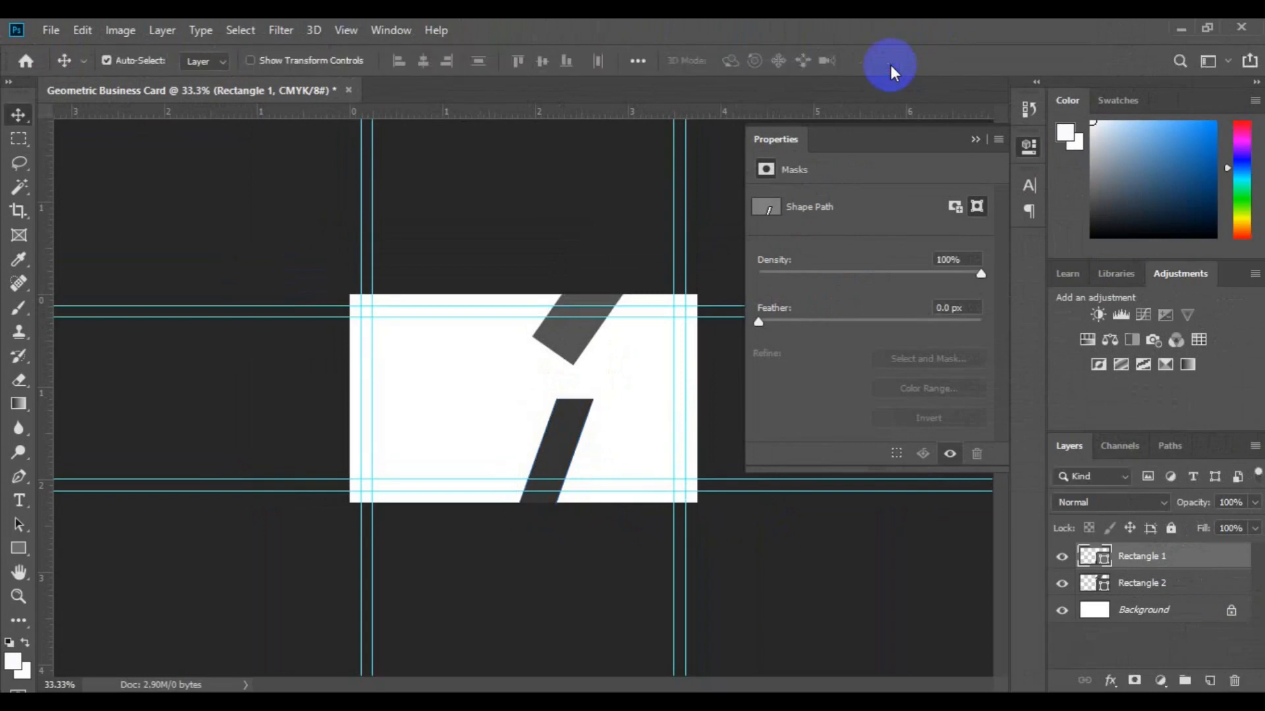
click(567, 459)
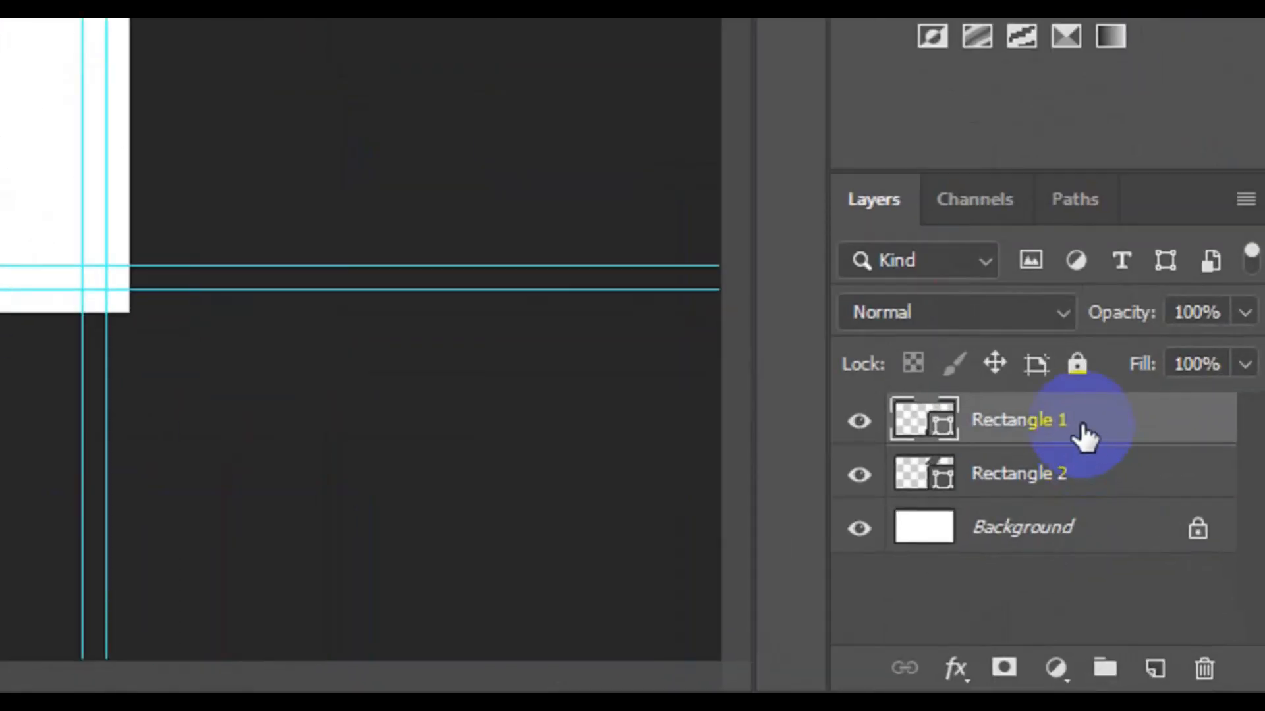
Duplicate Rectangle 1 as Rectangle 3 with a light grey fill at 40% opacity.
right_click(1088, 440)
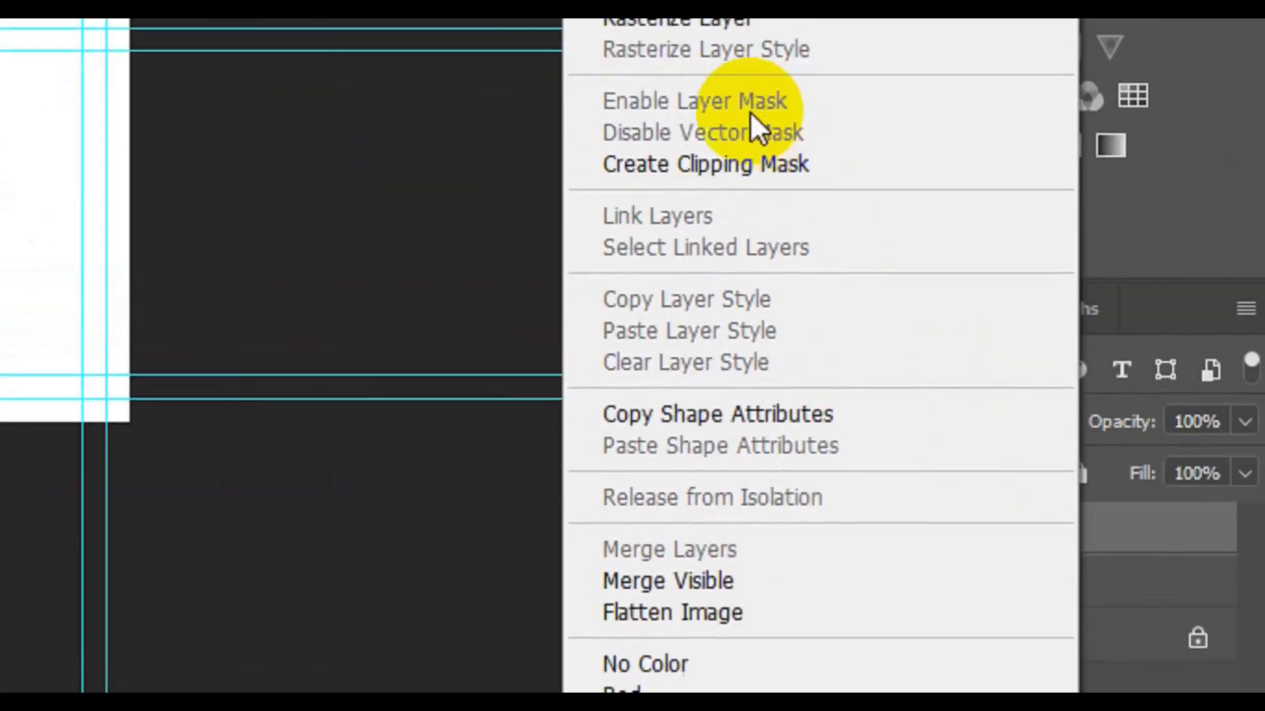
click(659, 62)
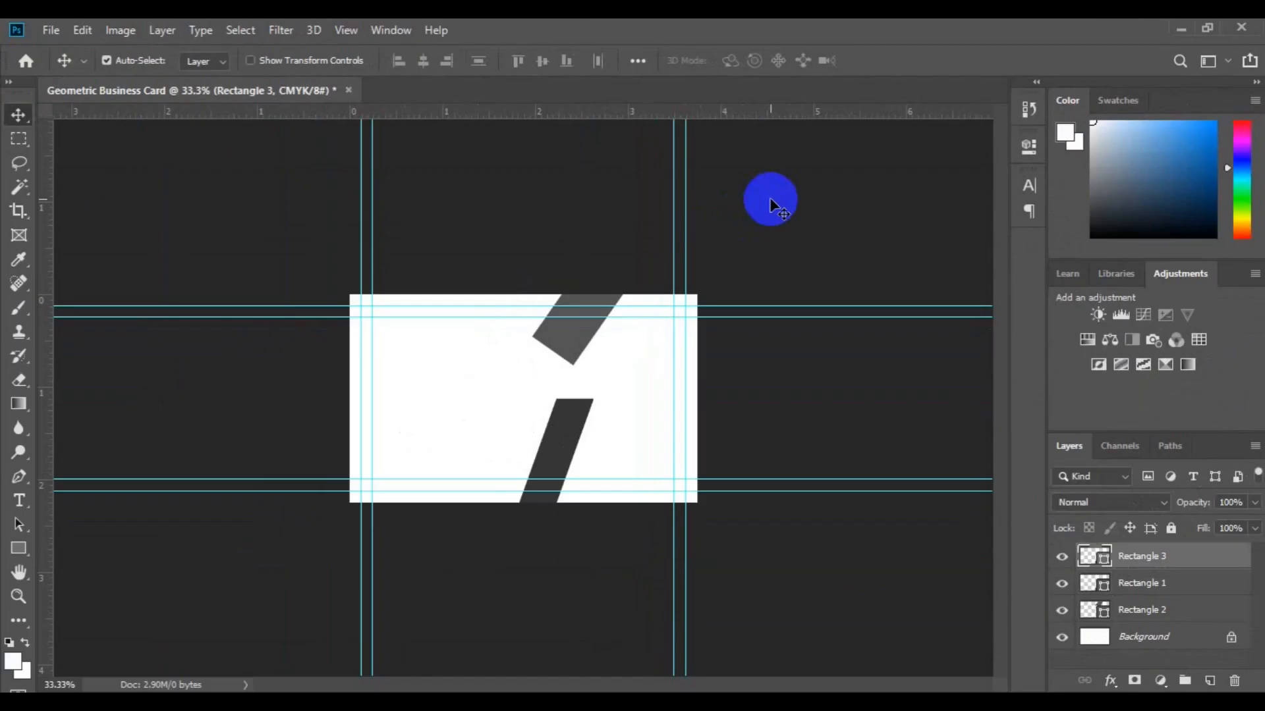
click(20, 548)
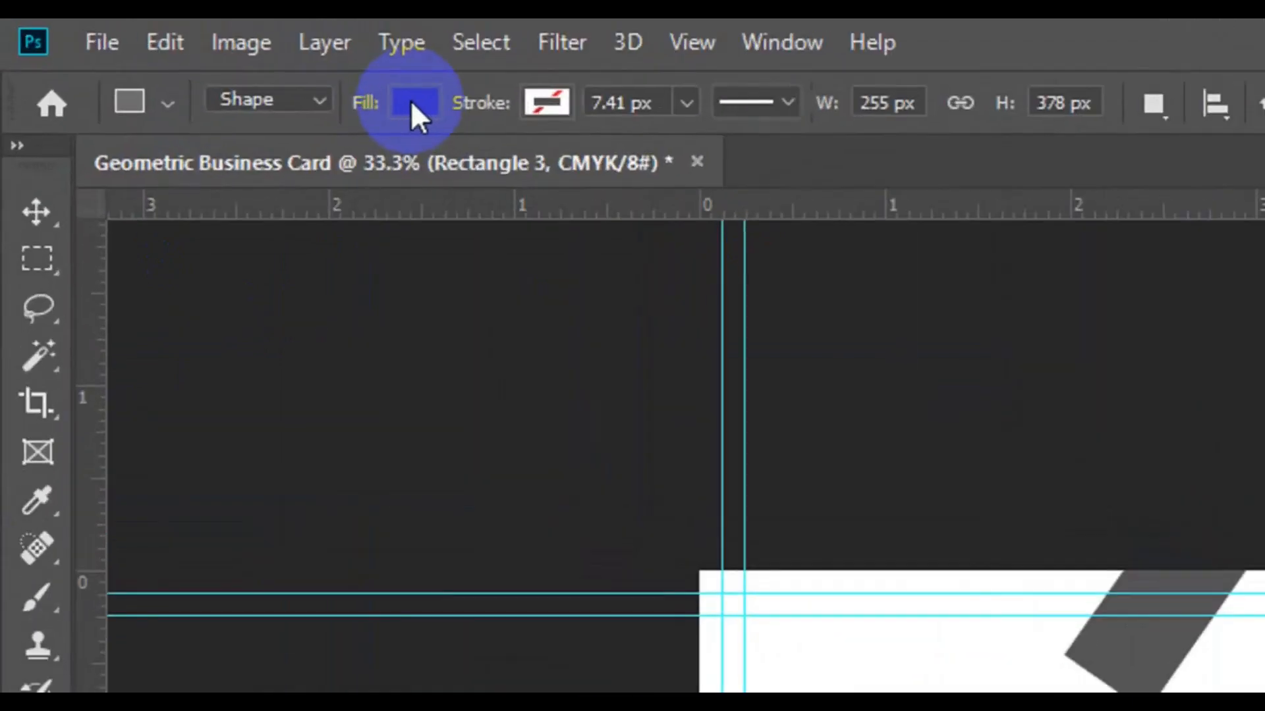
click(410, 100)
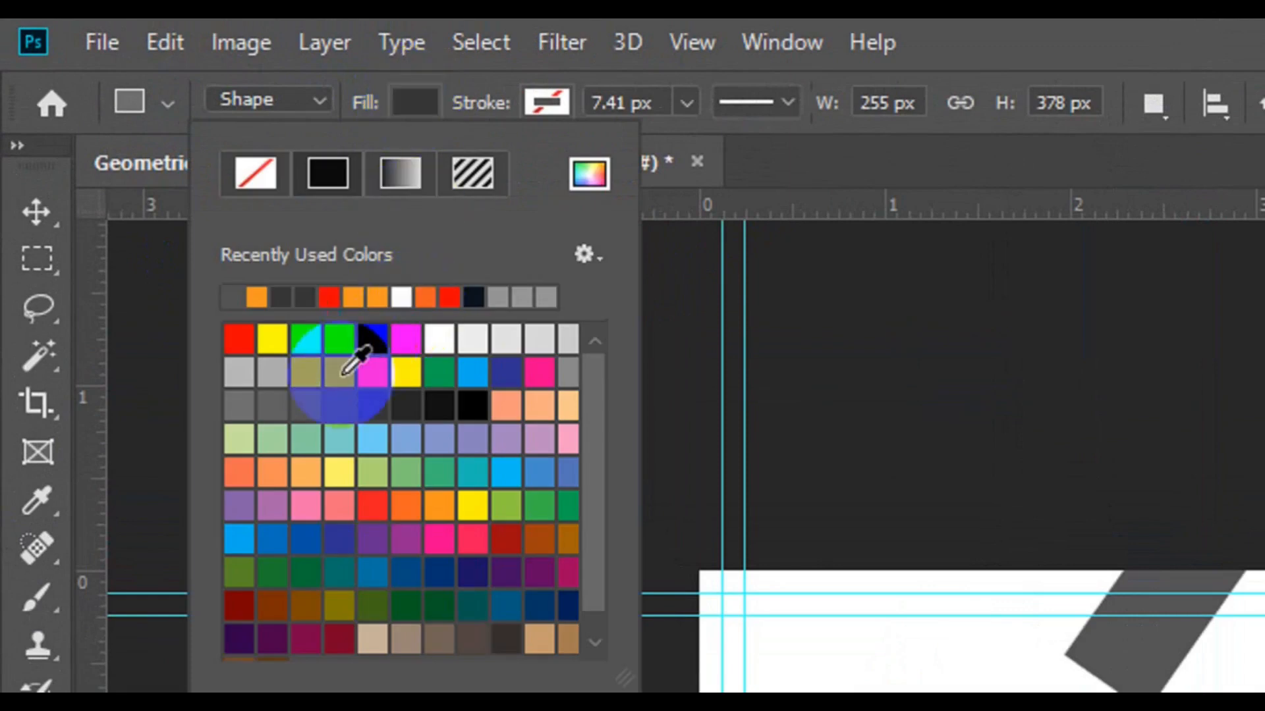
click(313, 376)
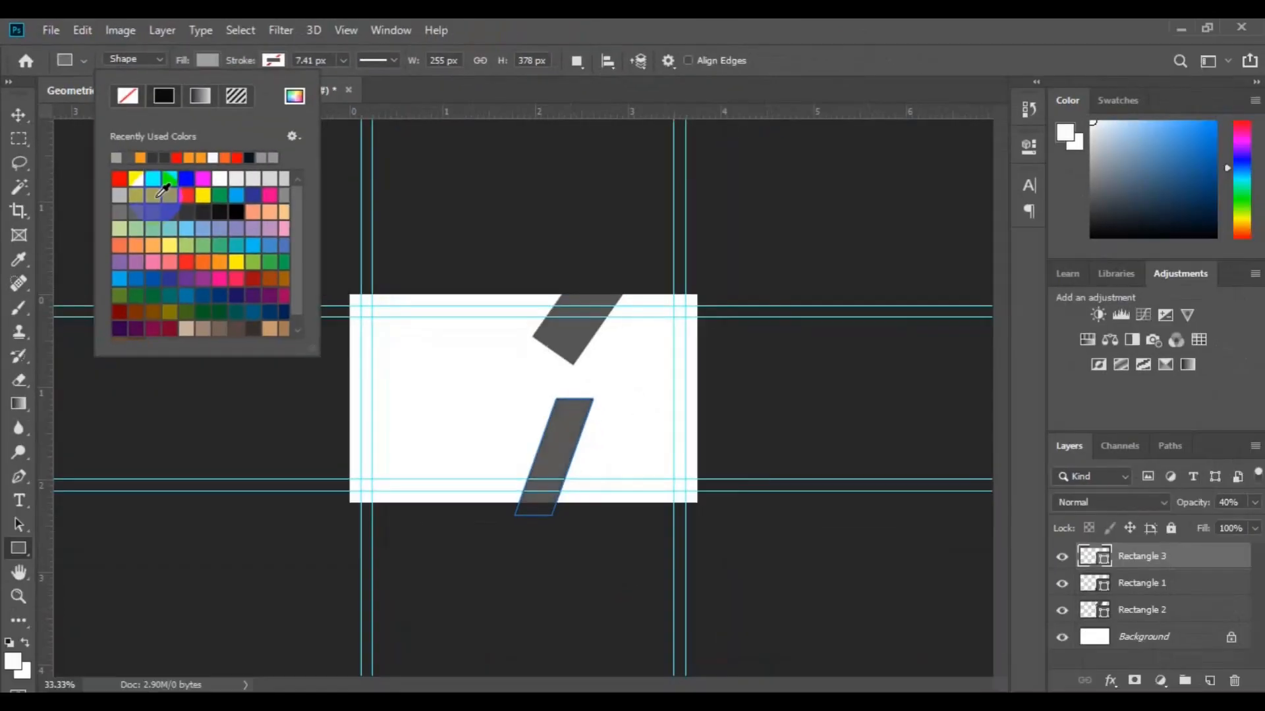
click(24, 140)
click(20, 114)
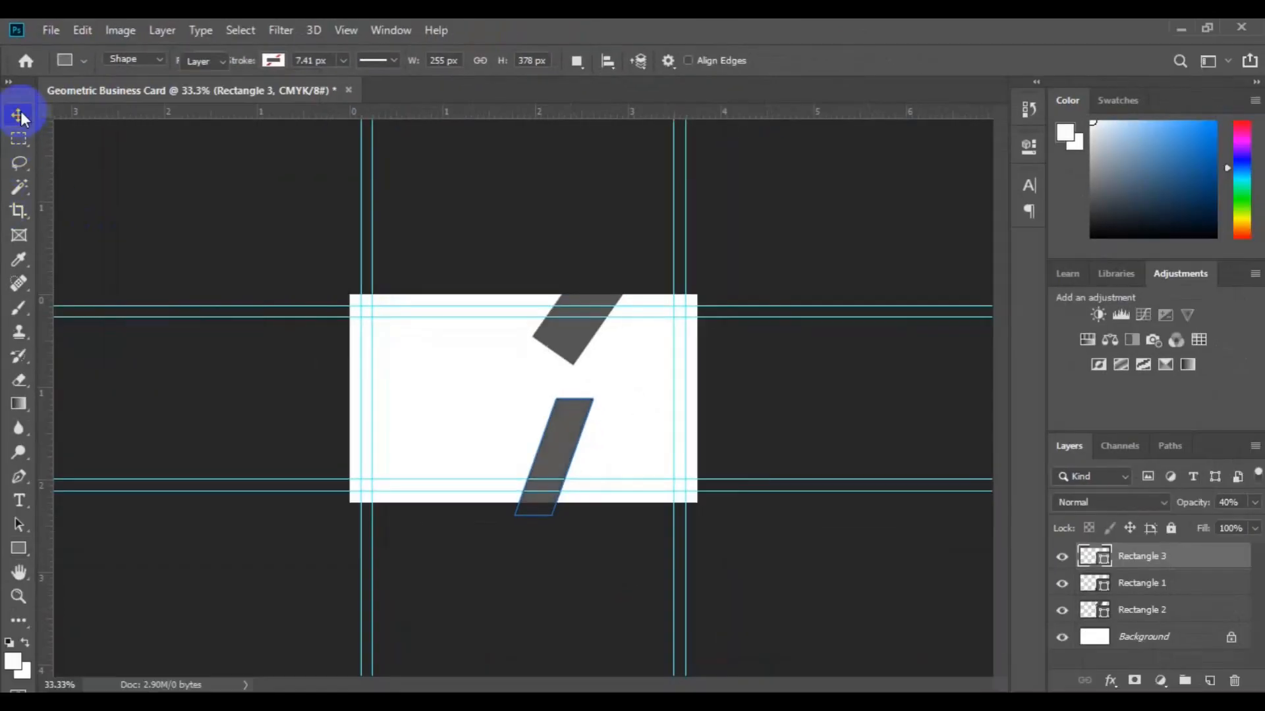
click(565, 427)
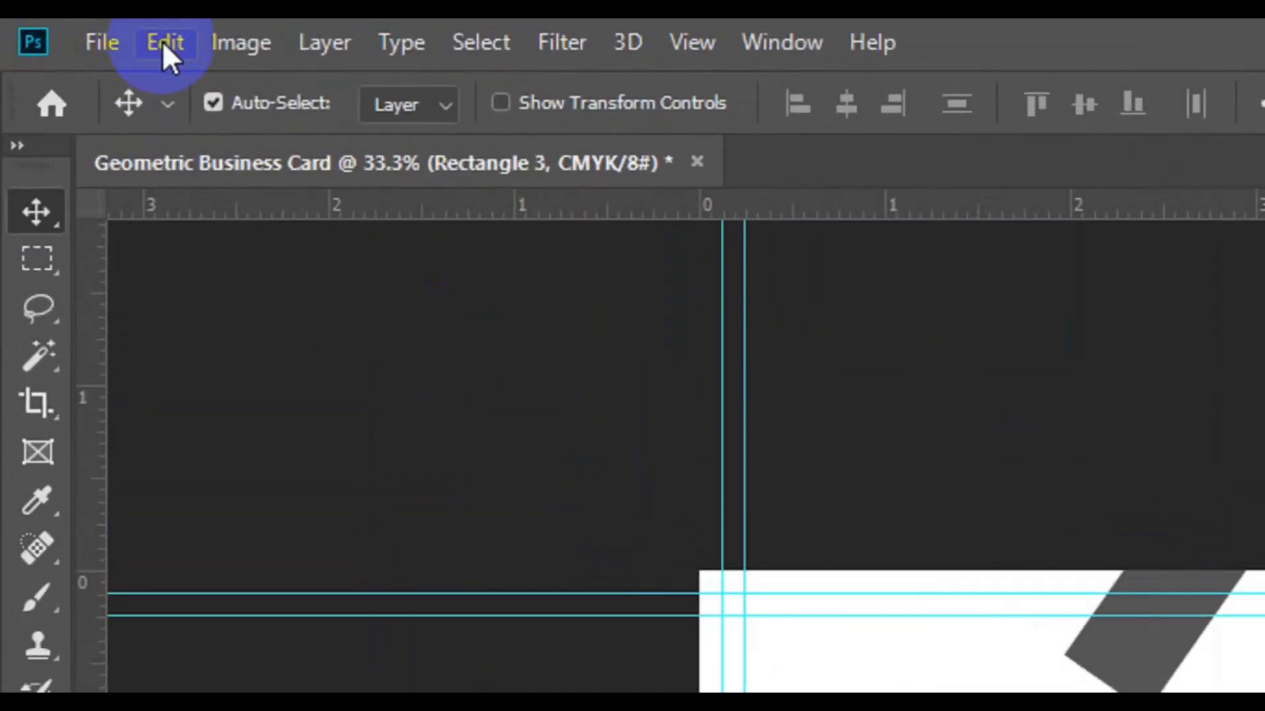
Flip the light grey Rectangle 3 copy horizontally and raise it against the top shape's edge.
click(164, 43)
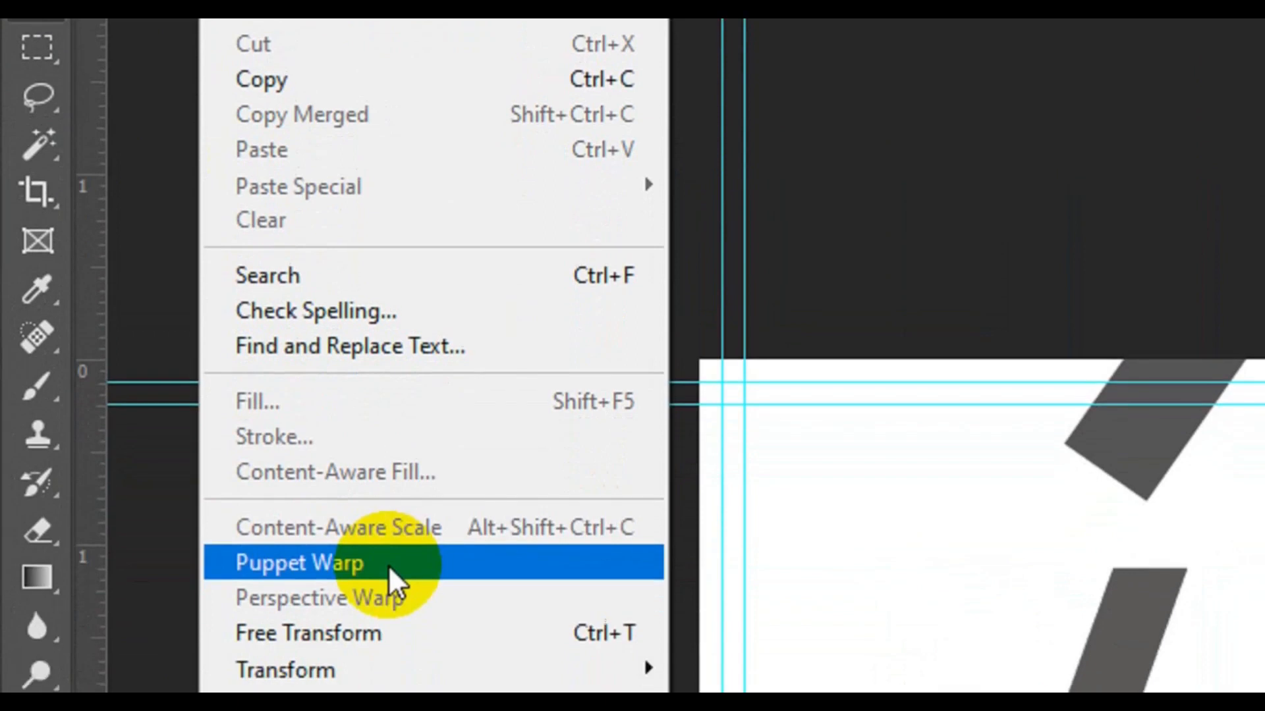
click(395, 633)
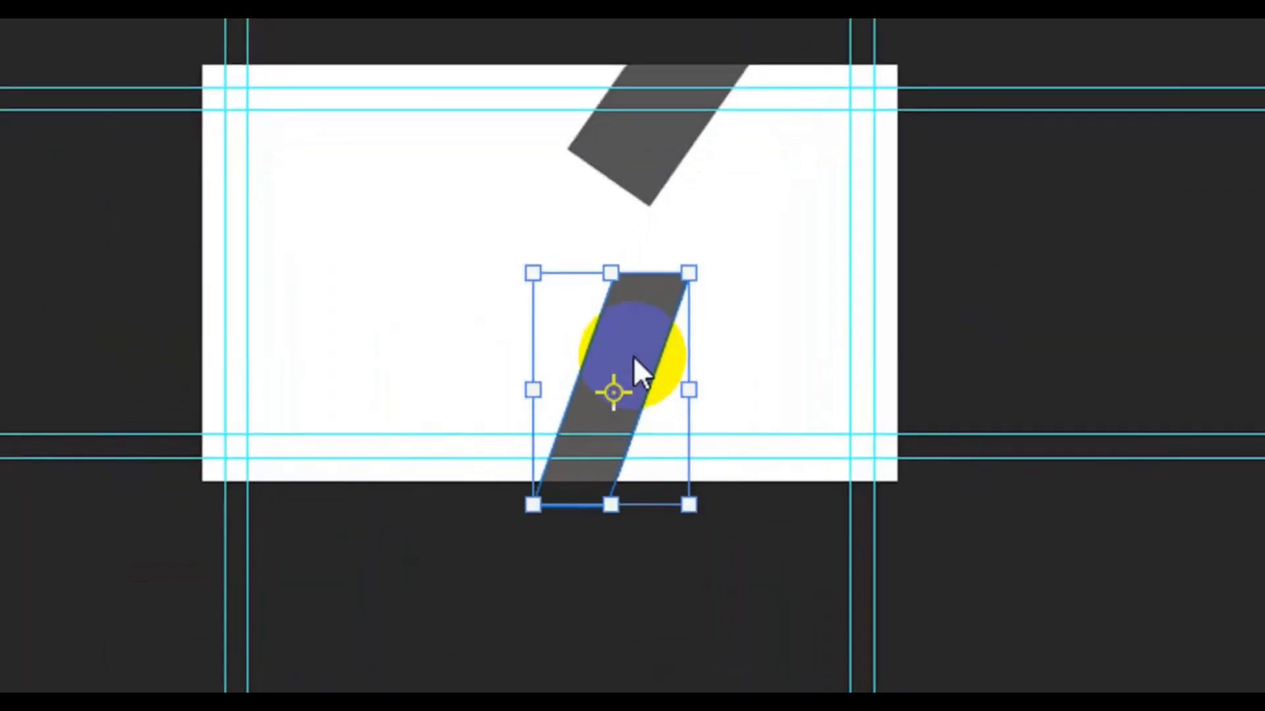
right_click(633, 356)
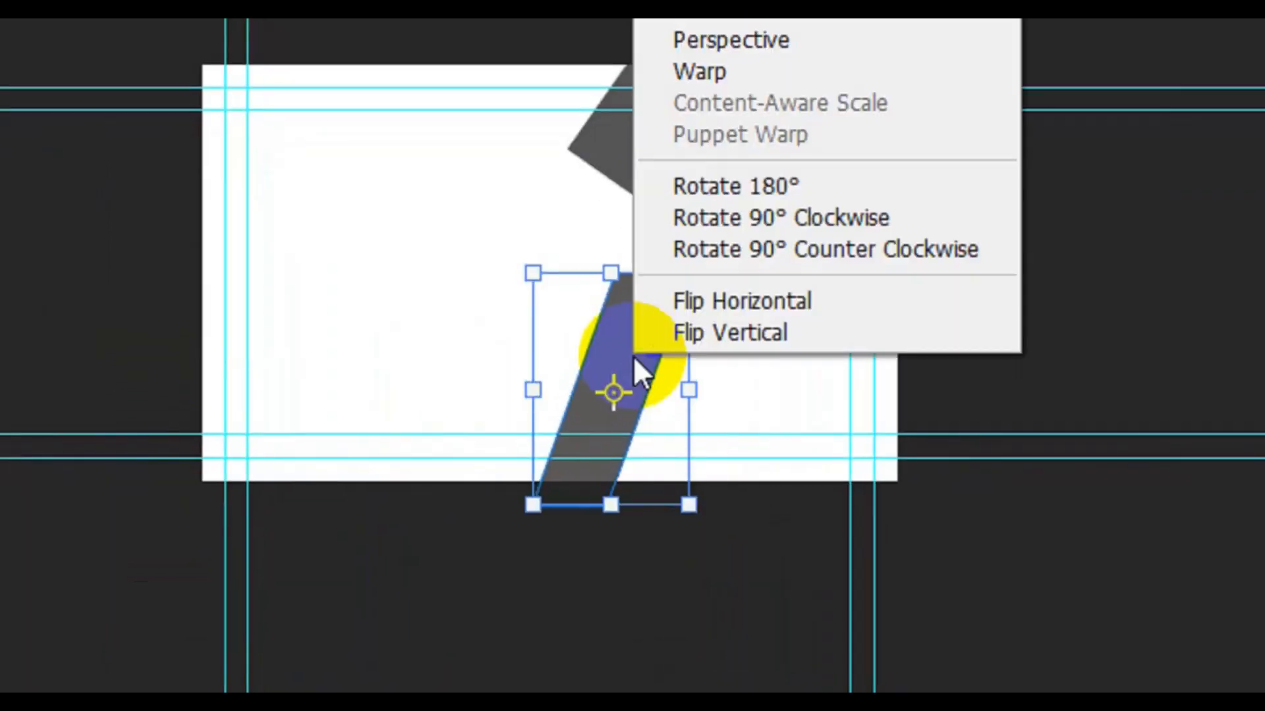
click(765, 301)
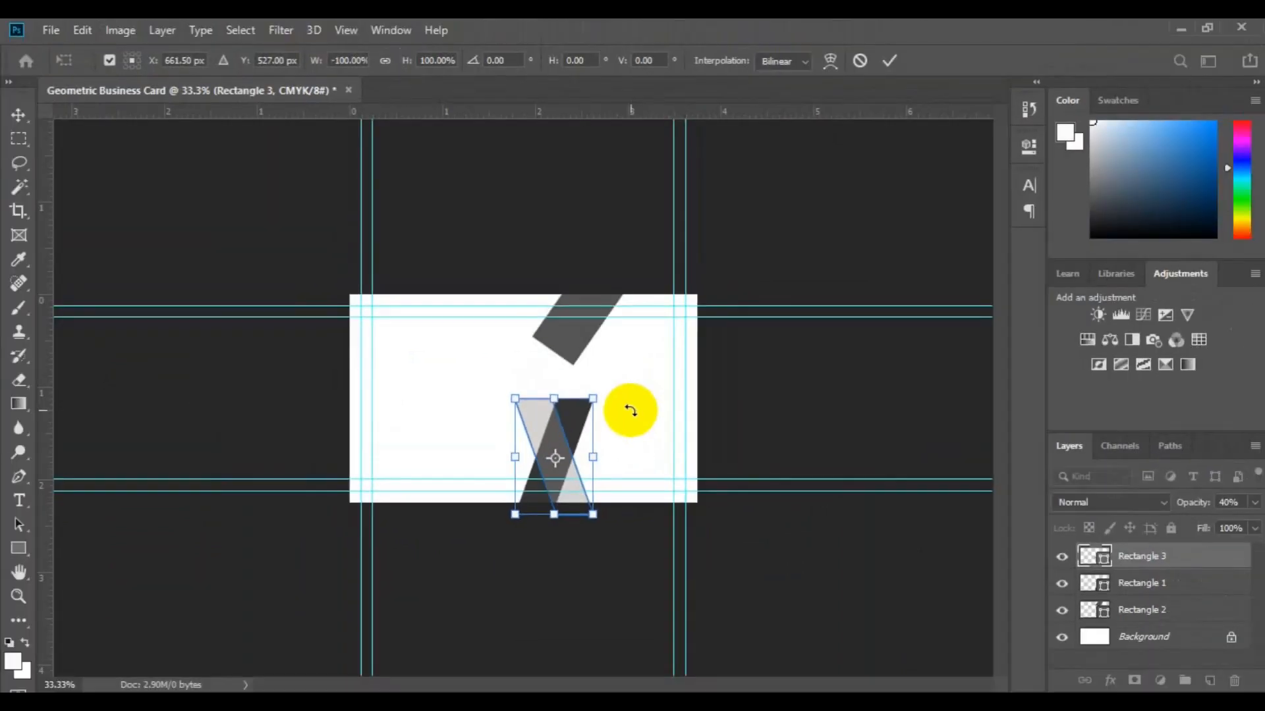
key(ctrl+plus)
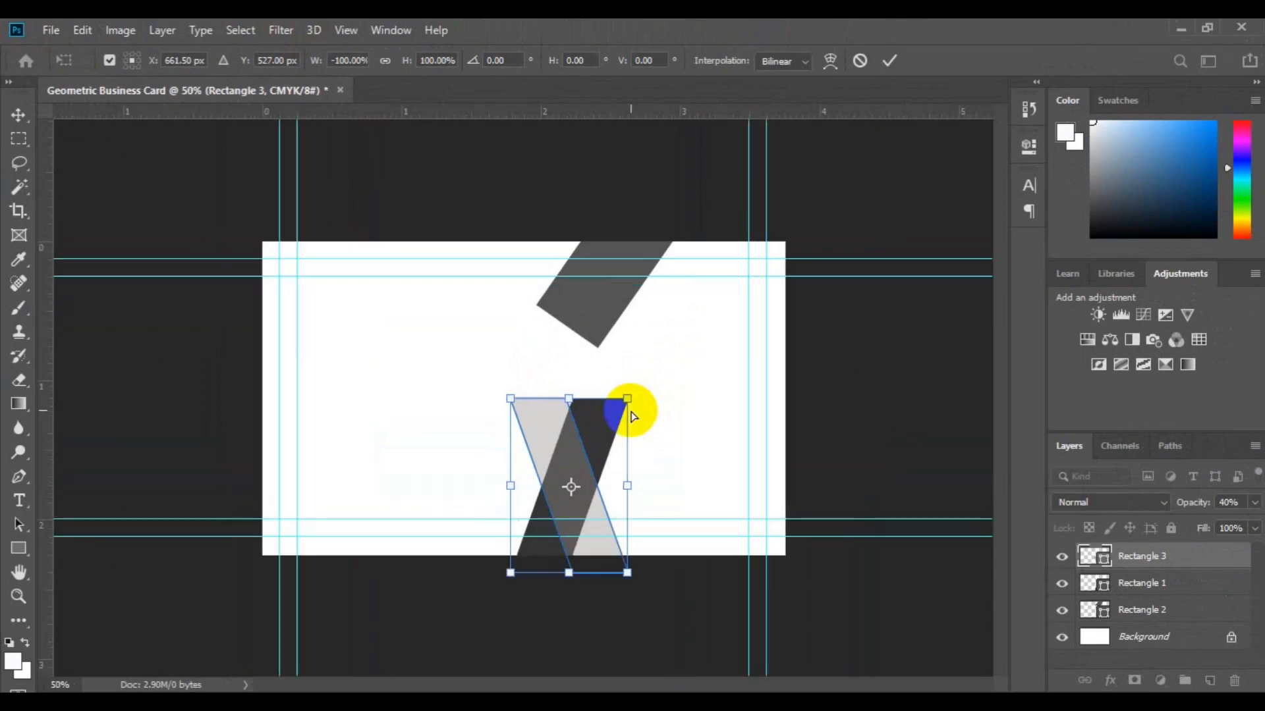
key(ctrl+plus)
key(ctrl+plus)
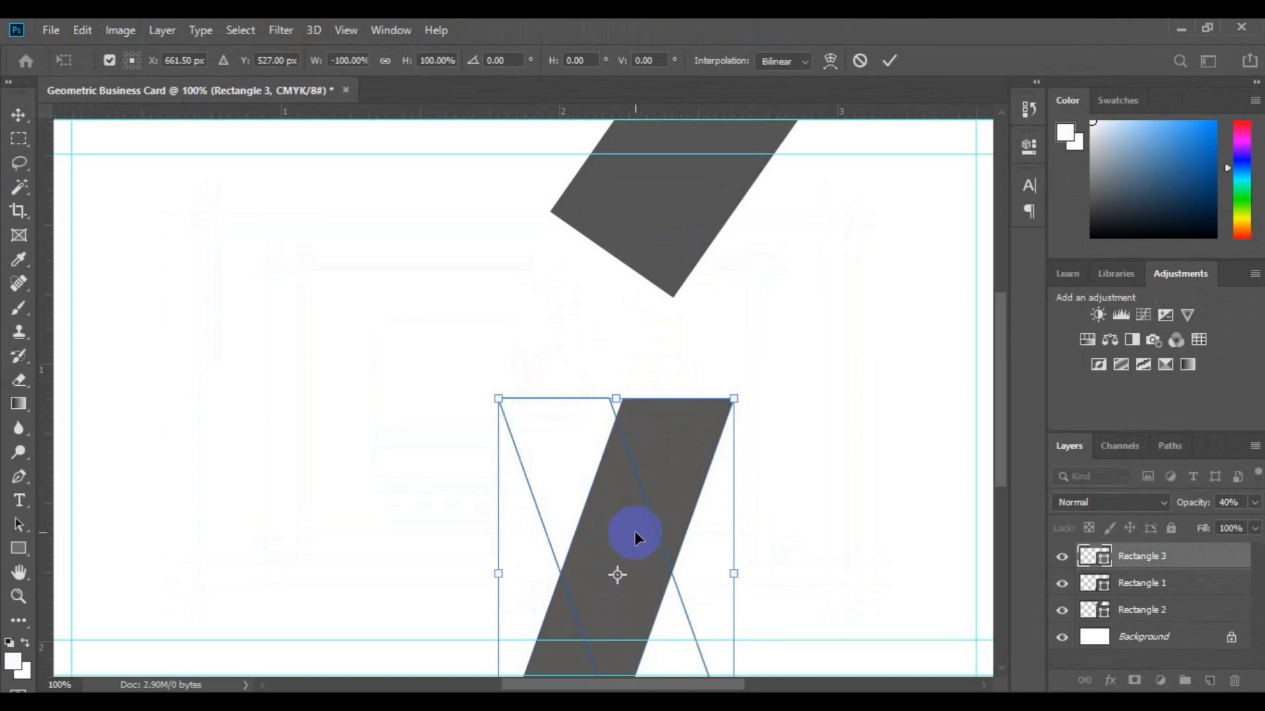
drag(638, 540, 622, 531)
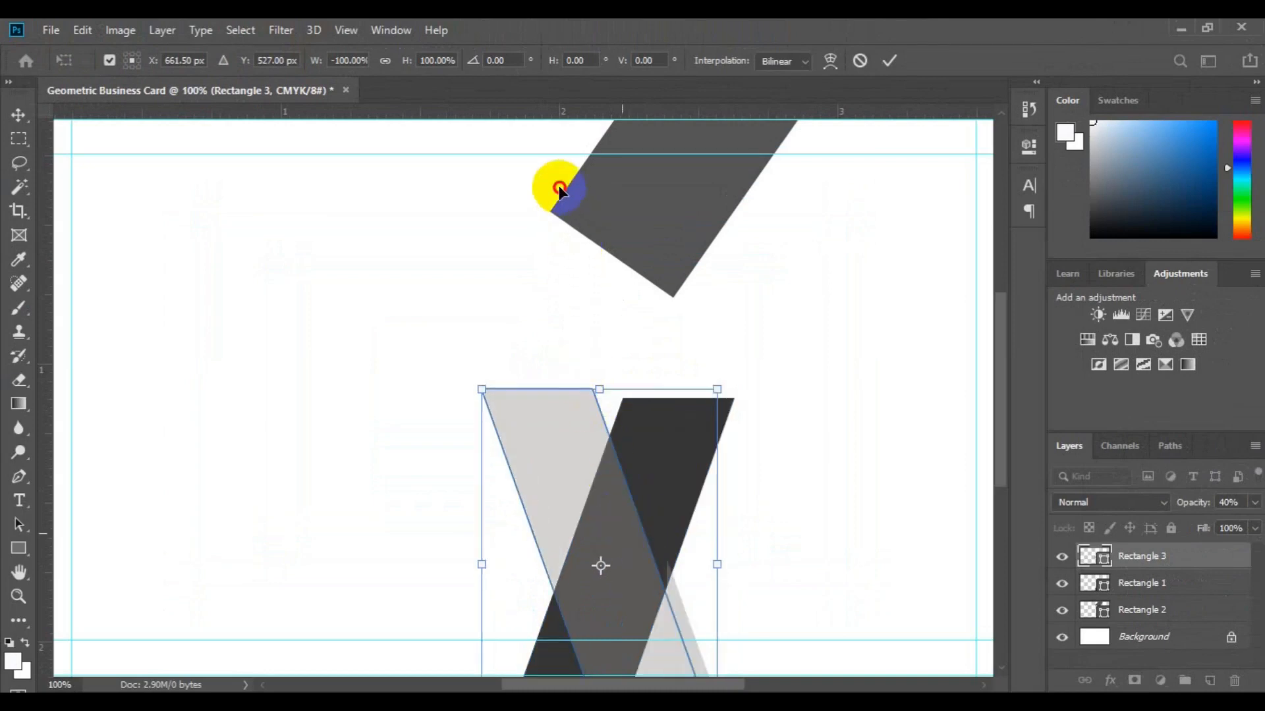
drag(559, 188, 639, 191)
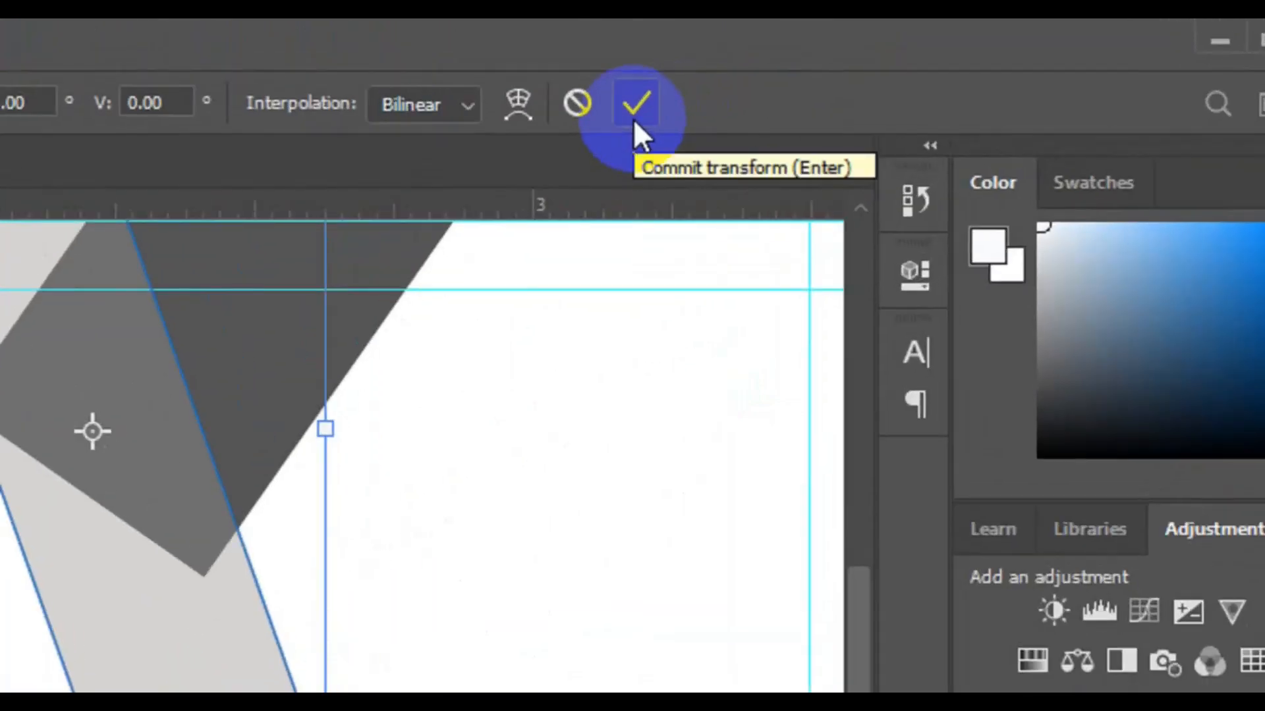
click(634, 118)
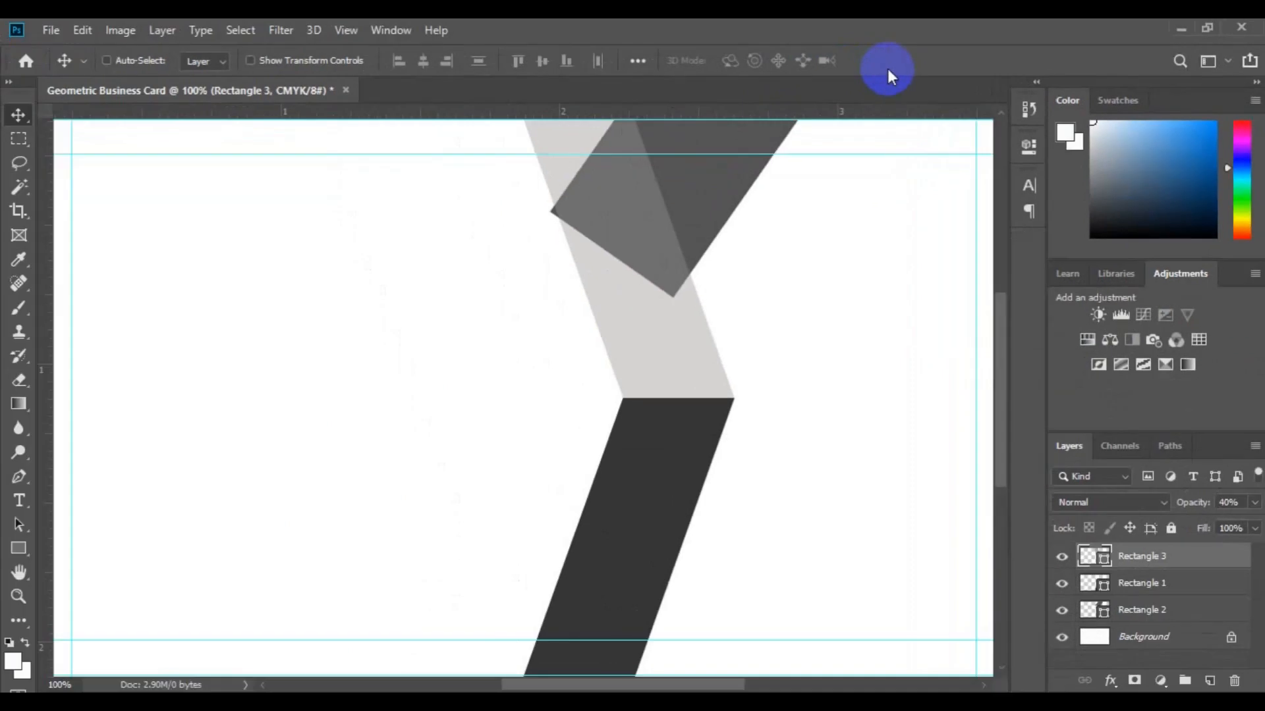
Nudge the dark and light grey bars slightly left together, making Rectangle 3 fully opaque.
key(ctrl+minus)
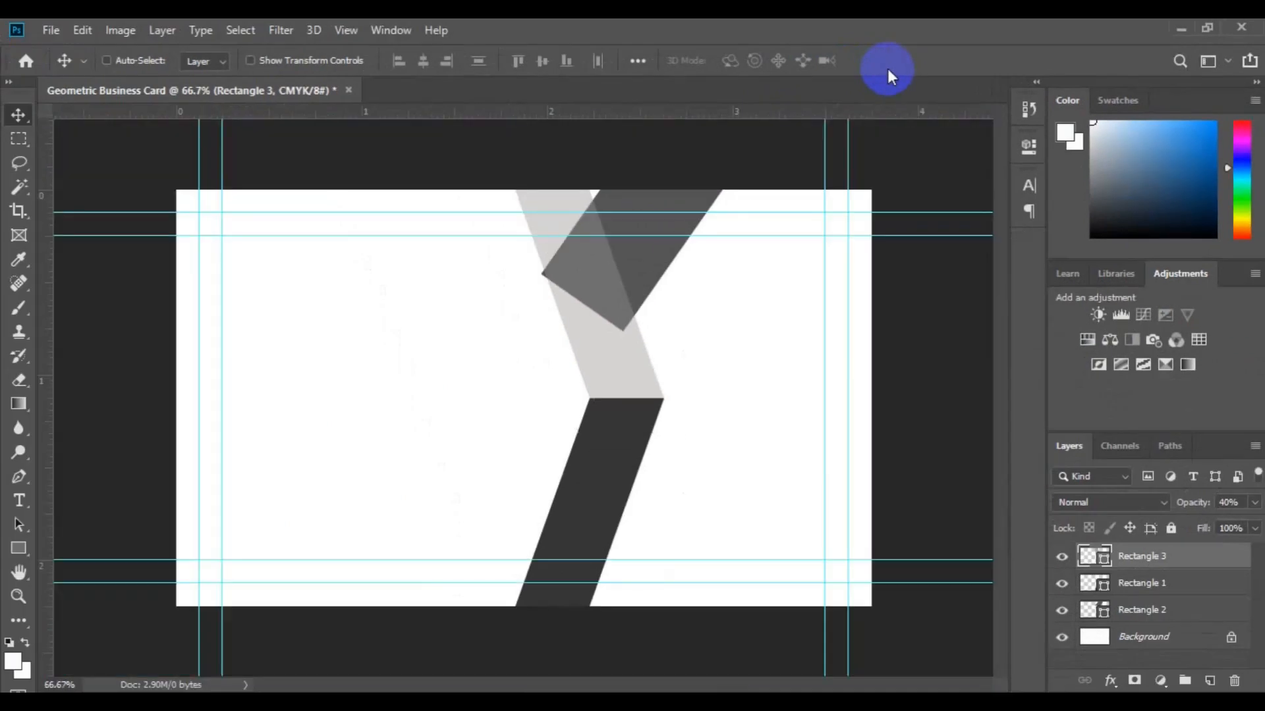
key(ctrl+minus)
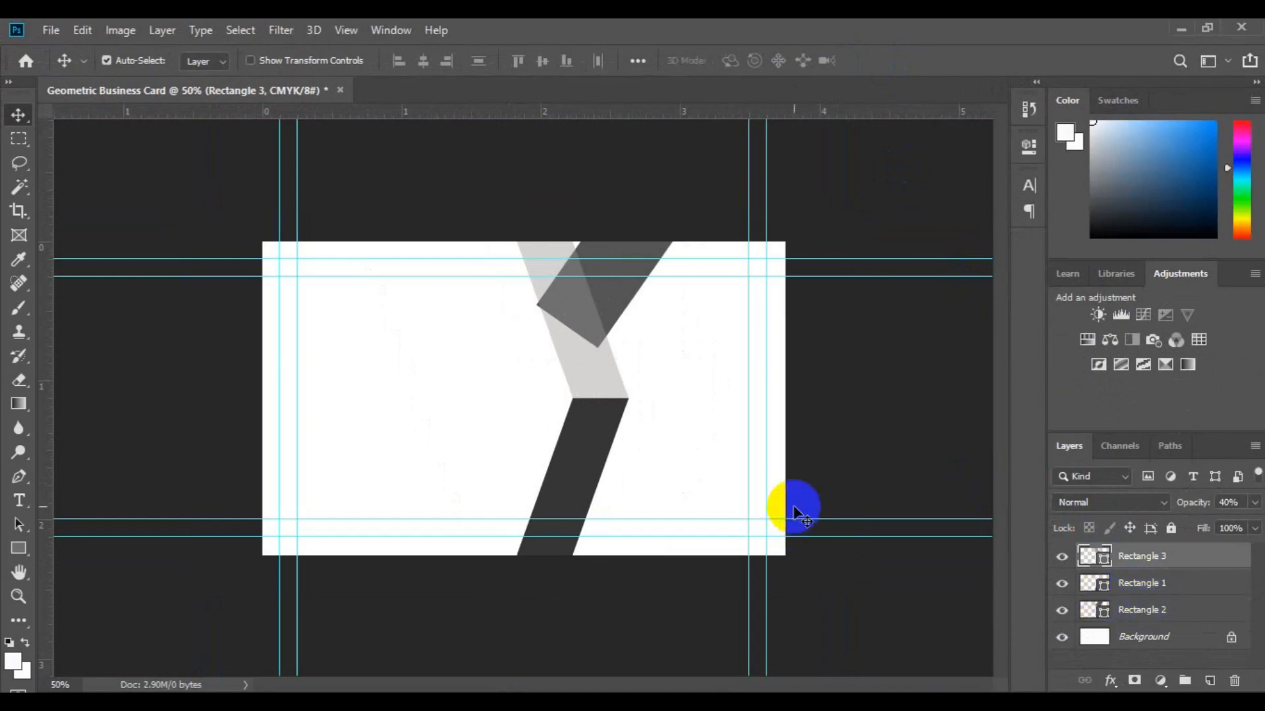
click(573, 485)
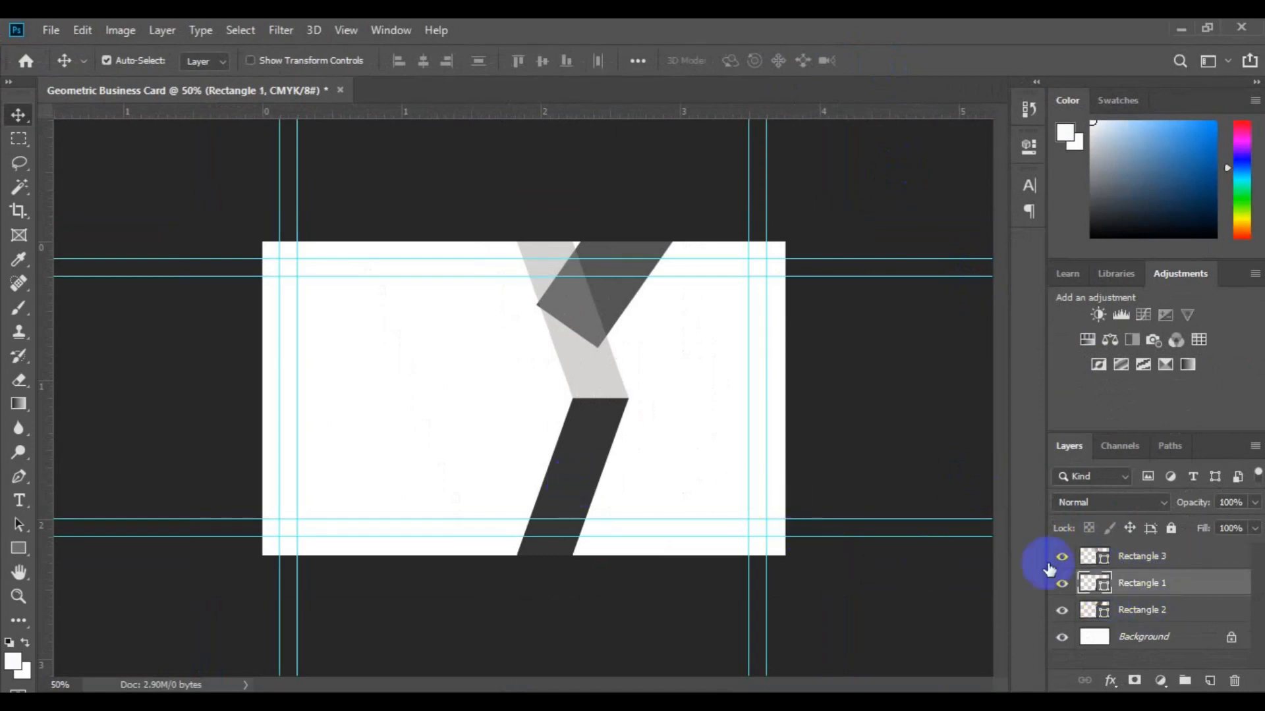
ctrl+click(1154, 557)
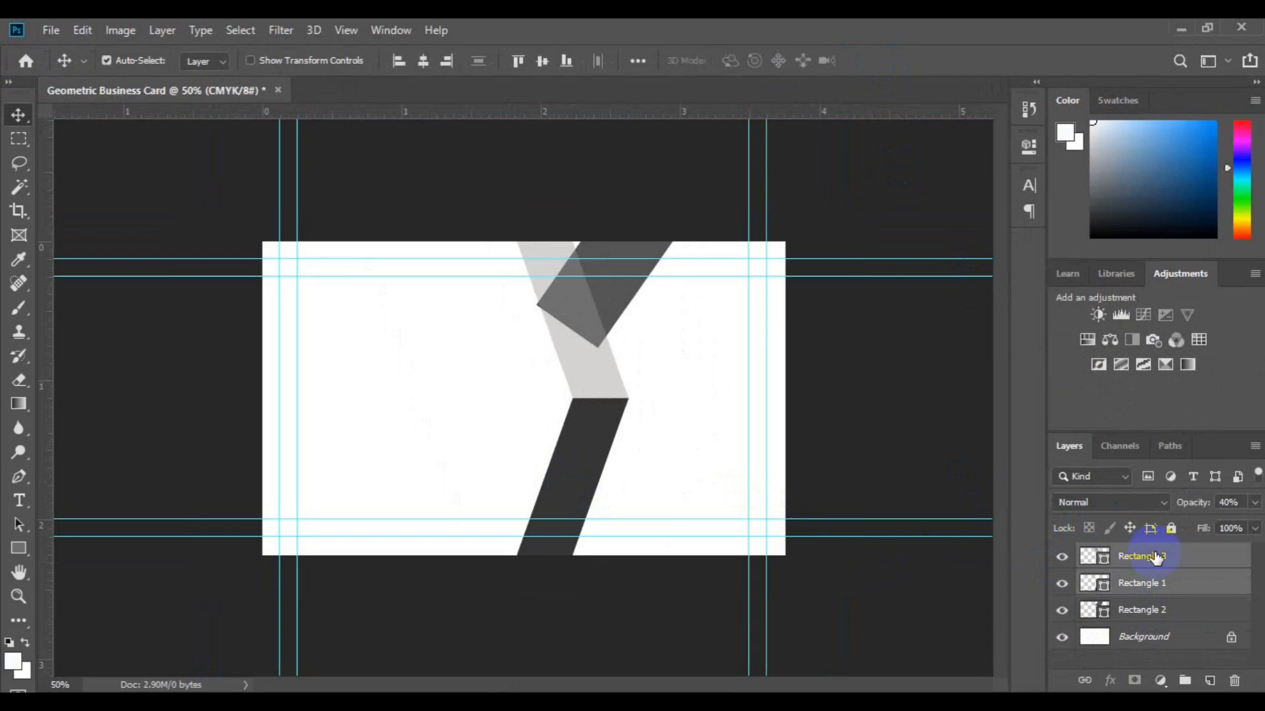
key(Left)
key(Left)
key(Left)
key(Left)
key(Left)
key(Left)
key(Left)
key(Left)
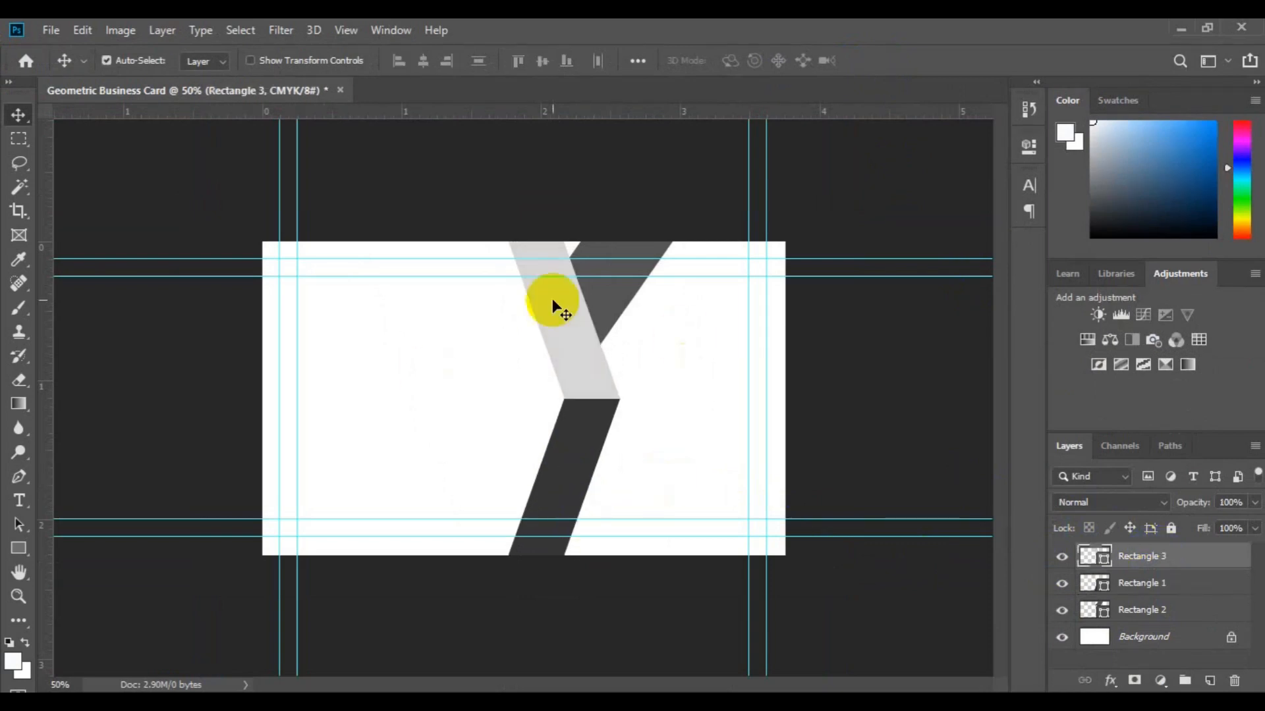
click(606, 299)
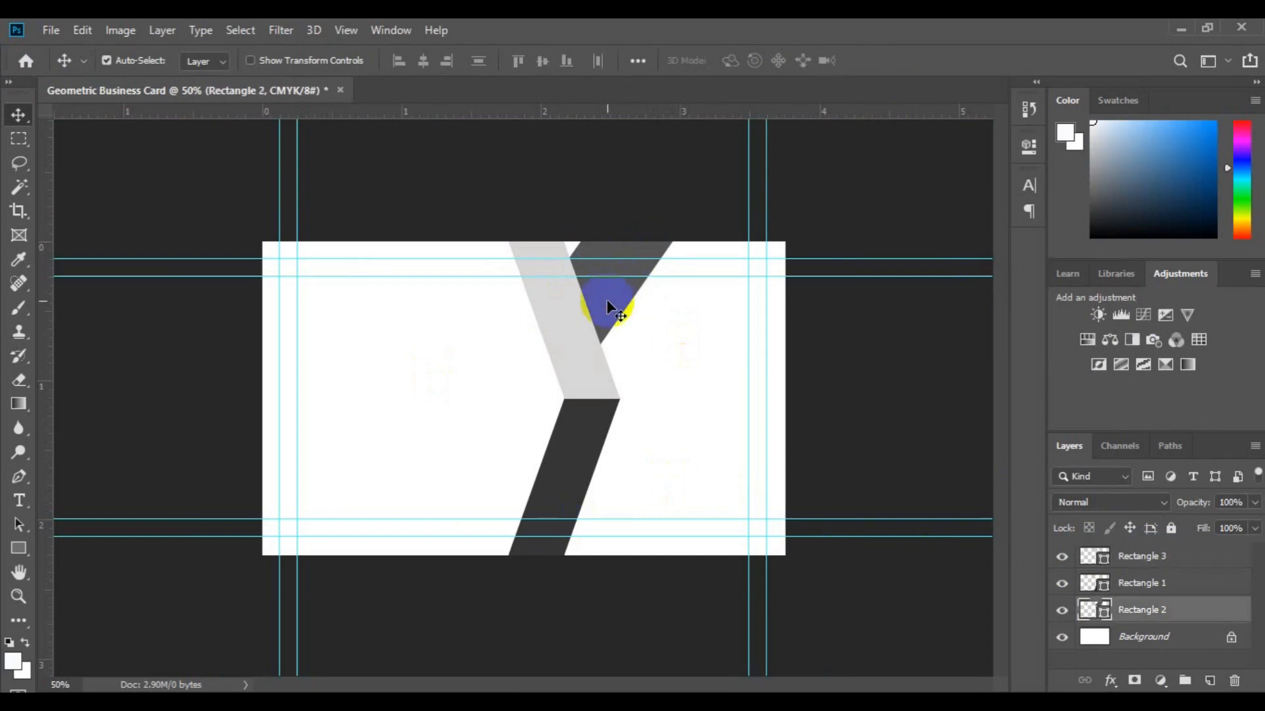
Duplicate Rectangle 2 as 'Rectangle 4' and drag it down beside the dark bar.
right_click(1144, 621)
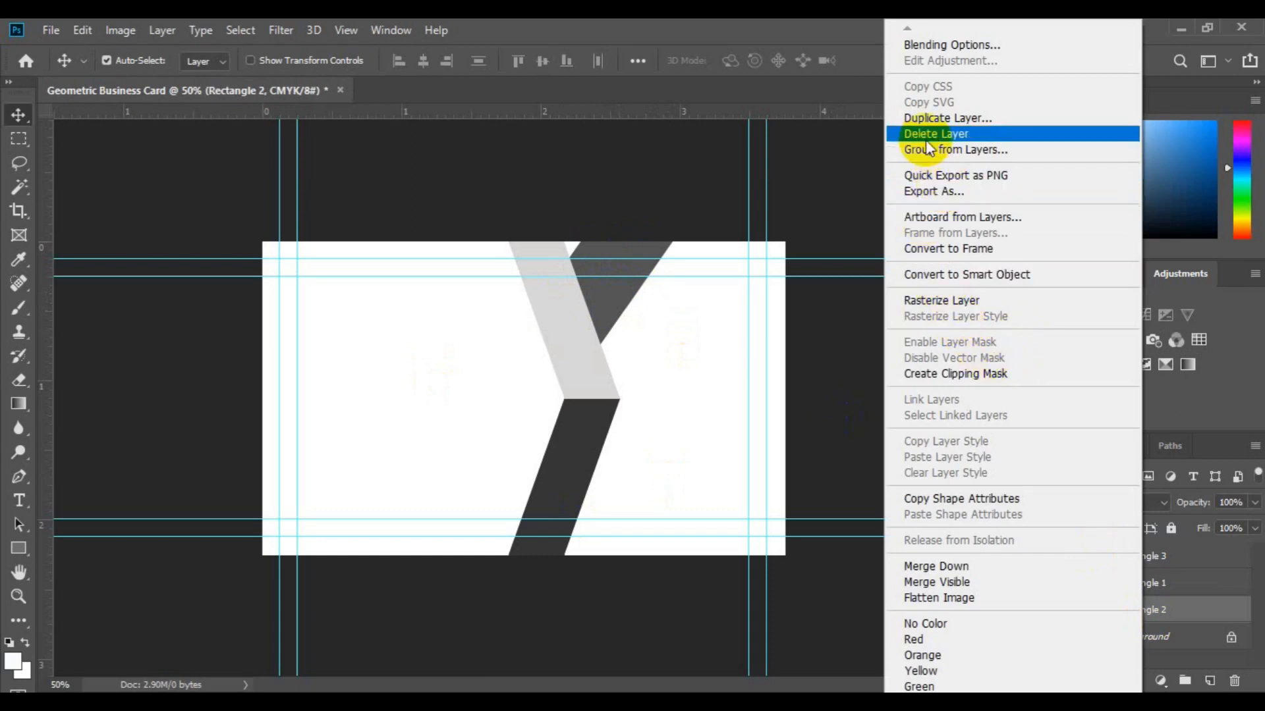
click(931, 116)
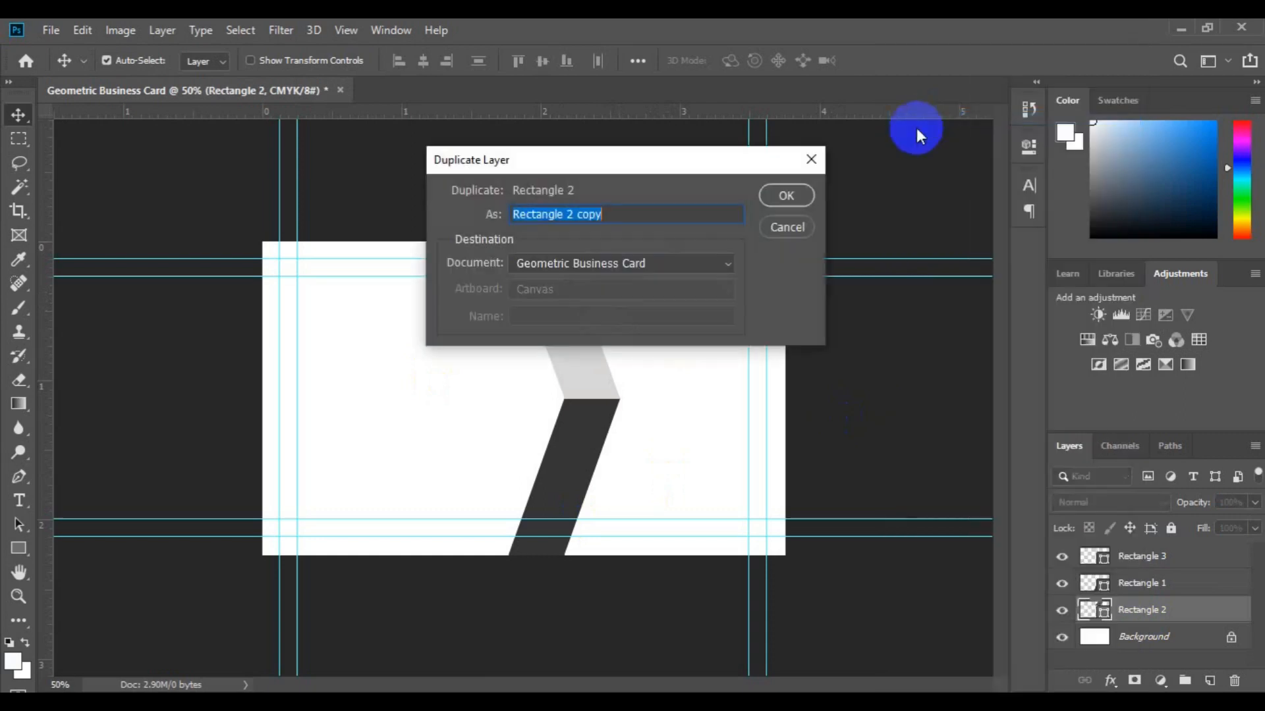
click(609, 216)
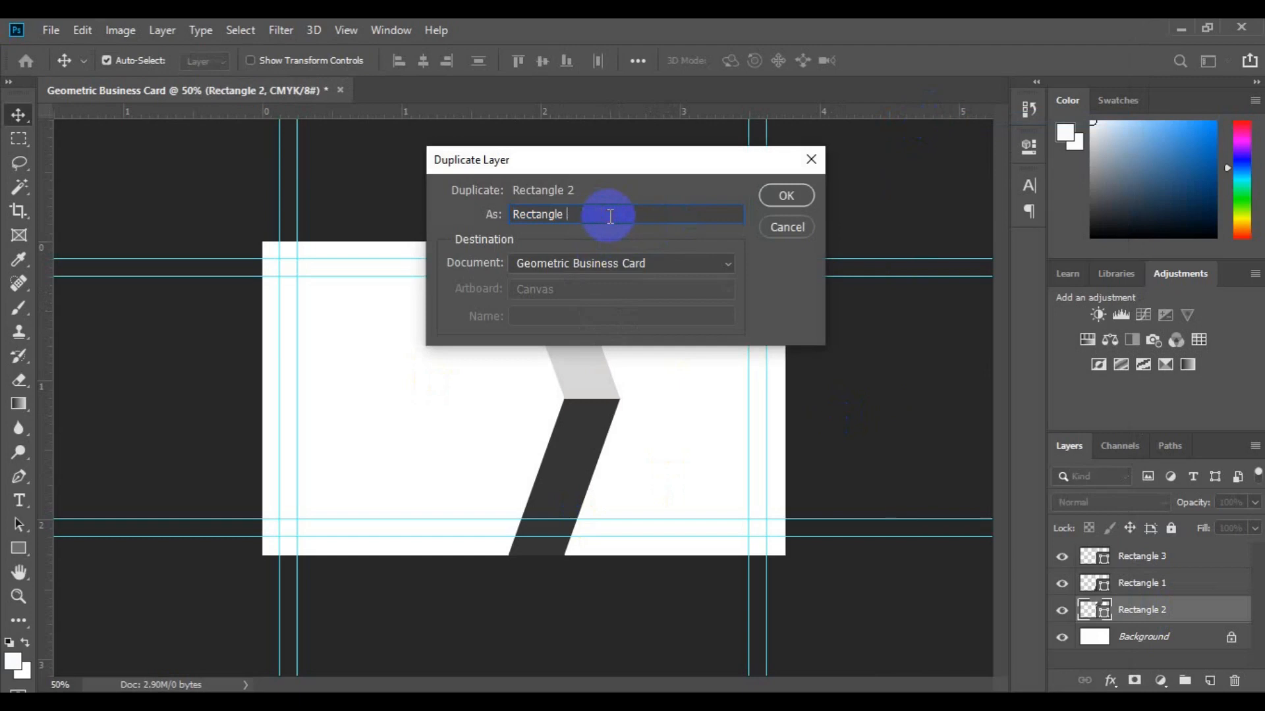
click(787, 197)
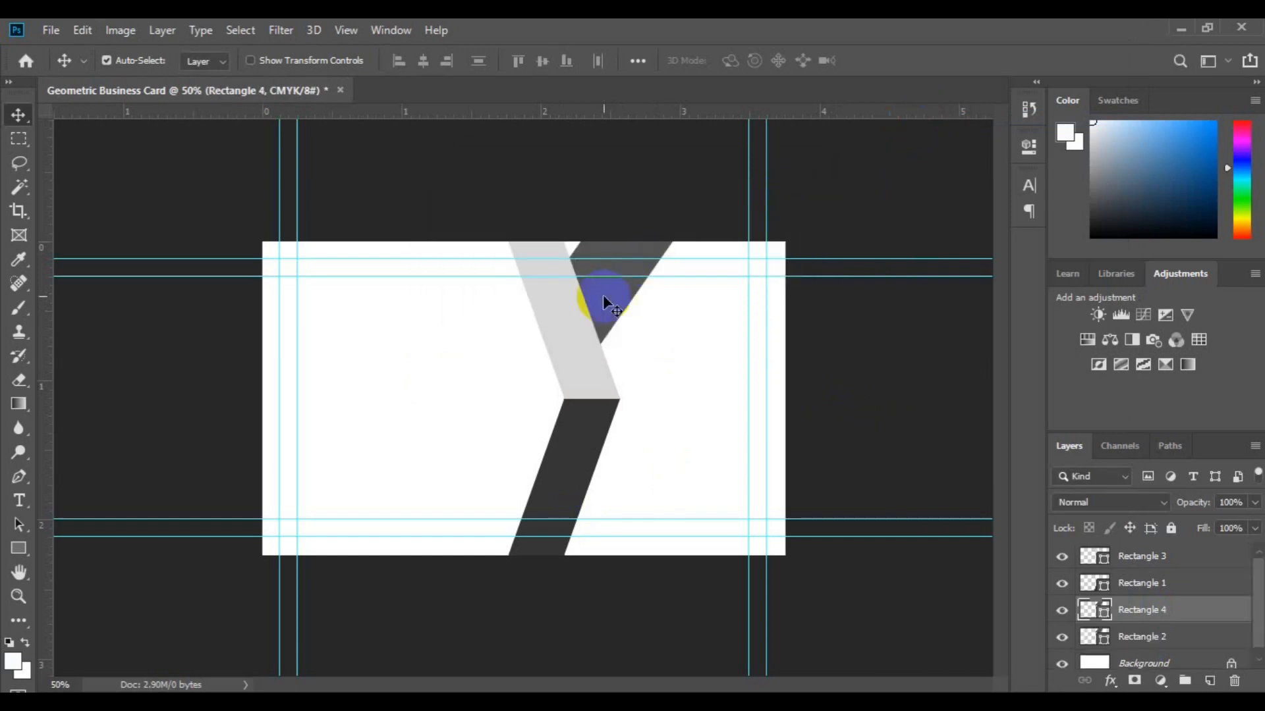
drag(603, 294, 545, 641)
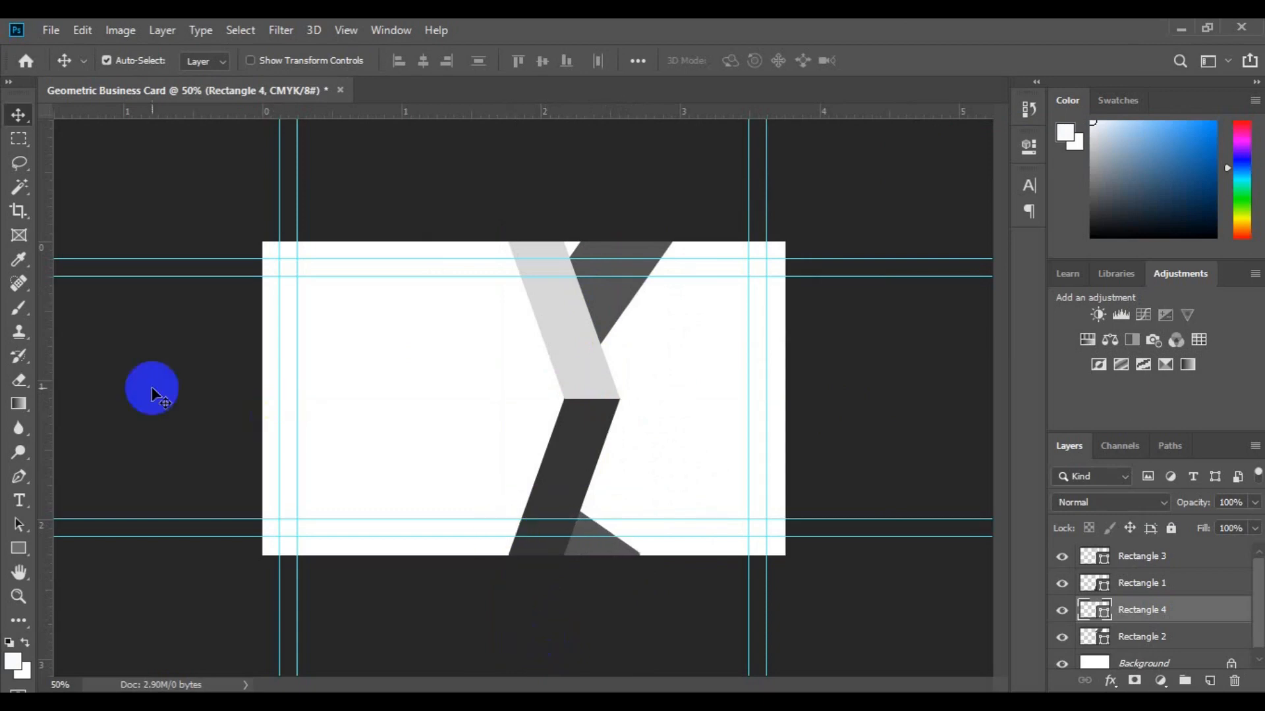
click(106, 60)
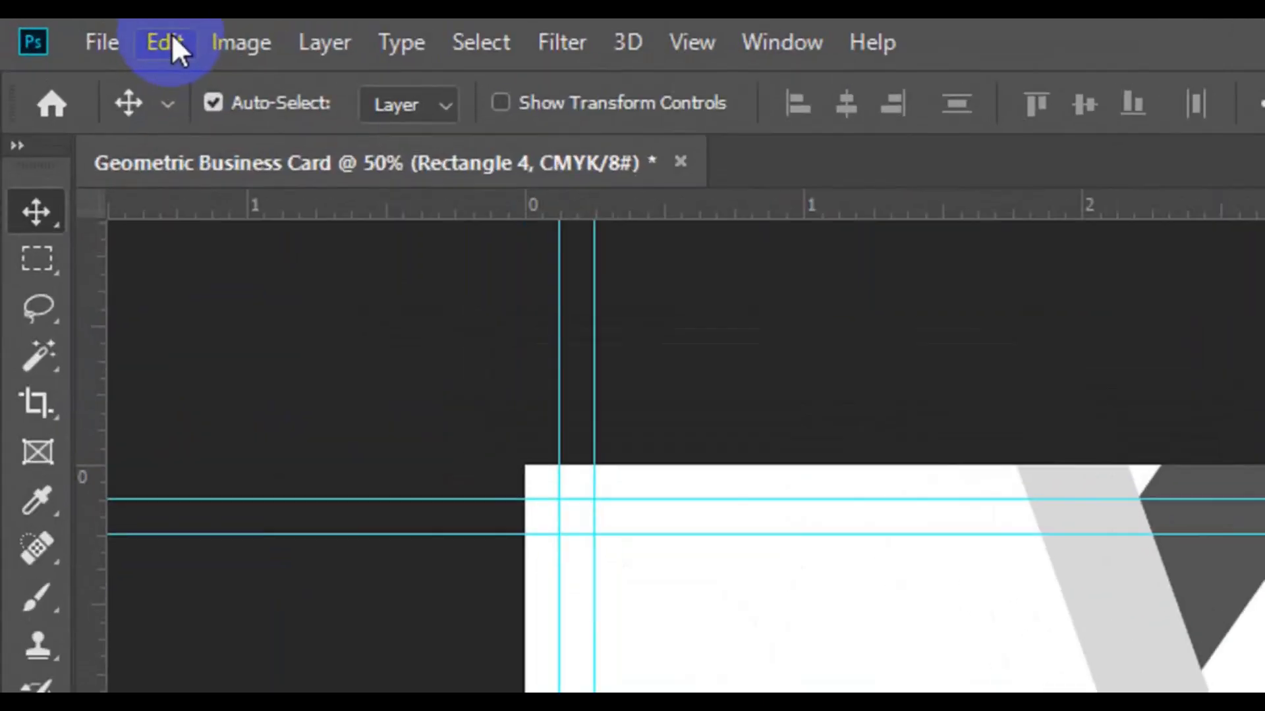
Scale Rectangle 4 up to about 152% and move it lower along the bottom edge.
click(86, 30)
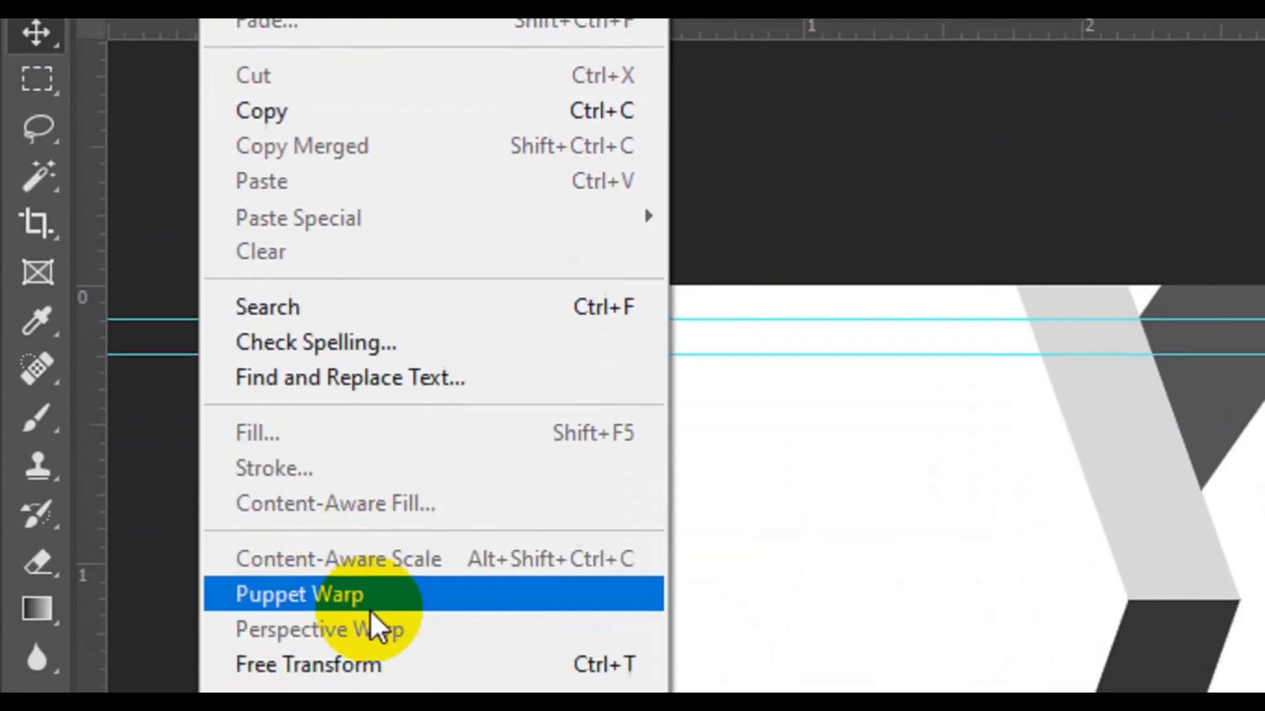
click(373, 544)
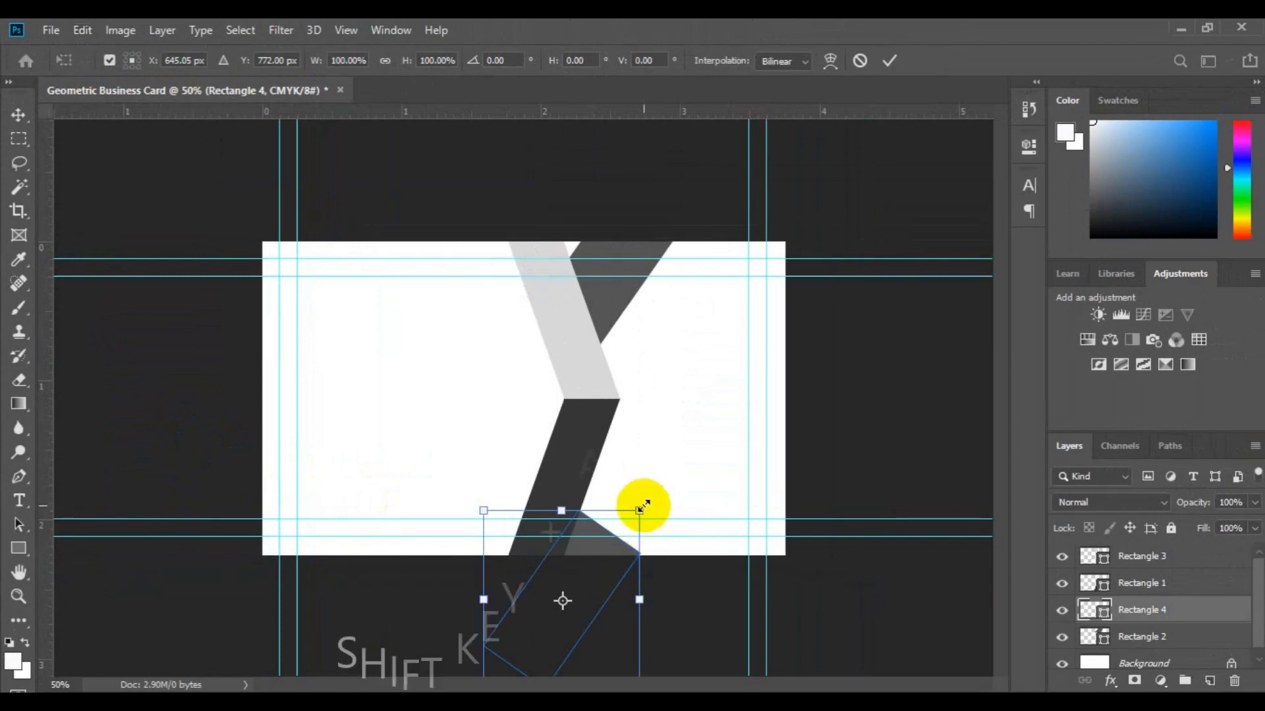
drag(643, 507, 663, 498)
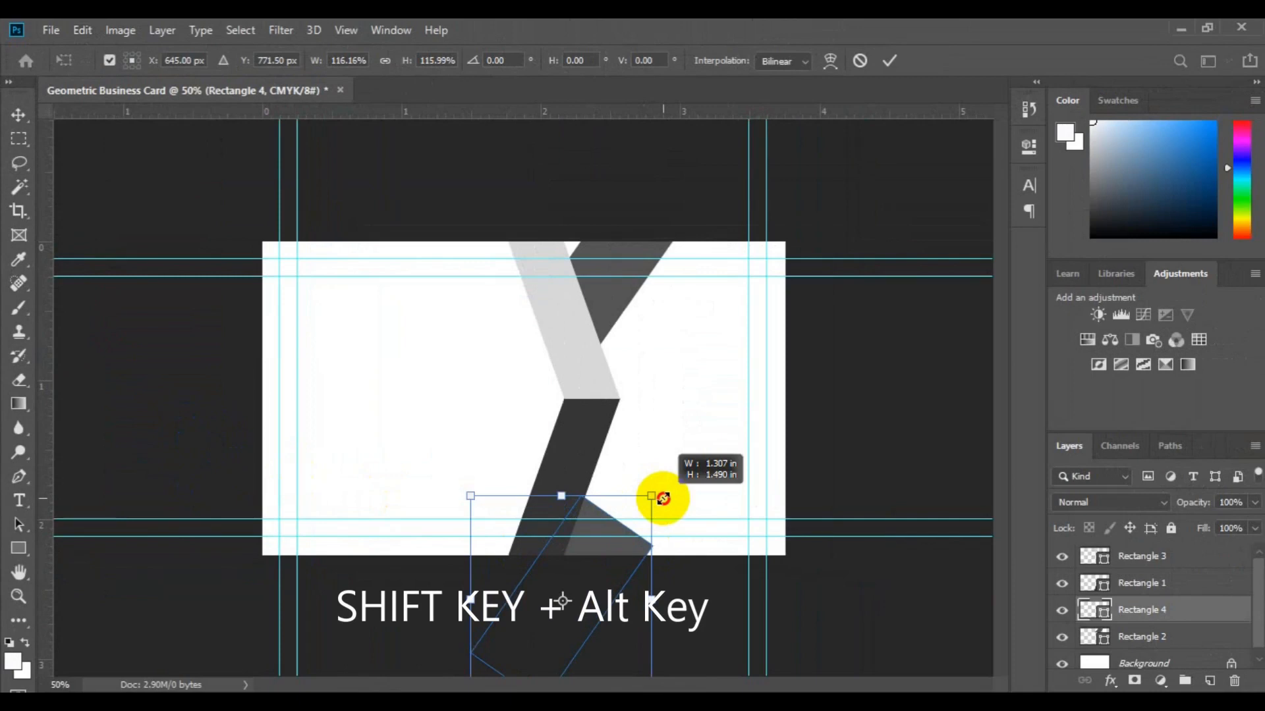
drag(663, 499, 665, 485)
drag(610, 542, 616, 552)
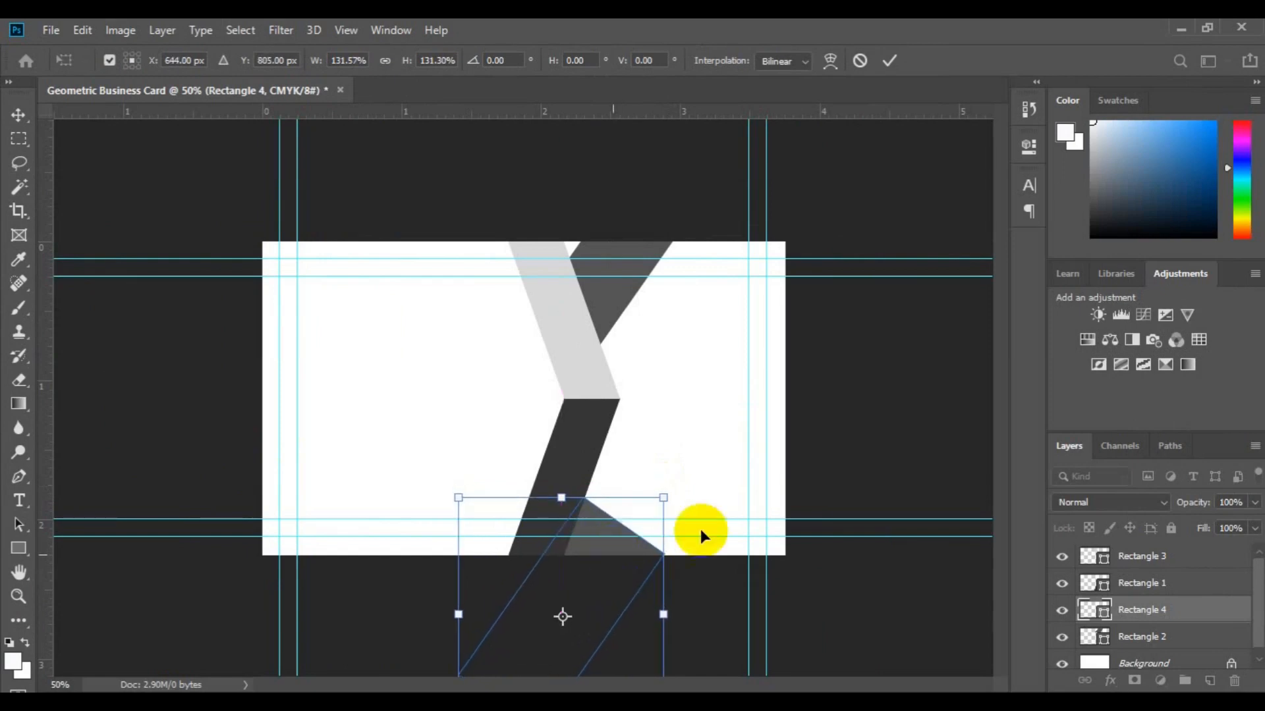
drag(665, 496, 682, 476)
drag(626, 556, 629, 567)
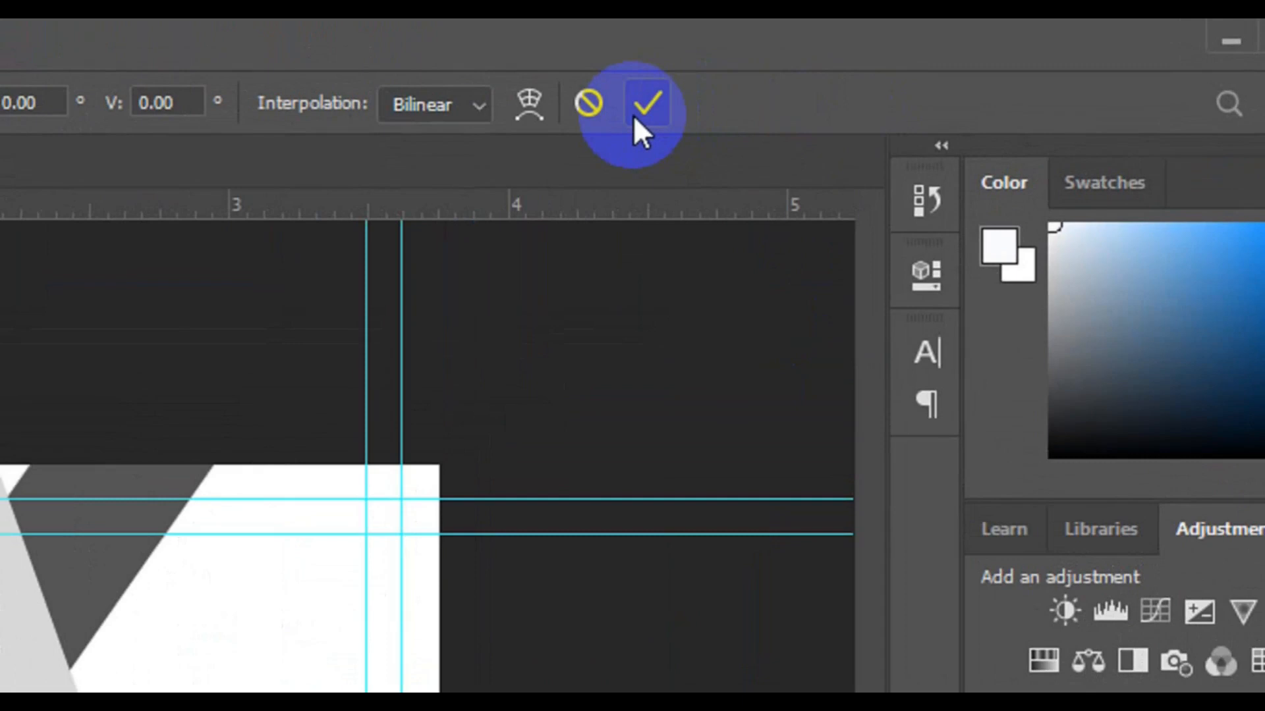
click(633, 115)
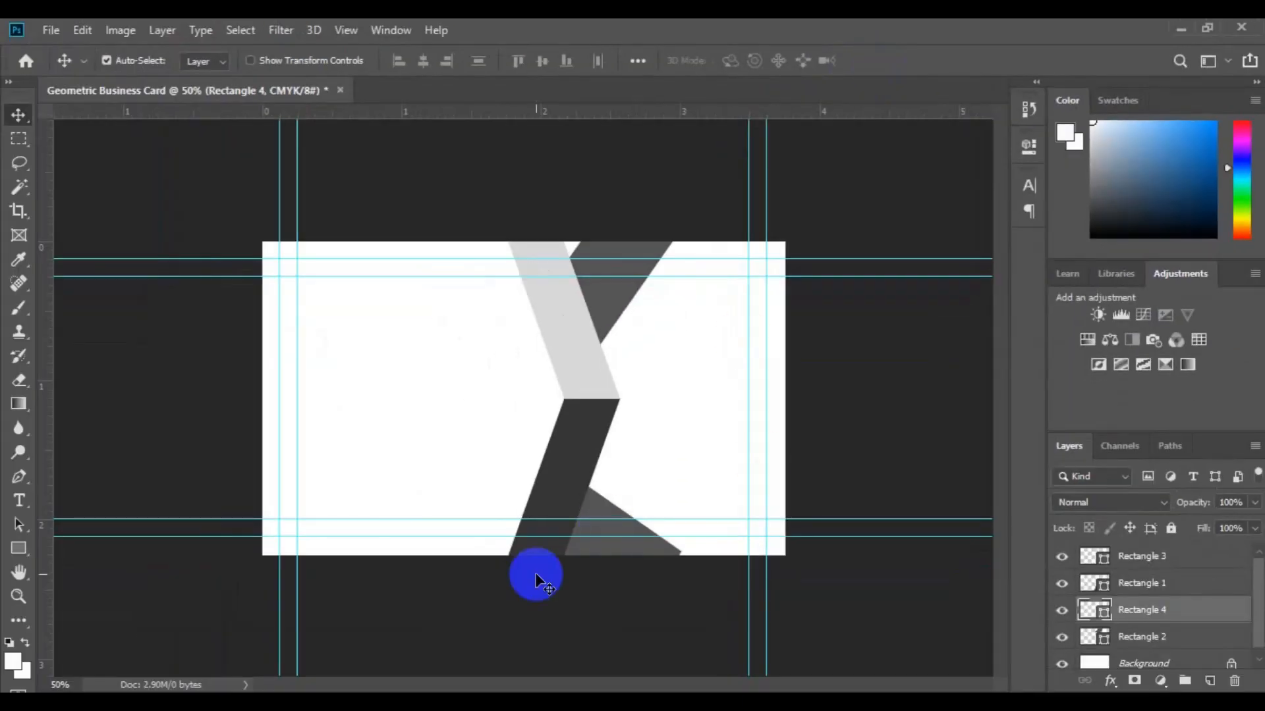
Make the Background layer the active layer.
click(551, 424)
click(1258, 659)
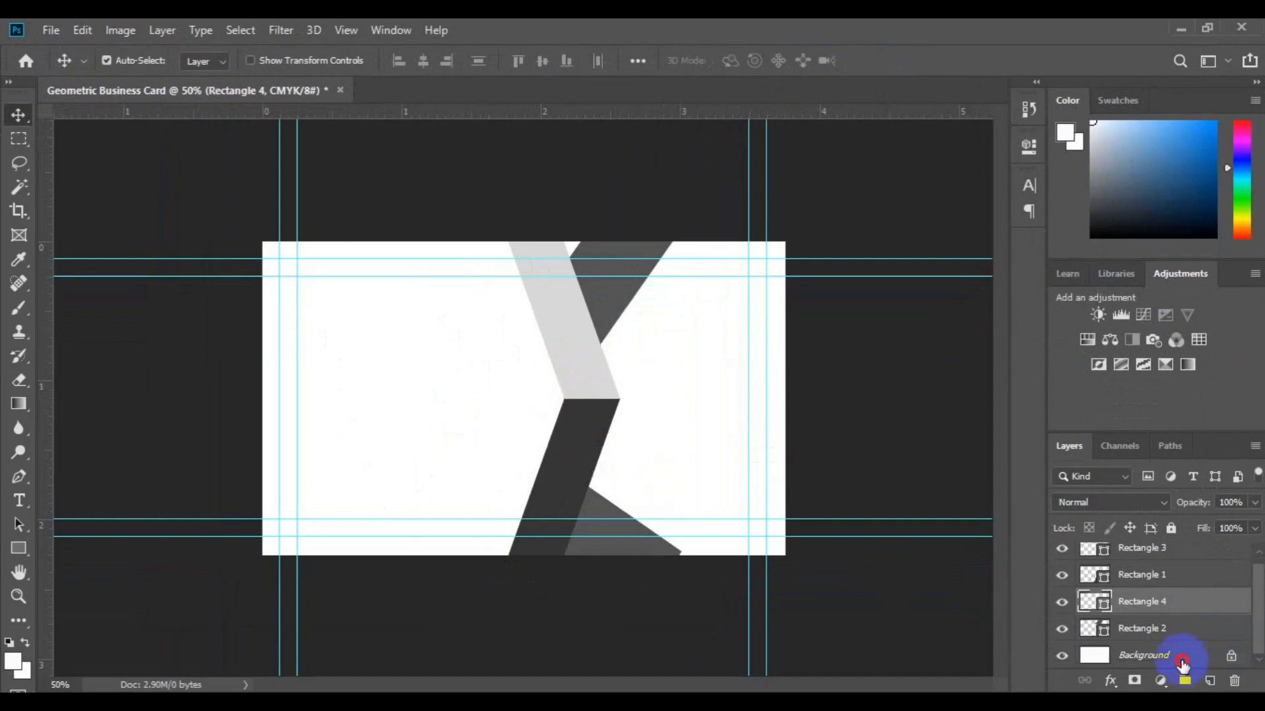
click(1181, 663)
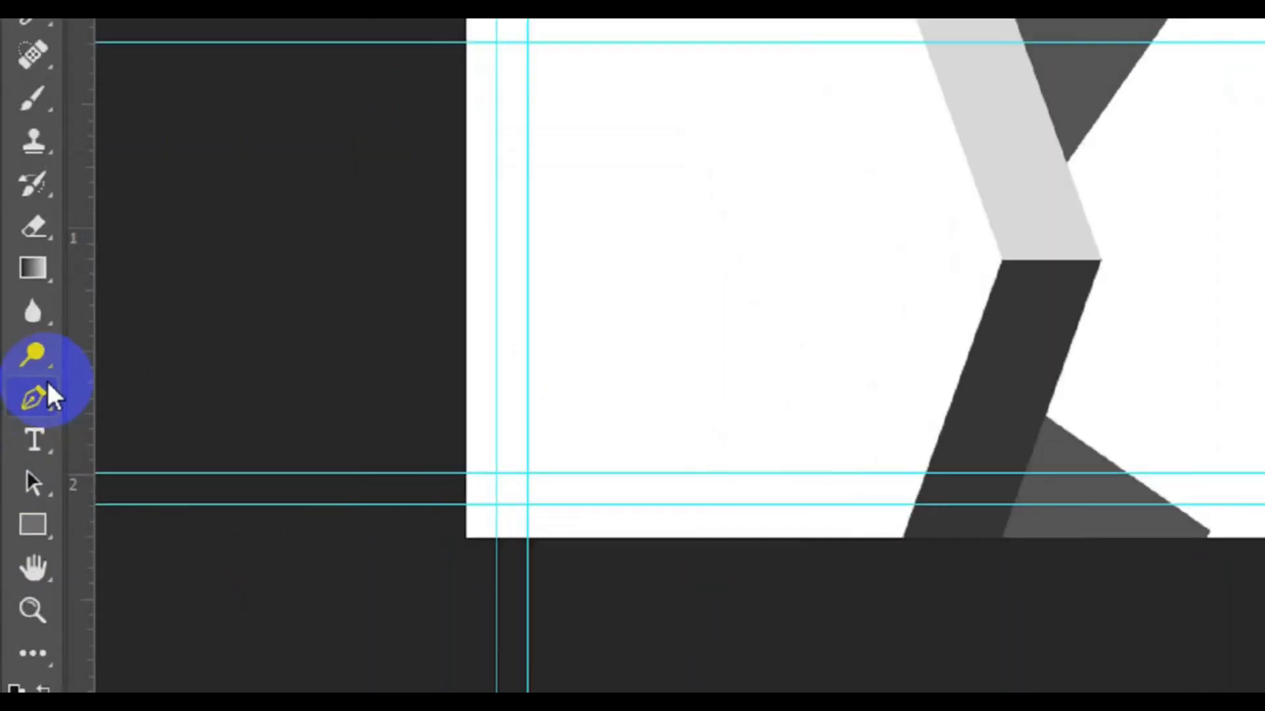
Switch to the Pen Tool in Shape mode with a dark grey fill.
click(55, 369)
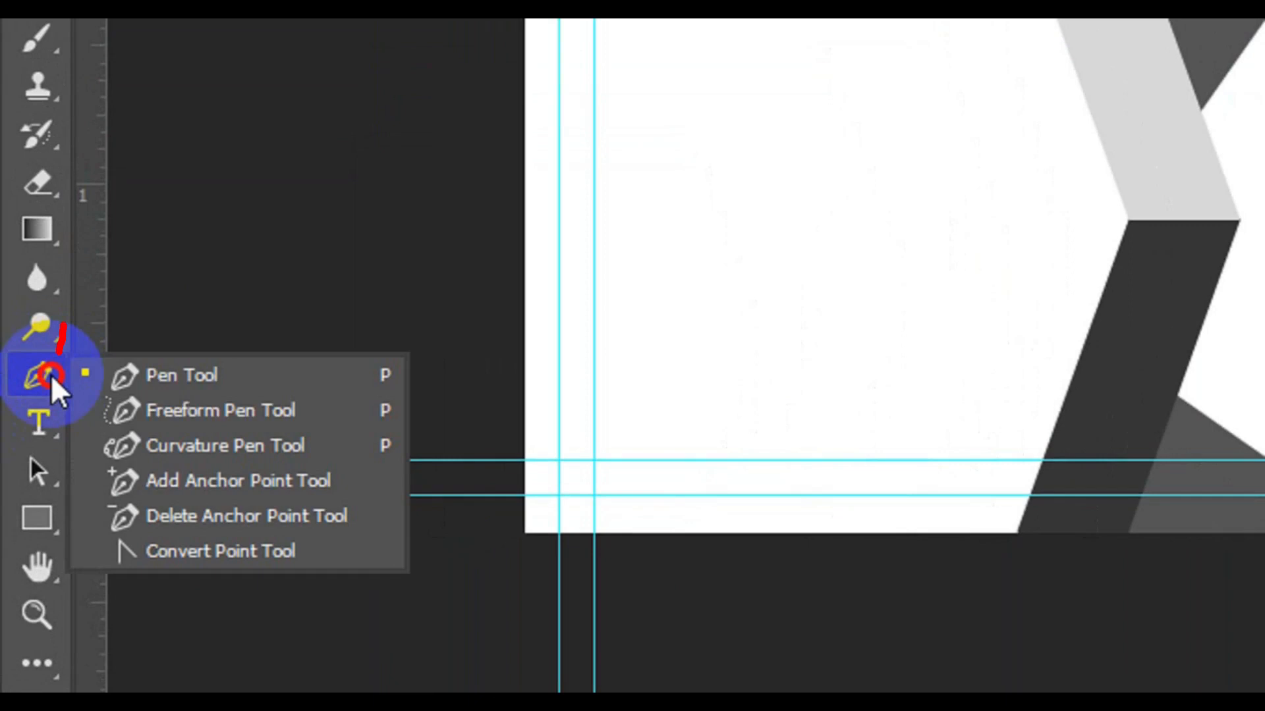
click(175, 382)
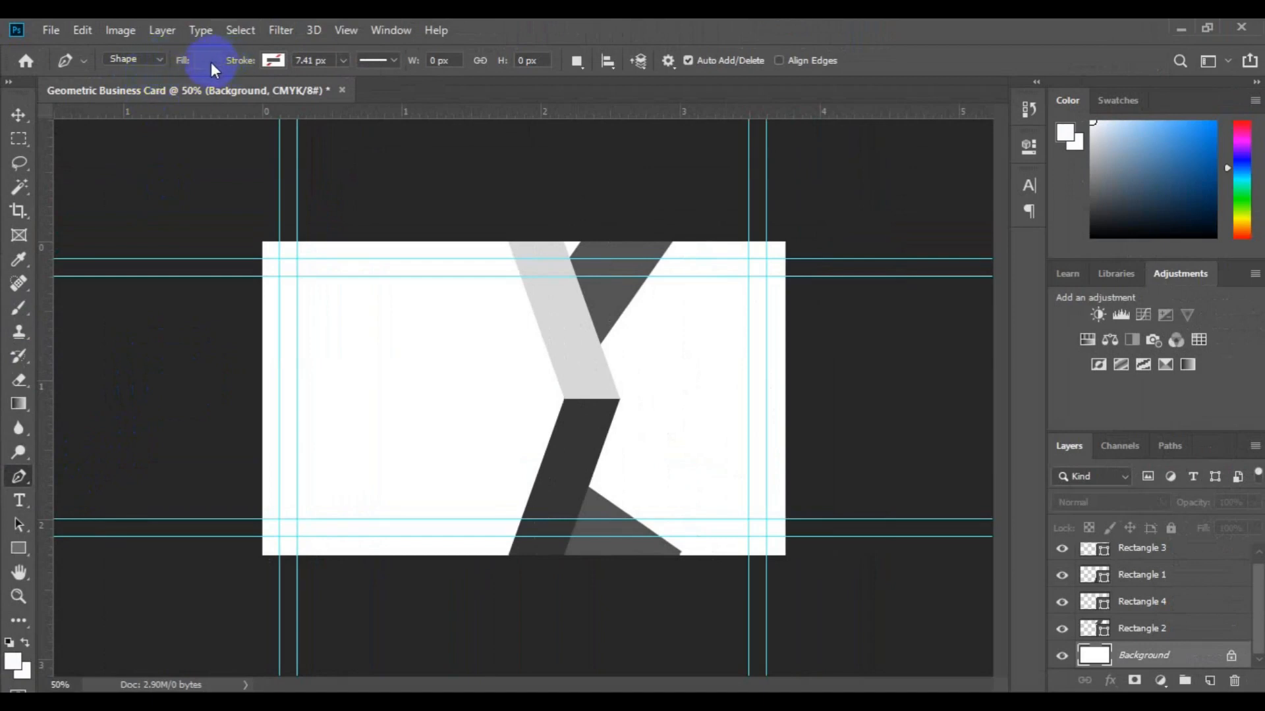
click(160, 63)
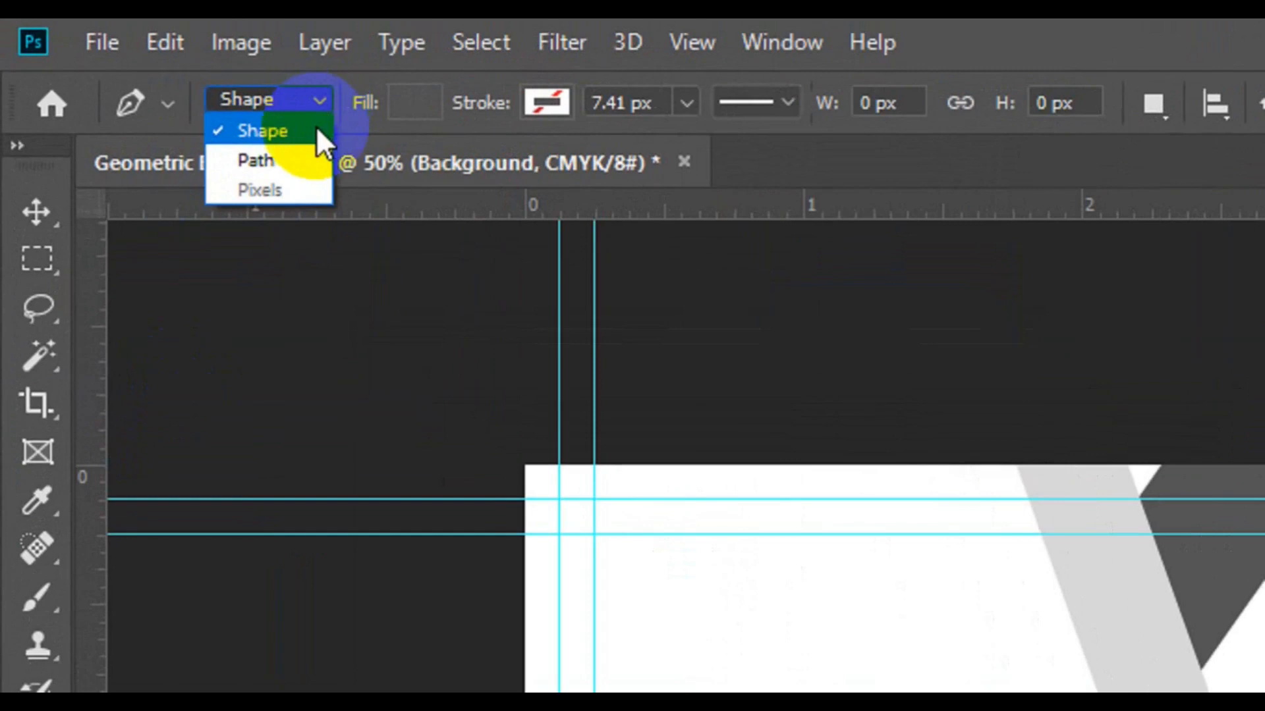
click(316, 130)
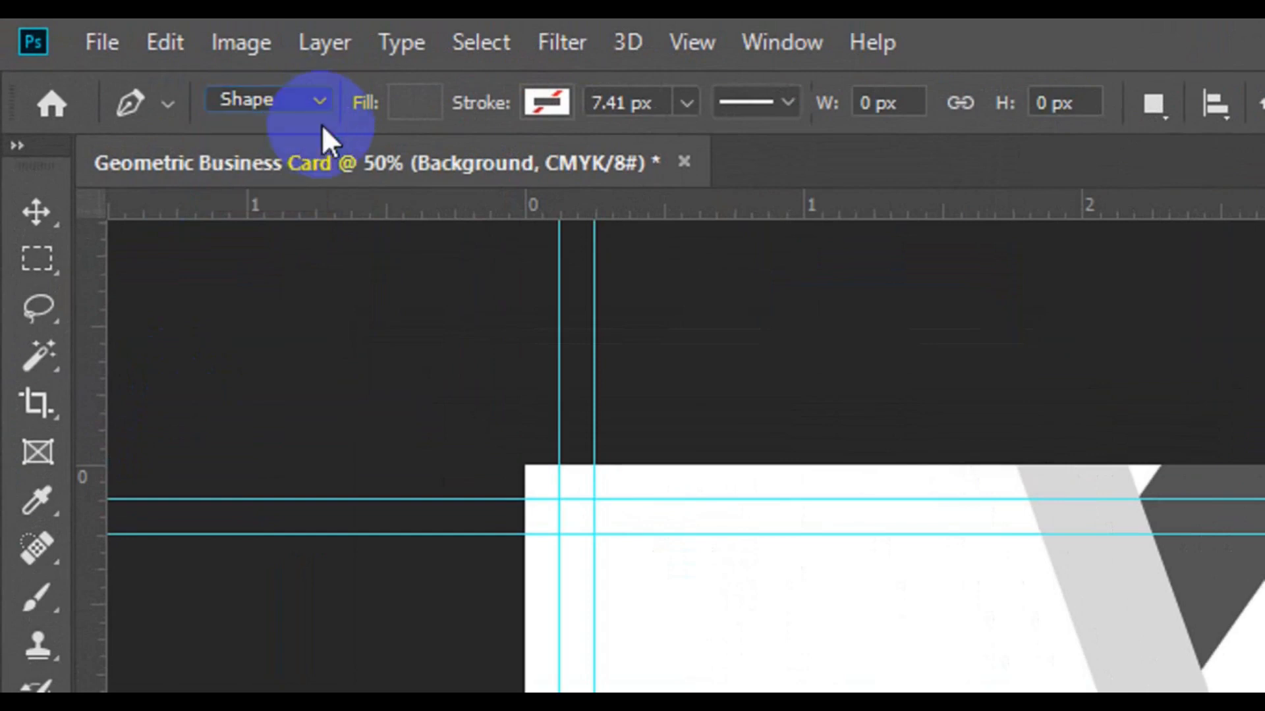
click(411, 107)
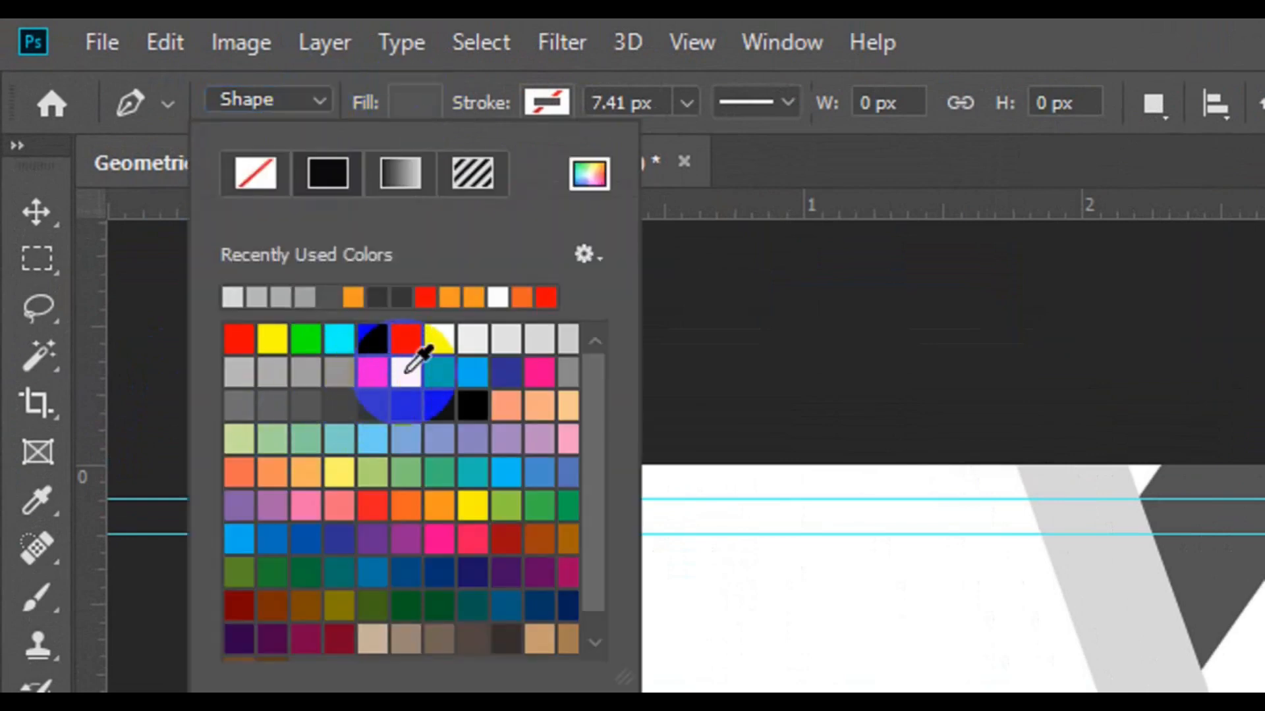
click(411, 405)
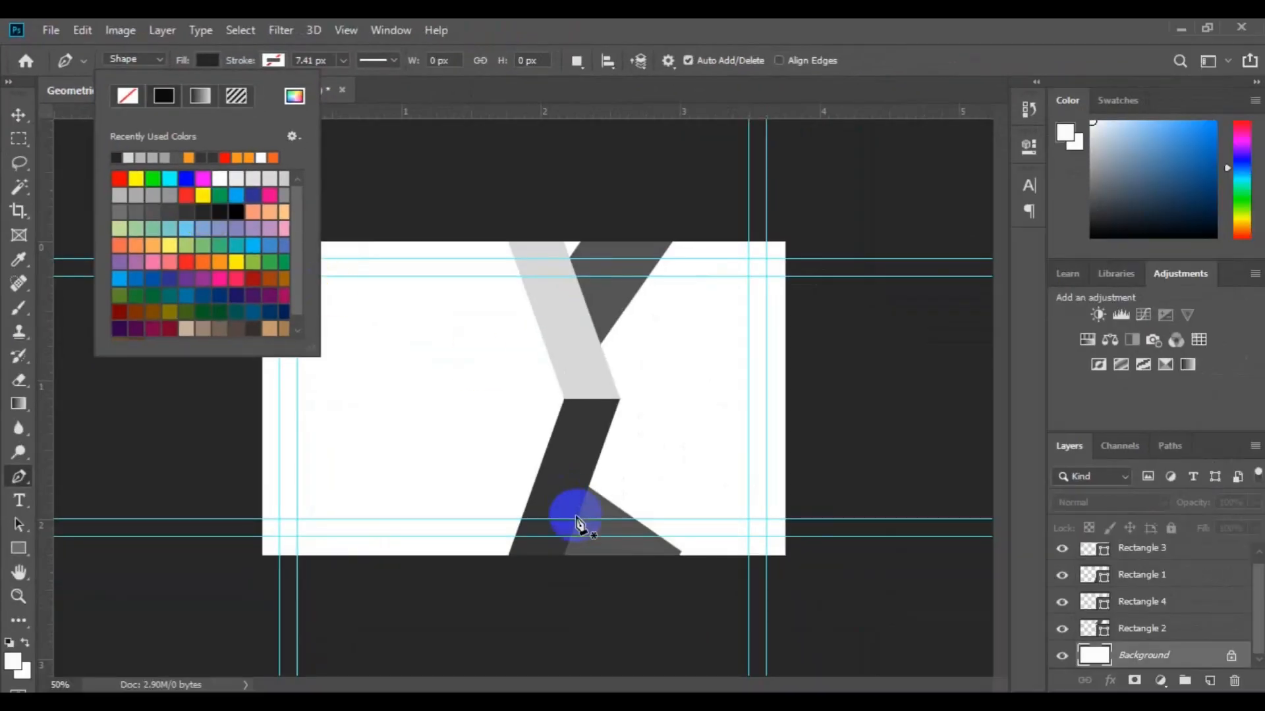
Draw a closed dark grey pen shape following the zigzag bars over the card's right side.
drag(567, 519, 560, 315)
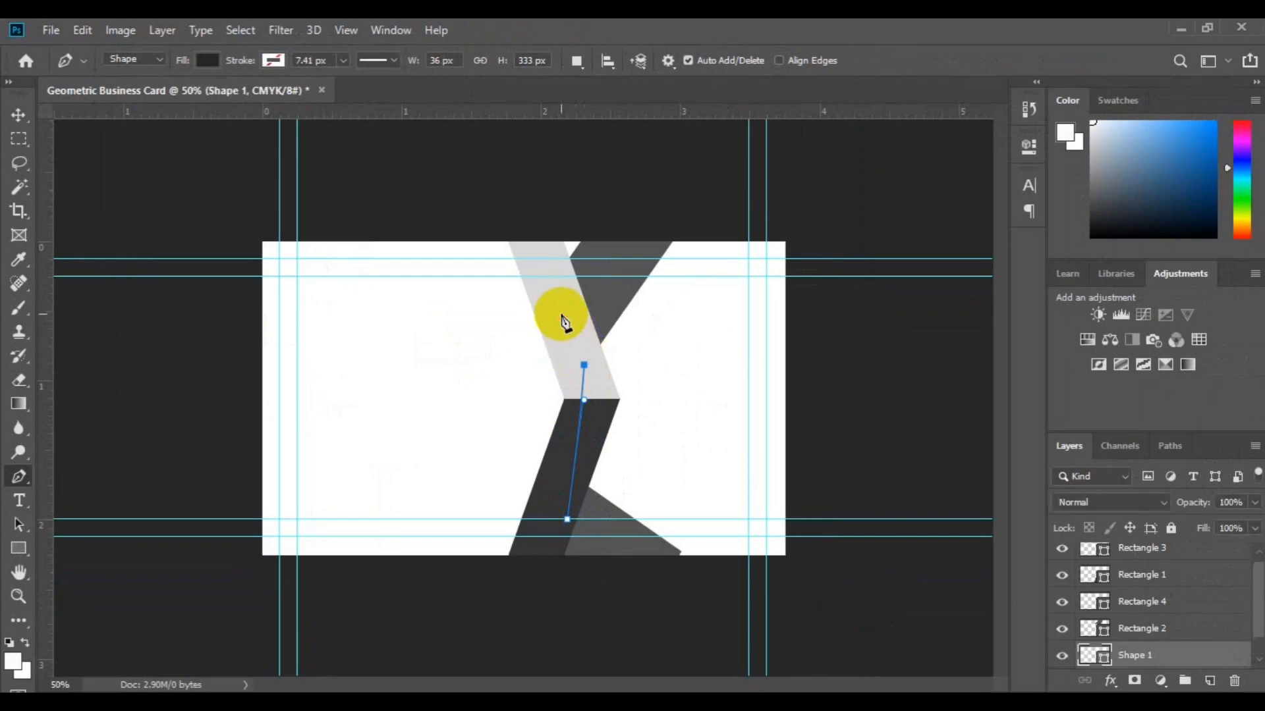
drag(552, 266, 556, 260)
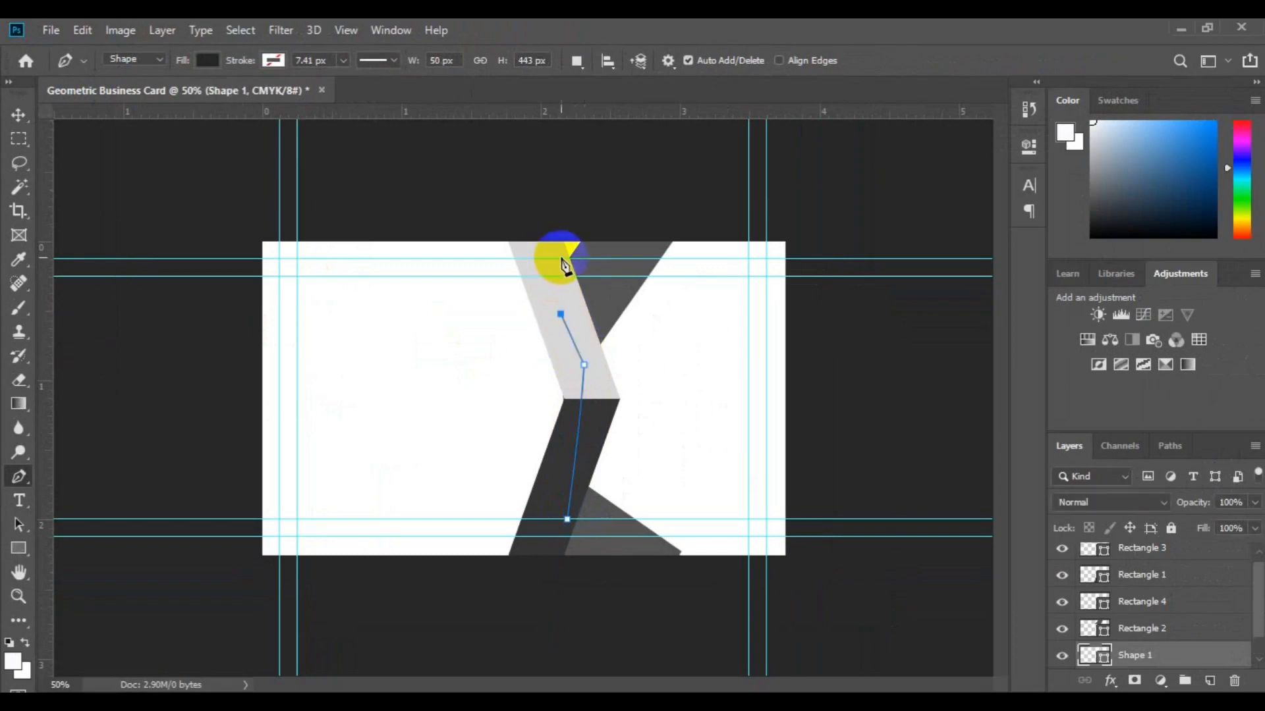
click(613, 251)
click(686, 190)
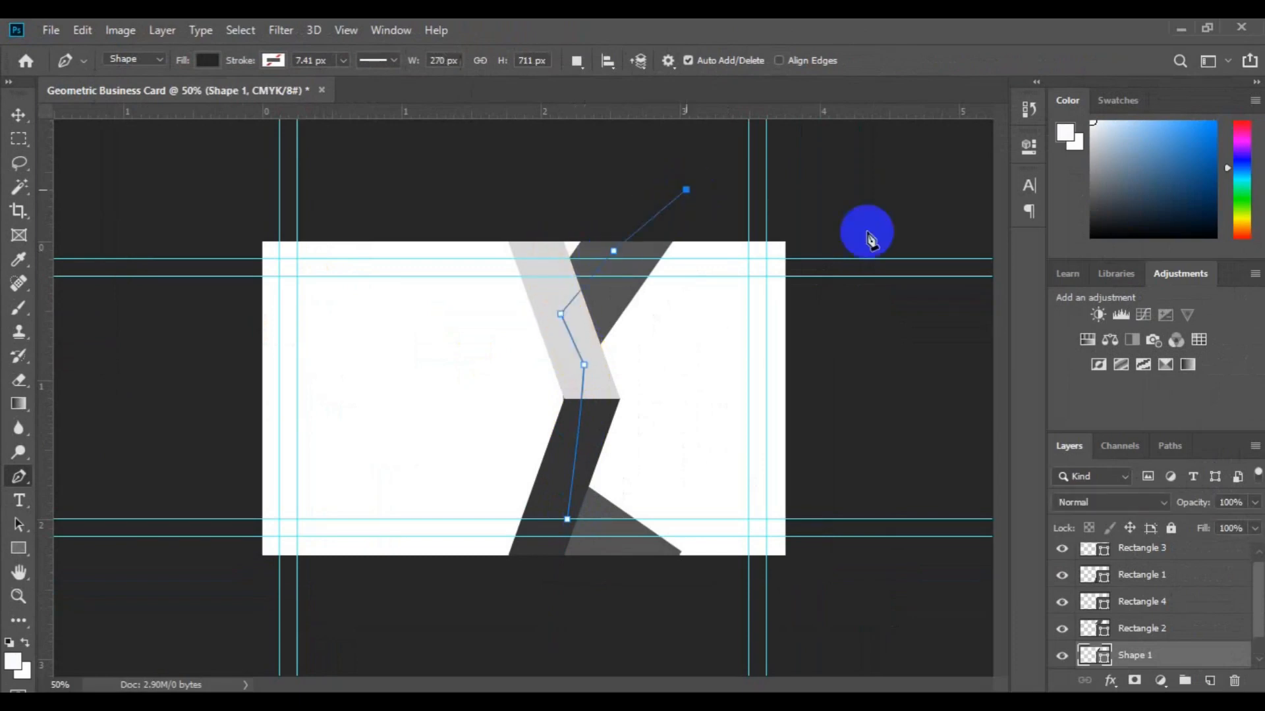
click(898, 340)
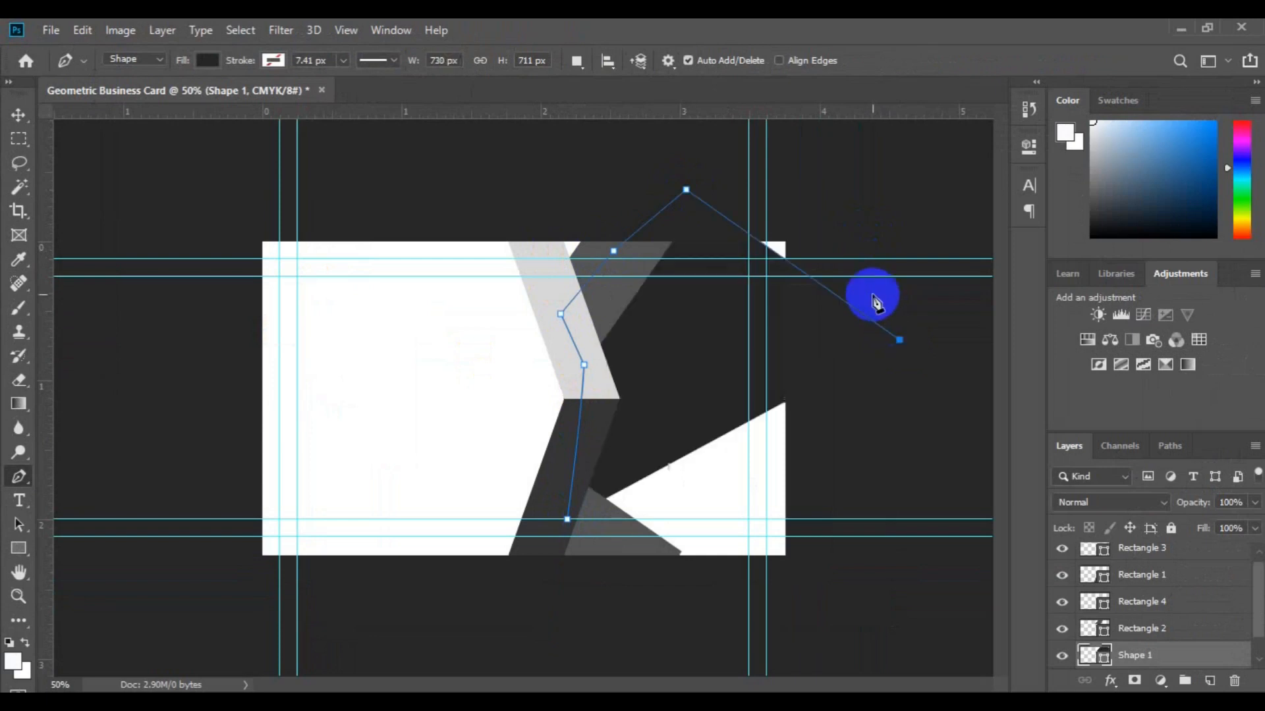
key(ctrl+z)
click(847, 216)
click(881, 333)
click(893, 505)
click(887, 595)
click(630, 595)
click(567, 519)
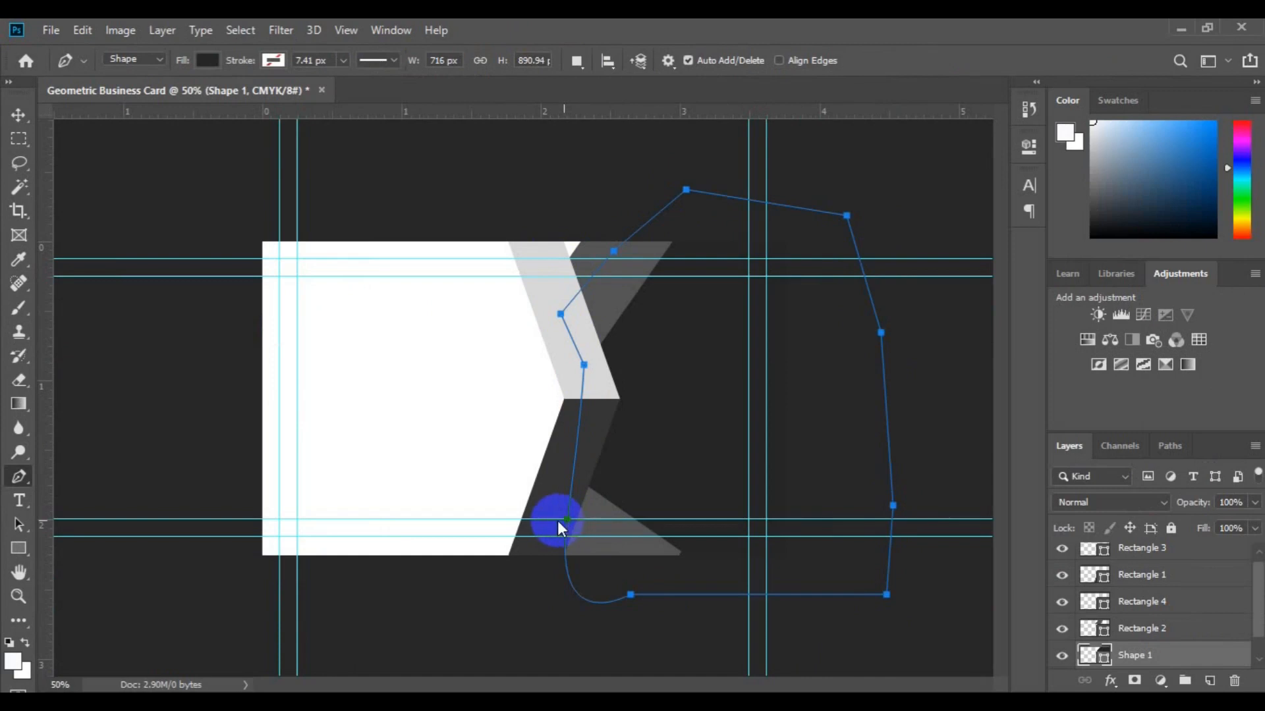
key(v)
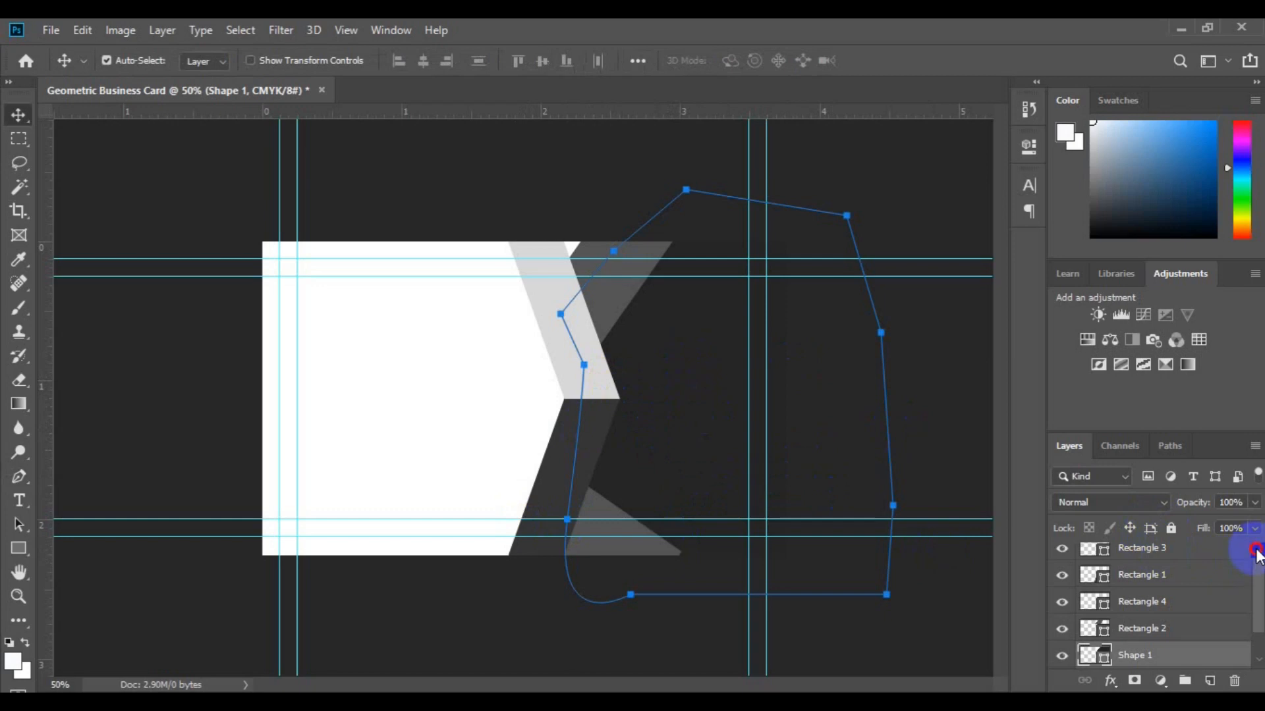
Select layers Rectangle 3 through Shape 1 and shift all five shapes slightly left.
scroll(1255, 556, up, 1)
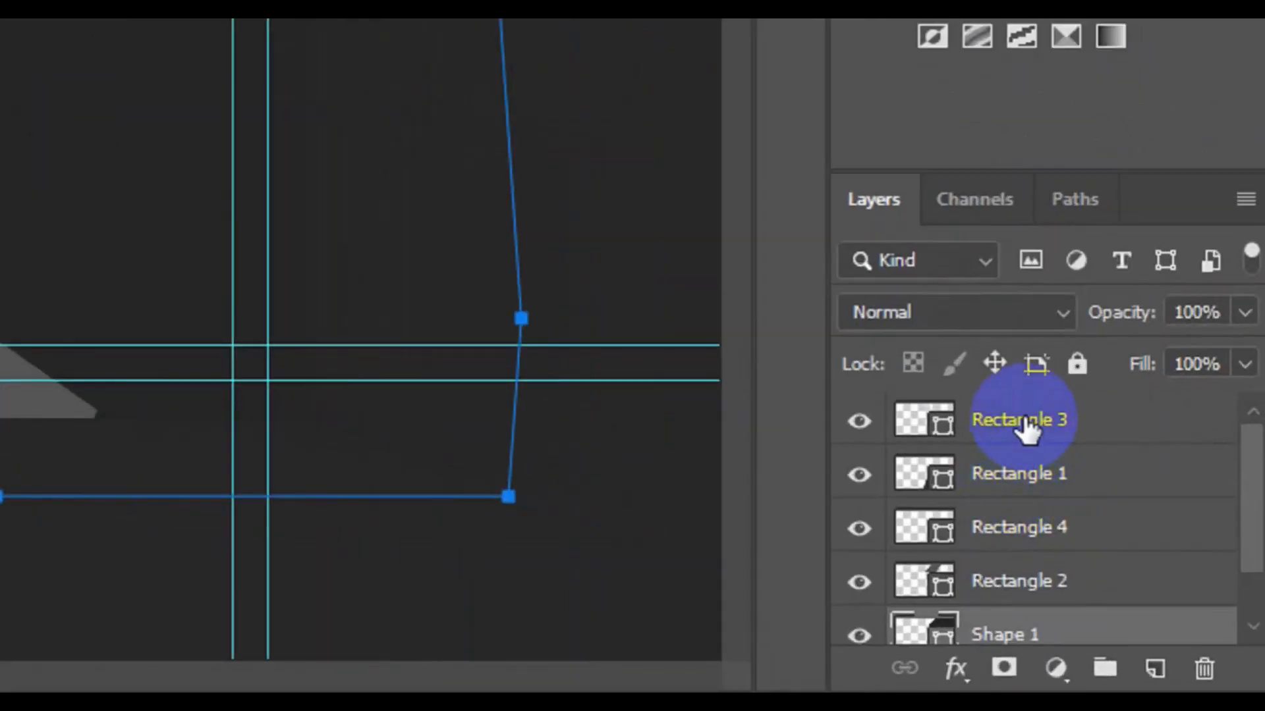
shift+click(1025, 430)
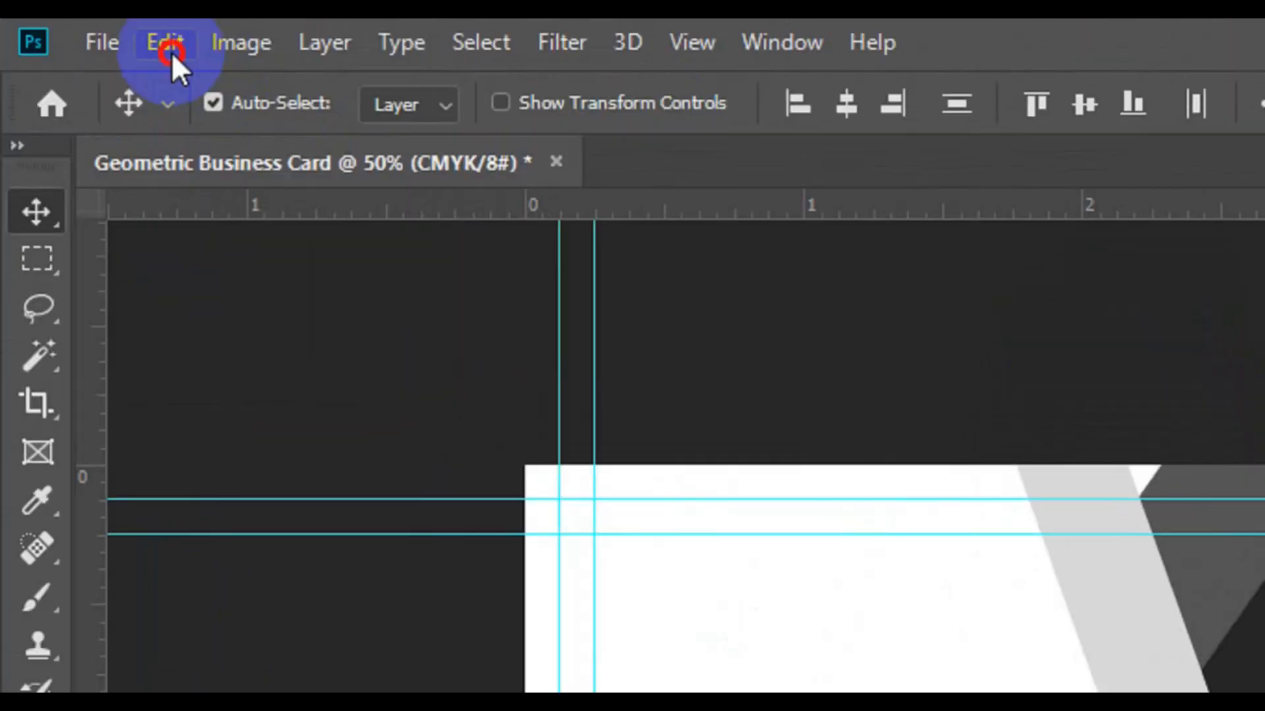
click(83, 31)
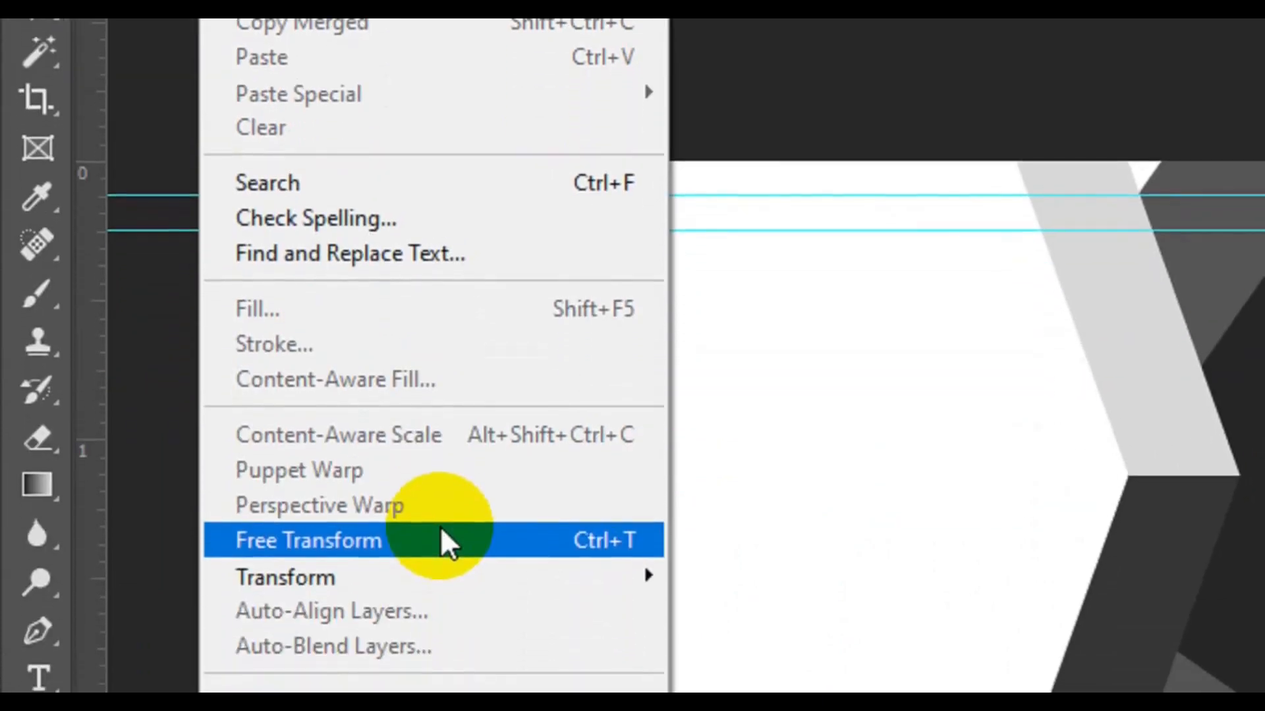
click(441, 529)
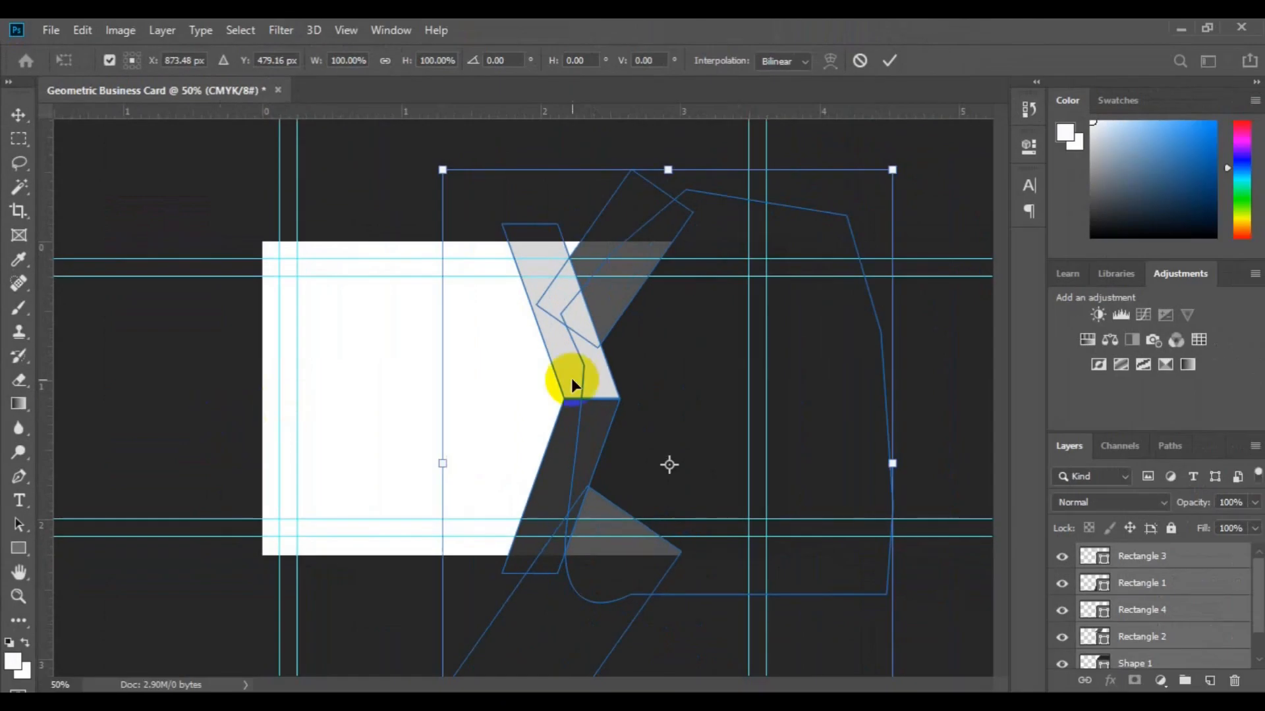
mouse_move(571, 385)
mouse_down()
mouse_move(591, 390)
mouse_move(565, 394)
mouse_up()
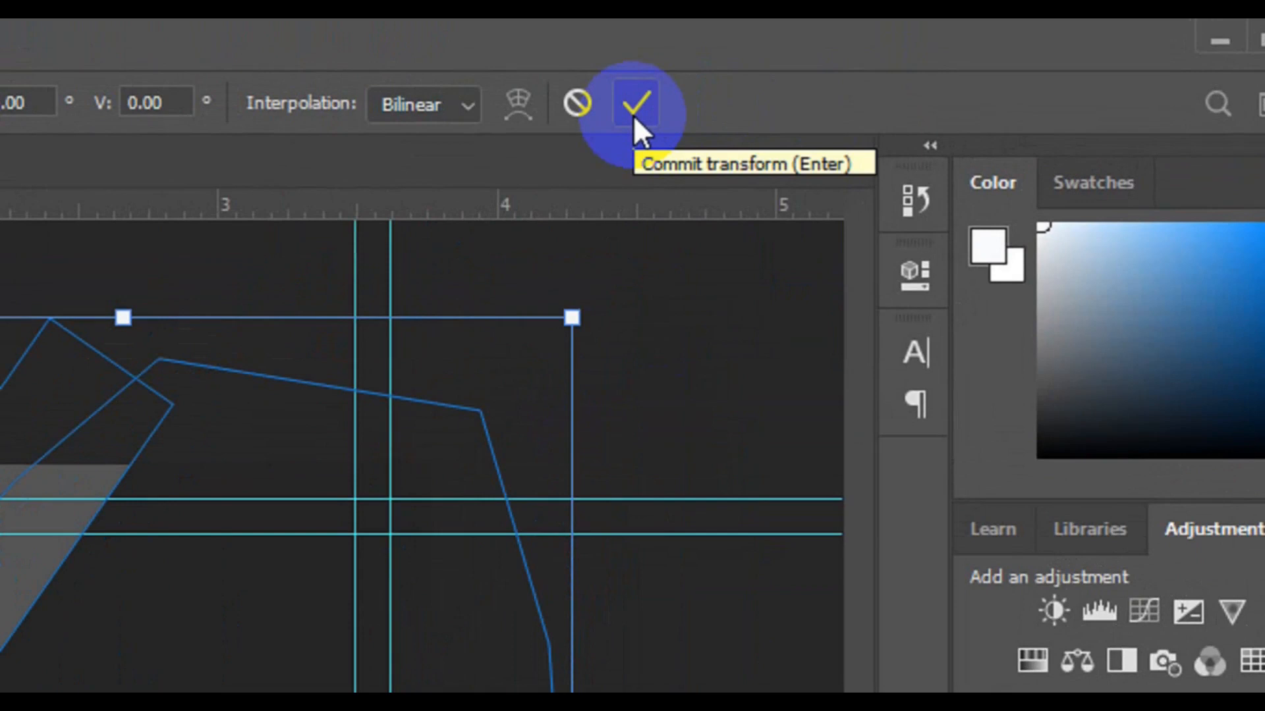
click(634, 115)
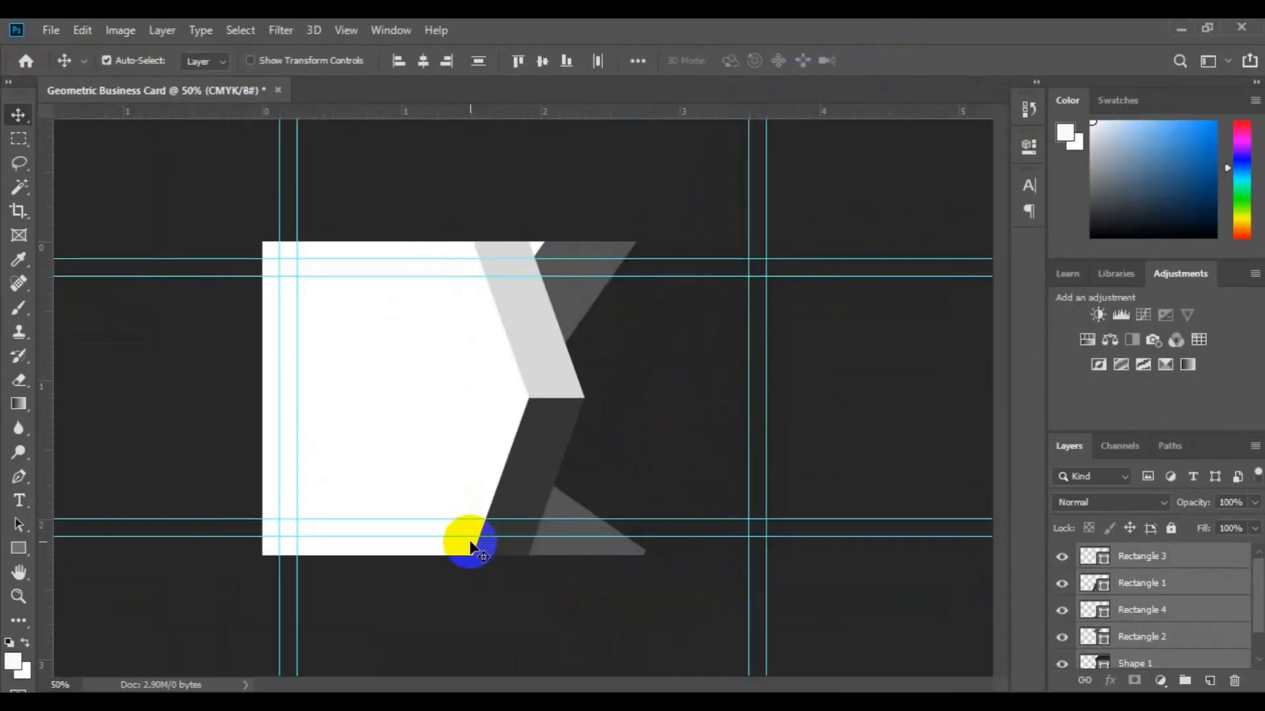
Recolour the lower stripe, Rectangle 1, to red #ee2c27.
click(1163, 645)
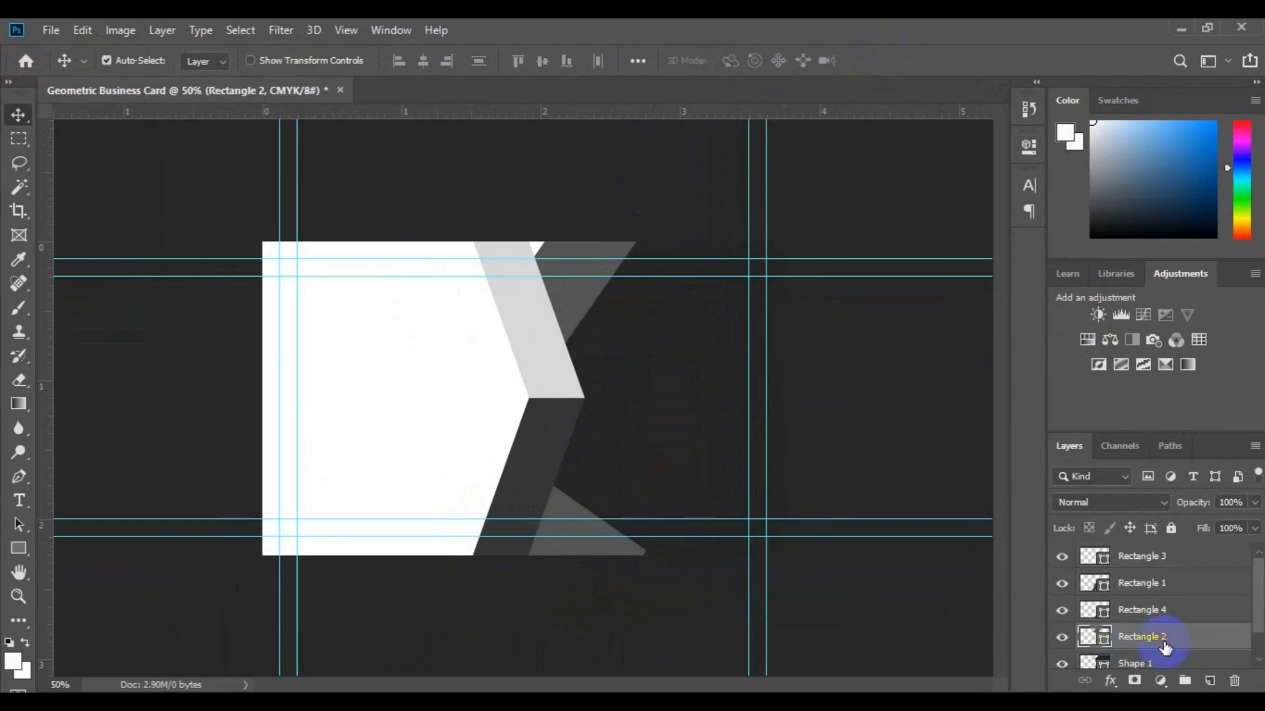
click(520, 451)
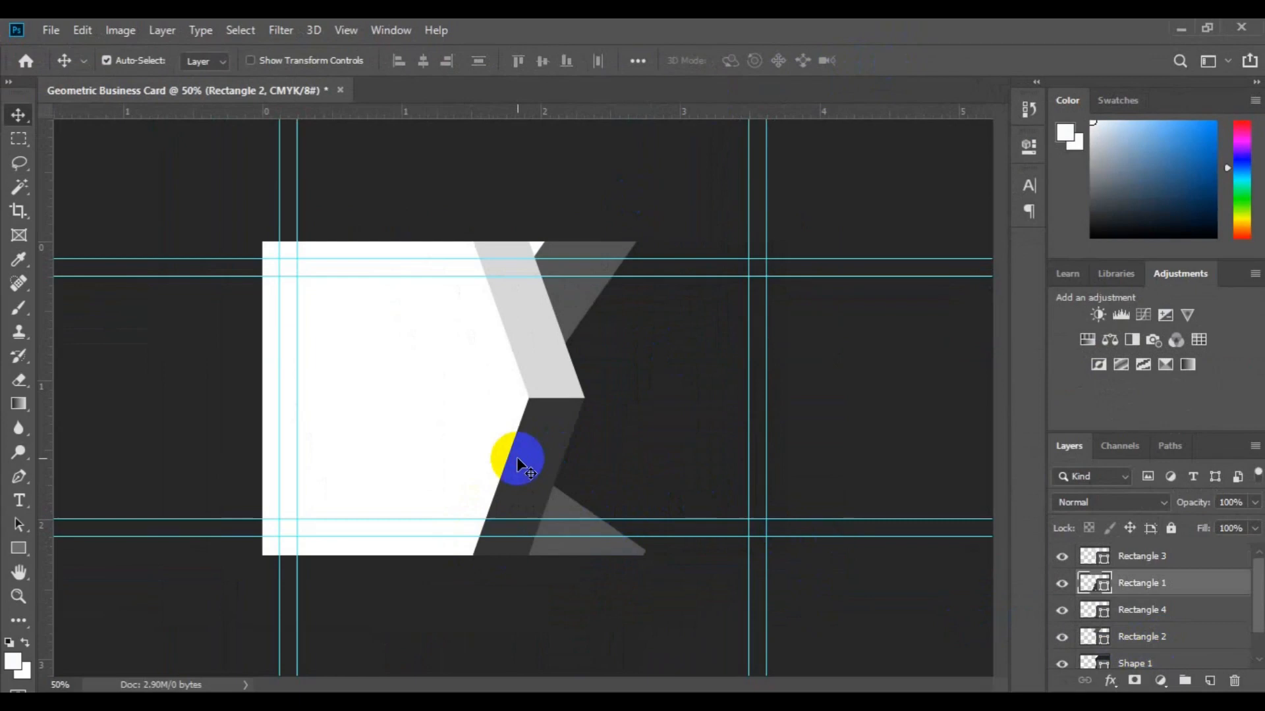
click(1095, 572)
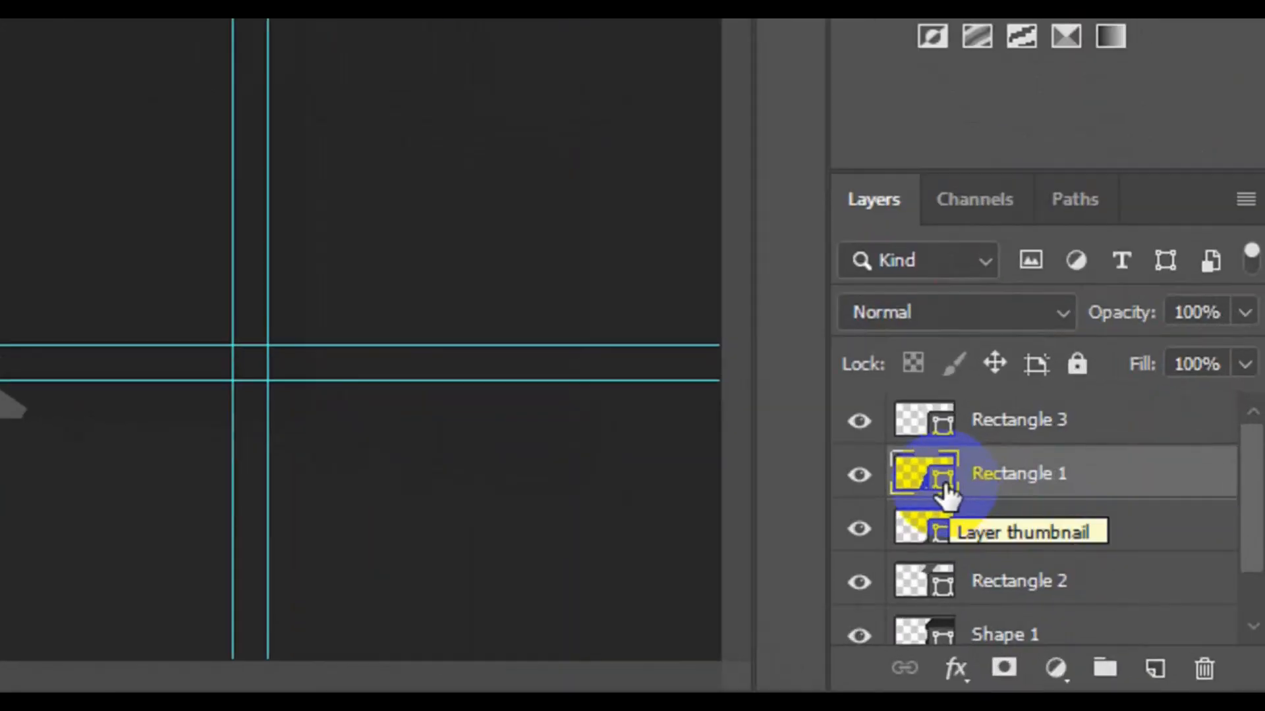
double_click(946, 486)
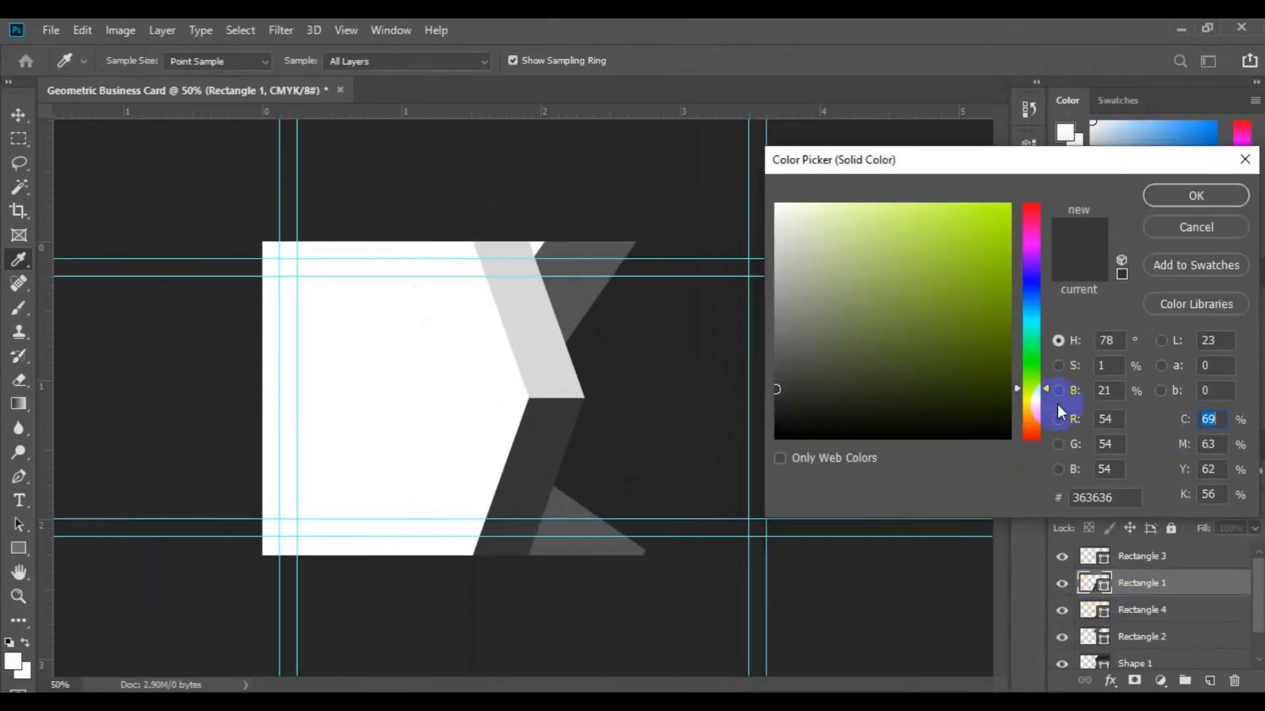
drag(1047, 390, 1054, 181)
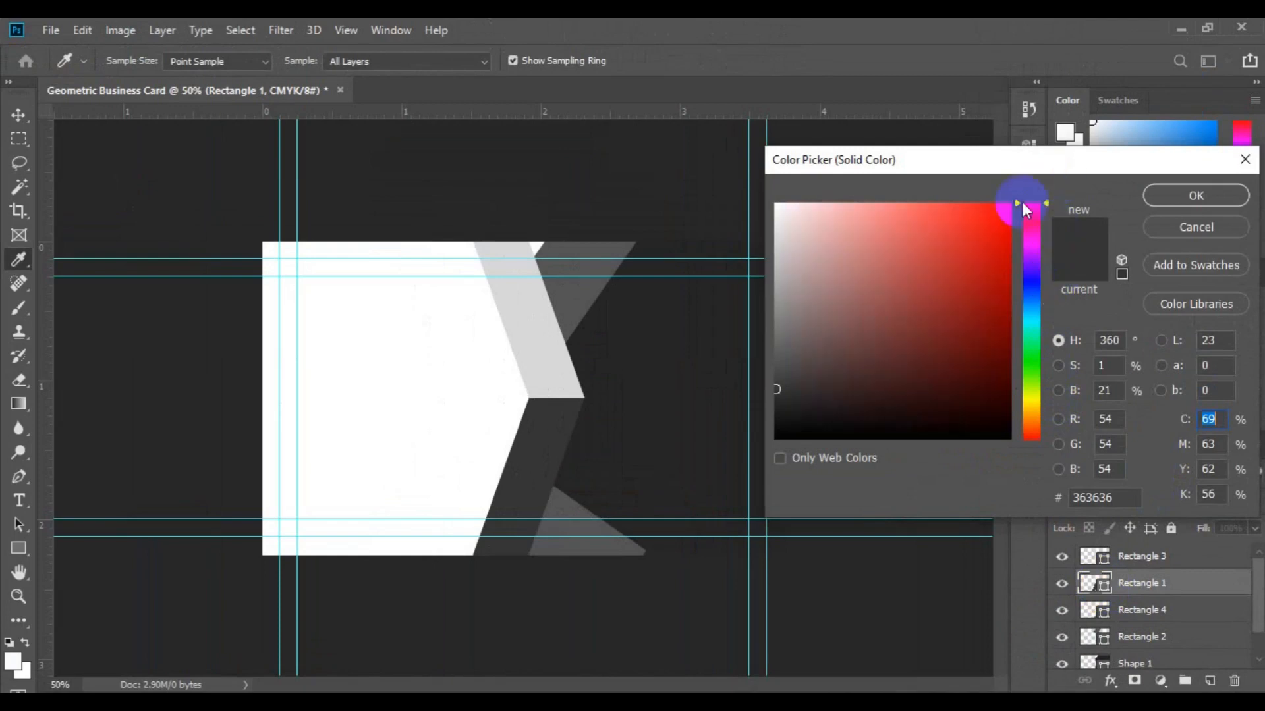
click(995, 212)
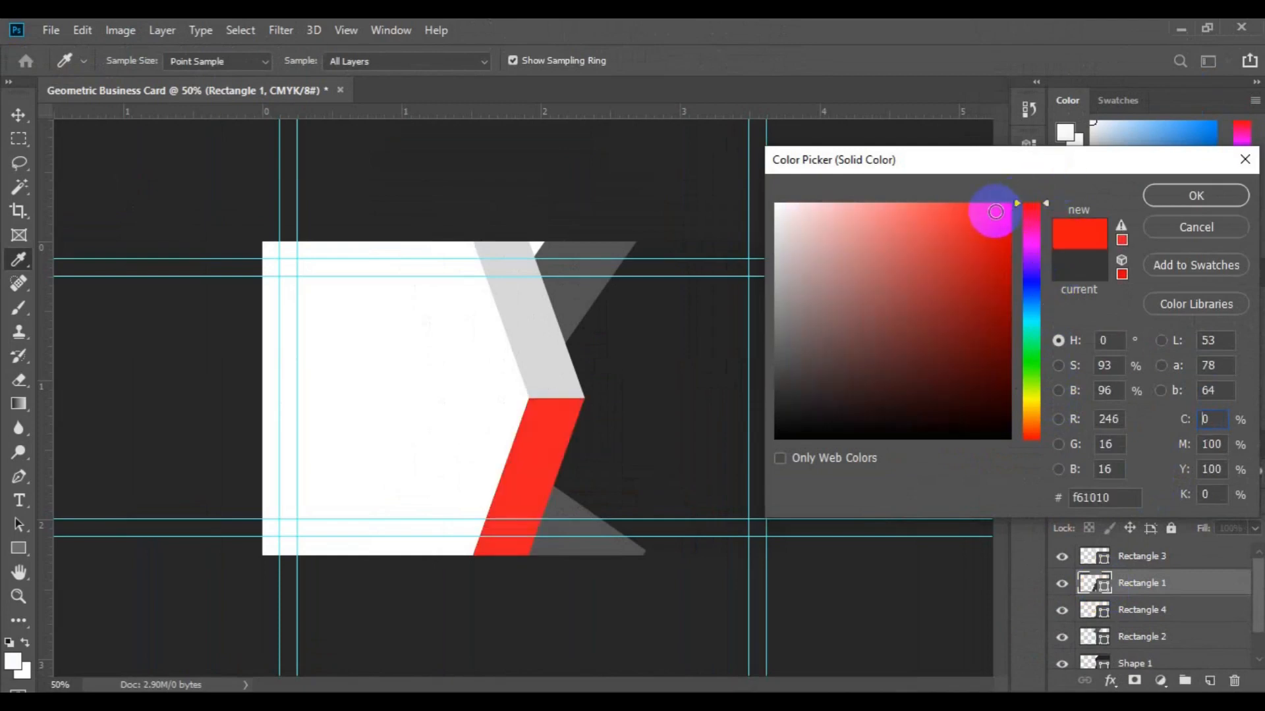
click(972, 219)
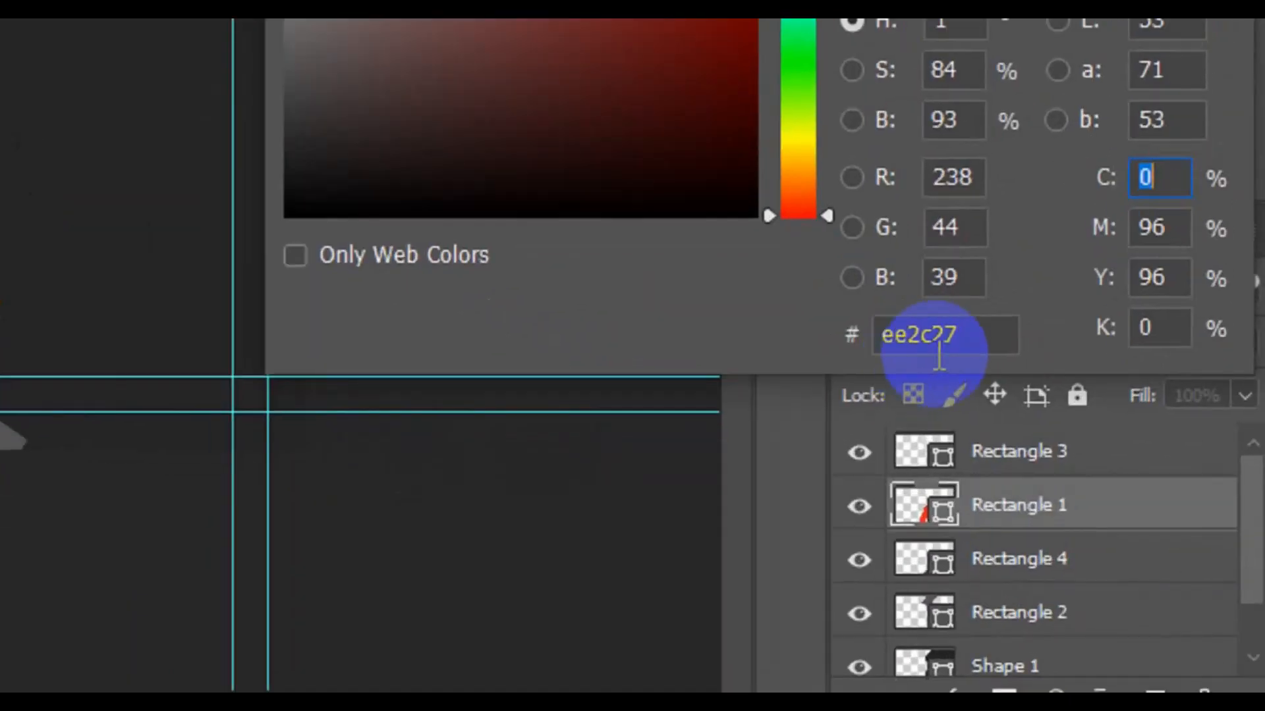
drag(976, 345, 870, 344)
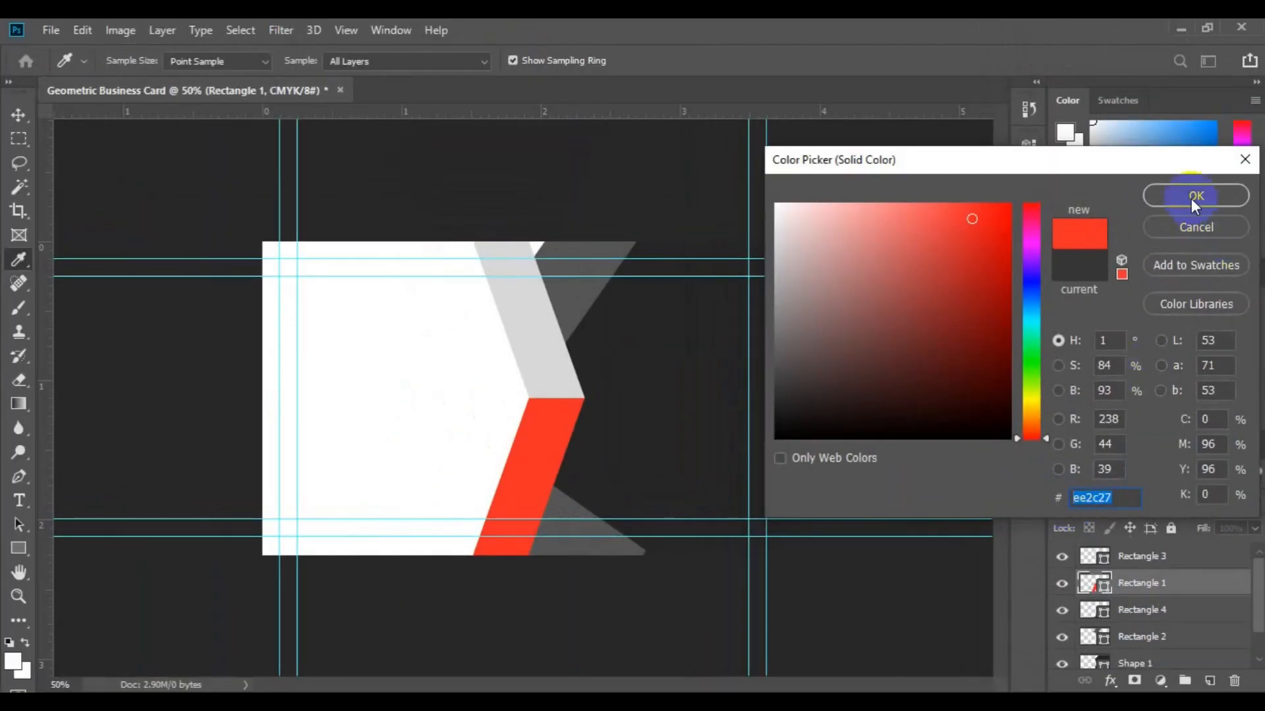
click(1193, 195)
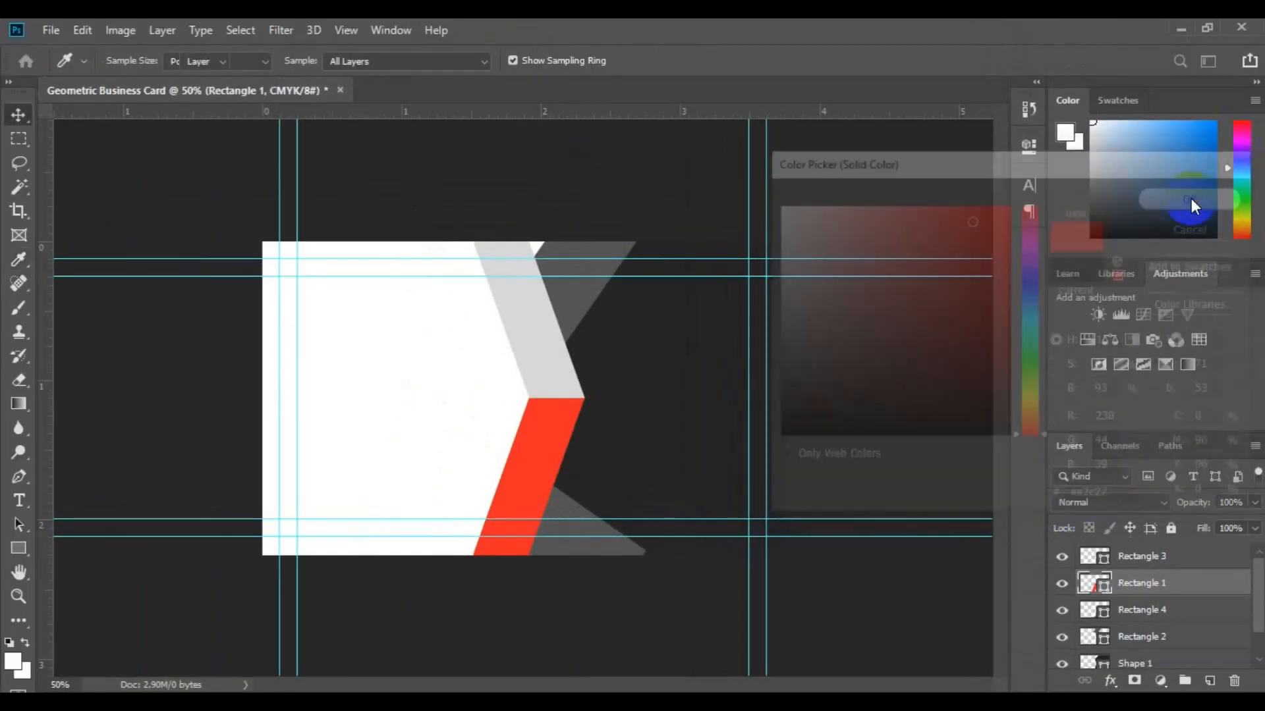
Change Rectangle 3's fill from d7d7d7 to ee2c27 red.
click(530, 350)
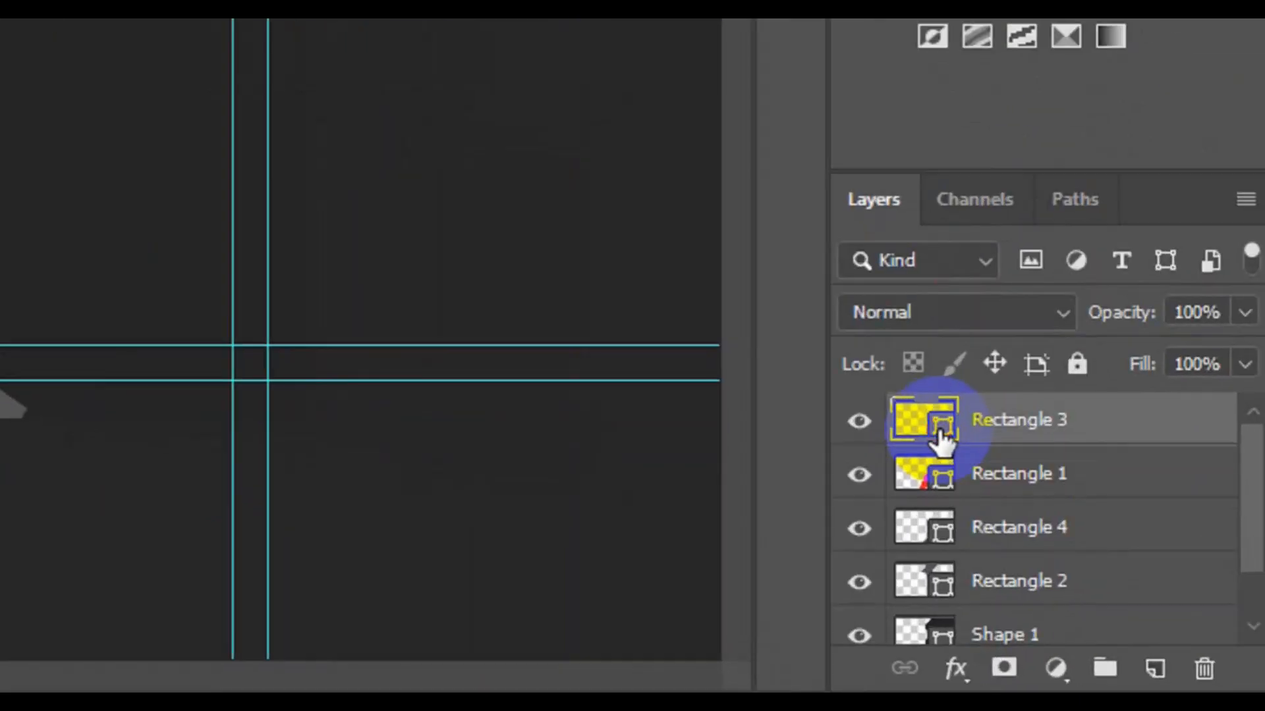
double_click(940, 433)
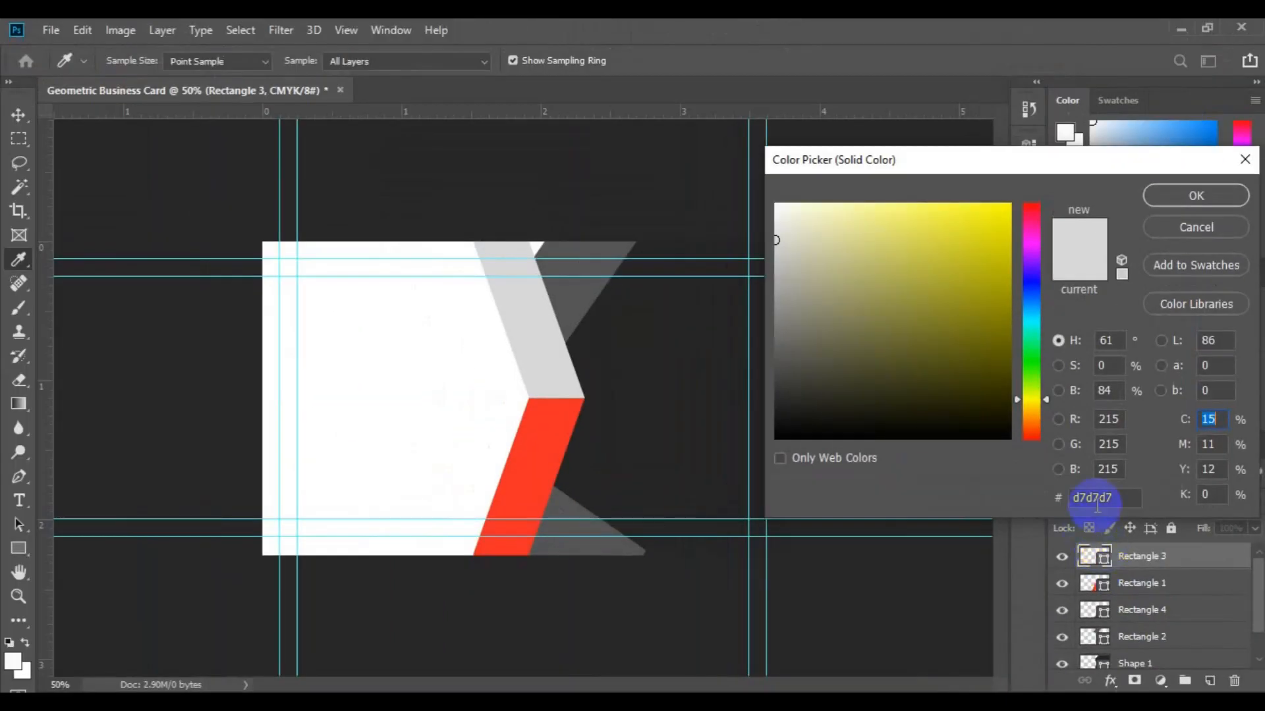
click(1096, 499)
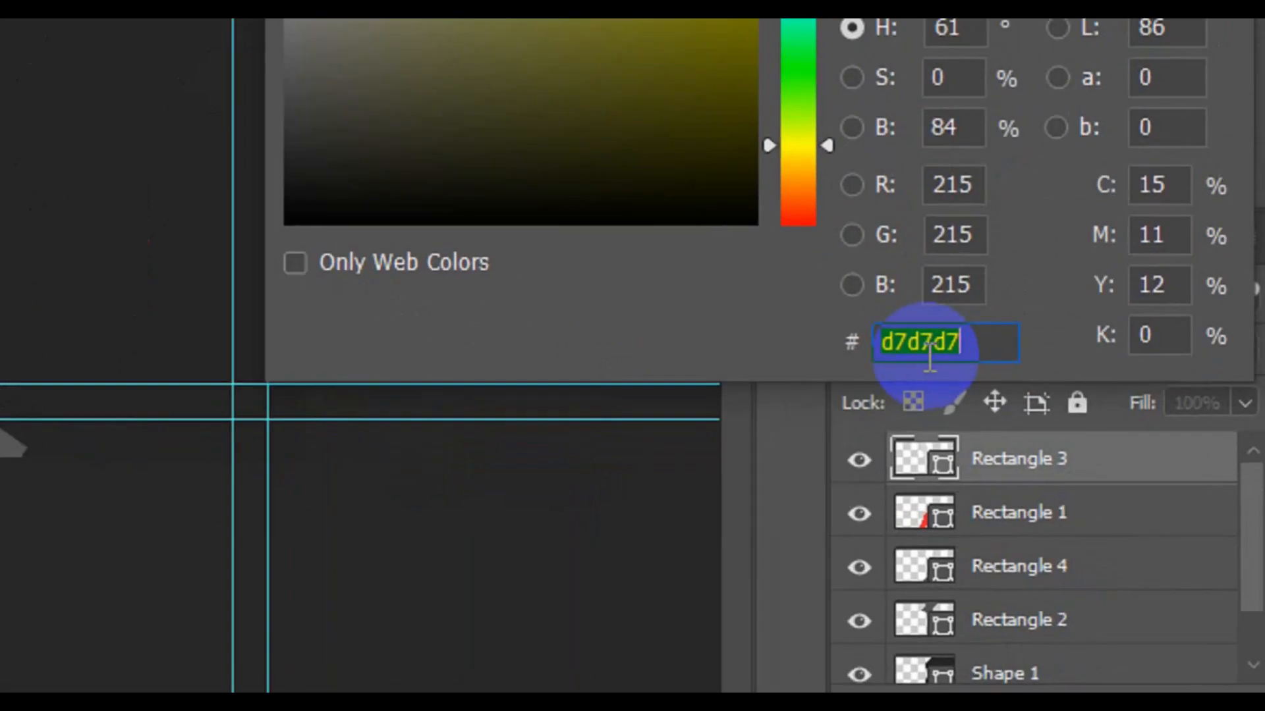
text(ee2c27)
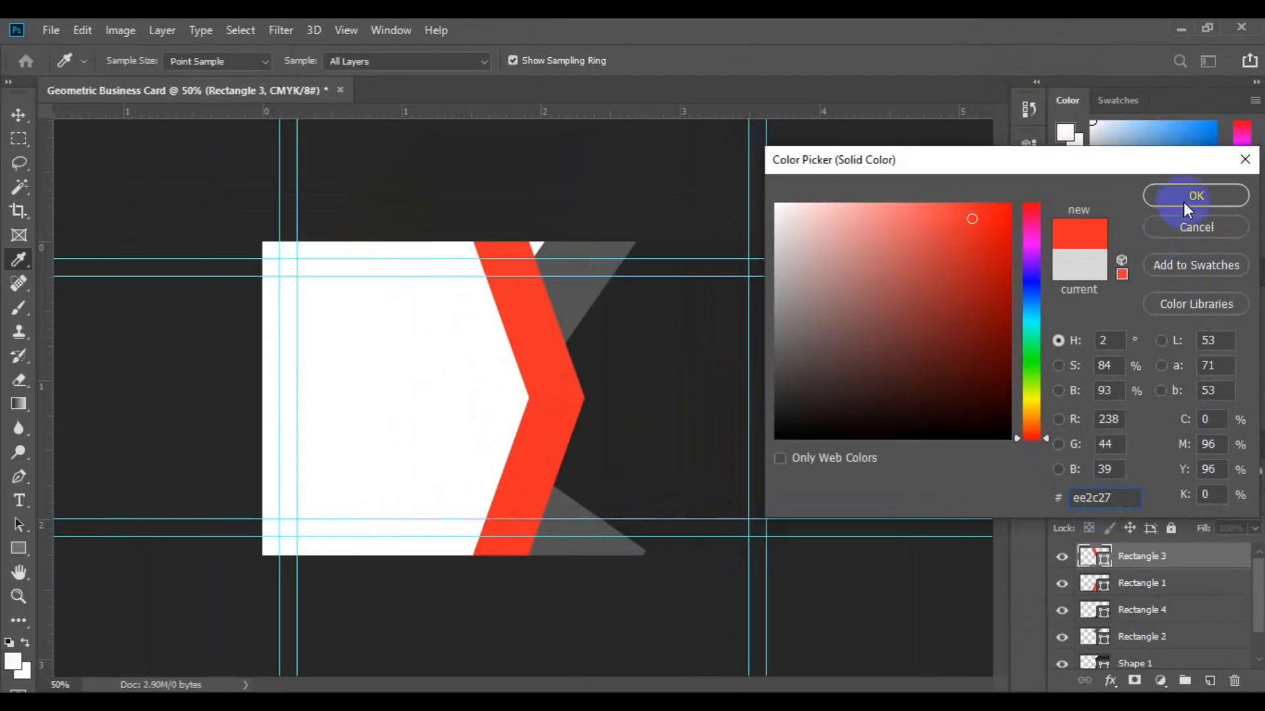
click(1183, 201)
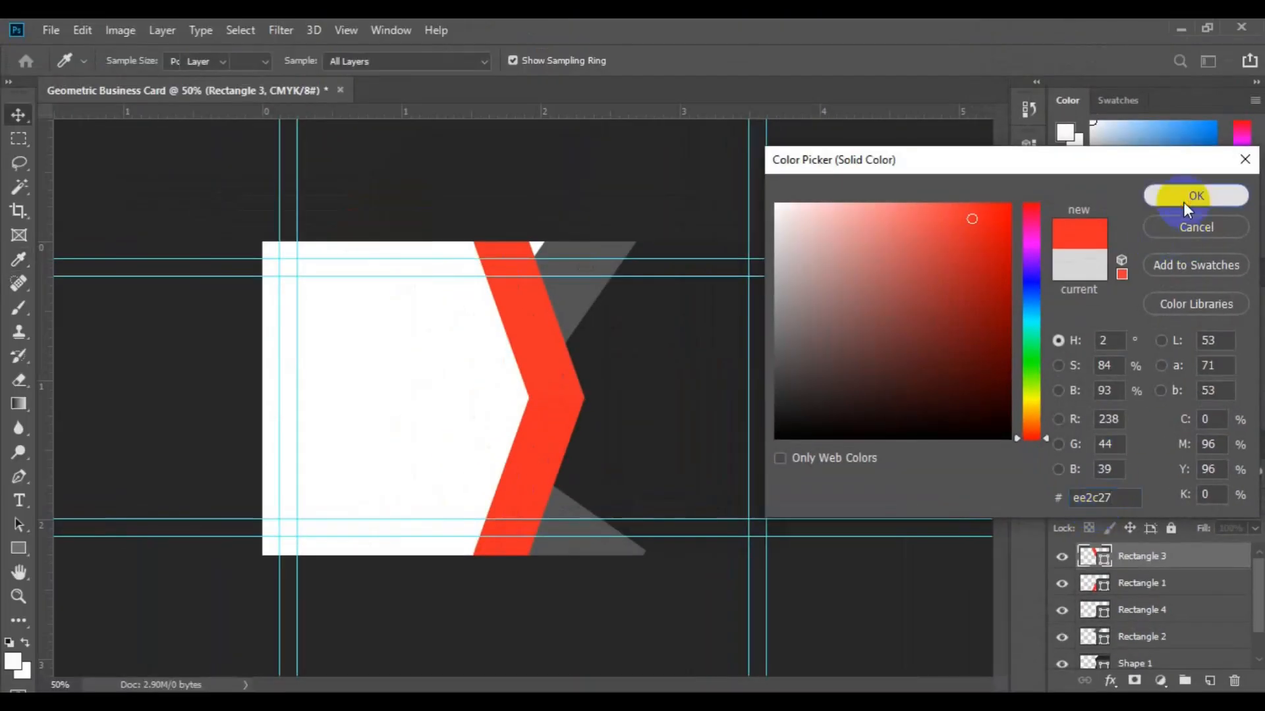
click(571, 310)
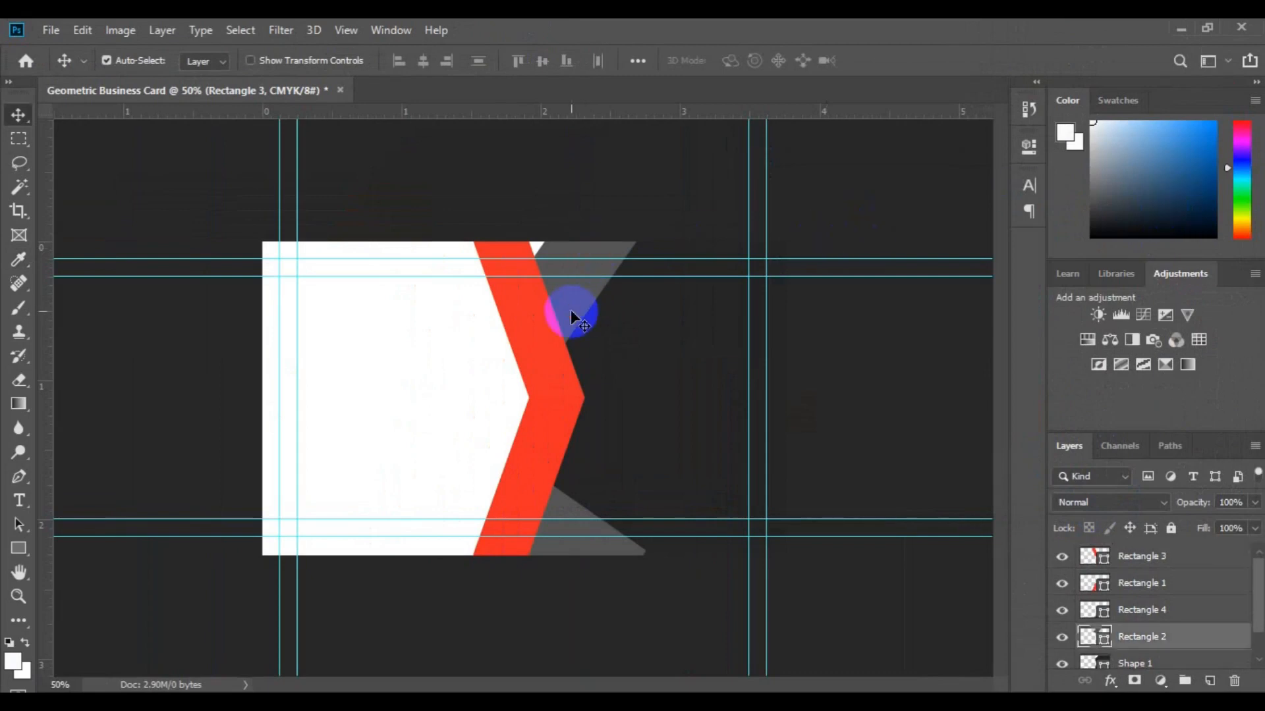
Fill the top triangle, Rectangle 2, with a printable dark red #9e1c20.
double_click(1105, 637)
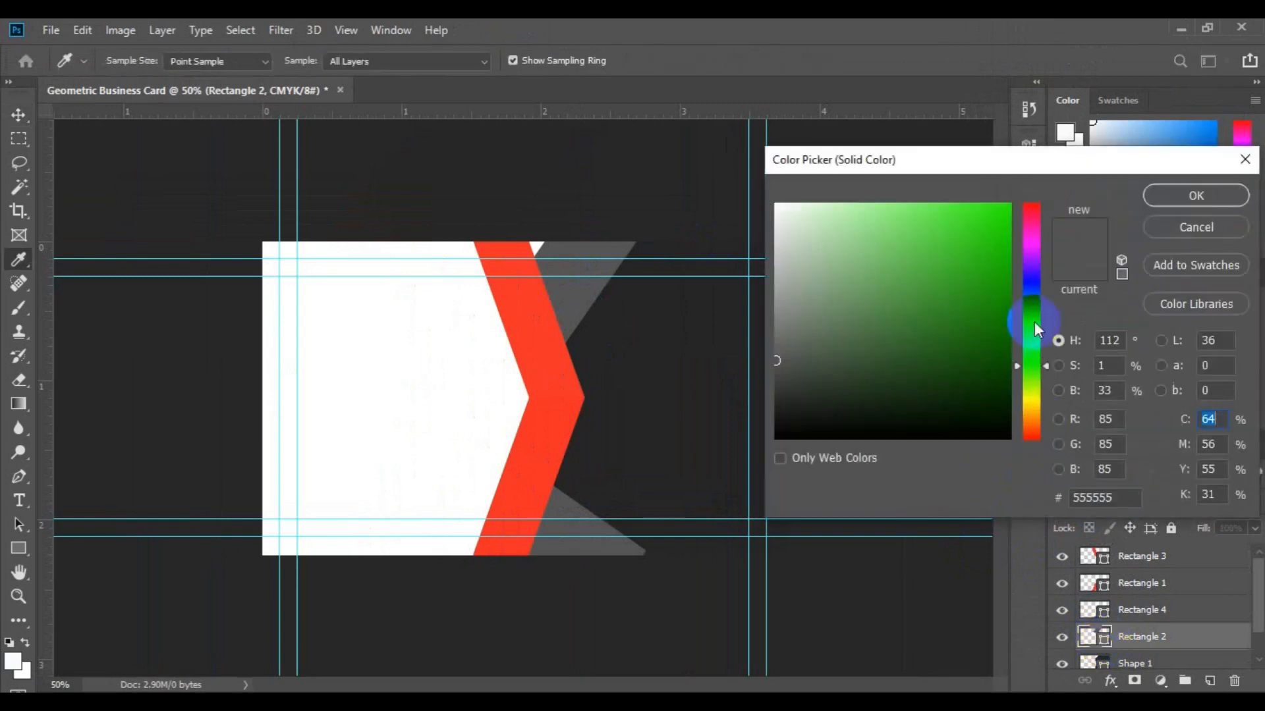
drag(1046, 365, 1045, 196)
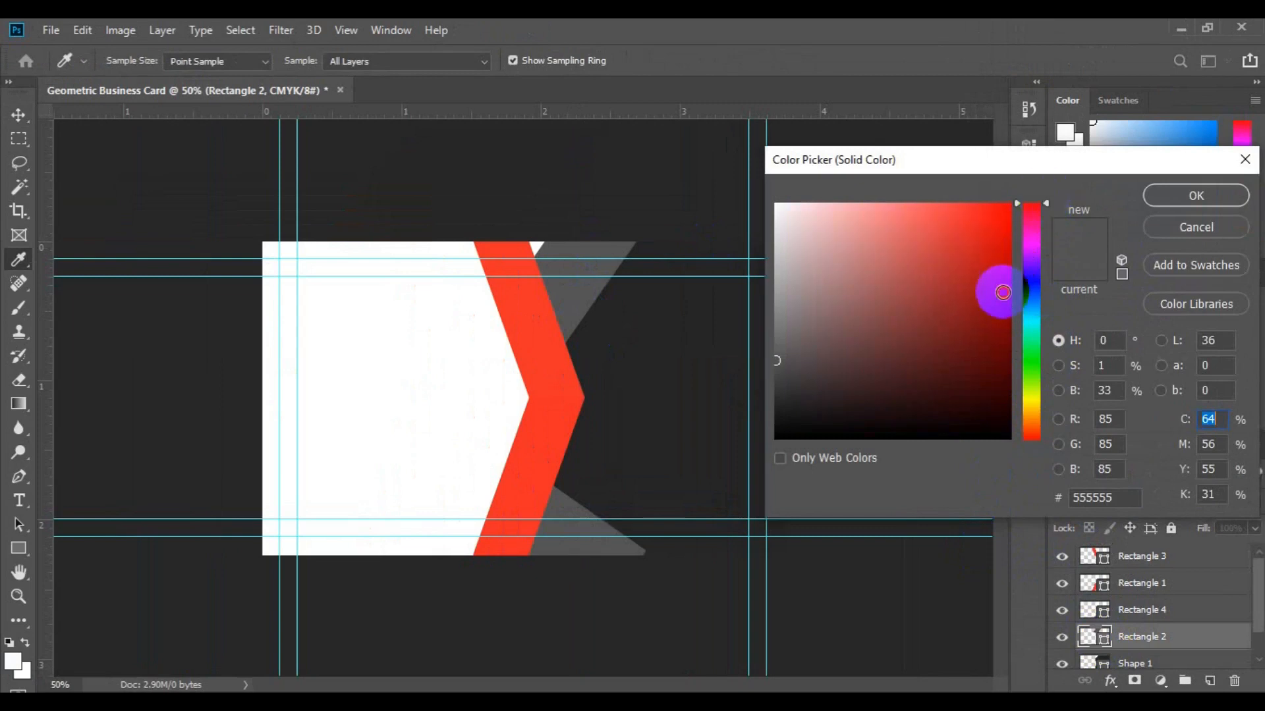
click(1002, 292)
click(1121, 228)
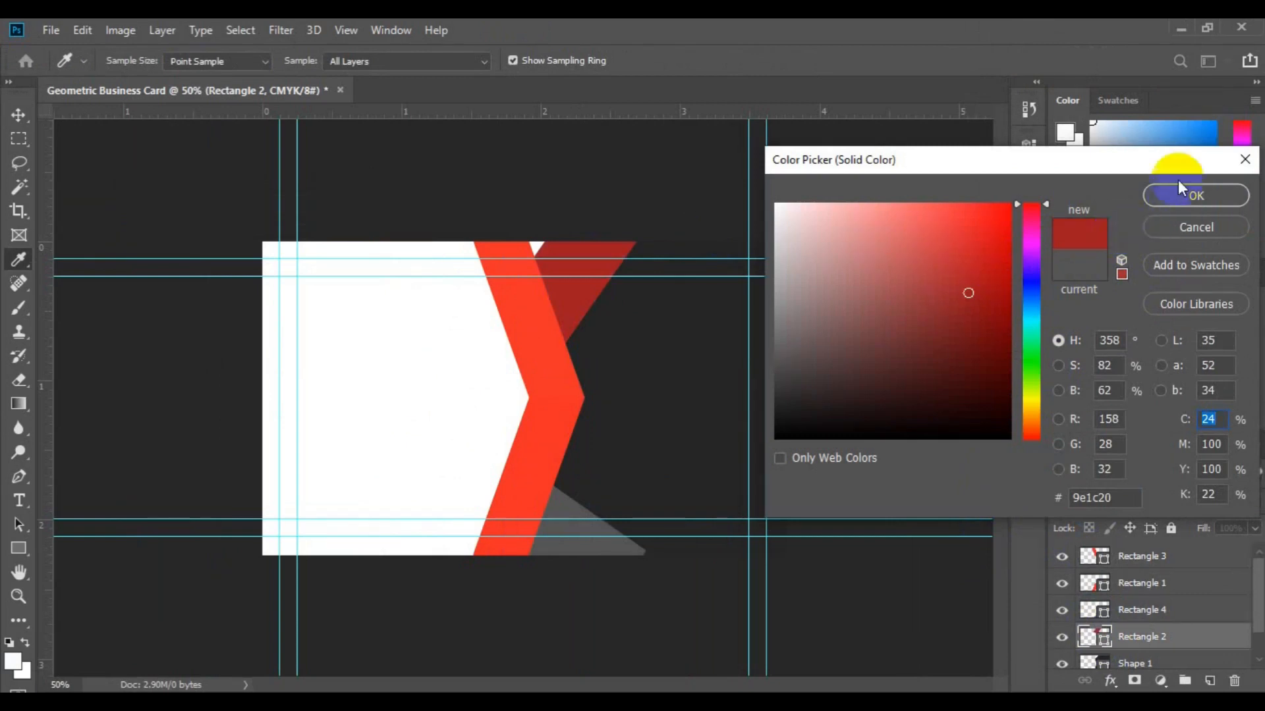
click(1155, 193)
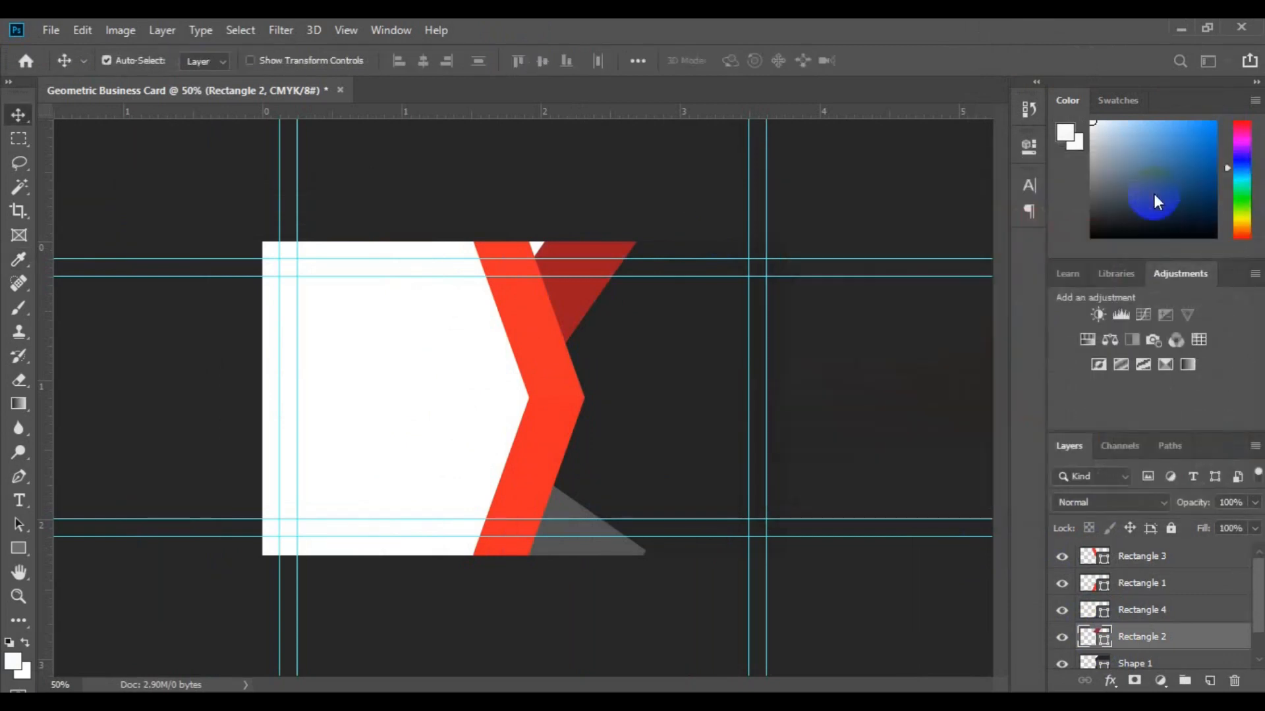
Give Rectangle 4 the same dark red by sampling the top triangle.
click(559, 506)
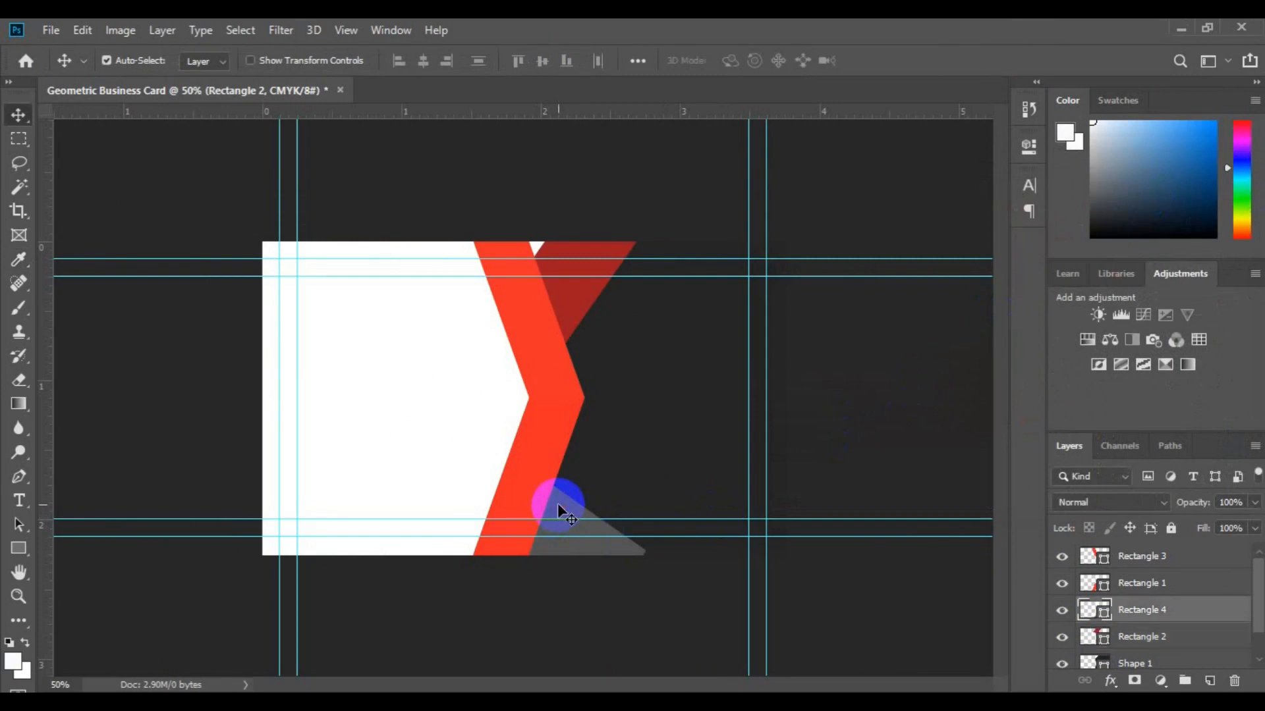
double_click(1103, 615)
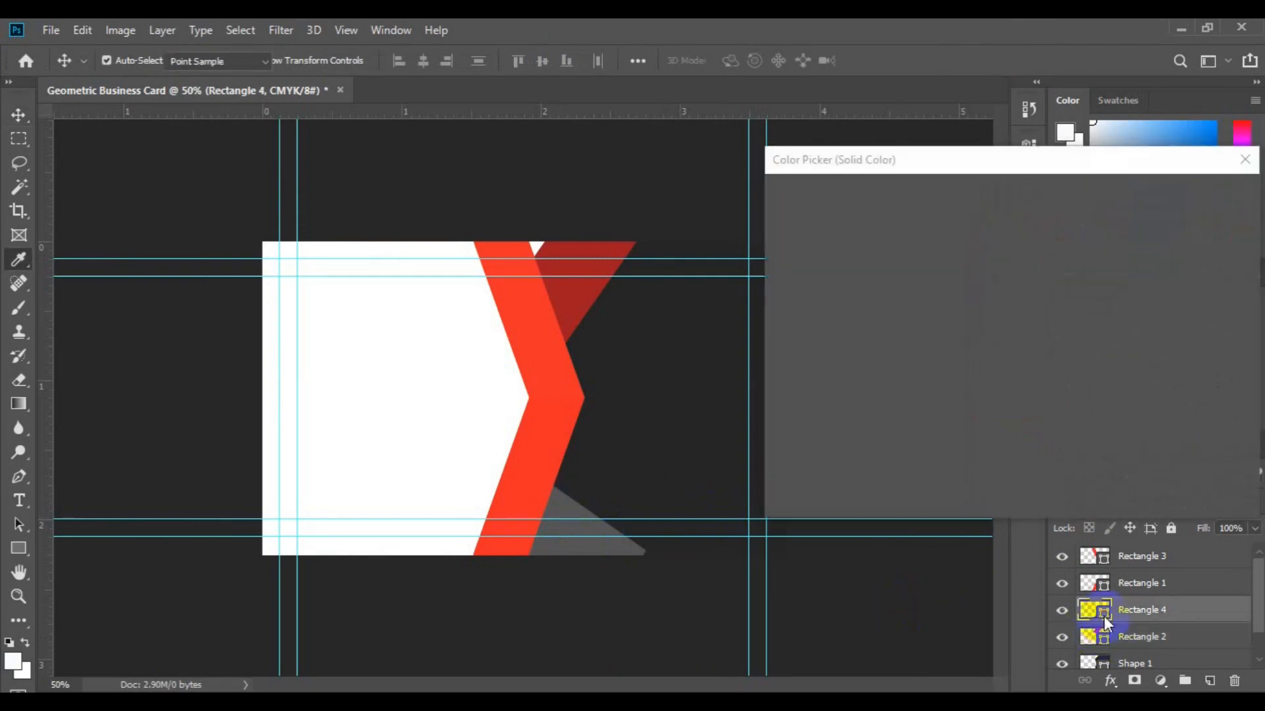
click(571, 314)
click(1158, 205)
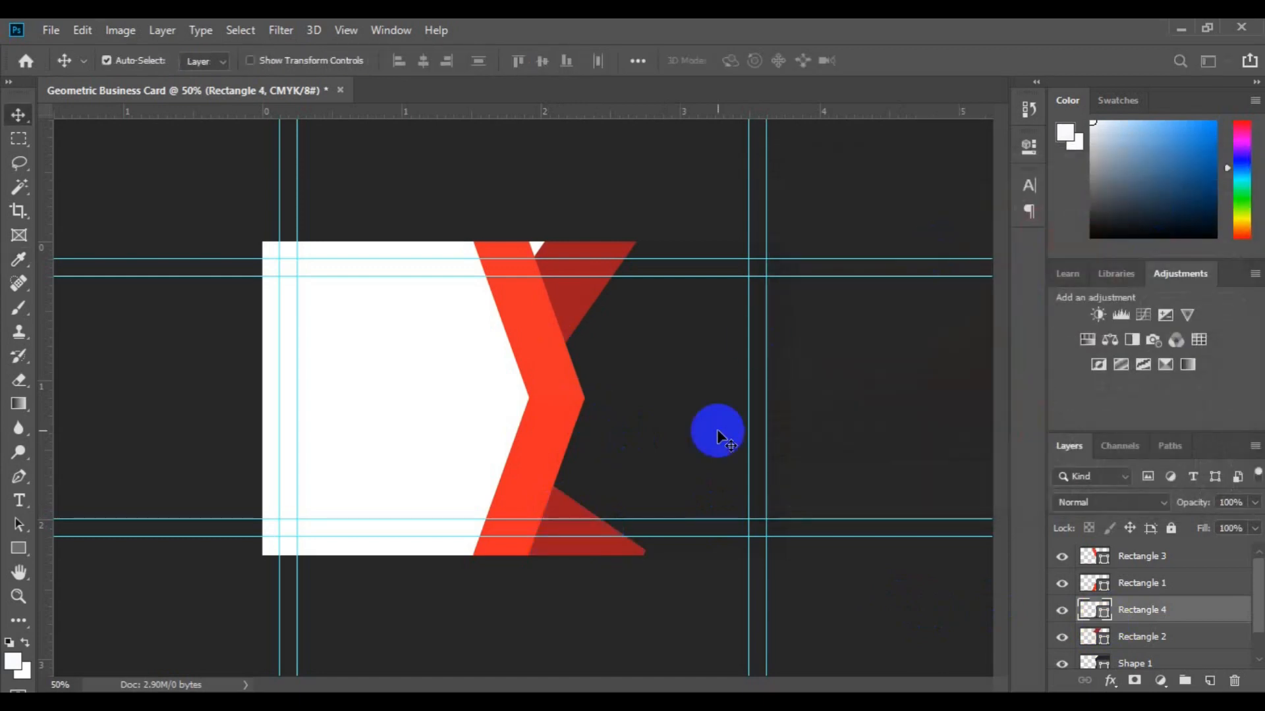
click(568, 400)
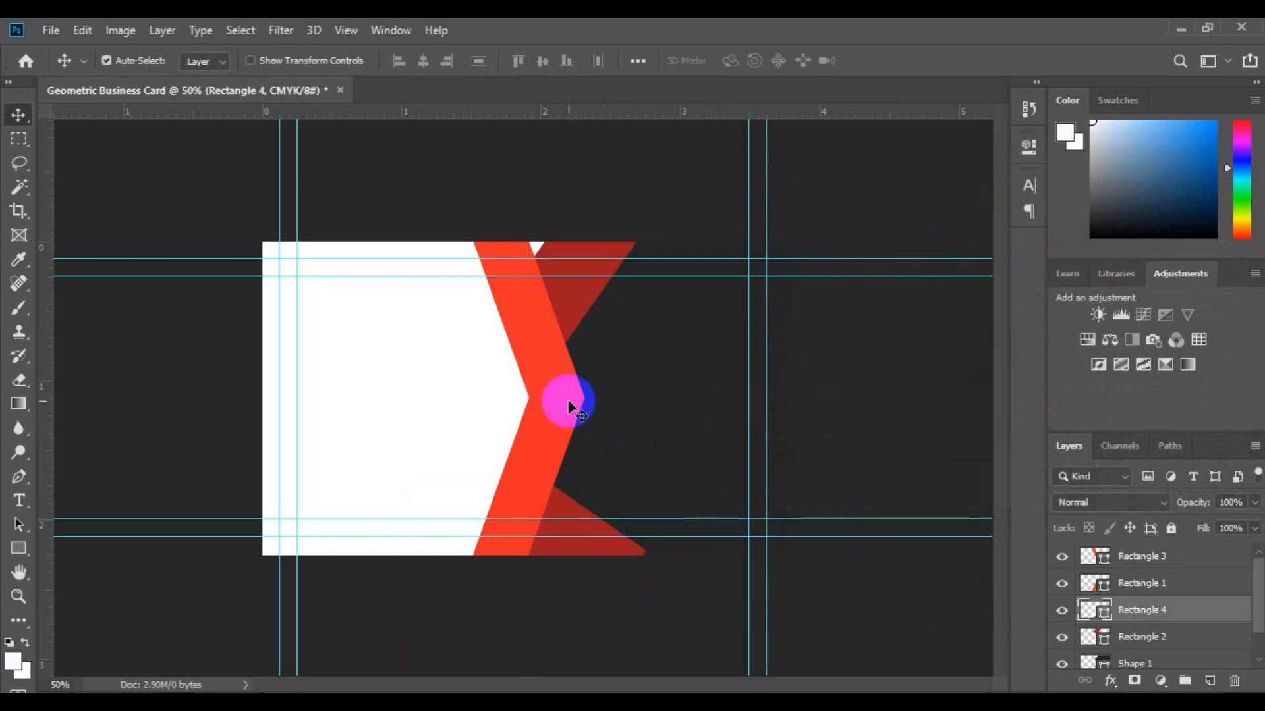
click(539, 351)
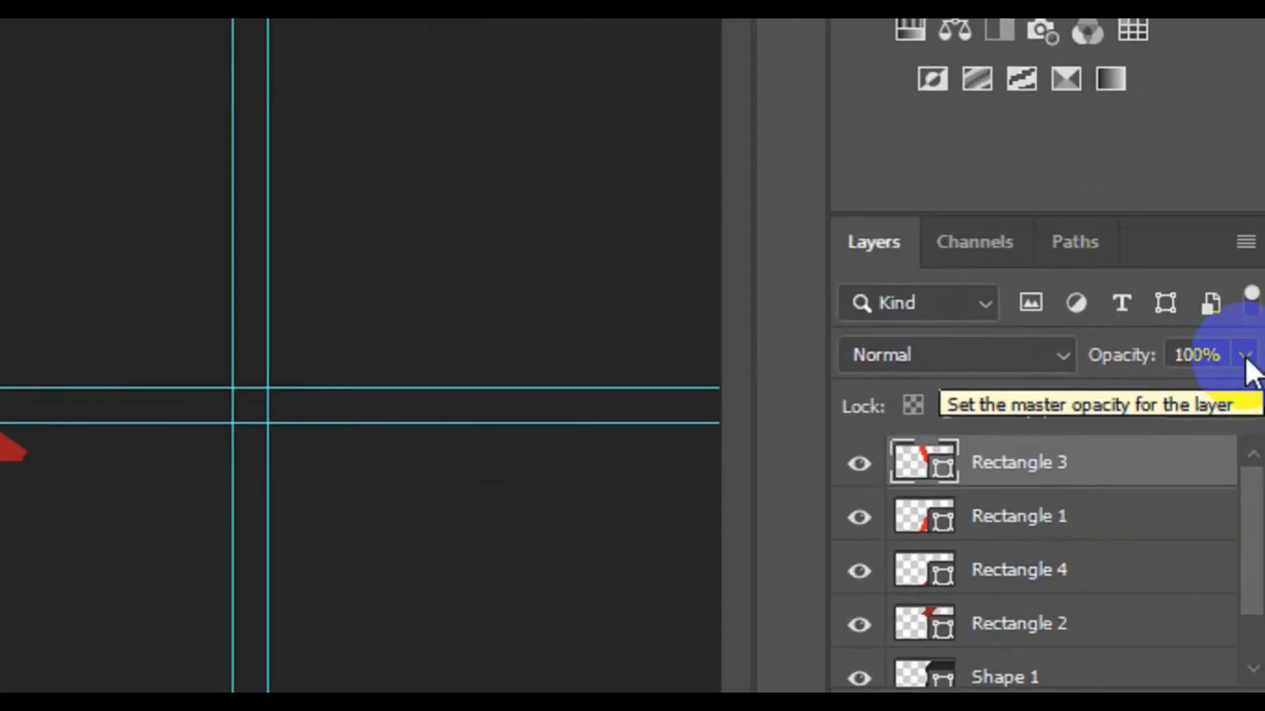
Lower Rectangle 3, the upper red stripe, to 38% opacity so it turns peach.
click(1245, 358)
click(1134, 393)
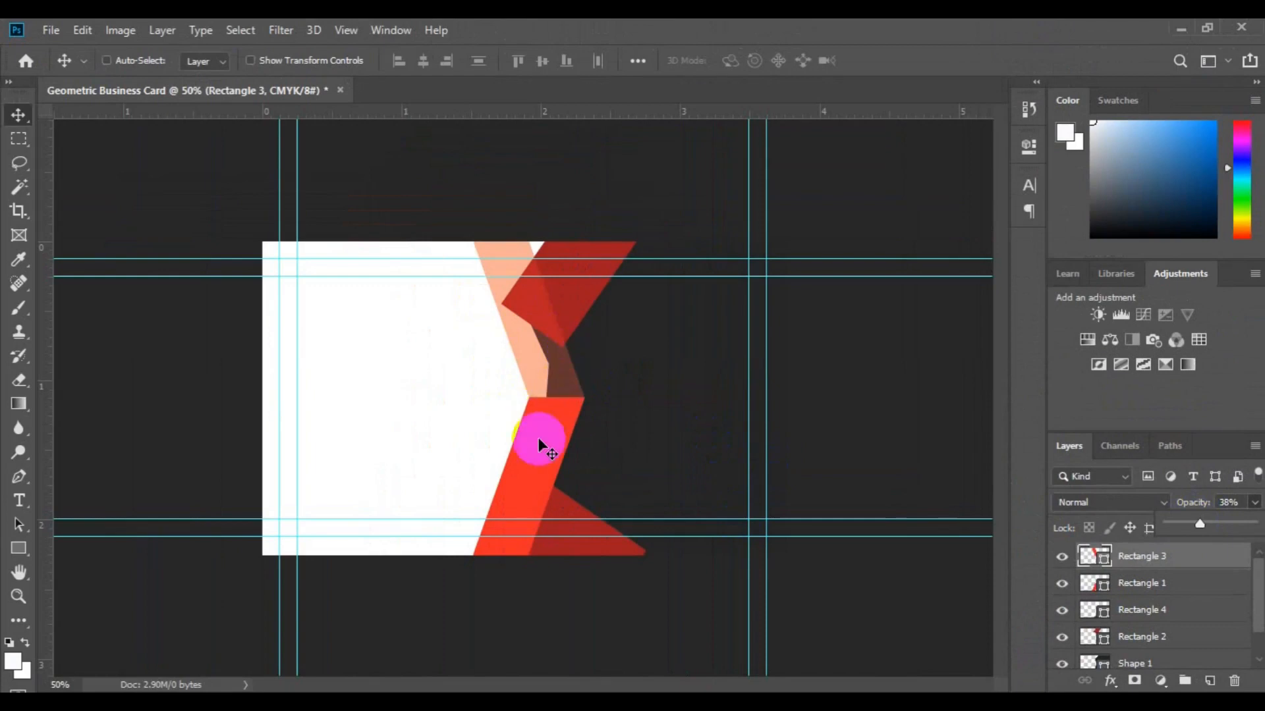
scroll(539, 437, up, 1)
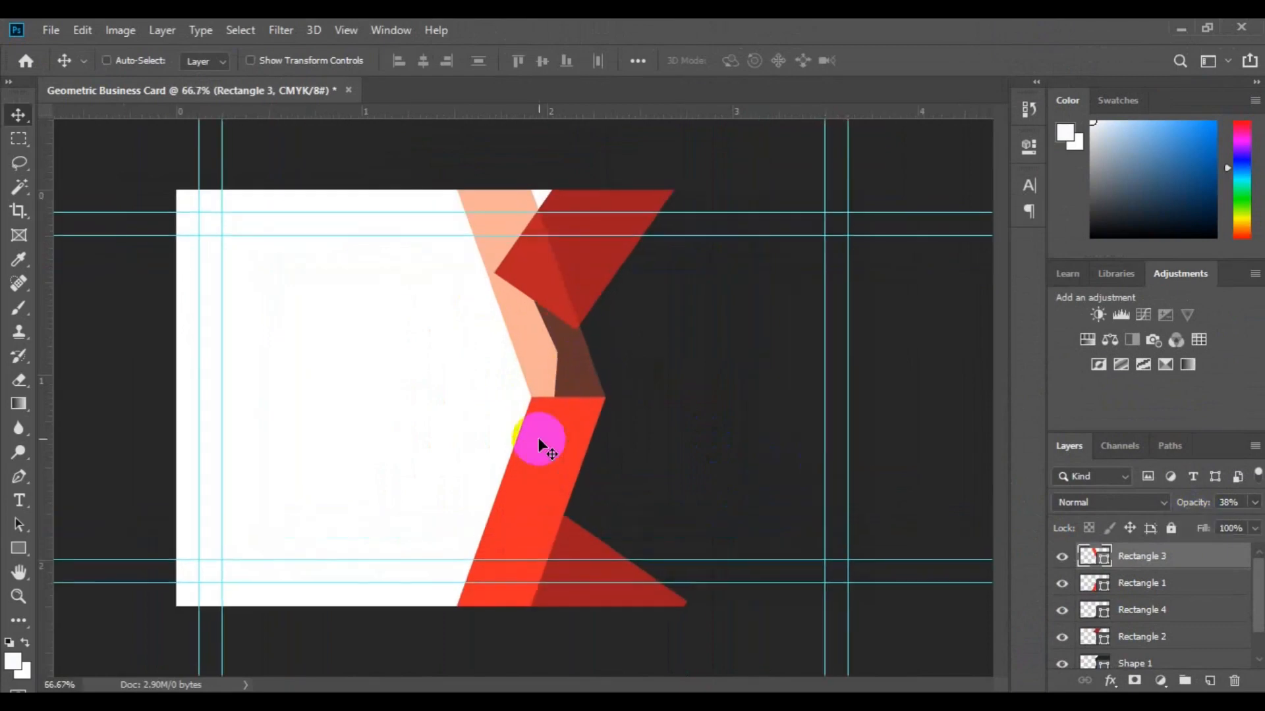
scroll(539, 437, up, 1)
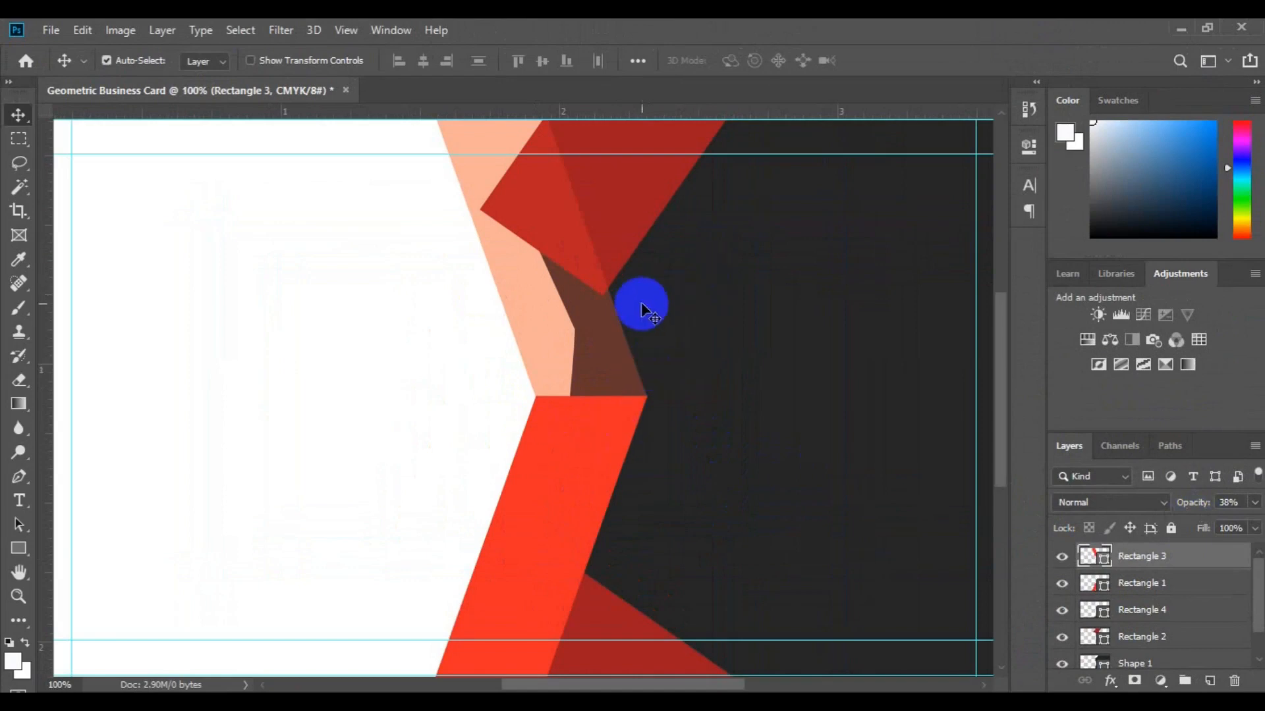
Nudge the top dark red triangle slightly left and down, then one pixel right.
key(h)
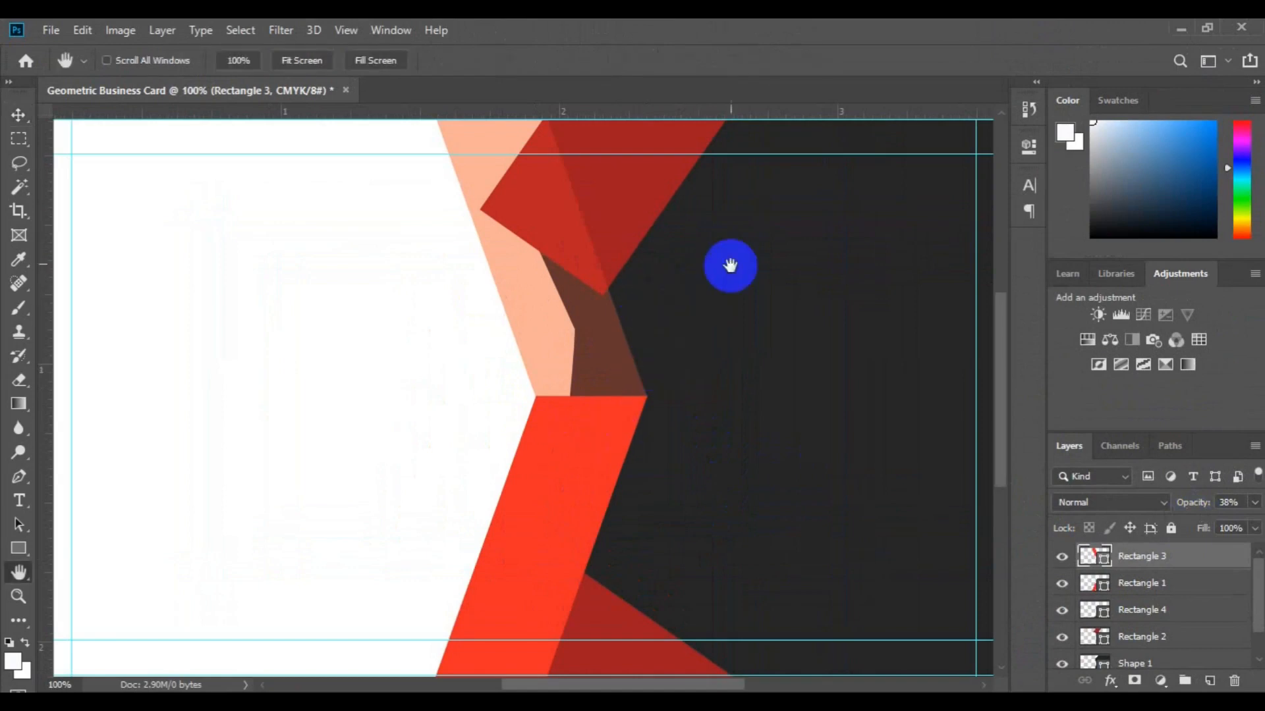
drag(731, 316, 653, 404)
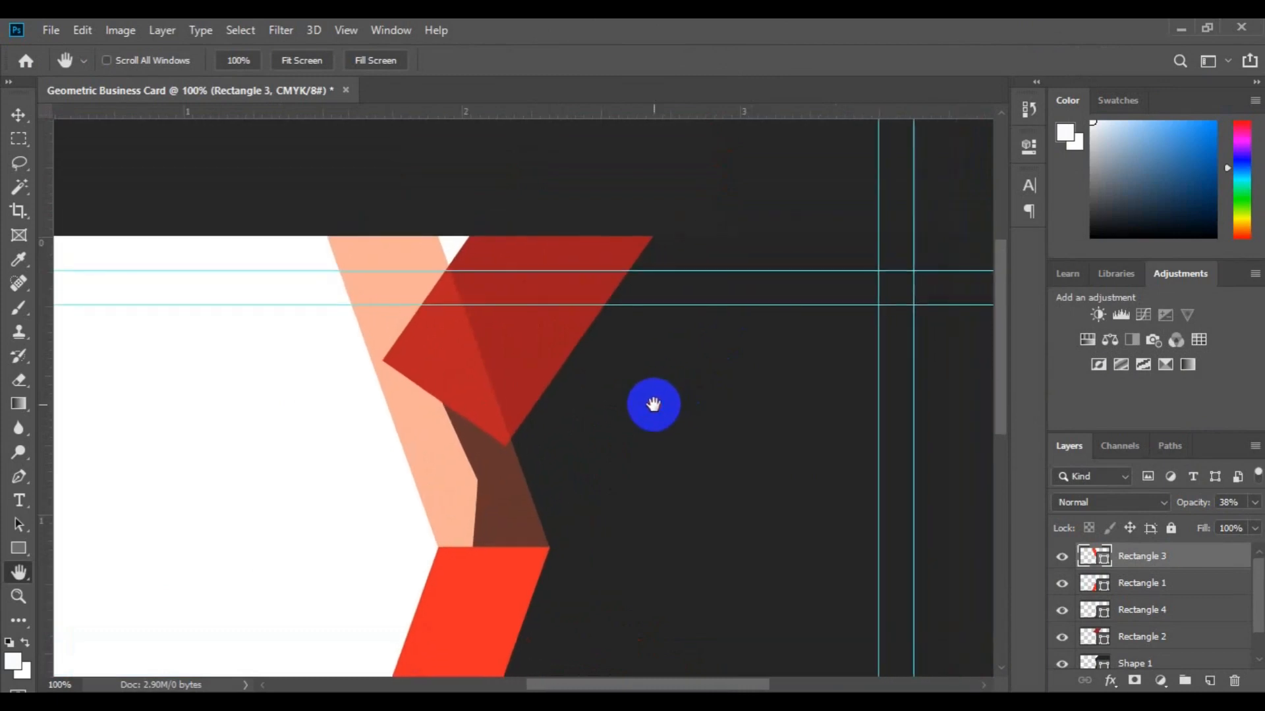
key(v)
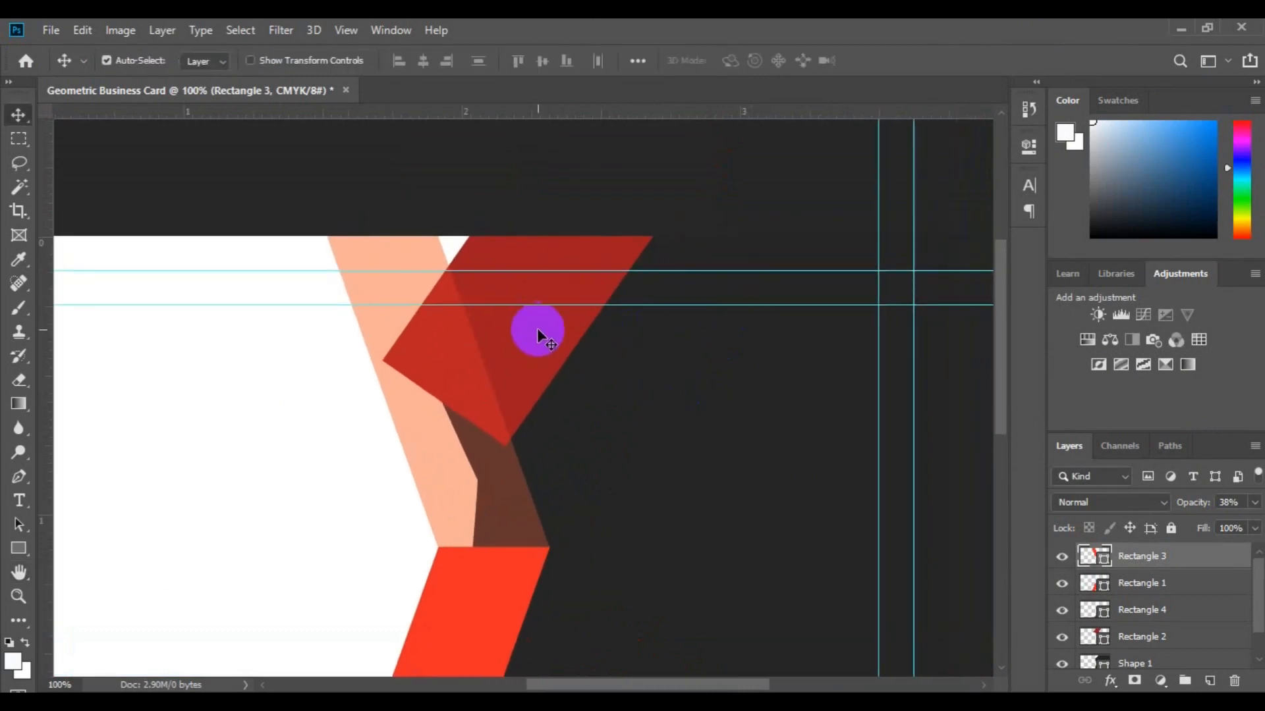
click(537, 333)
drag(539, 333, 525, 341)
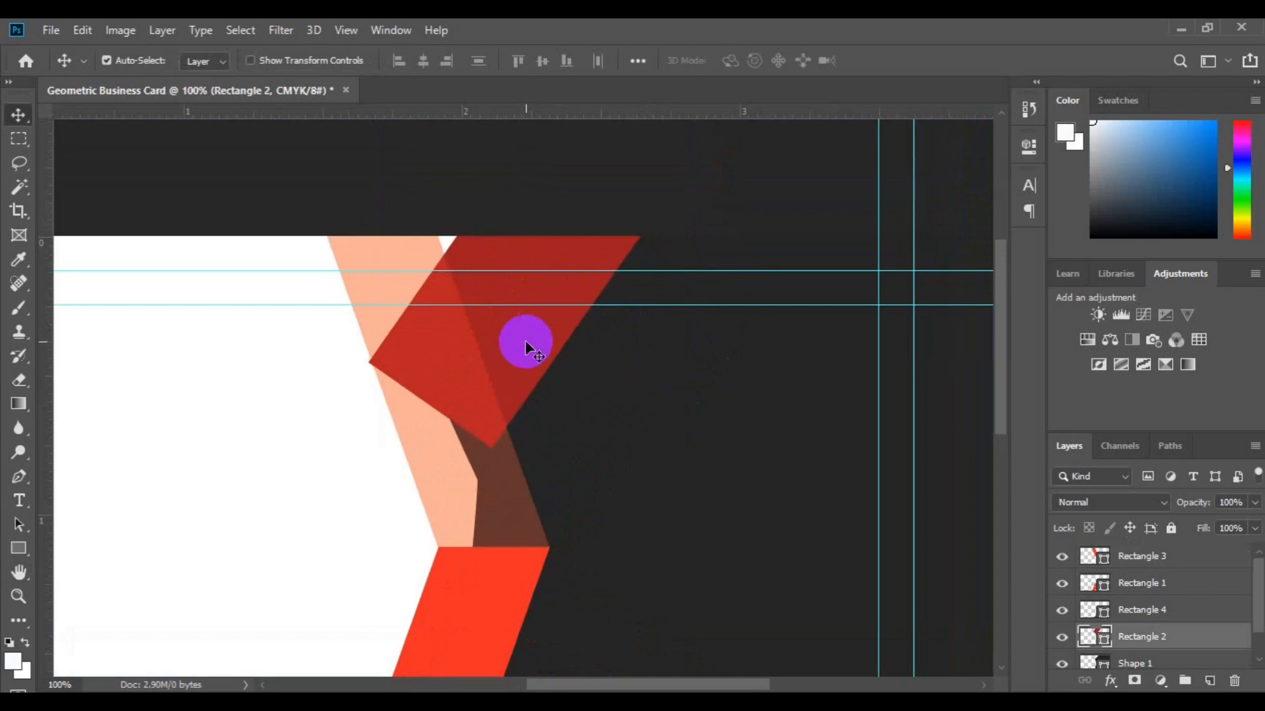
key(Right)
key(Right)
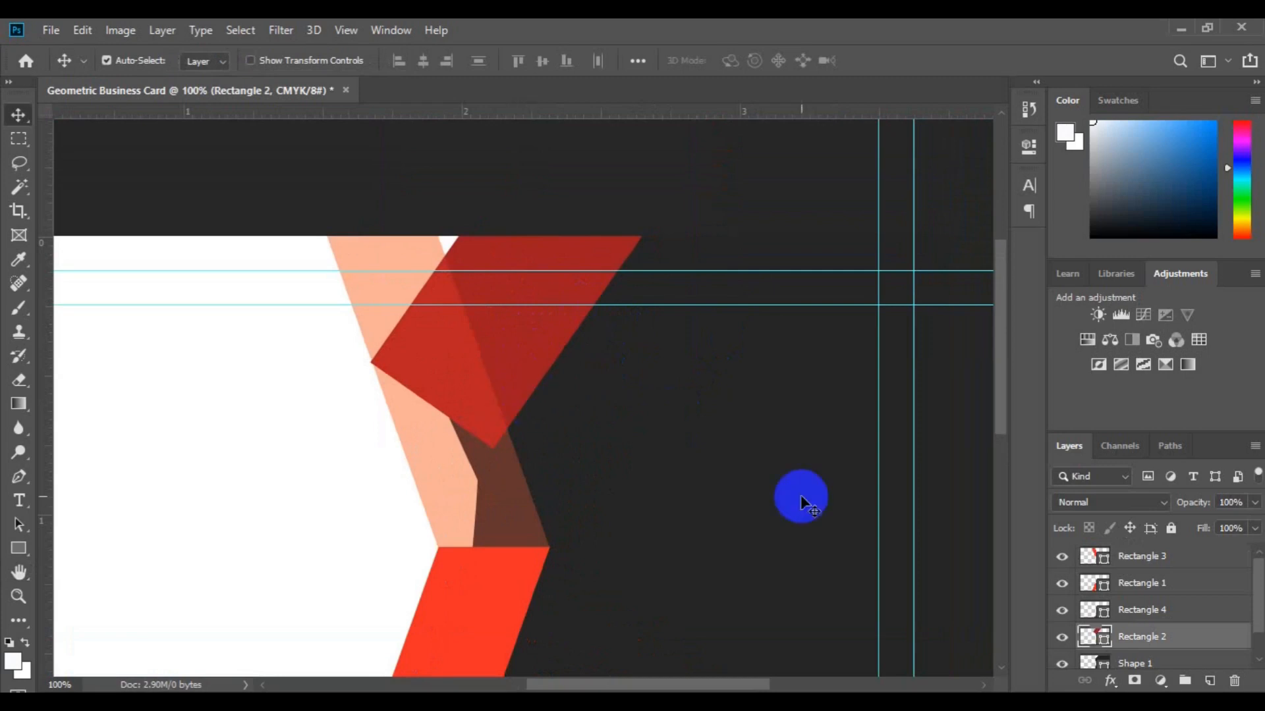
click(379, 326)
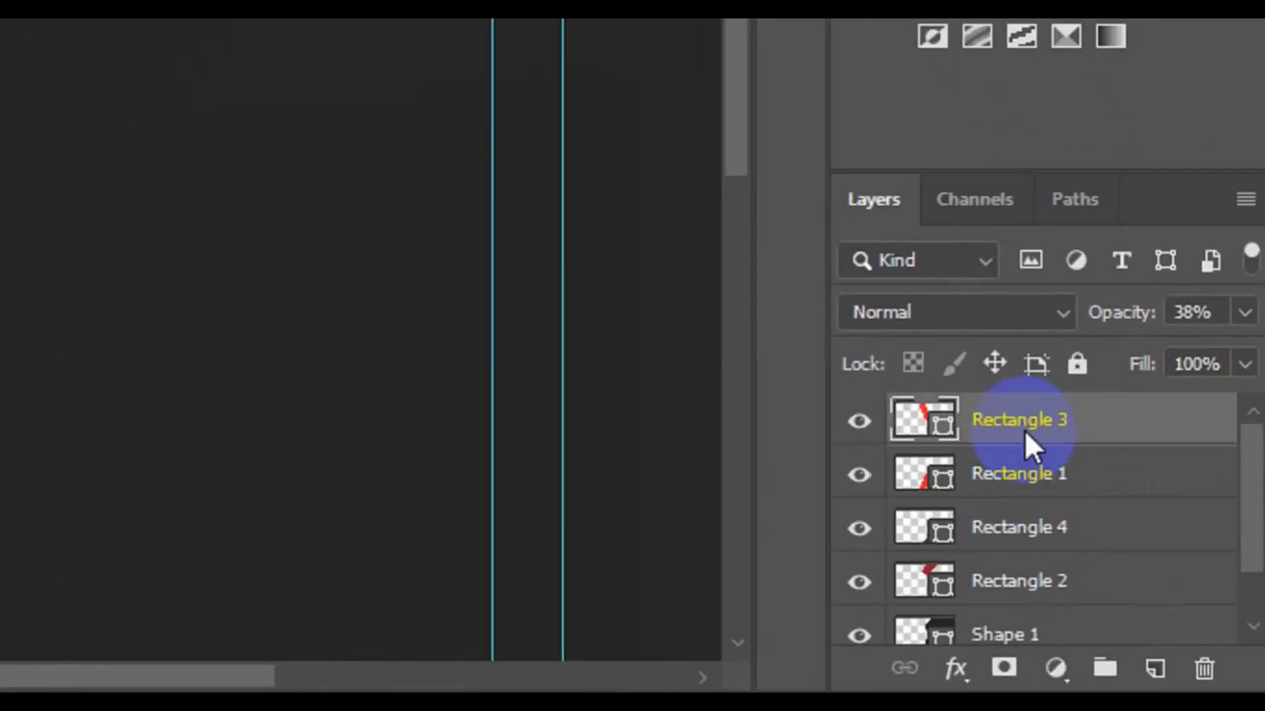
Rasterize the Rectangle 3 stripe layer into pixels.
right_click(1146, 565)
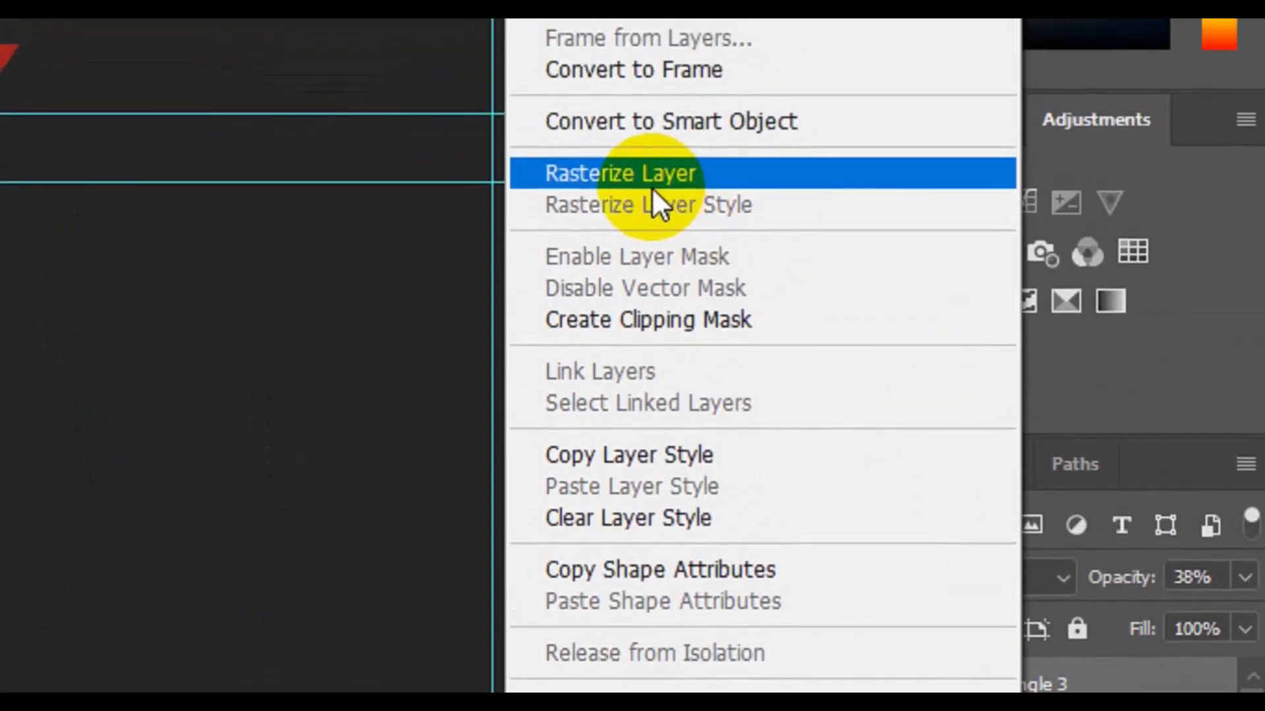
click(653, 146)
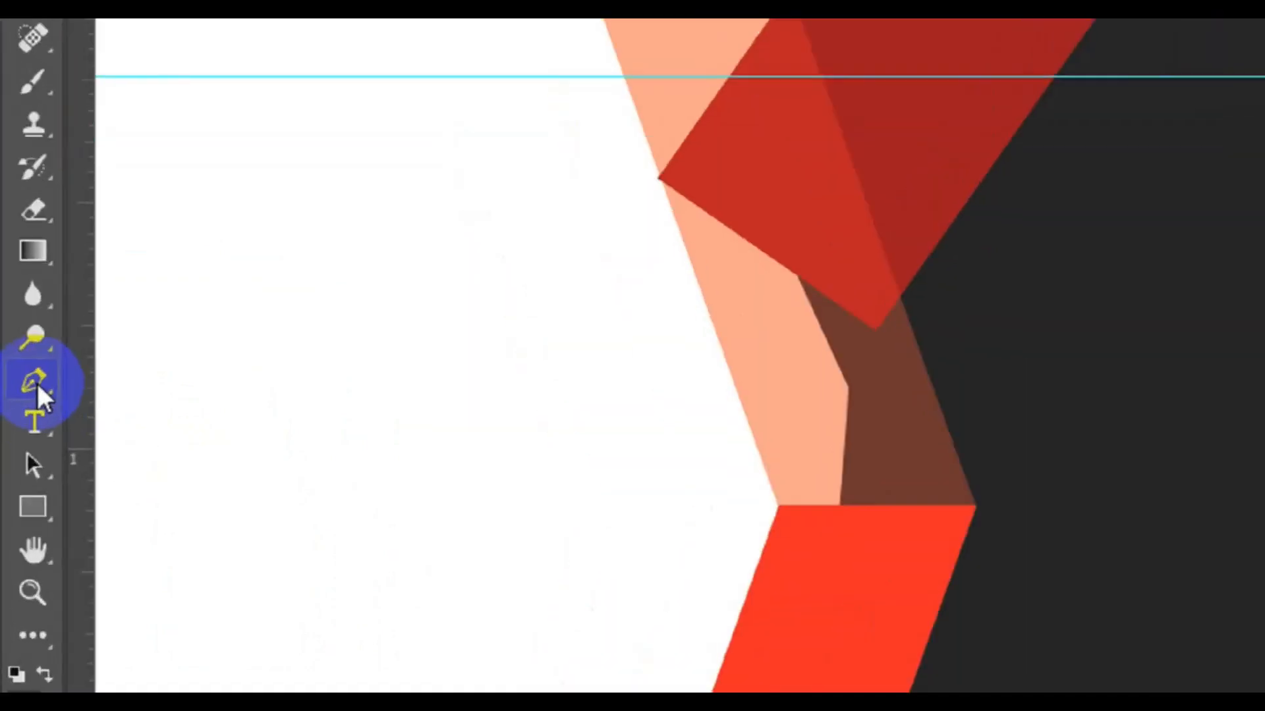
Trace a closed Path-mode pen outline around the peach tip near the card's top edge.
click(43, 359)
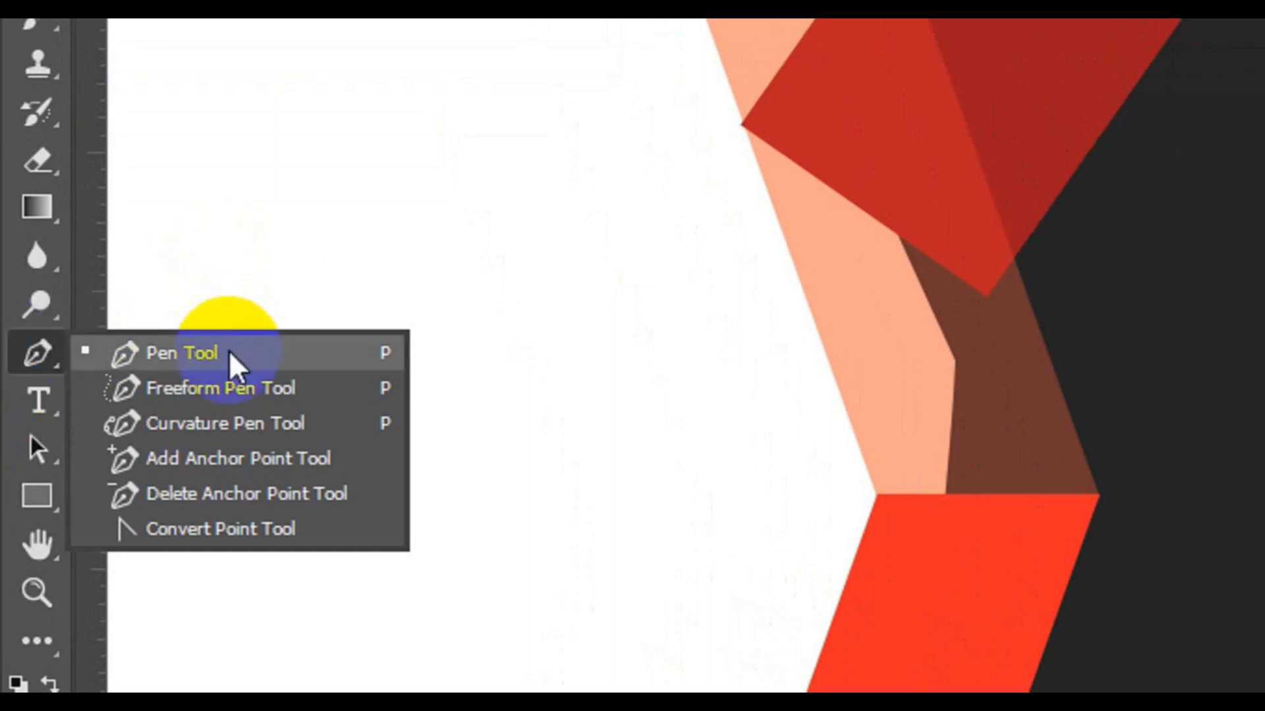
click(231, 355)
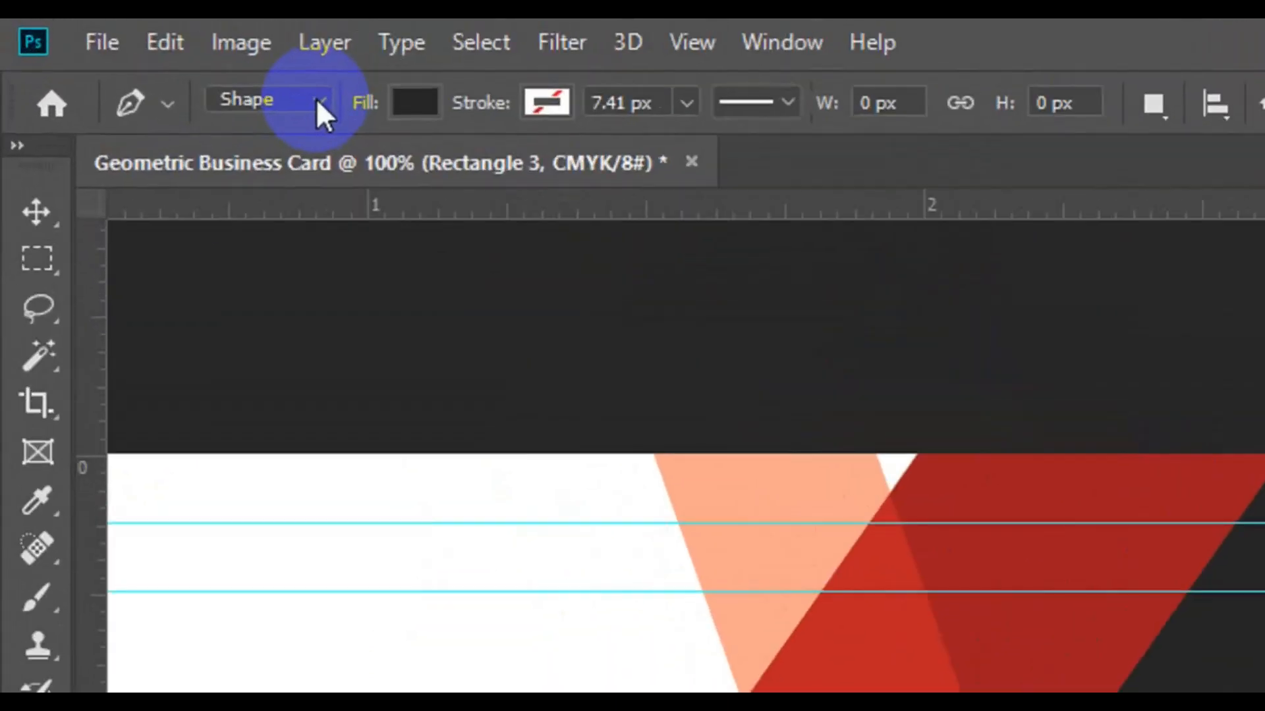
click(158, 58)
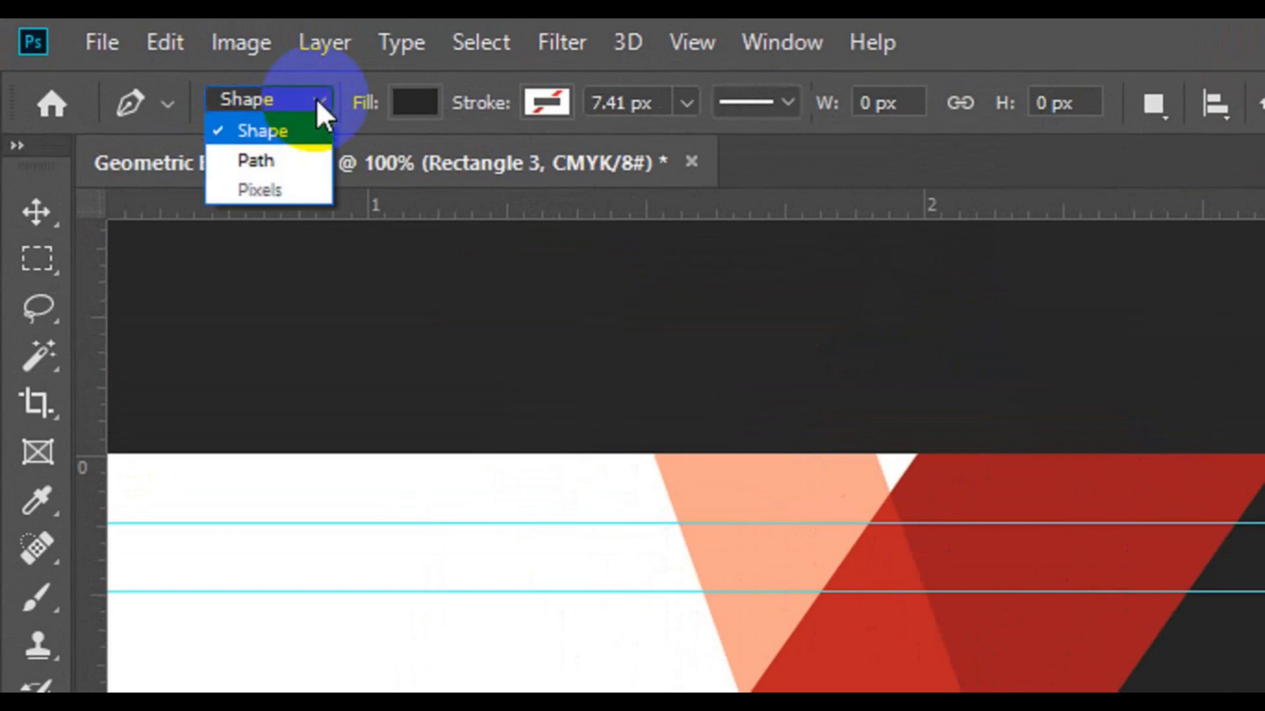
click(291, 148)
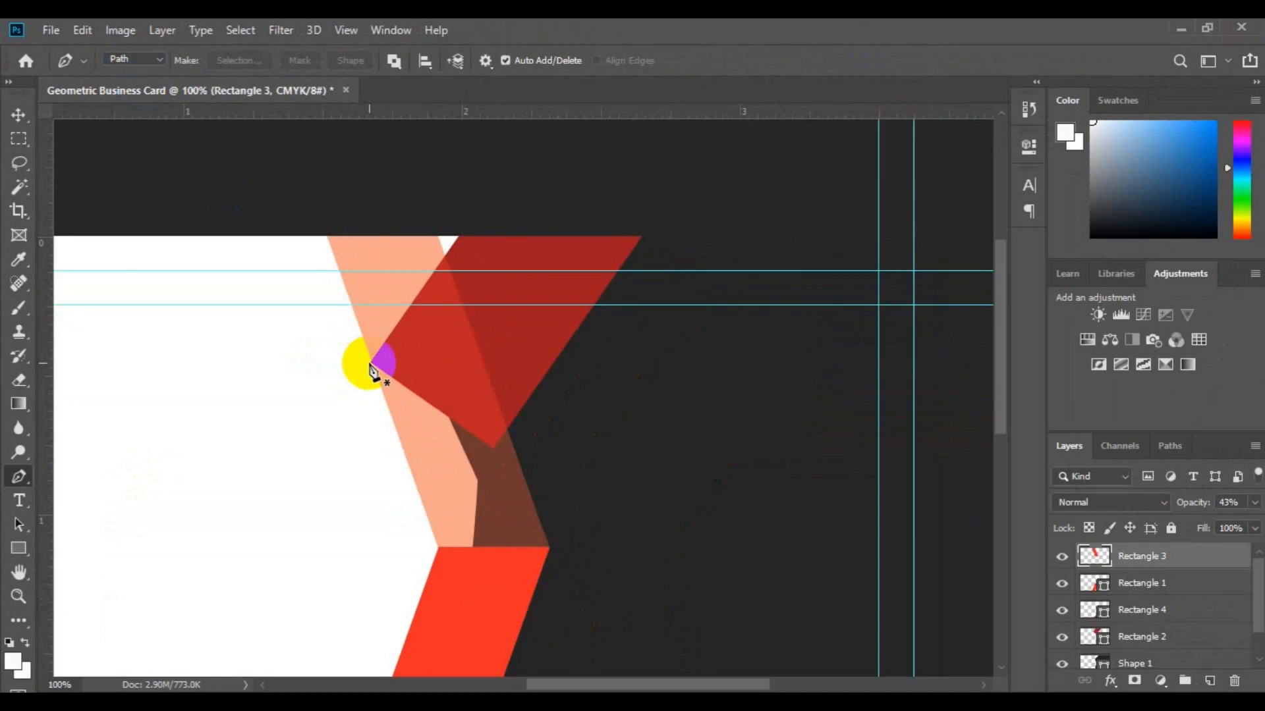
click(369, 362)
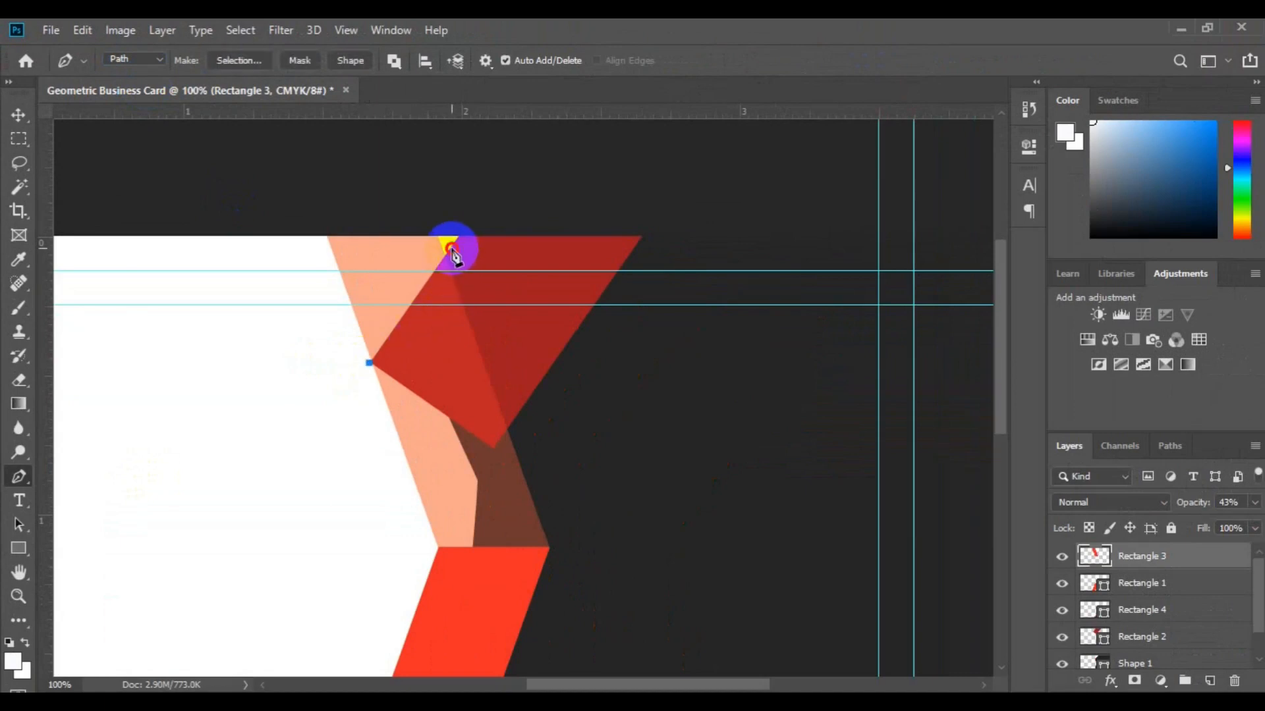
drag(452, 250, 437, 212)
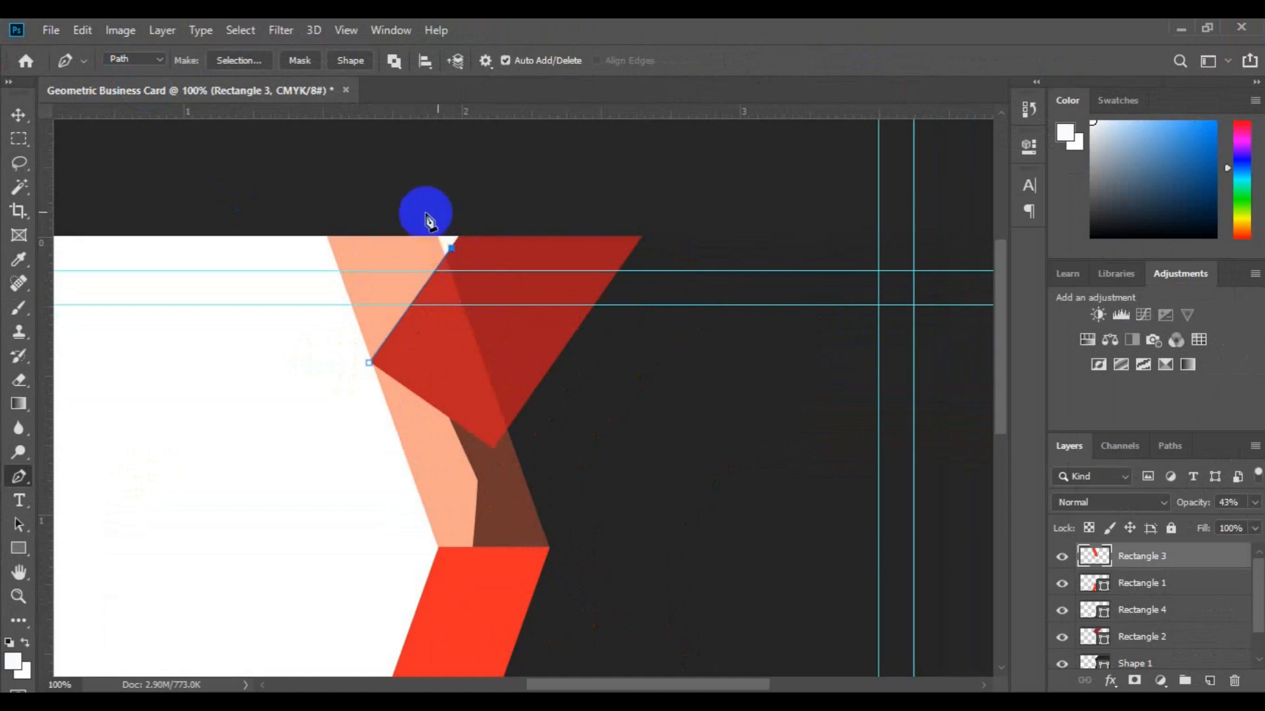
drag(284, 237, 329, 367)
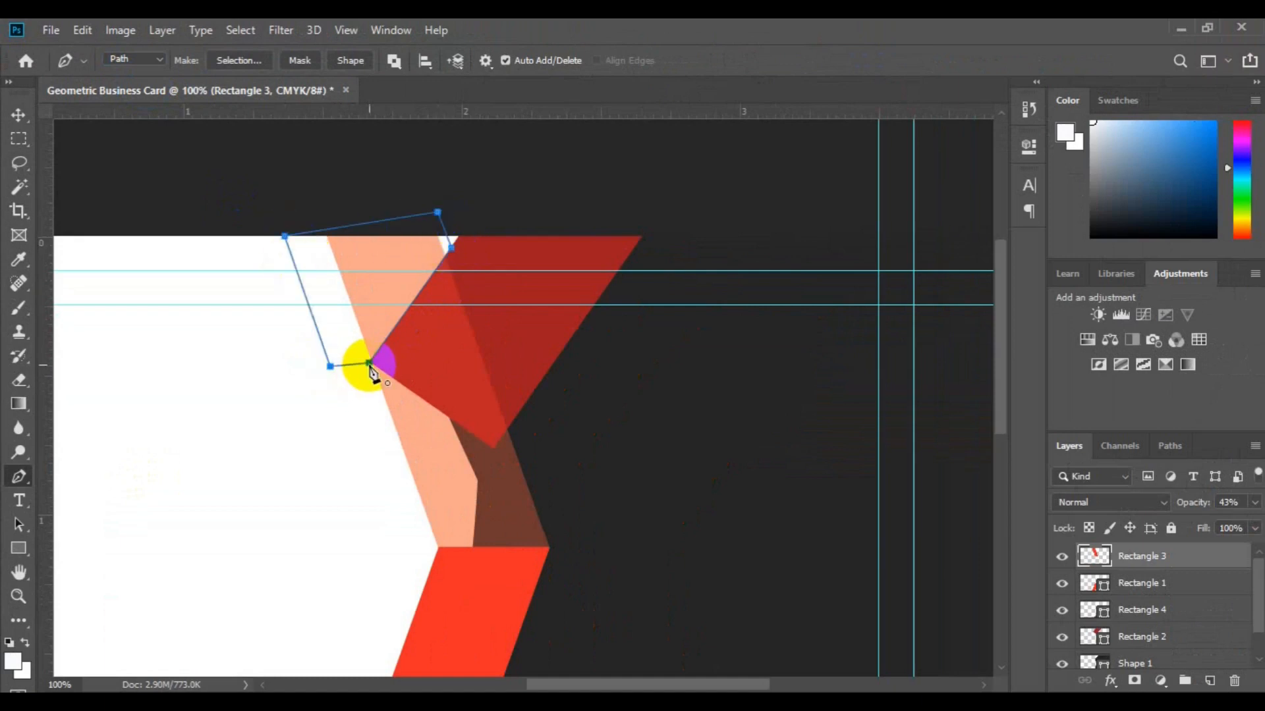
drag(370, 366, 370, 349)
Turn the path into an unfeathered selection and delete the peach inside it.
right_click(371, 351)
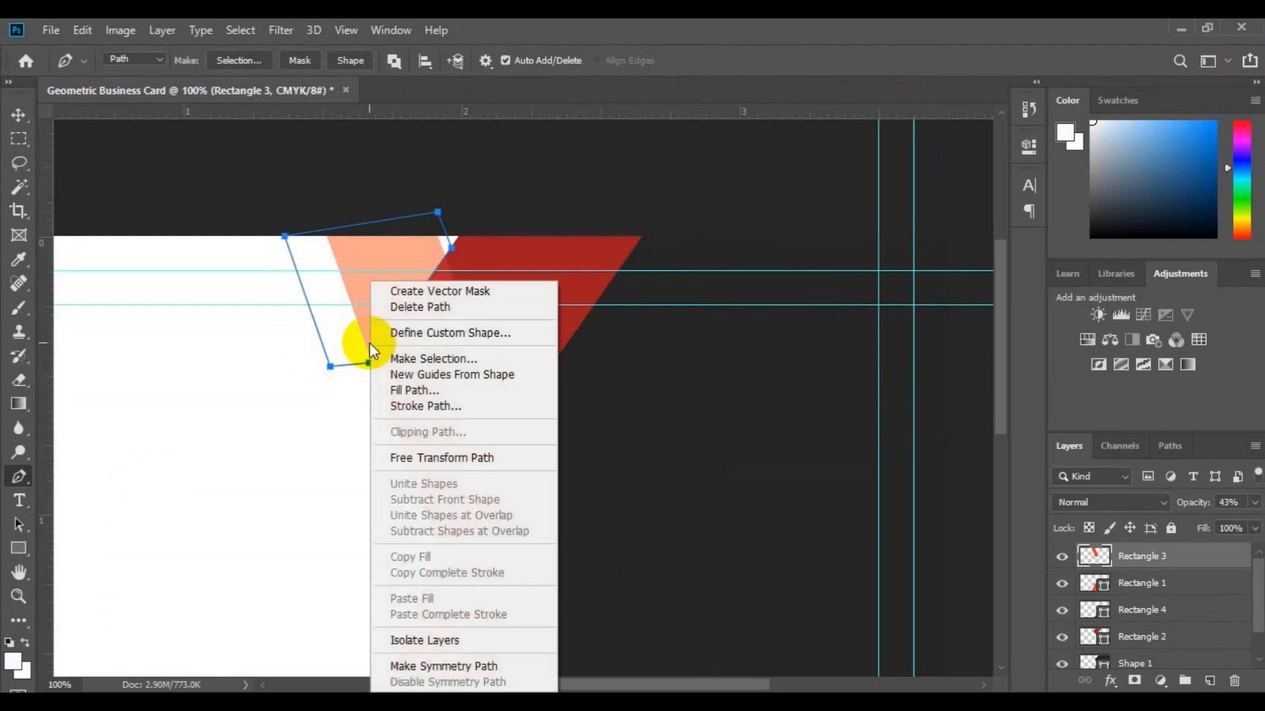
click(445, 358)
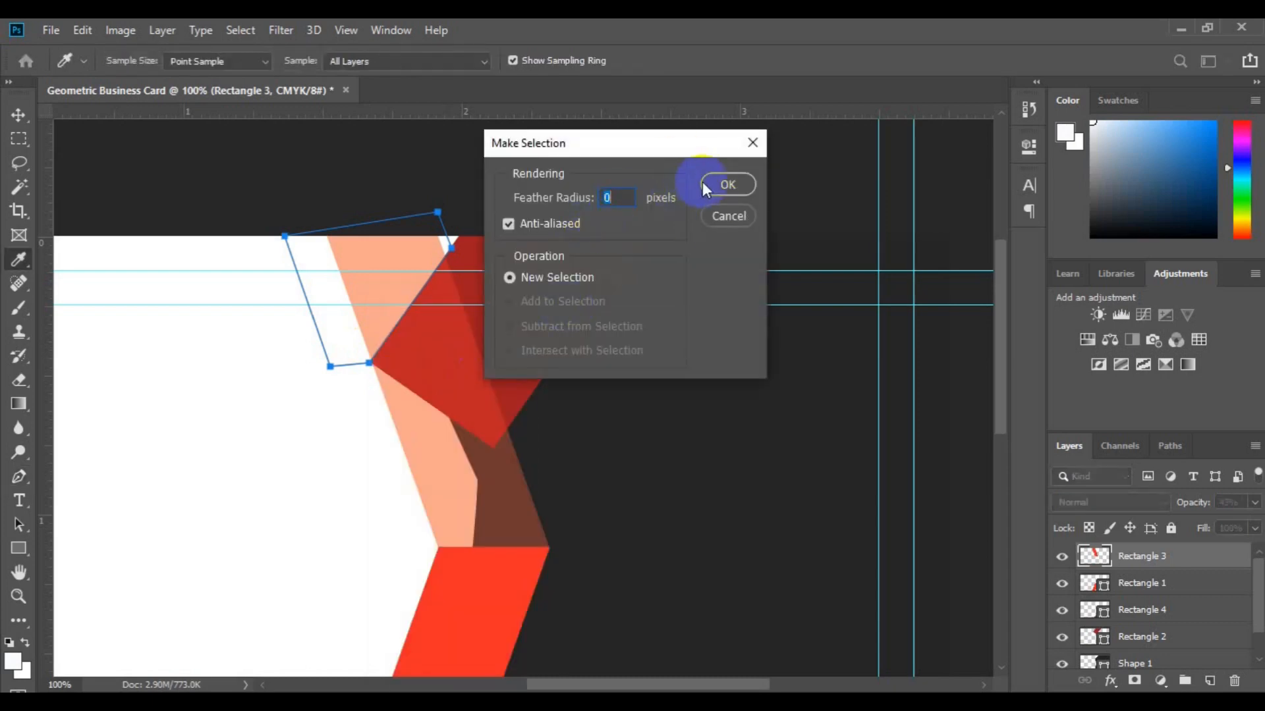
click(713, 182)
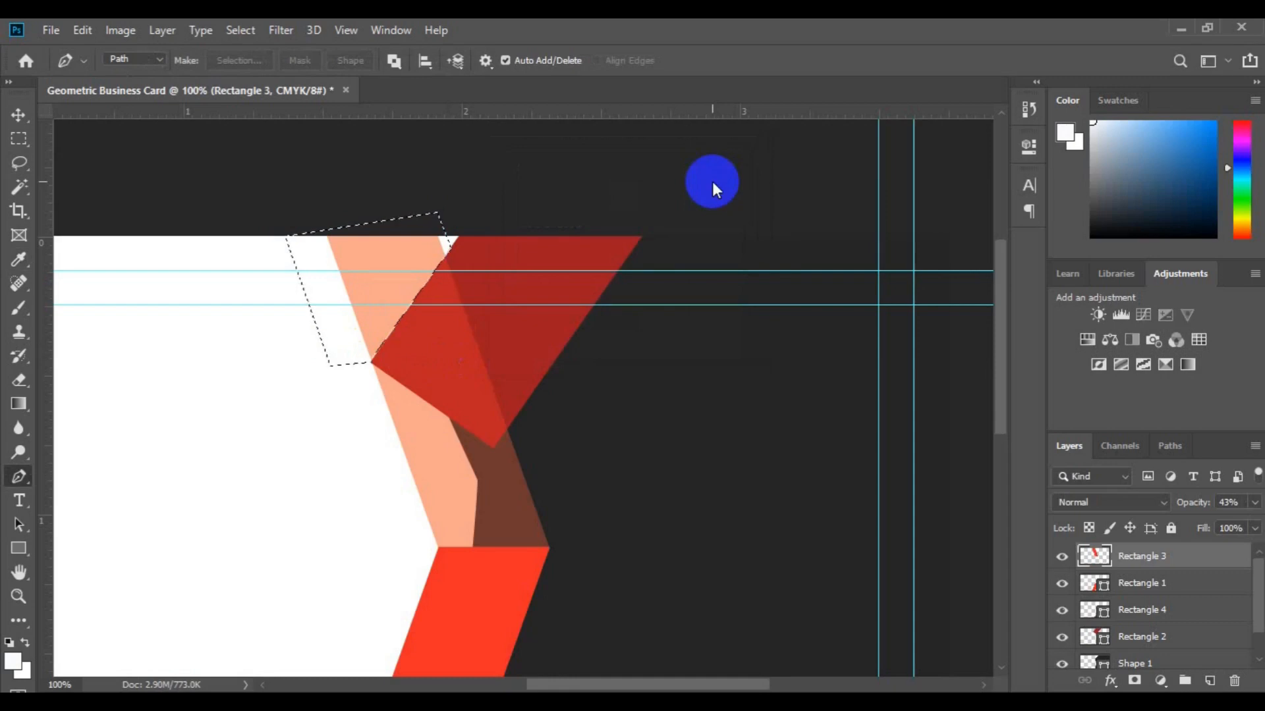
key(Delete)
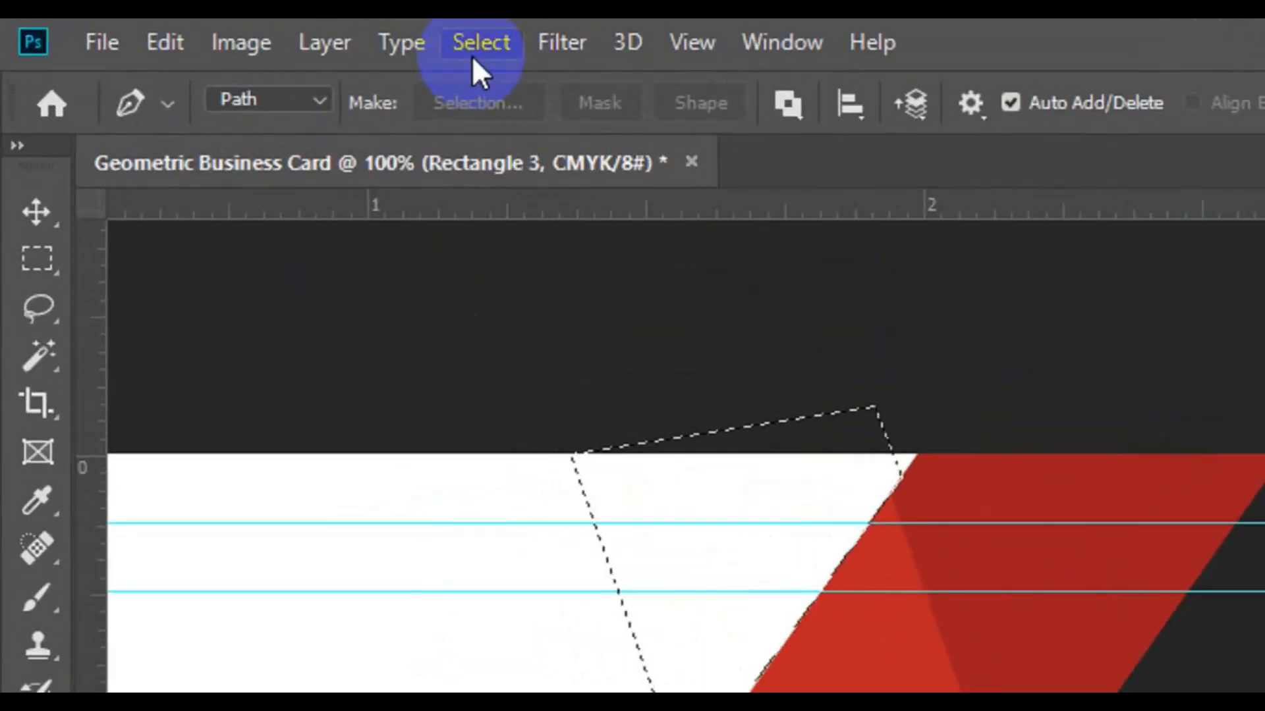
Deselect the erased area and zoom out to 50% to show the whole card.
click(472, 55)
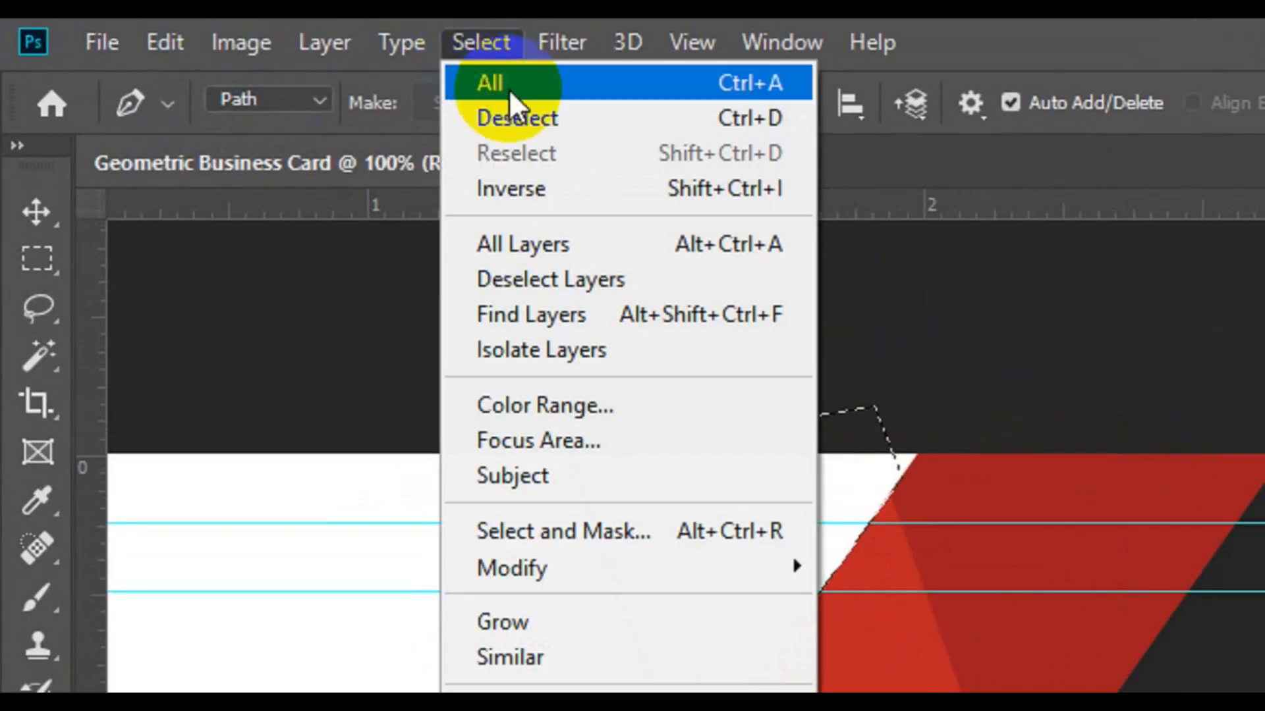
click(516, 108)
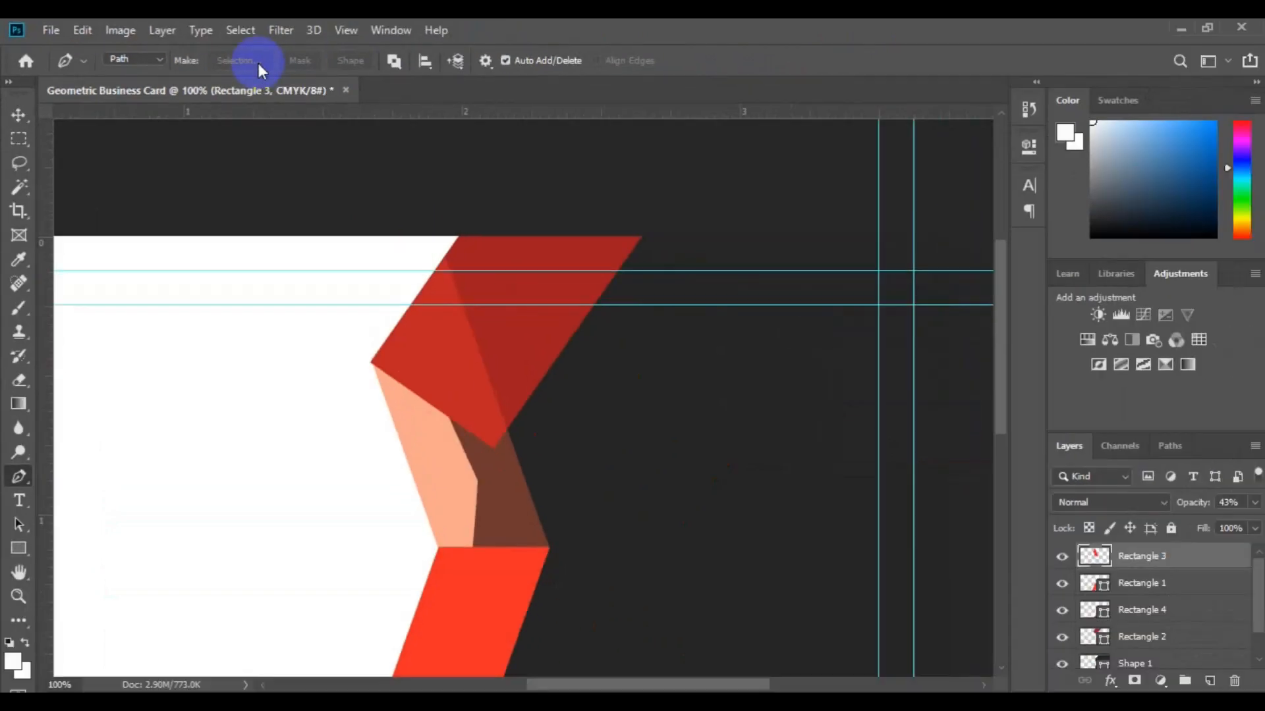
key(ctrl+minus)
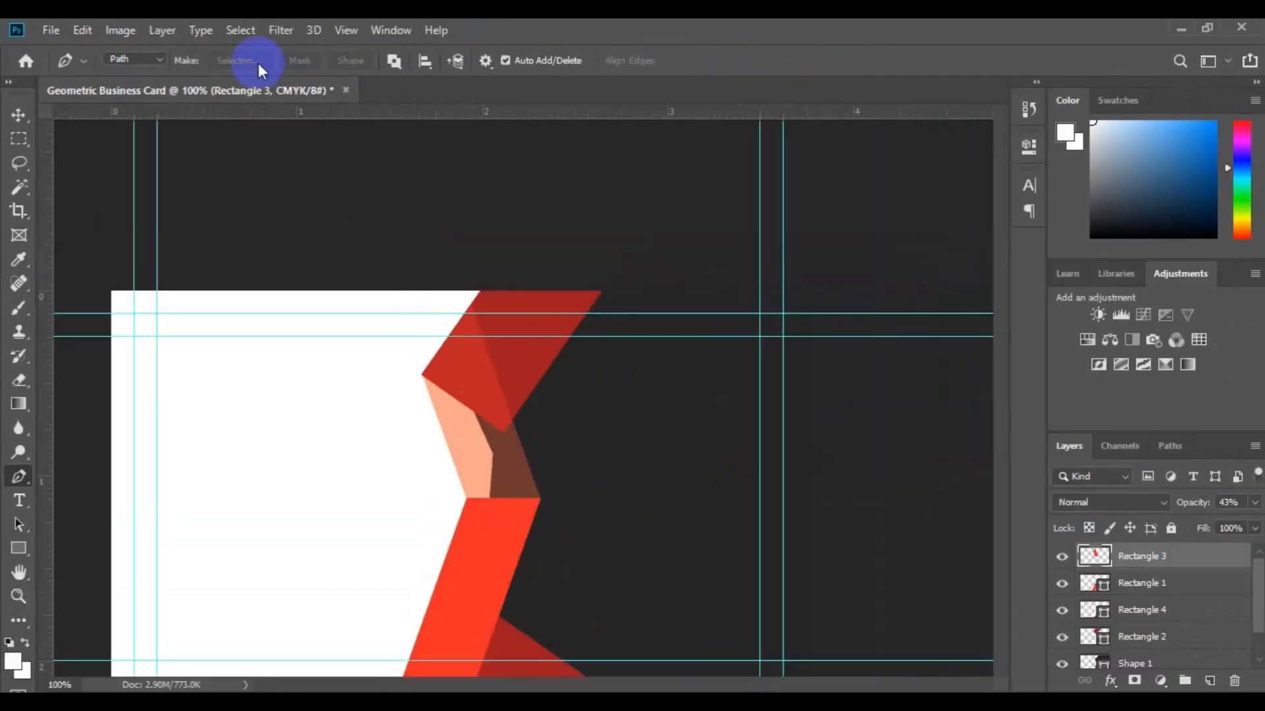
key(ctrl+minus)
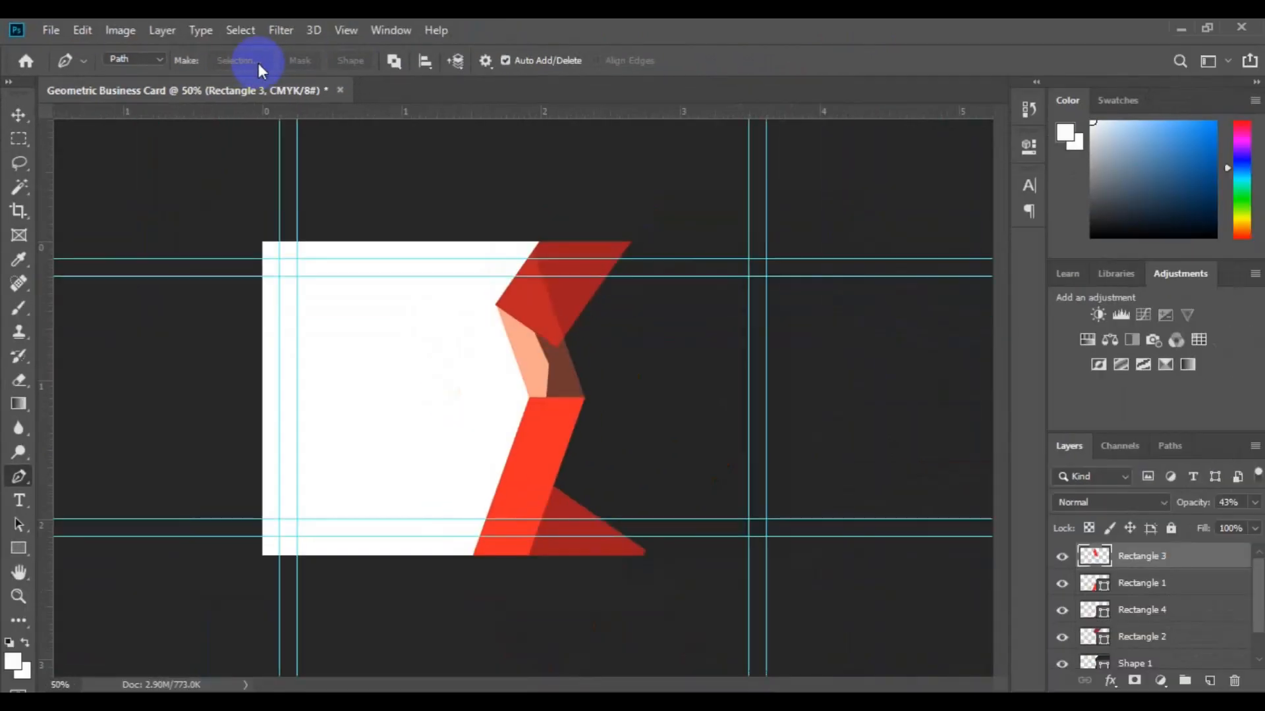
key(v)
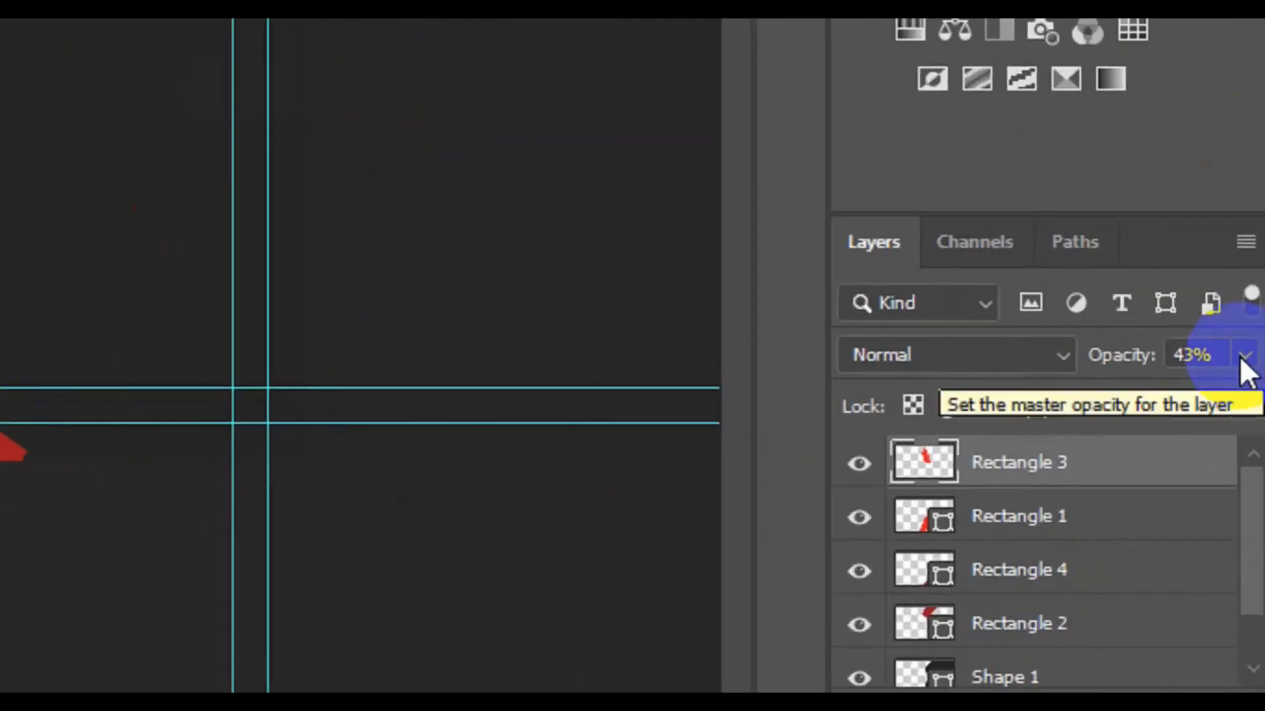
Raise Rectangle 3's opacity from 38% back to 100%, making the zigzag solid red.
click(1244, 355)
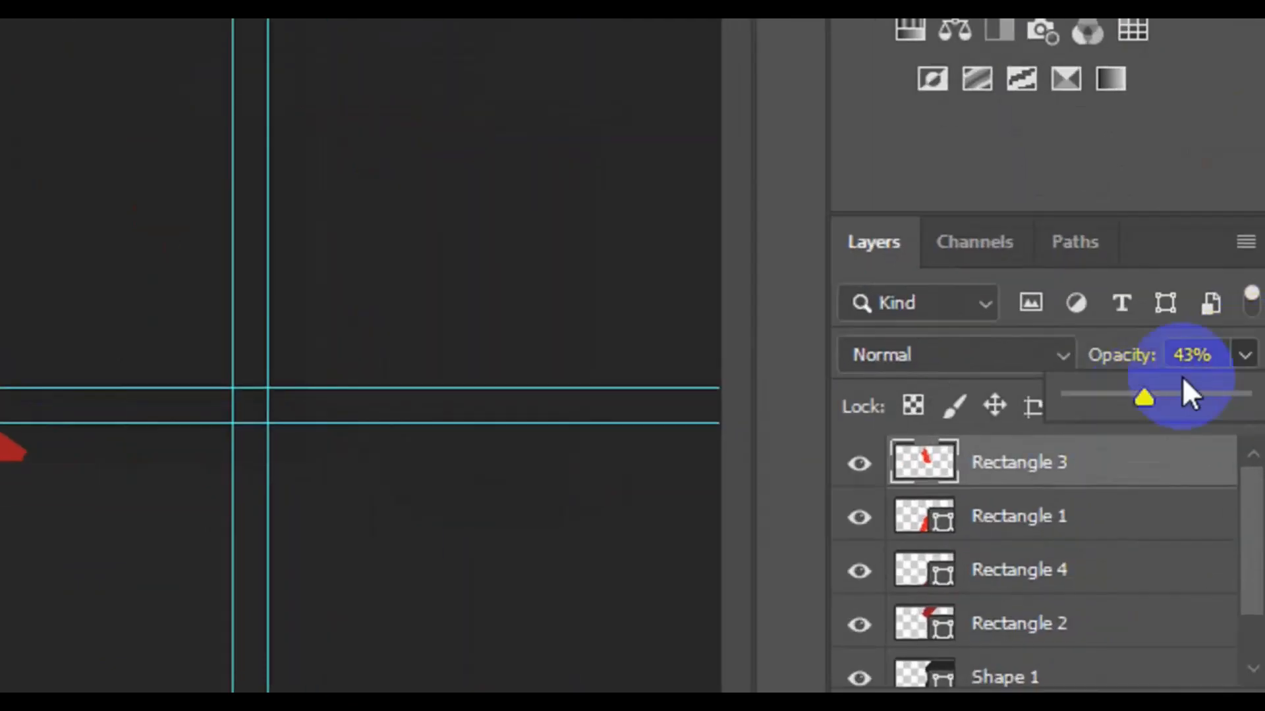
drag(1148, 398, 1241, 398)
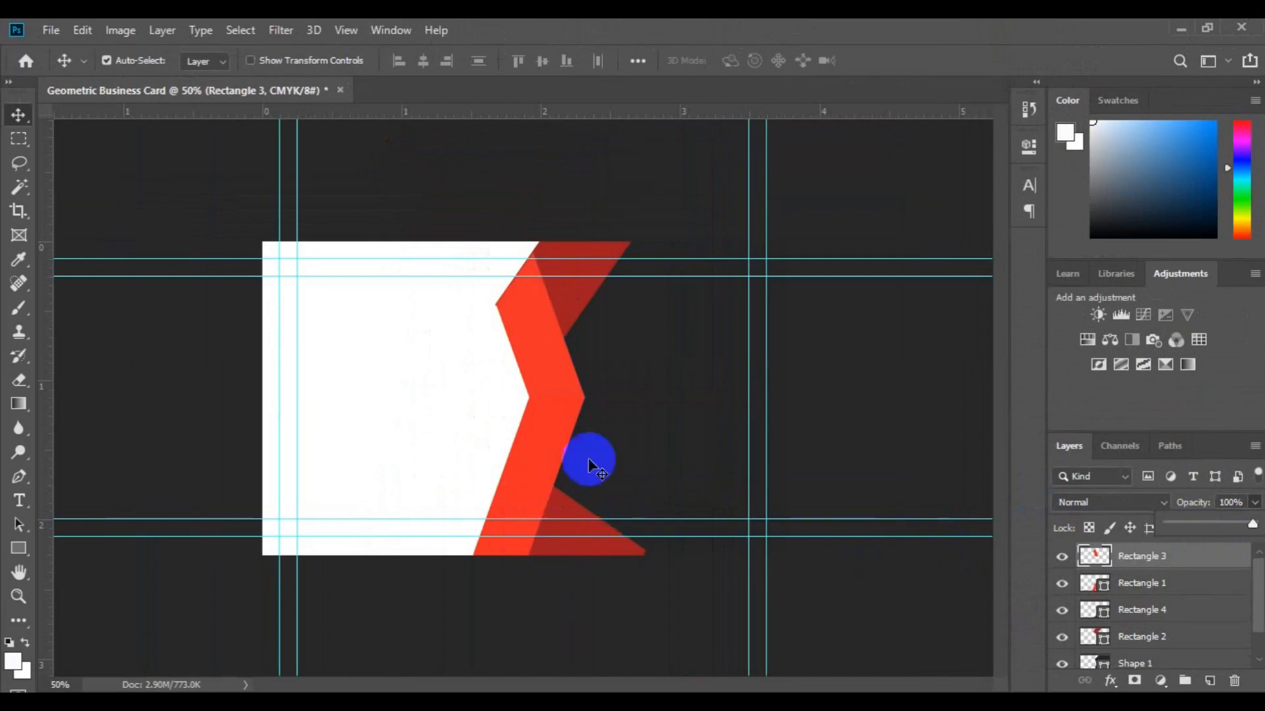
click(570, 478)
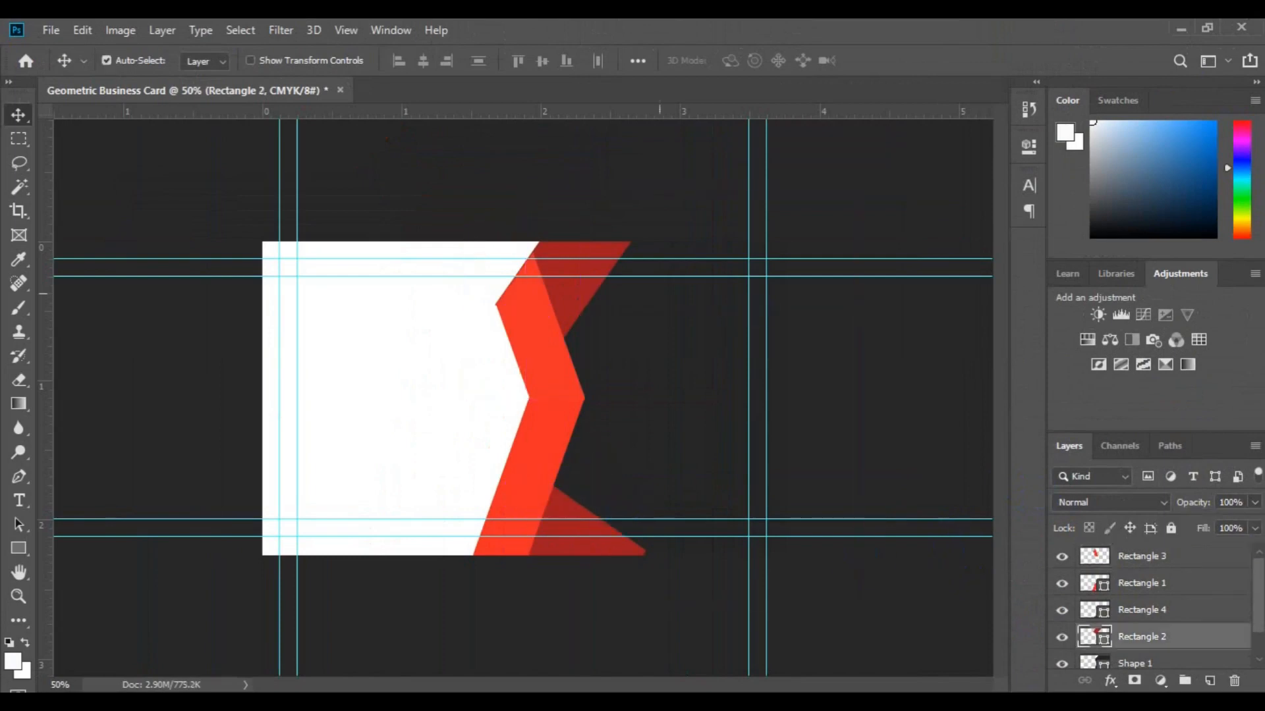
click(668, 452)
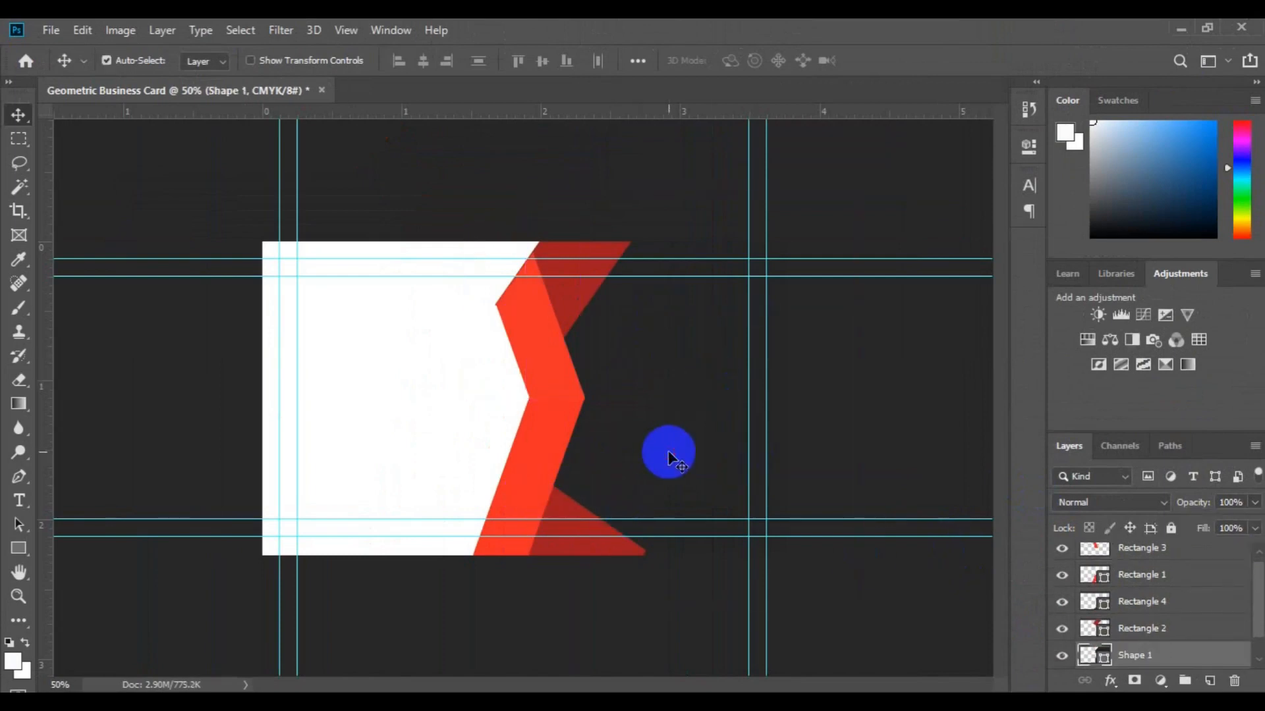
Change the Shape 1 panel's fill colour to dark navy #020a1c.
click(1104, 659)
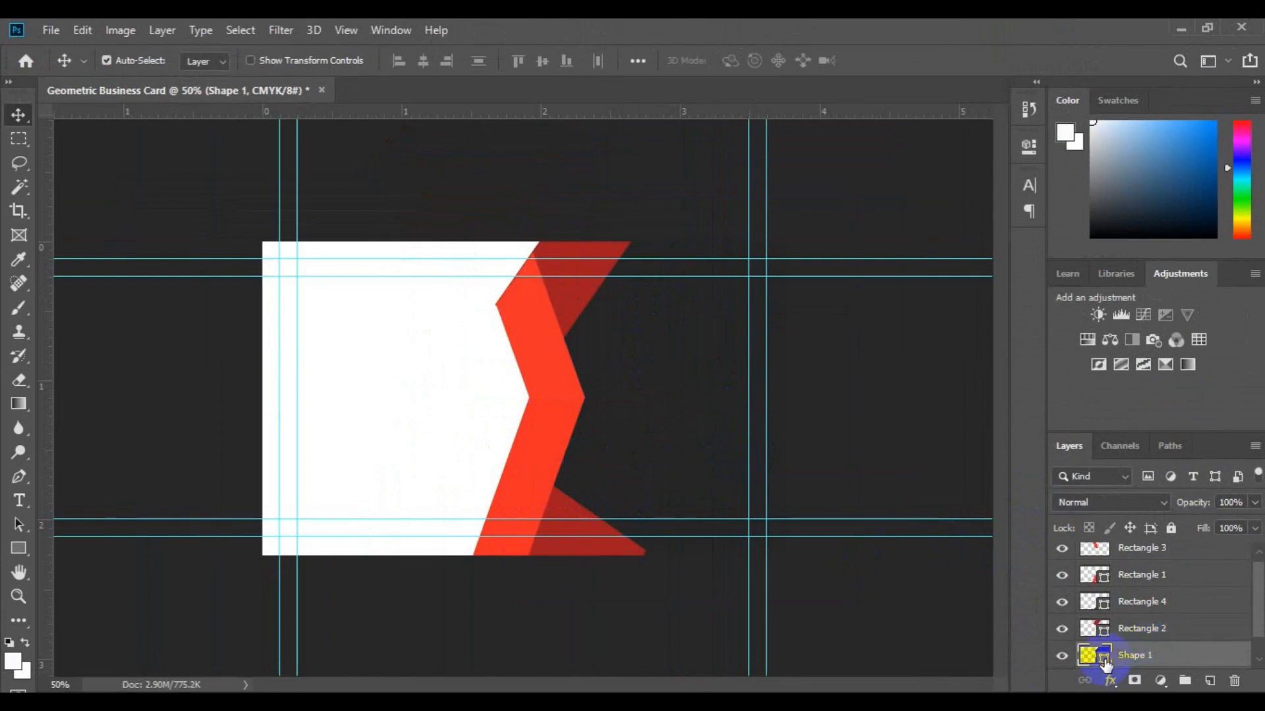
double_click(1105, 658)
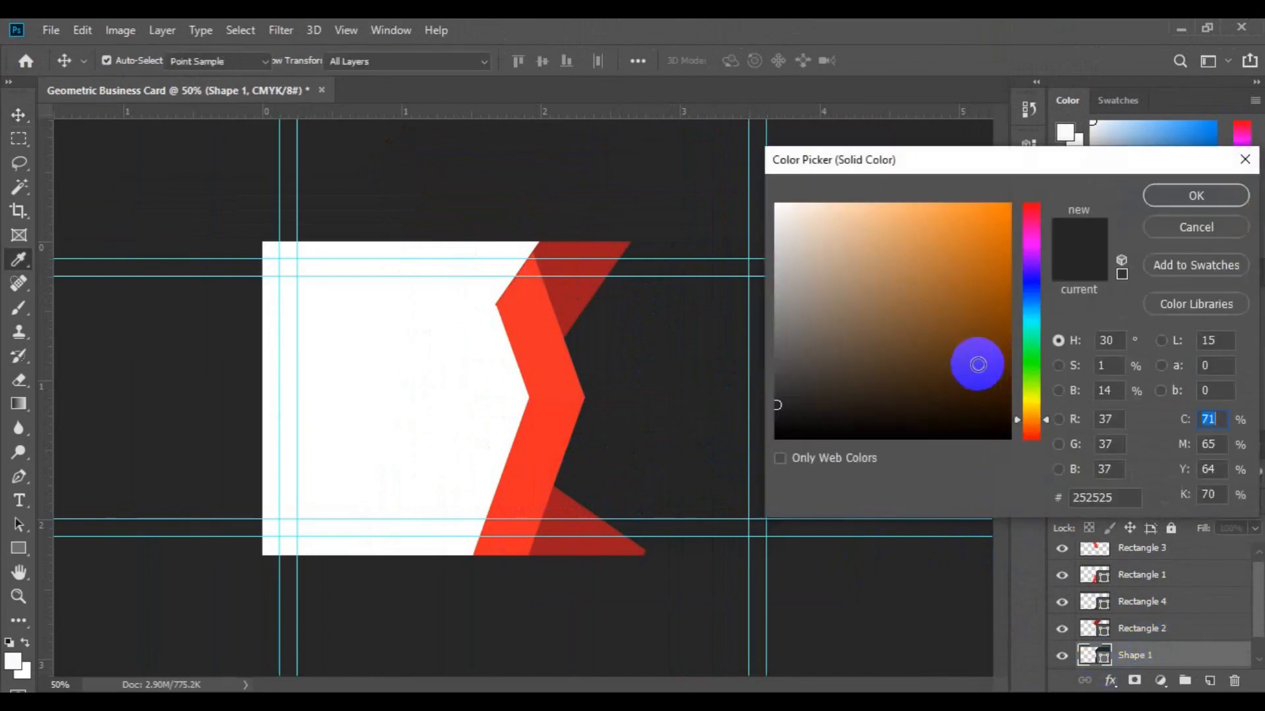
click(1032, 307)
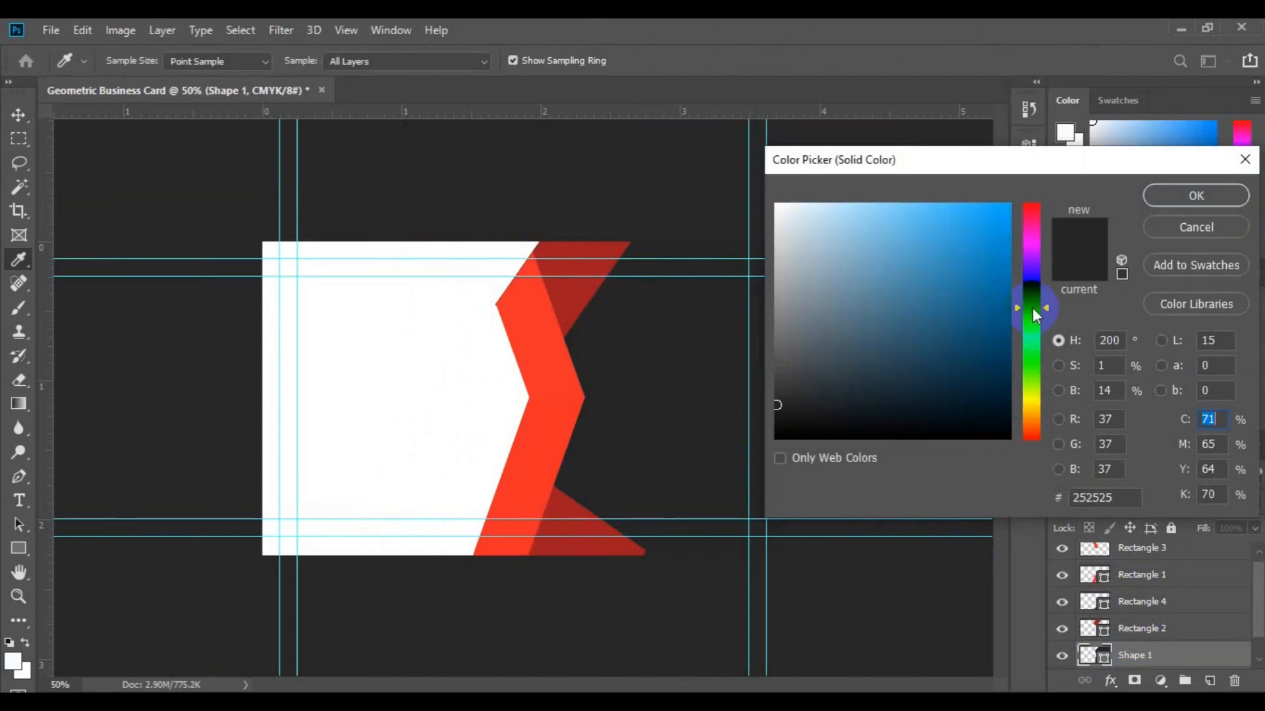
click(1033, 295)
drag(982, 391, 991, 413)
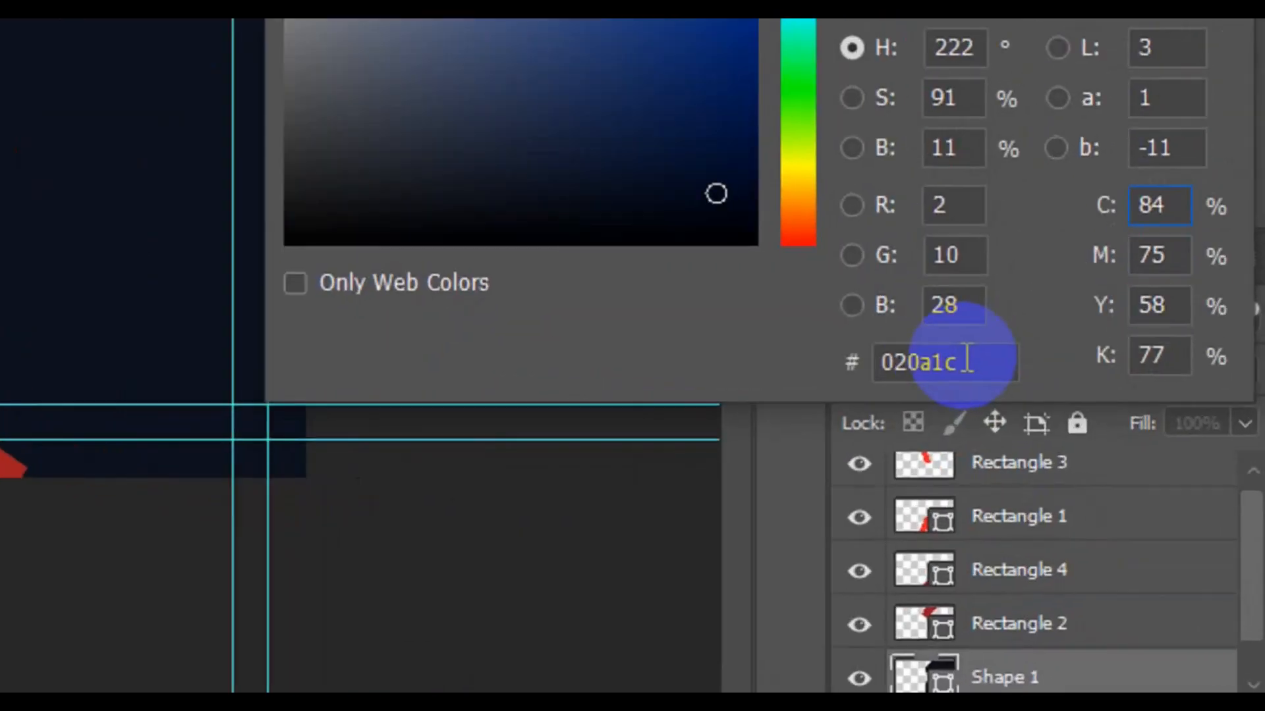
drag(976, 361, 885, 367)
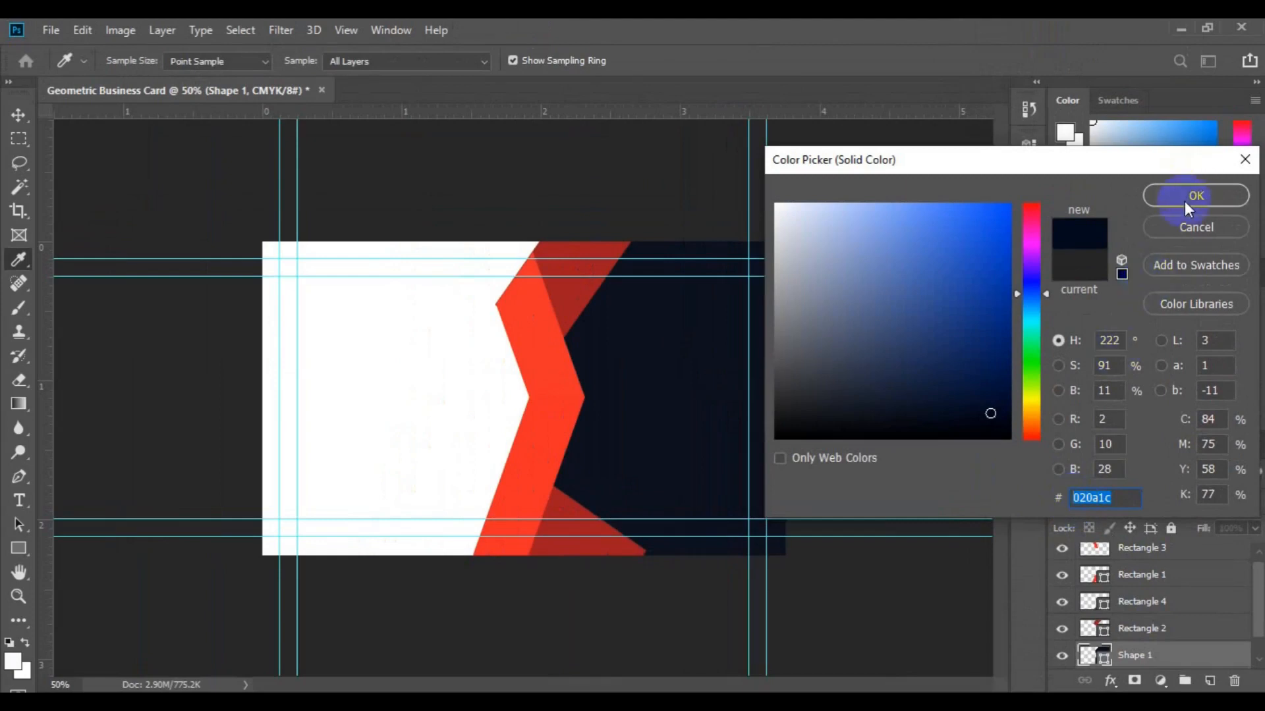
click(1184, 200)
click(451, 334)
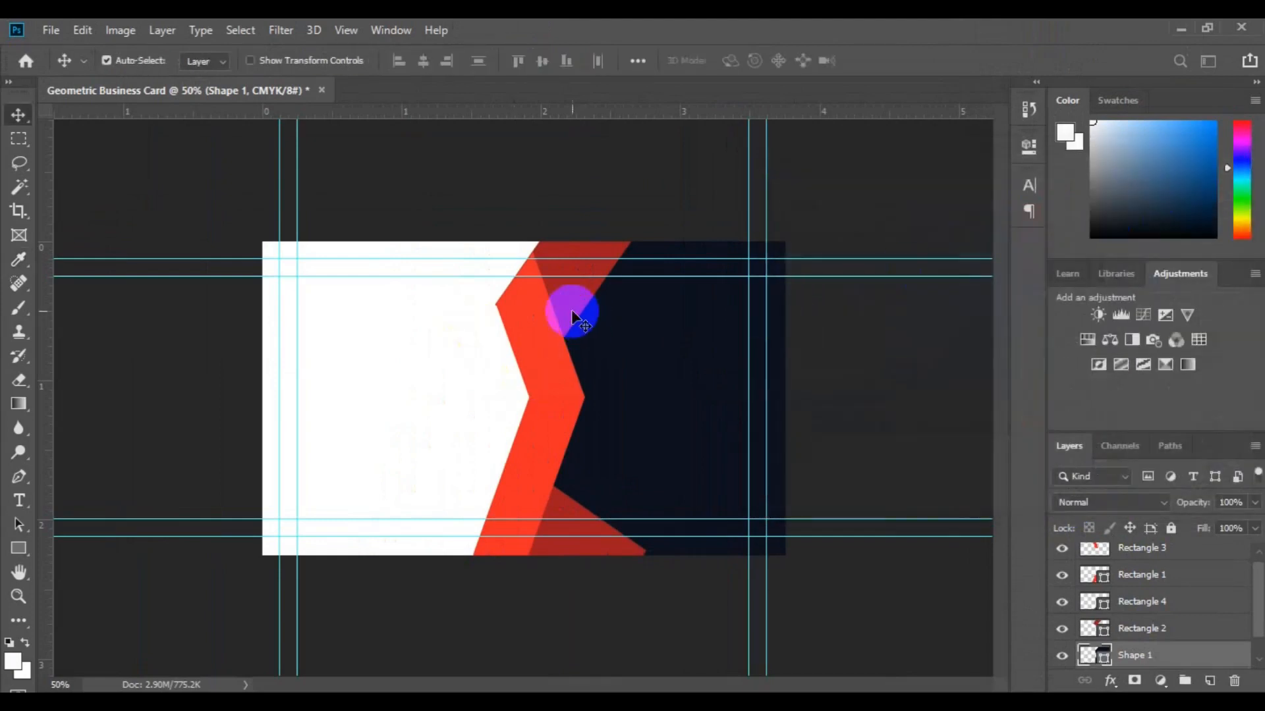
click(503, 516)
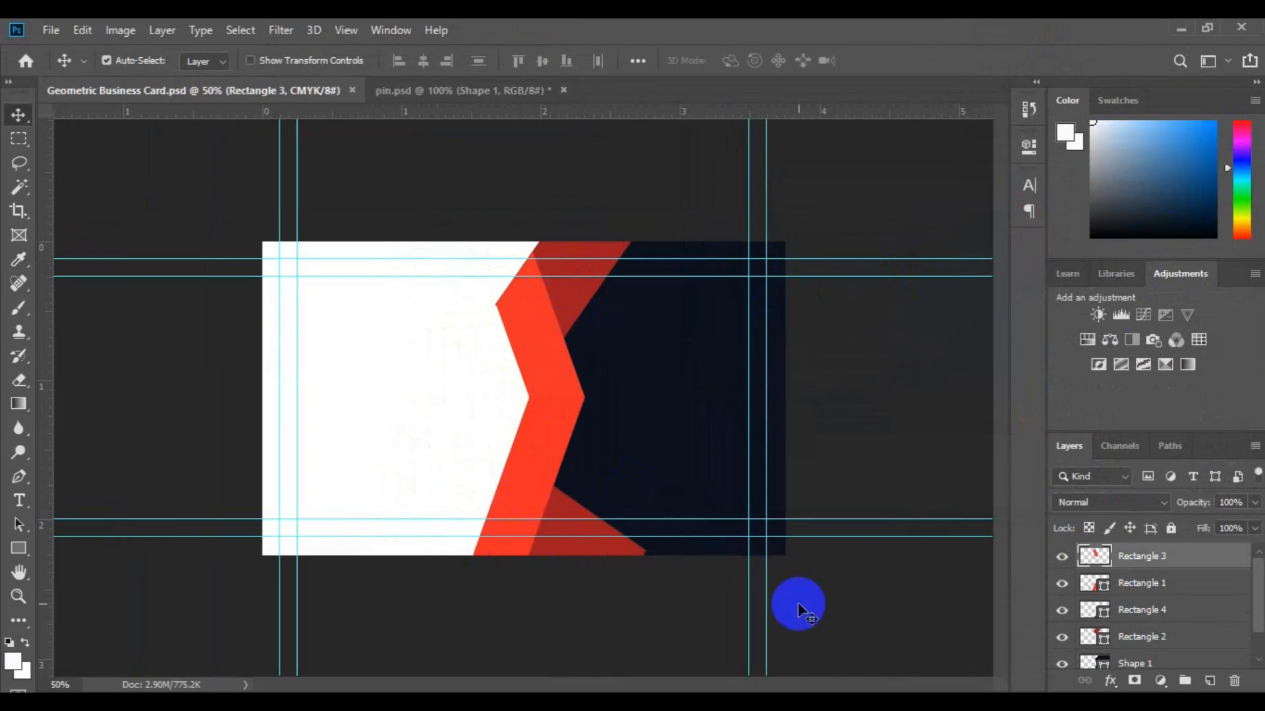
Bring the world map Shape 1 layer from pin.psd into the card above Background.
scroll(1251, 652, down, 1)
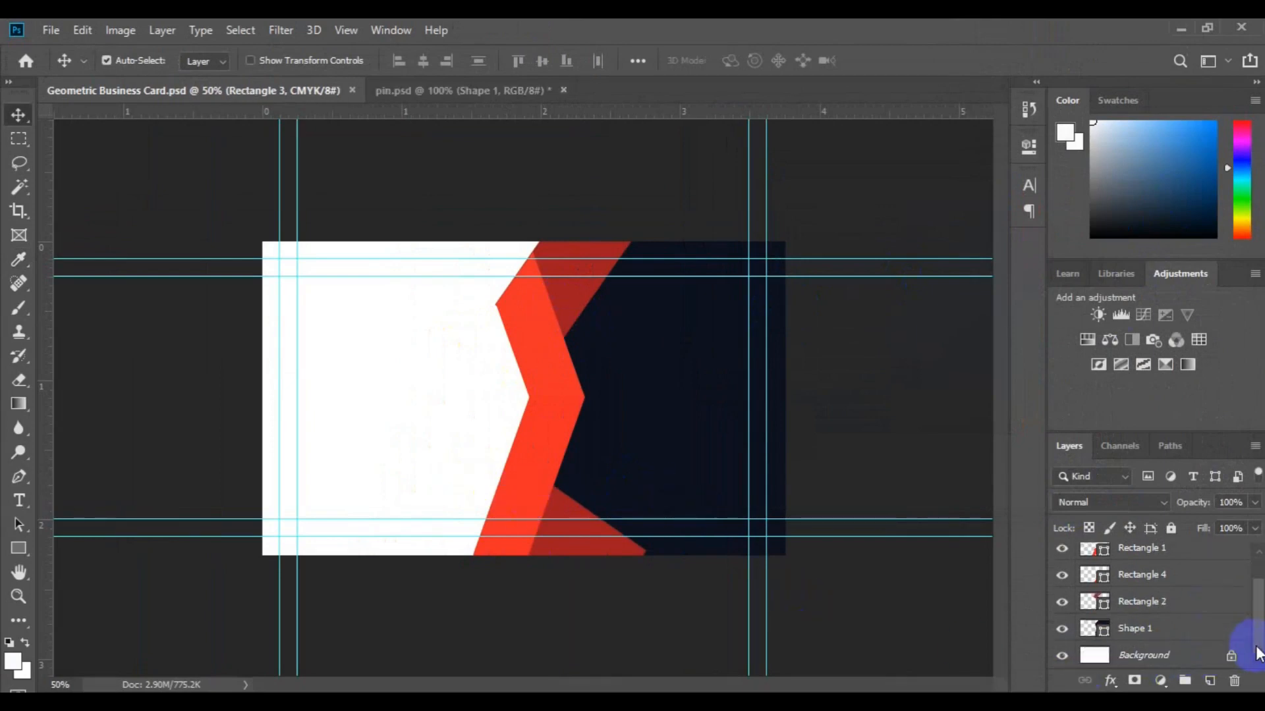
click(1177, 656)
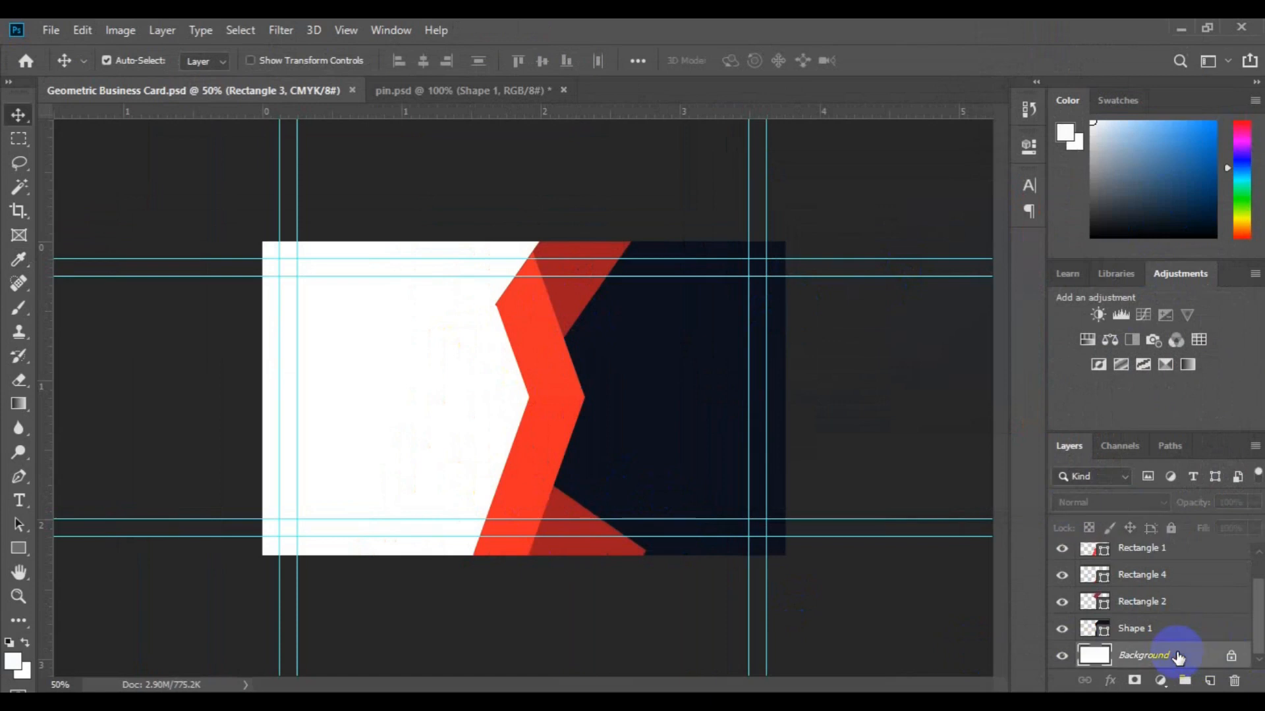
click(455, 86)
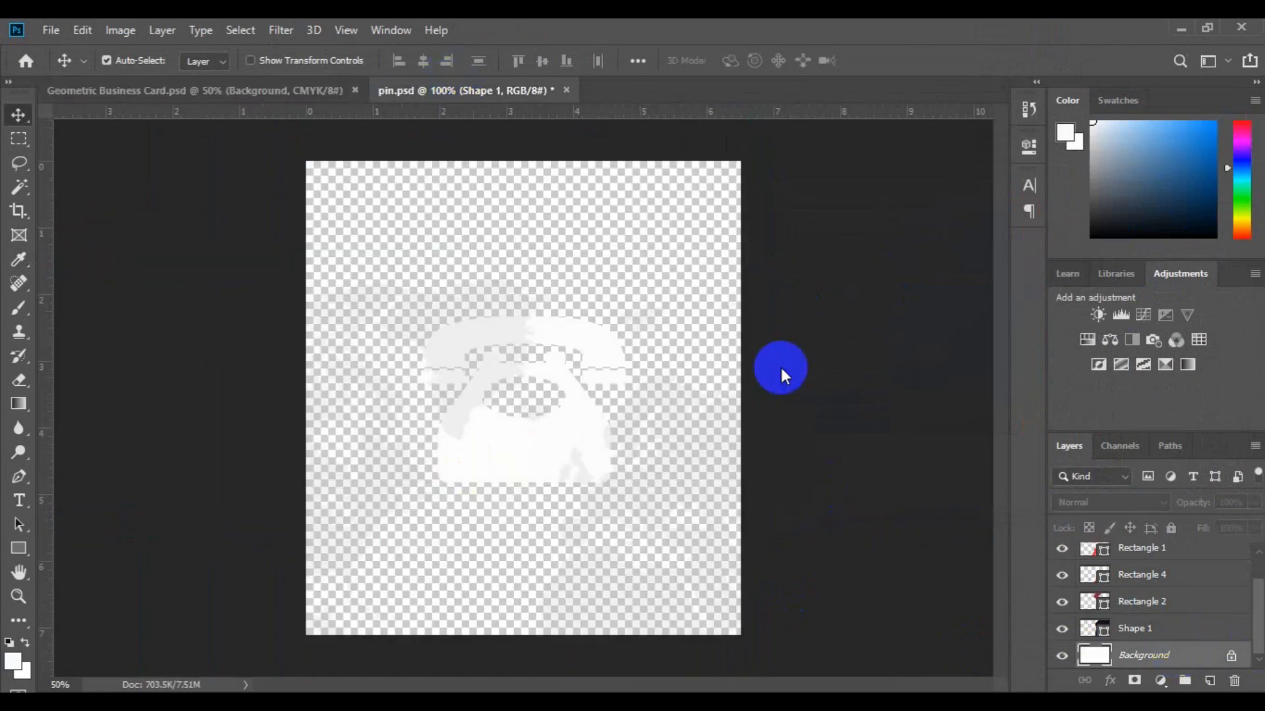
drag(1165, 642, 409, 370)
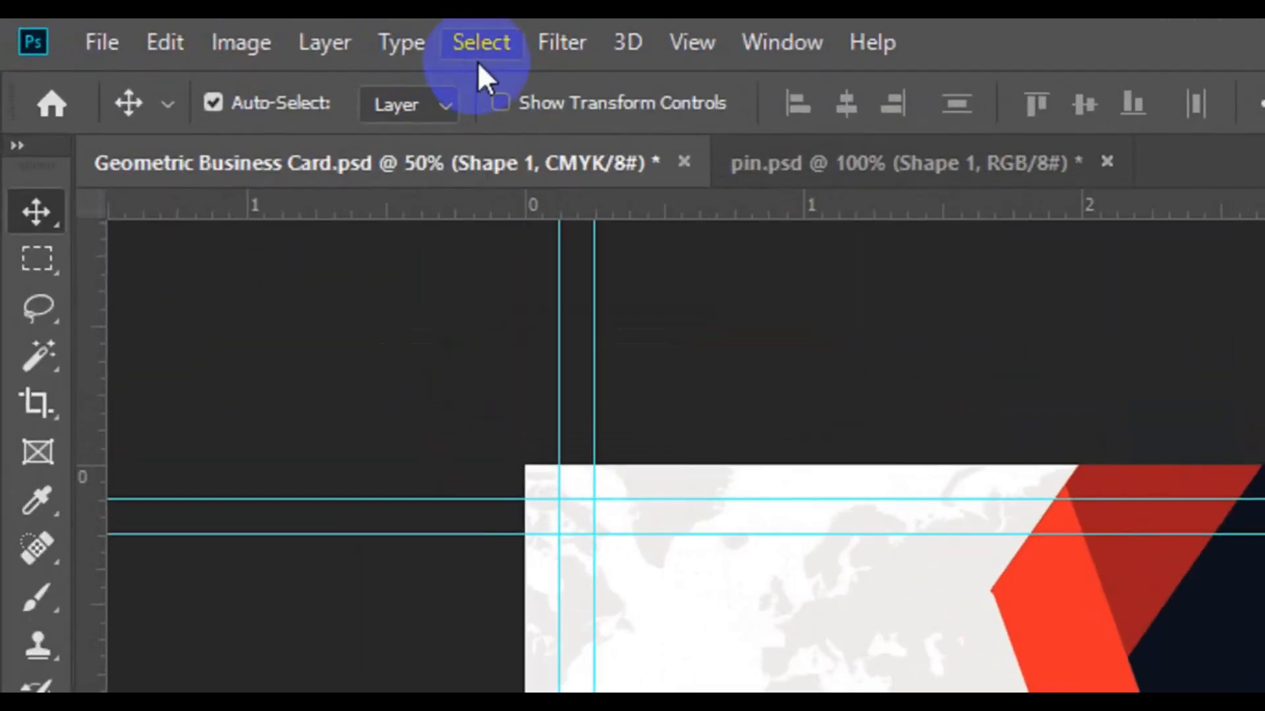
Centre the world map horizontally and vertically on the card, then deselect.
click(478, 58)
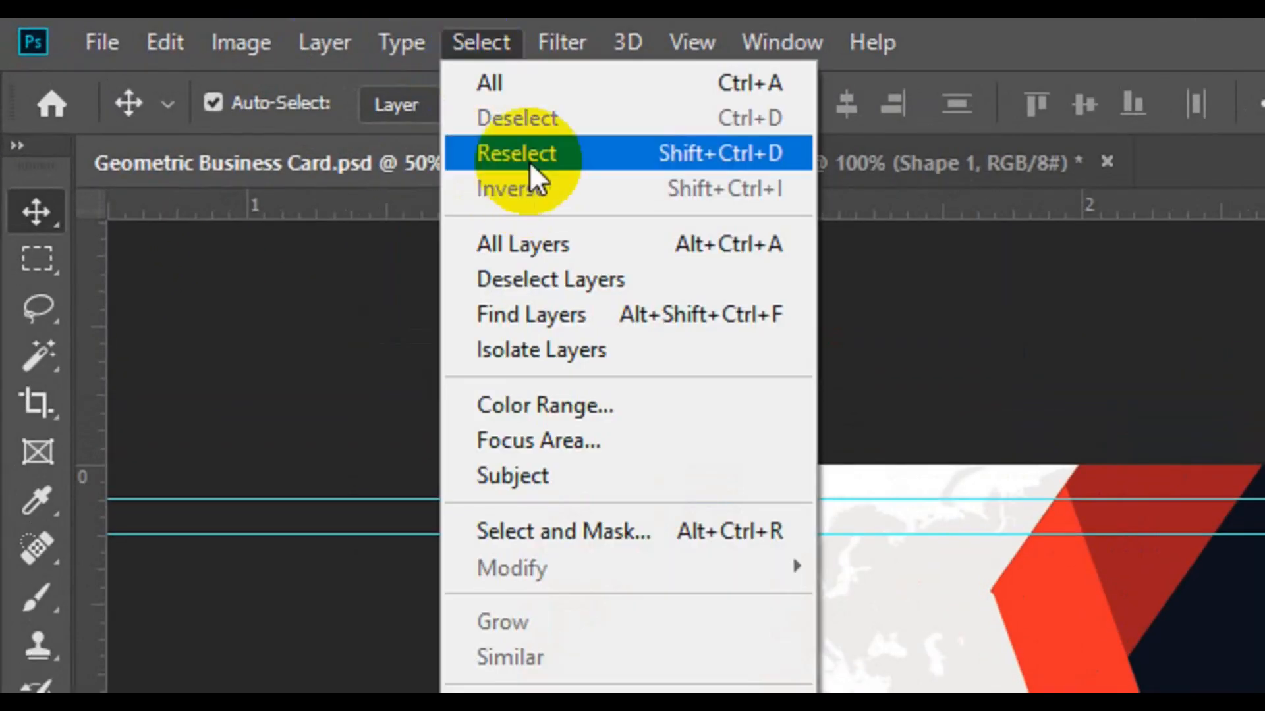
click(524, 89)
click(845, 99)
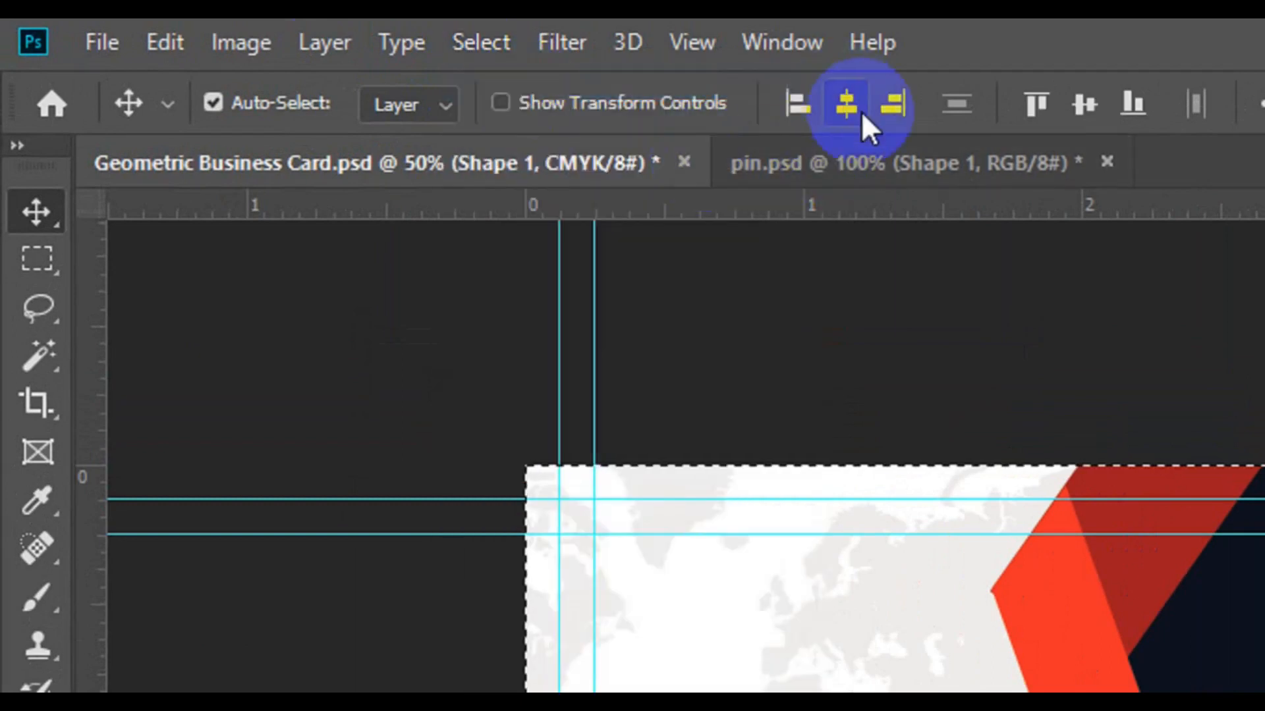
click(1083, 103)
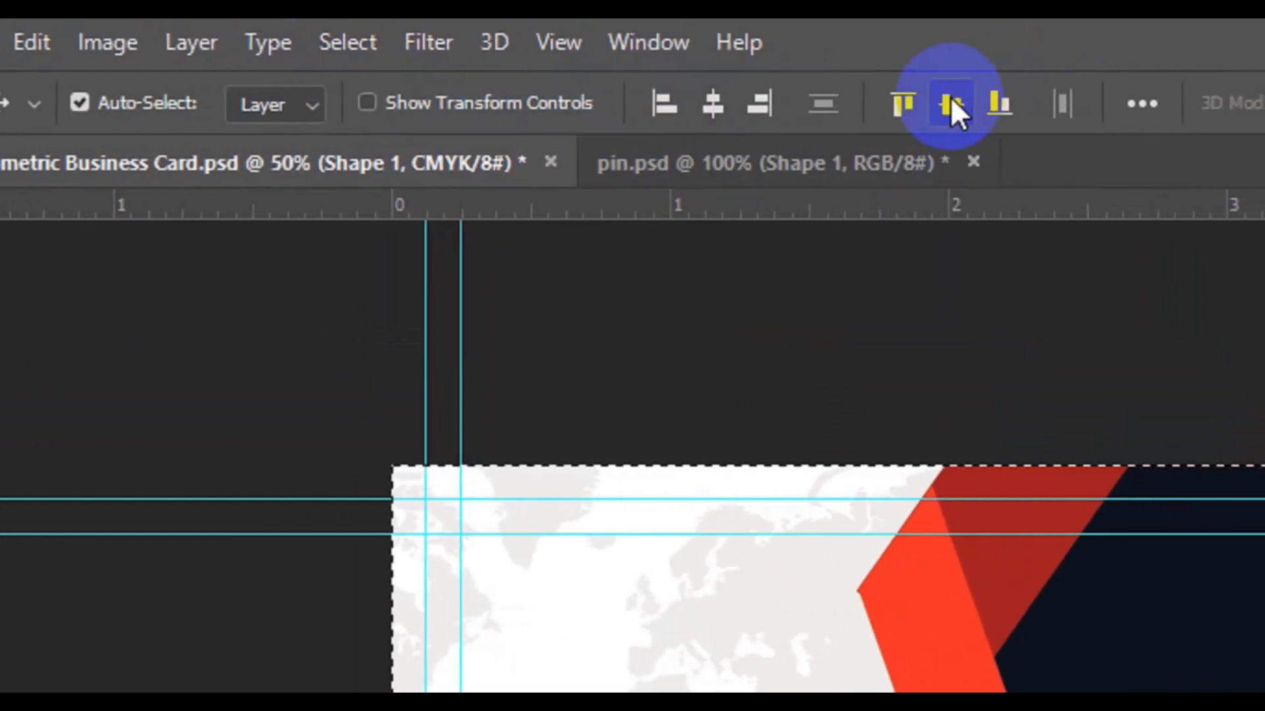
click(356, 58)
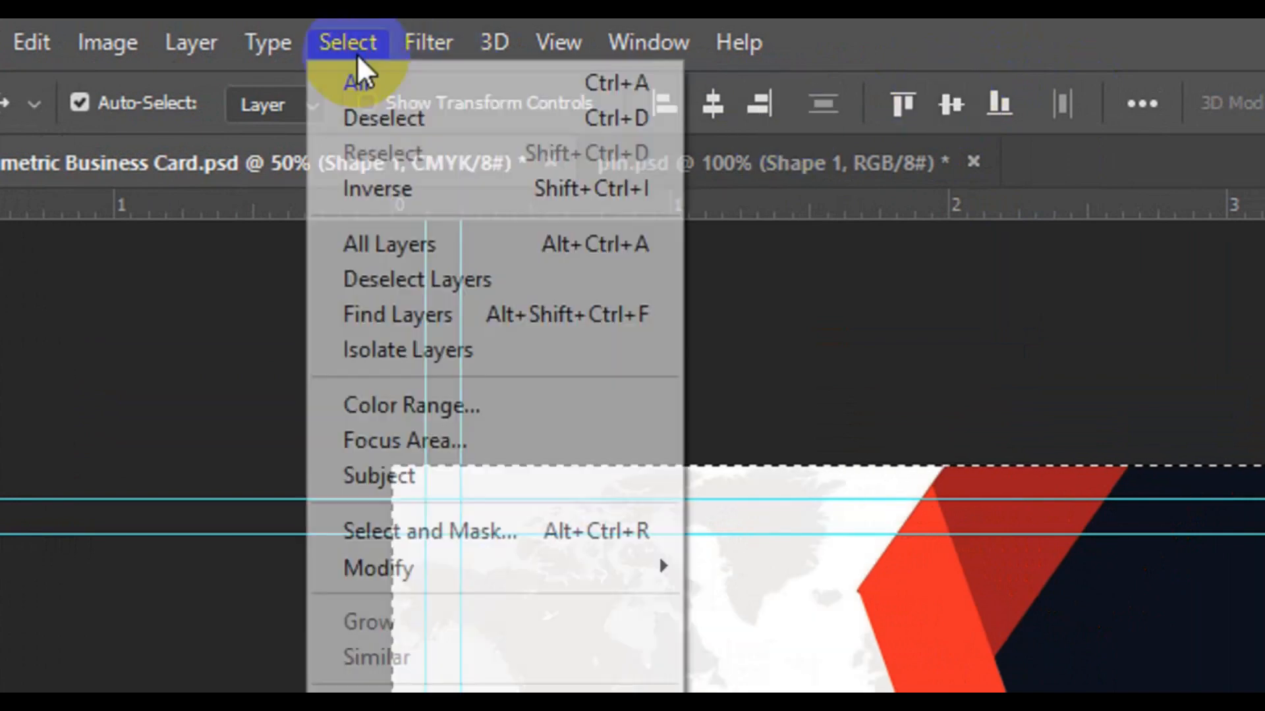
click(421, 128)
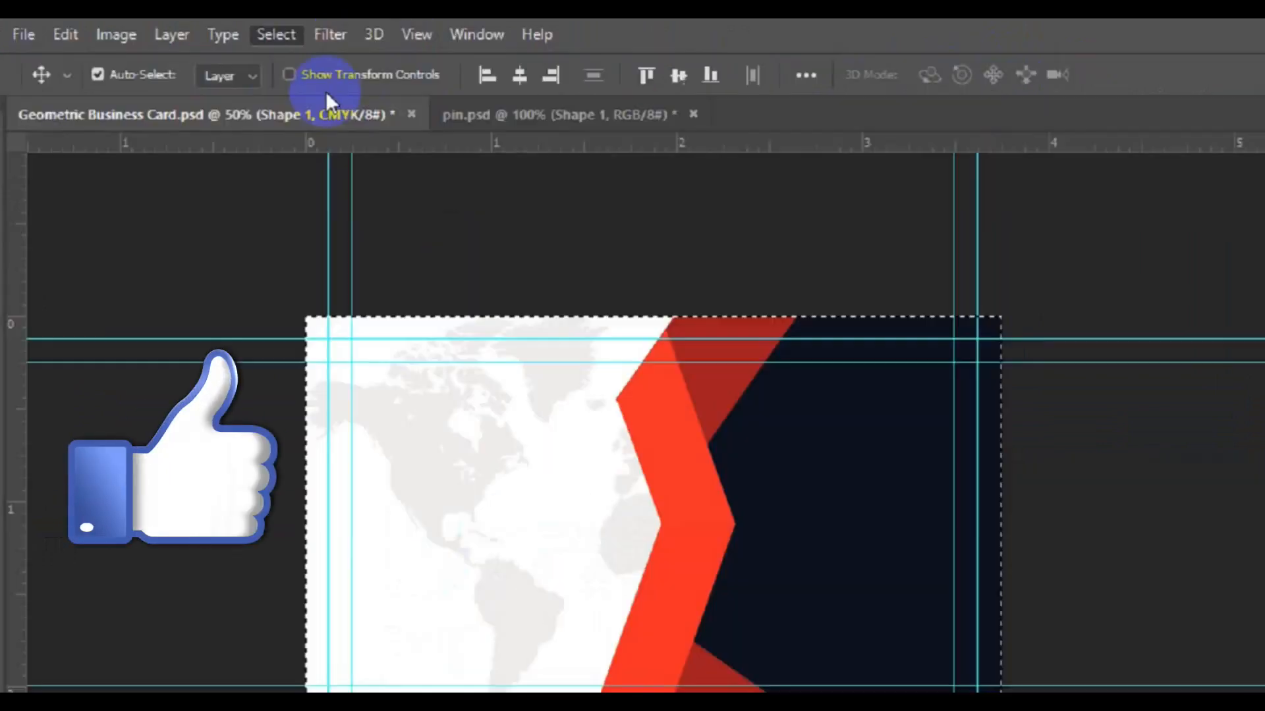
click(531, 545)
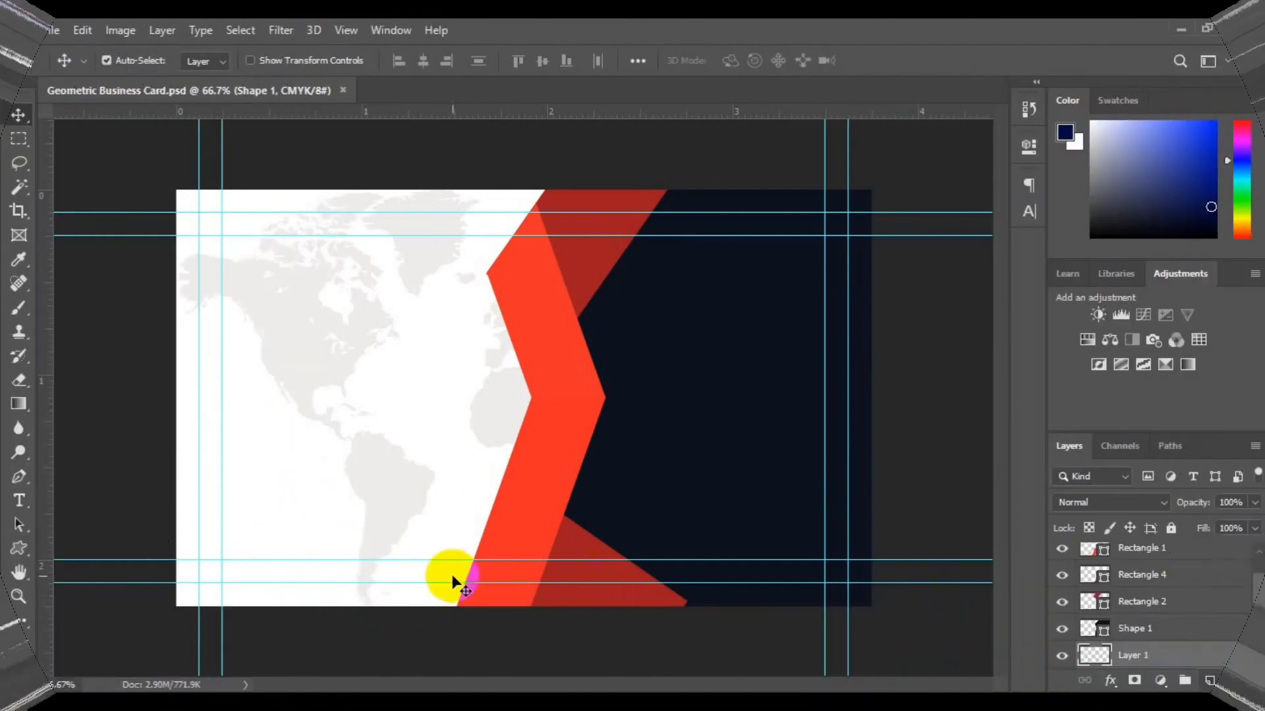
Type the person's name and CREATIVE DIRECTOR in Roboto Bold 12 pt at the card's top left.
click(19, 501)
click(512, 64)
click(493, 167)
click(407, 62)
click(404, 198)
click(239, 260)
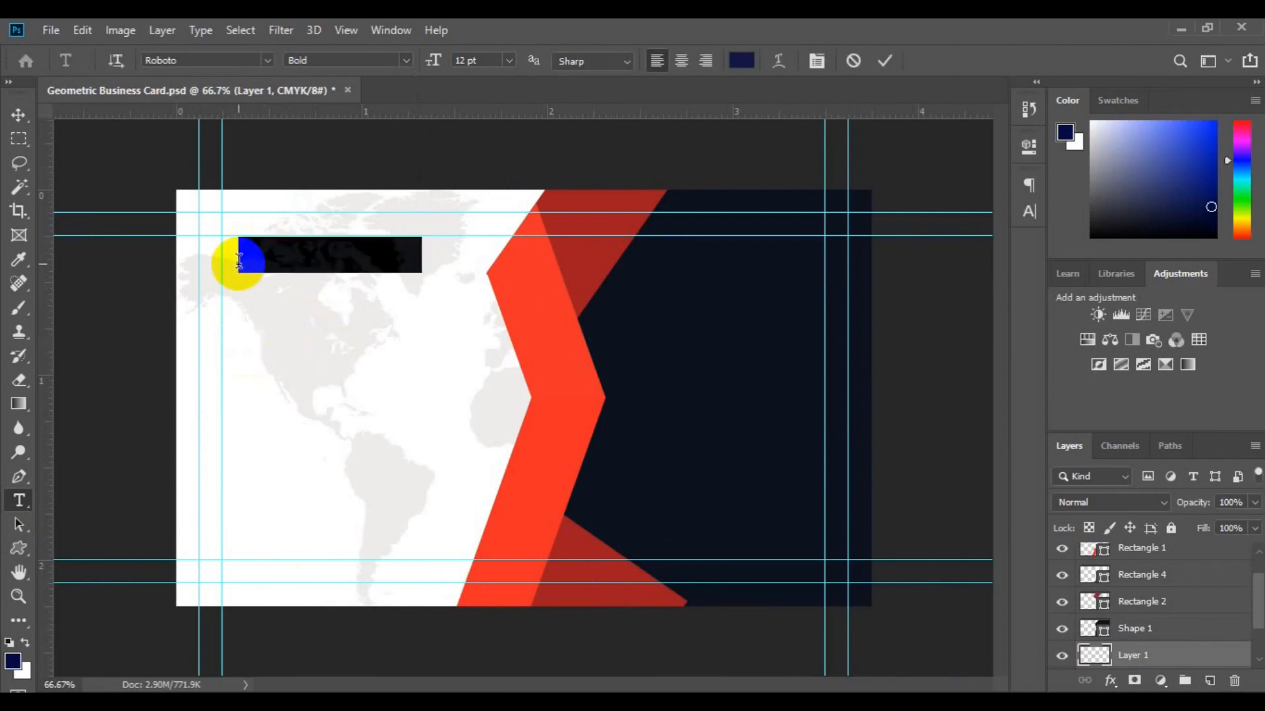
key(BackSpace)
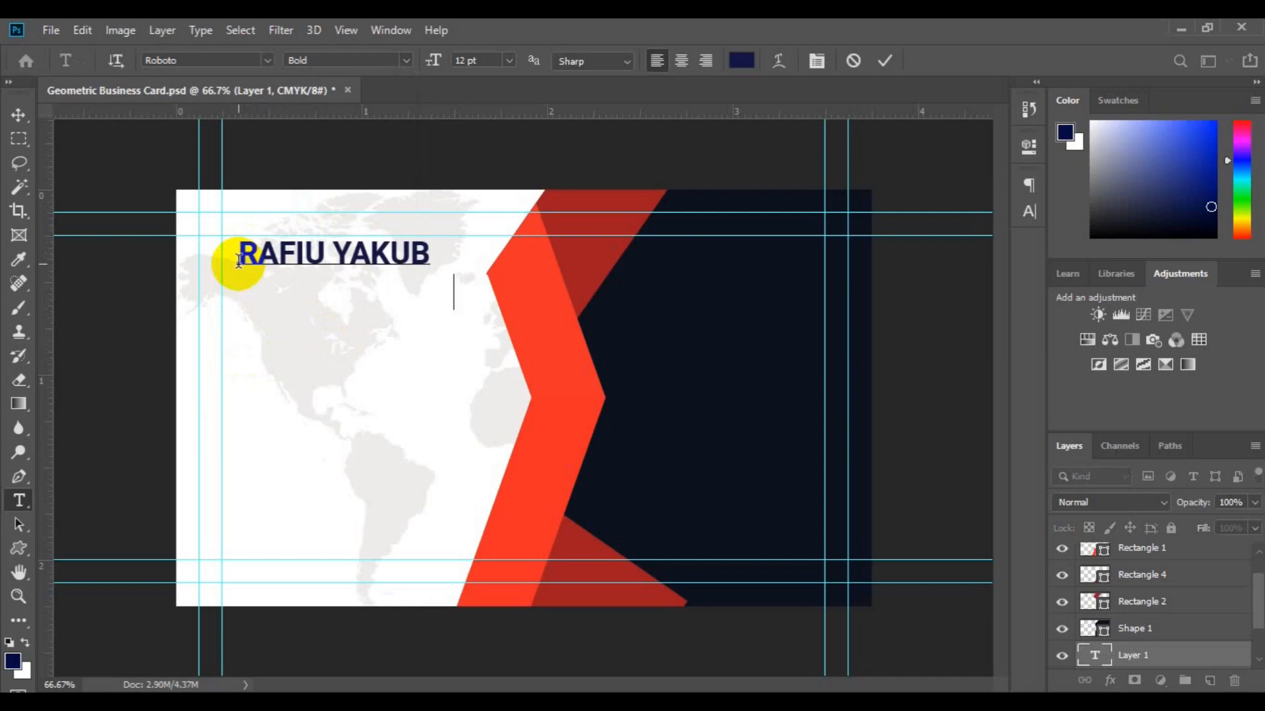
key(Return)
text(CREATIVE DIRECTOR)
Make the surname and title Light, shrink the title to 6 pt, and align the text to the guide.
shift+click(333, 244)
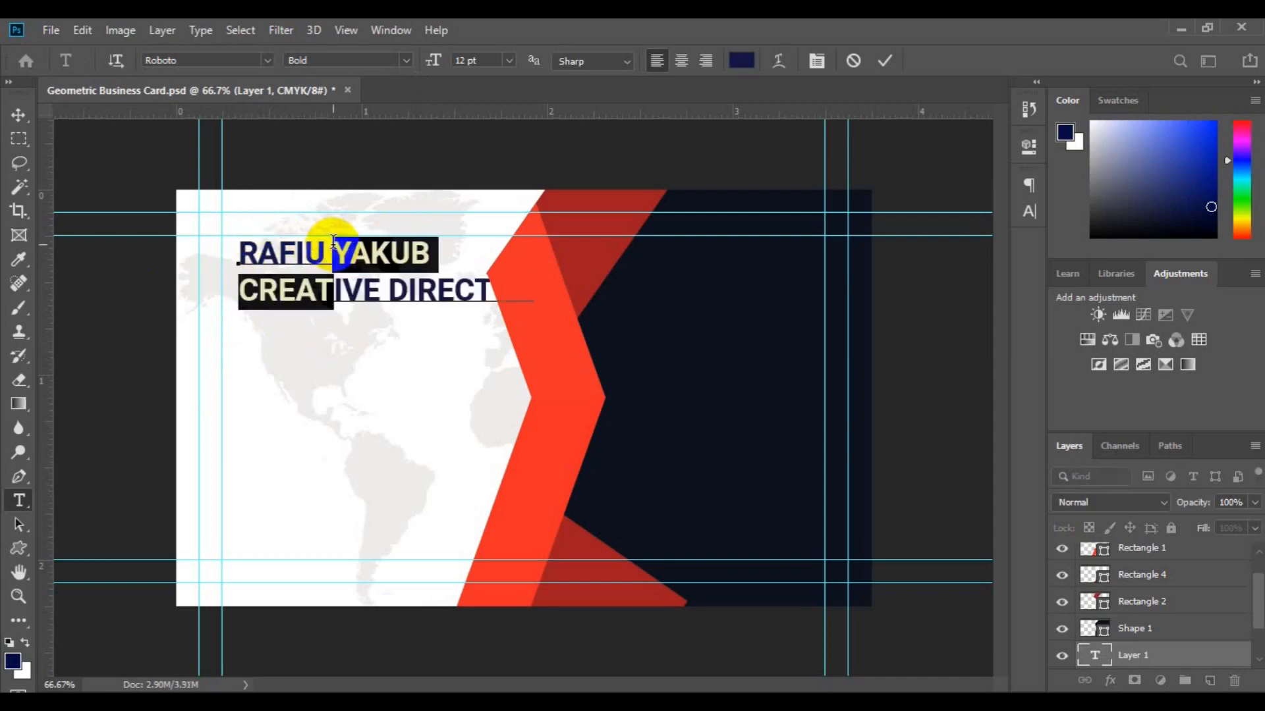
click(406, 60)
click(316, 115)
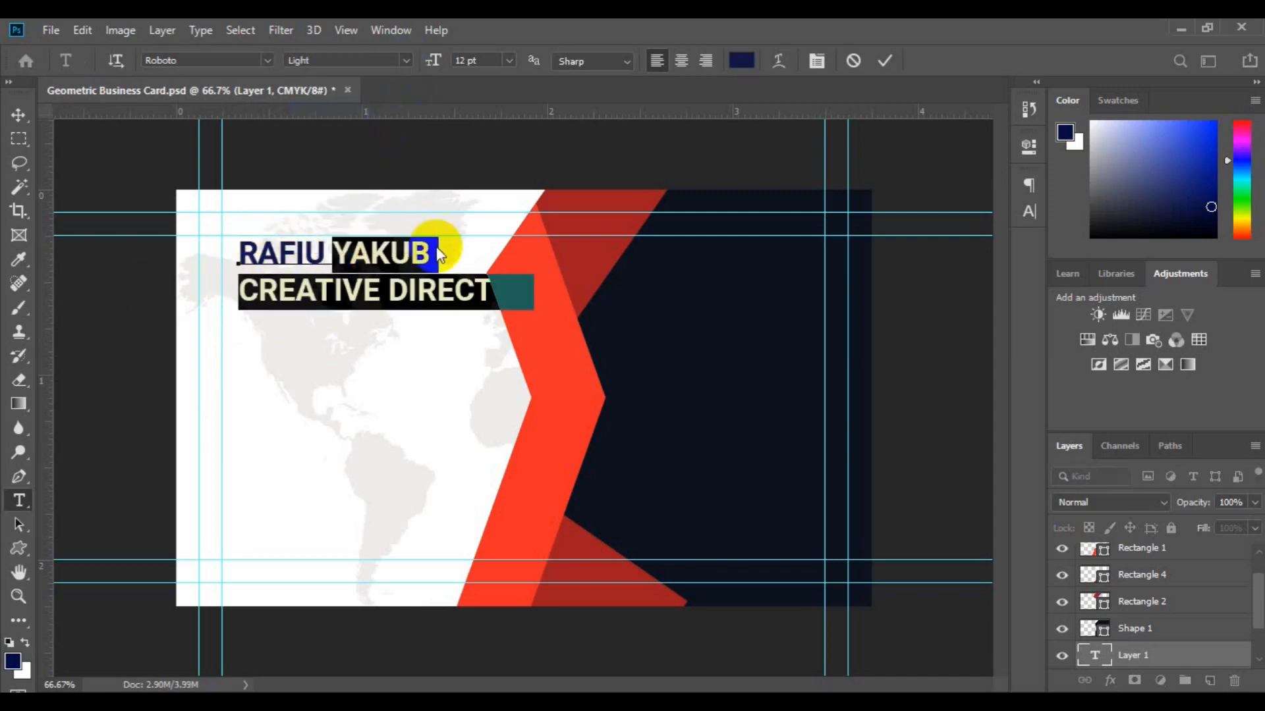
click(241, 296)
key(shift+End)
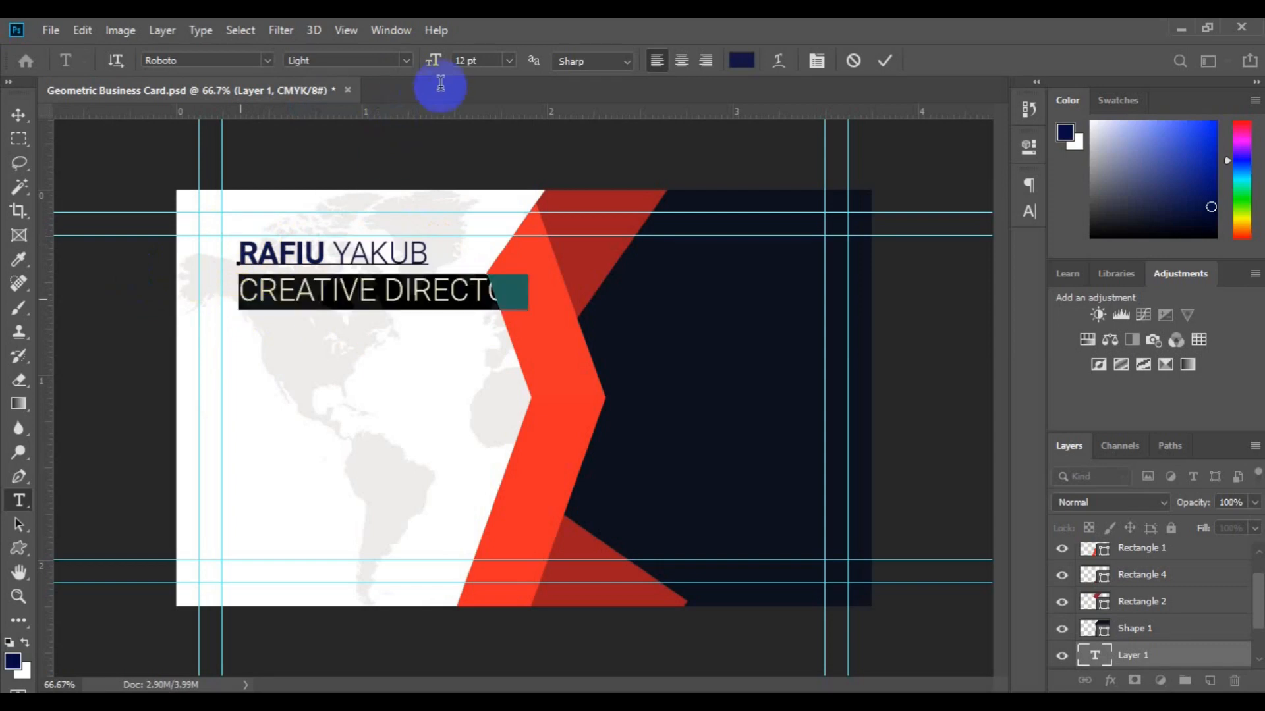
click(508, 61)
click(499, 101)
key(ctrl+Return)
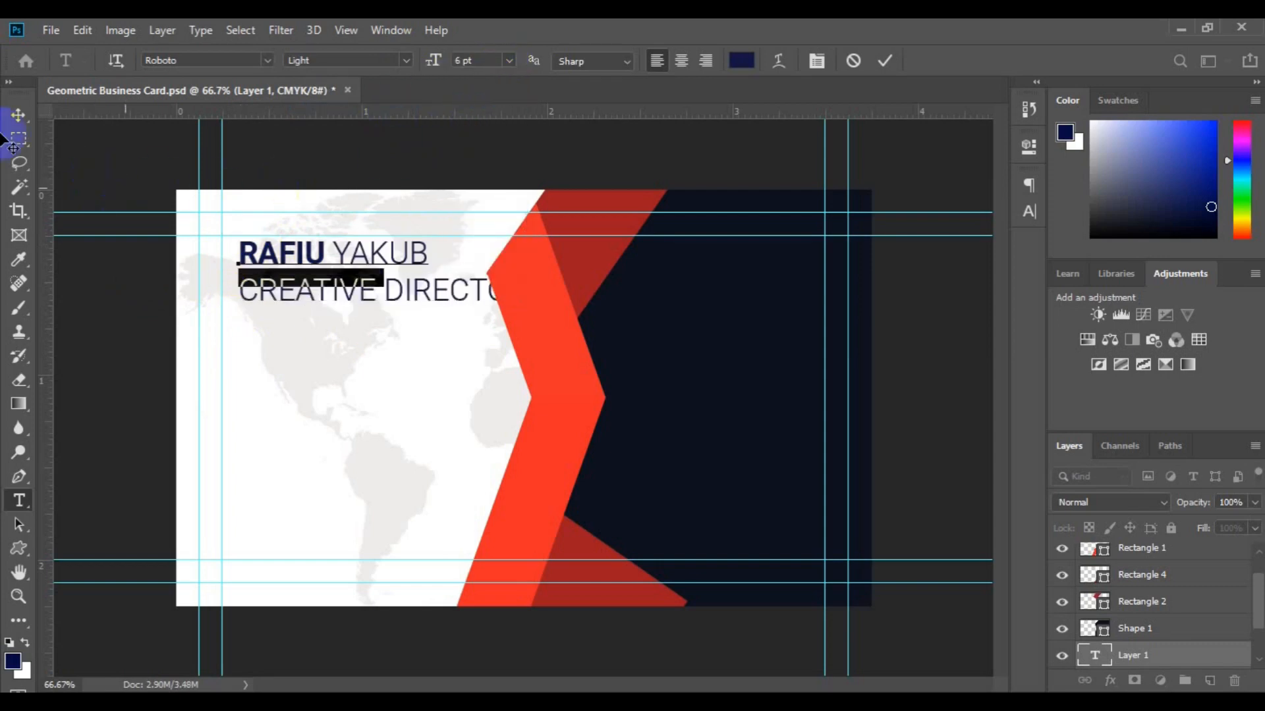
drag(268, 264, 251, 266)
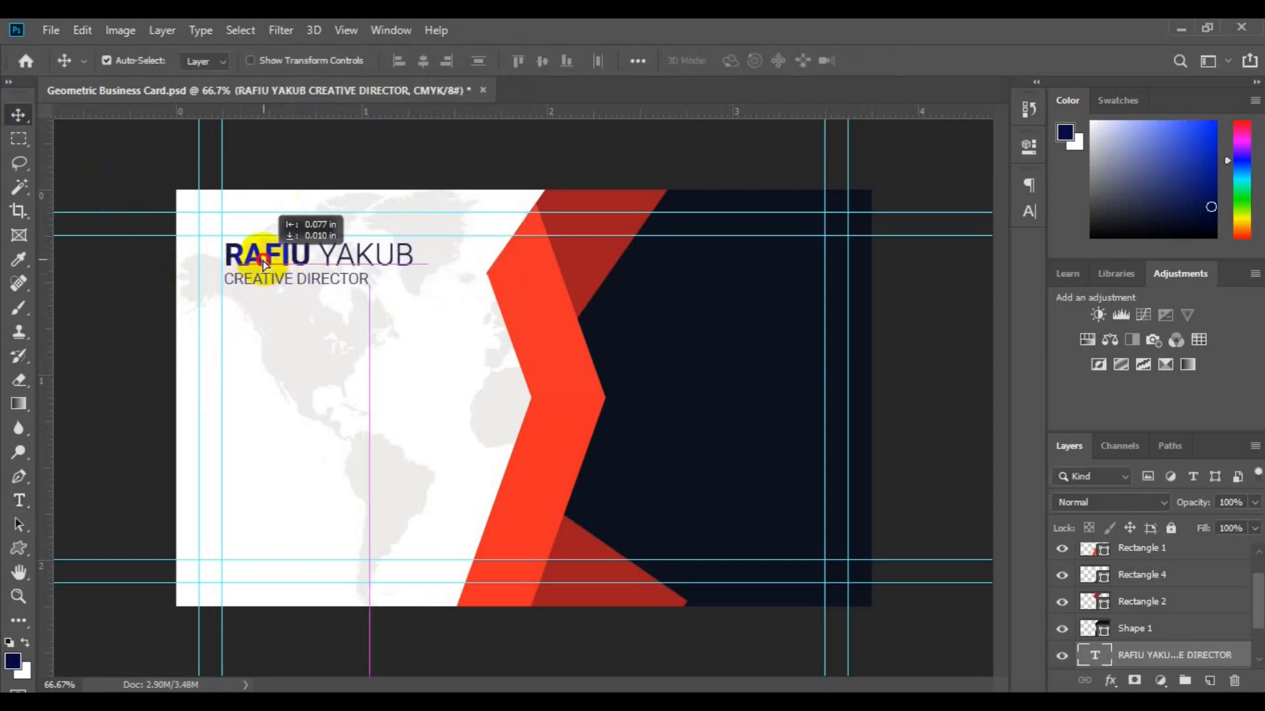
scroll(1182, 659, down, 3)
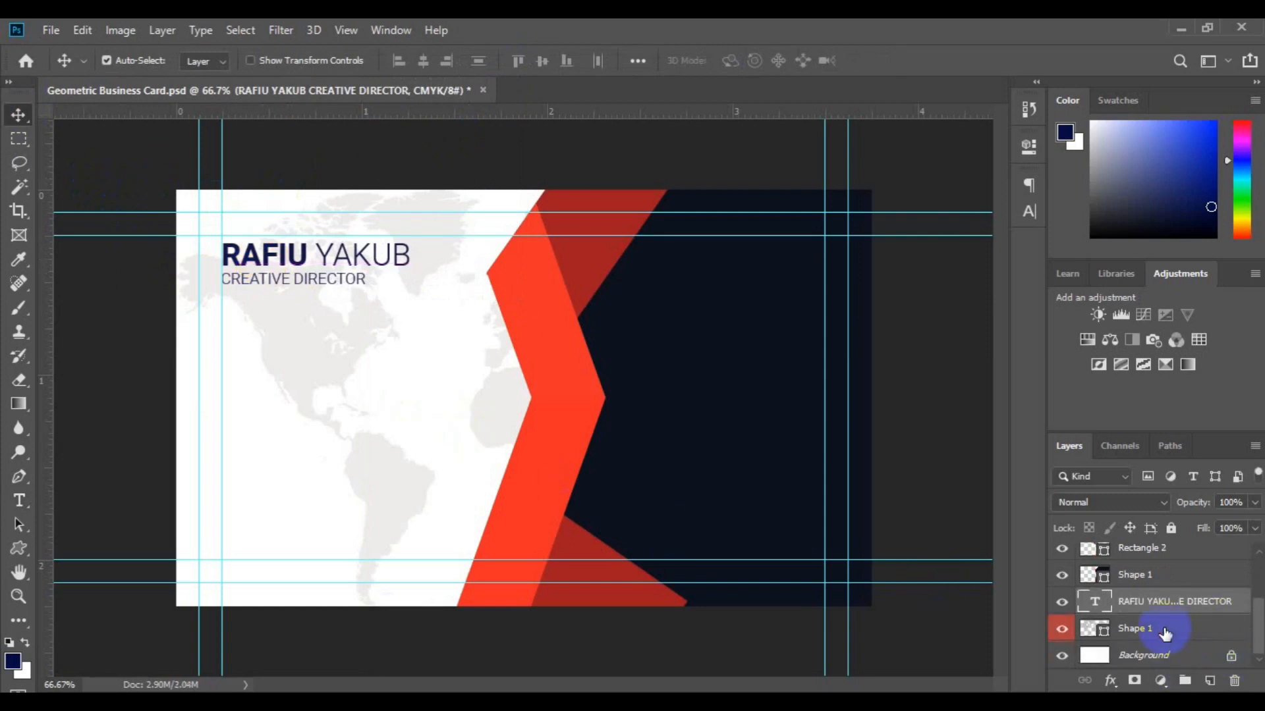
On a new layer, draw a short red-stroked line beneath CREATIVE DIRECTOR.
click(1164, 634)
click(1209, 680)
click(18, 476)
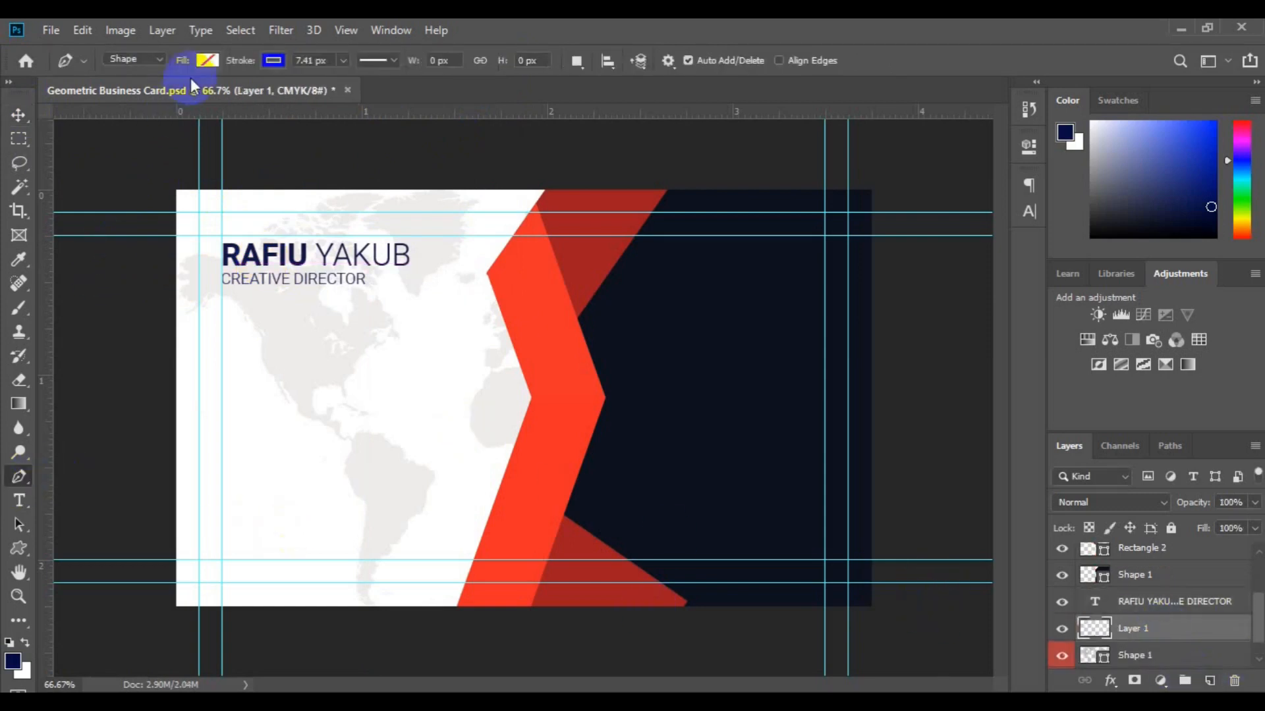
click(276, 63)
click(191, 178)
click(19, 476)
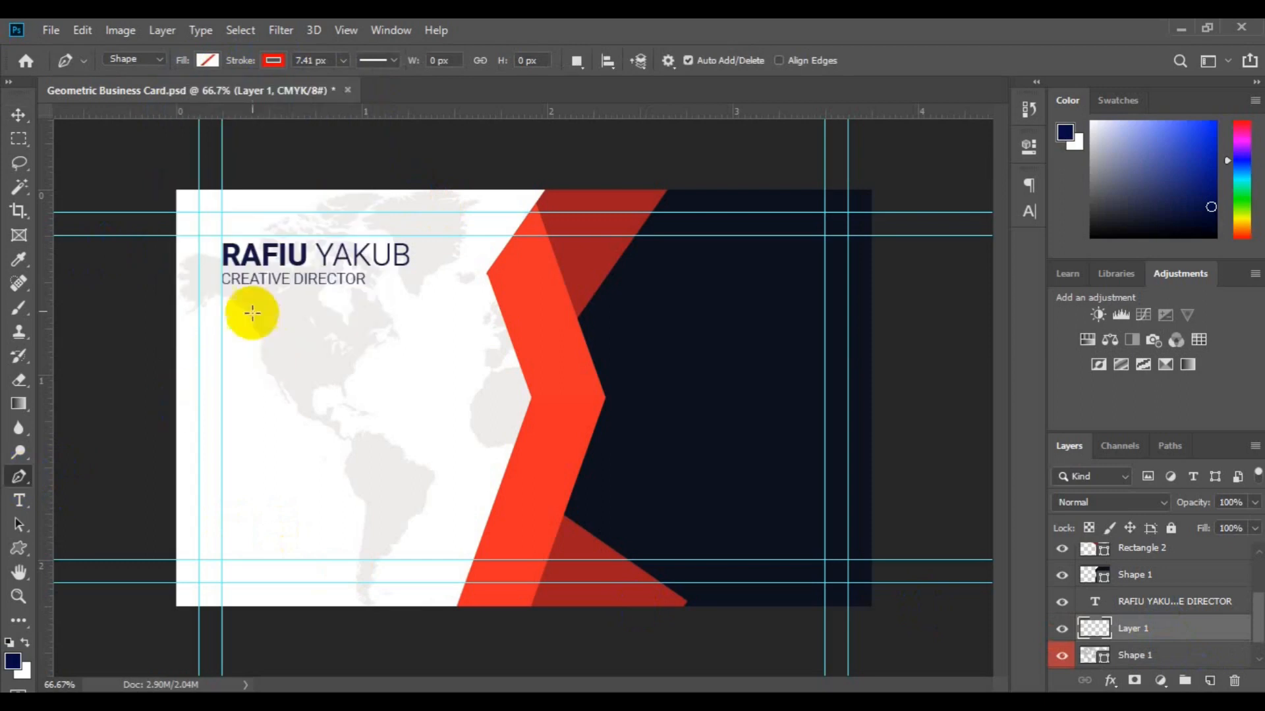
click(221, 291)
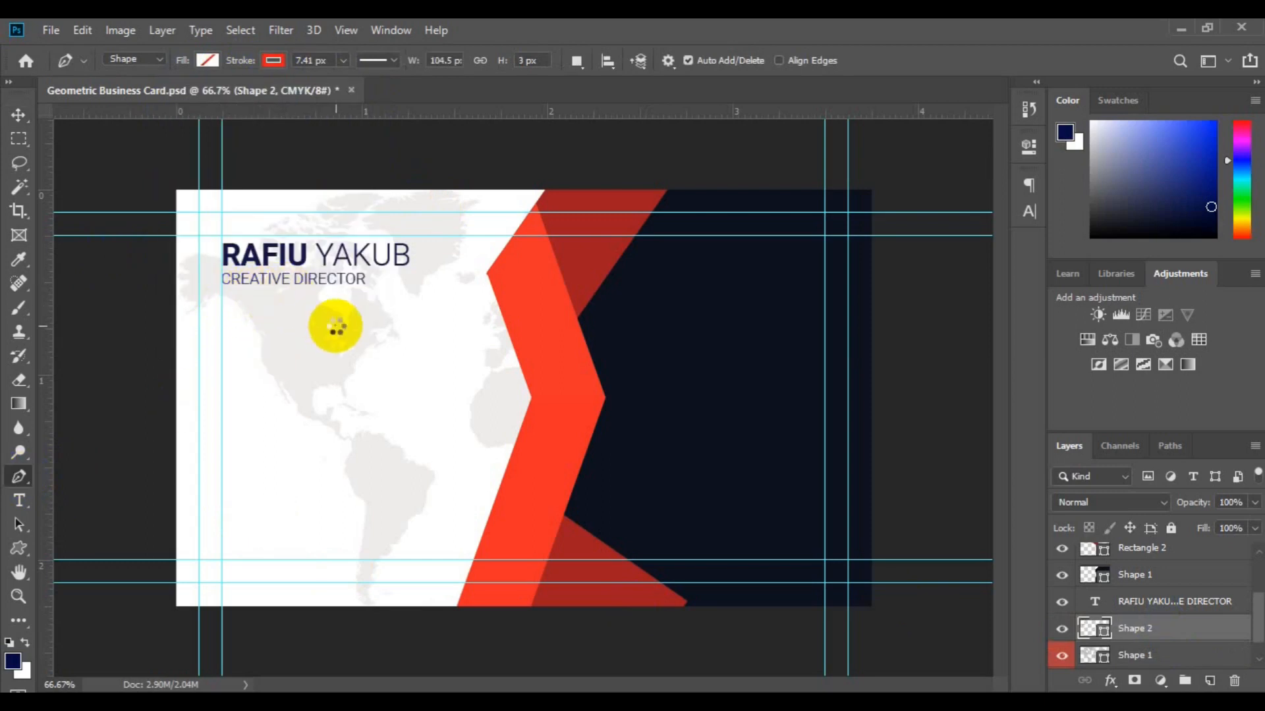
Group the name text and red line into a layer group named Name.
key(v)
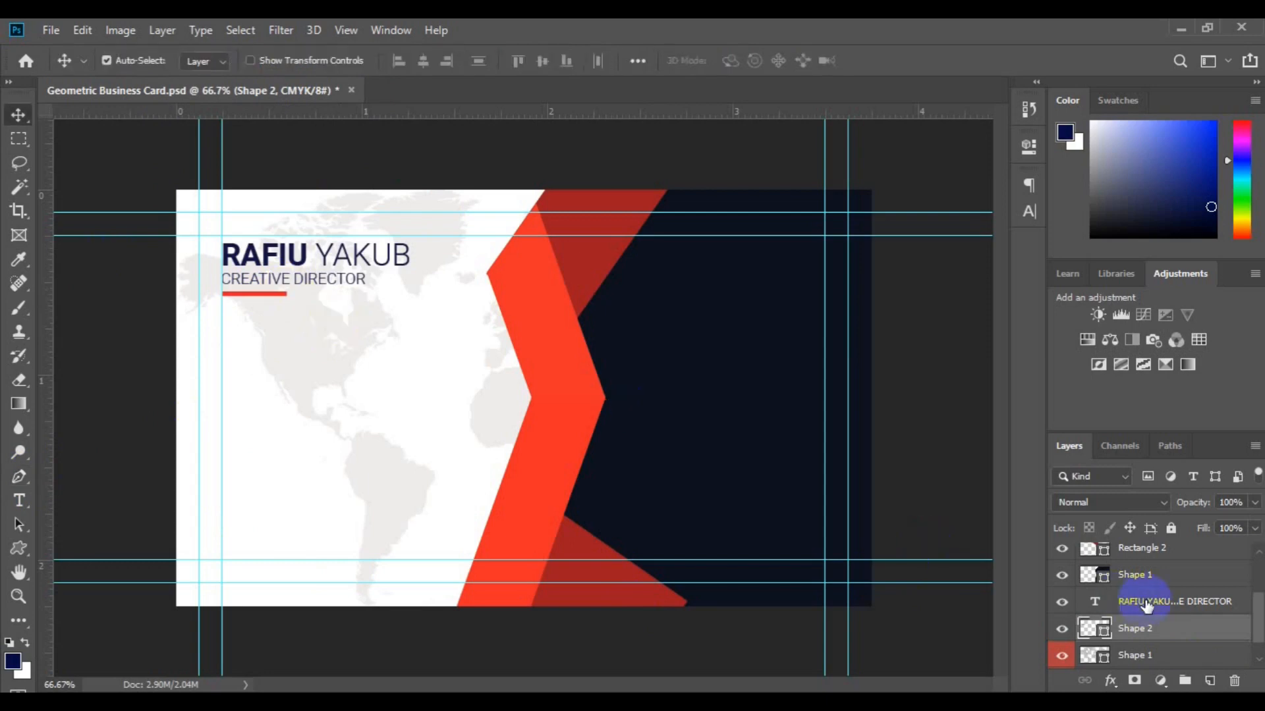
click(426, 153)
click(1185, 681)
click(1145, 604)
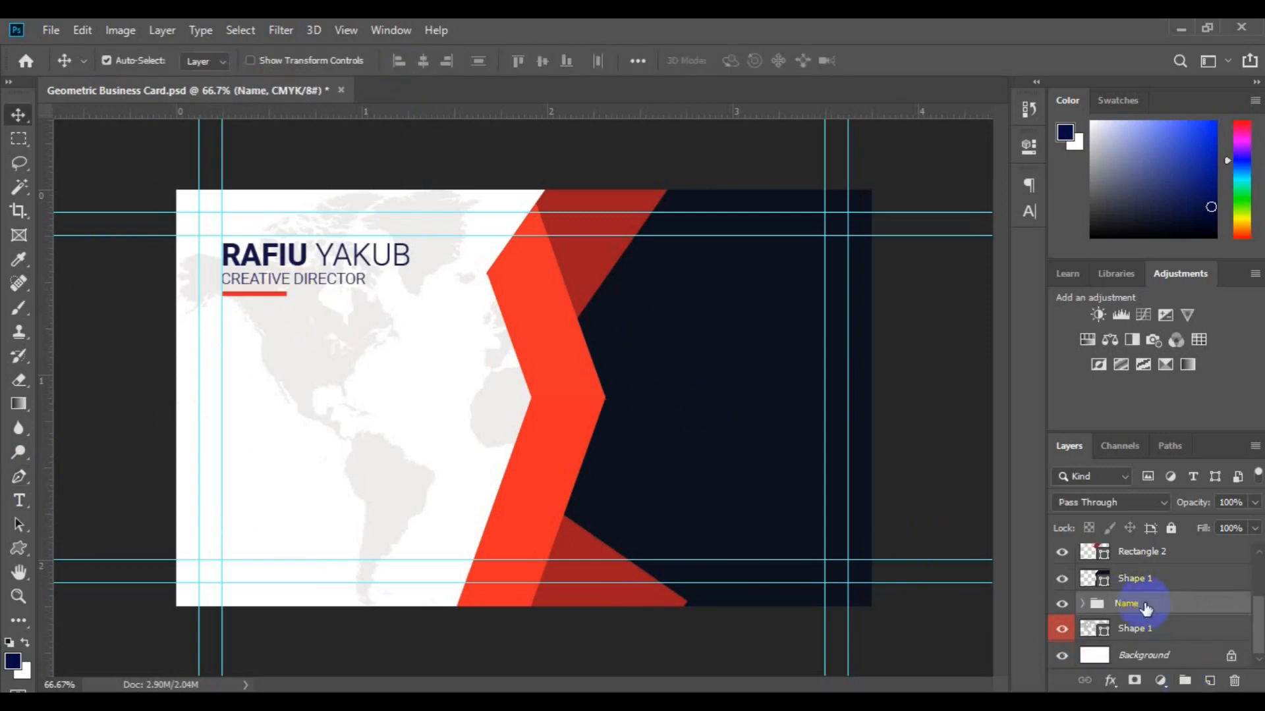
click(19, 548)
click(86, 542)
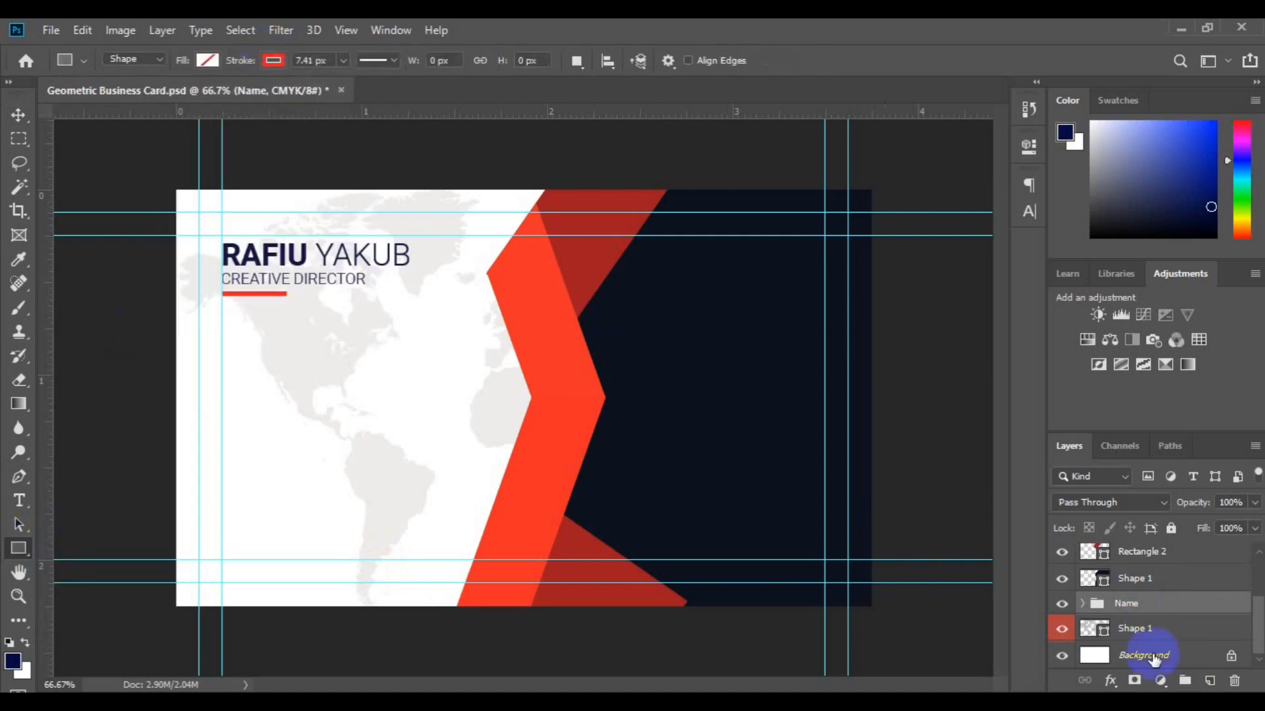
Draw a small light grey square on the left guide below the title.
click(1209, 681)
click(207, 60)
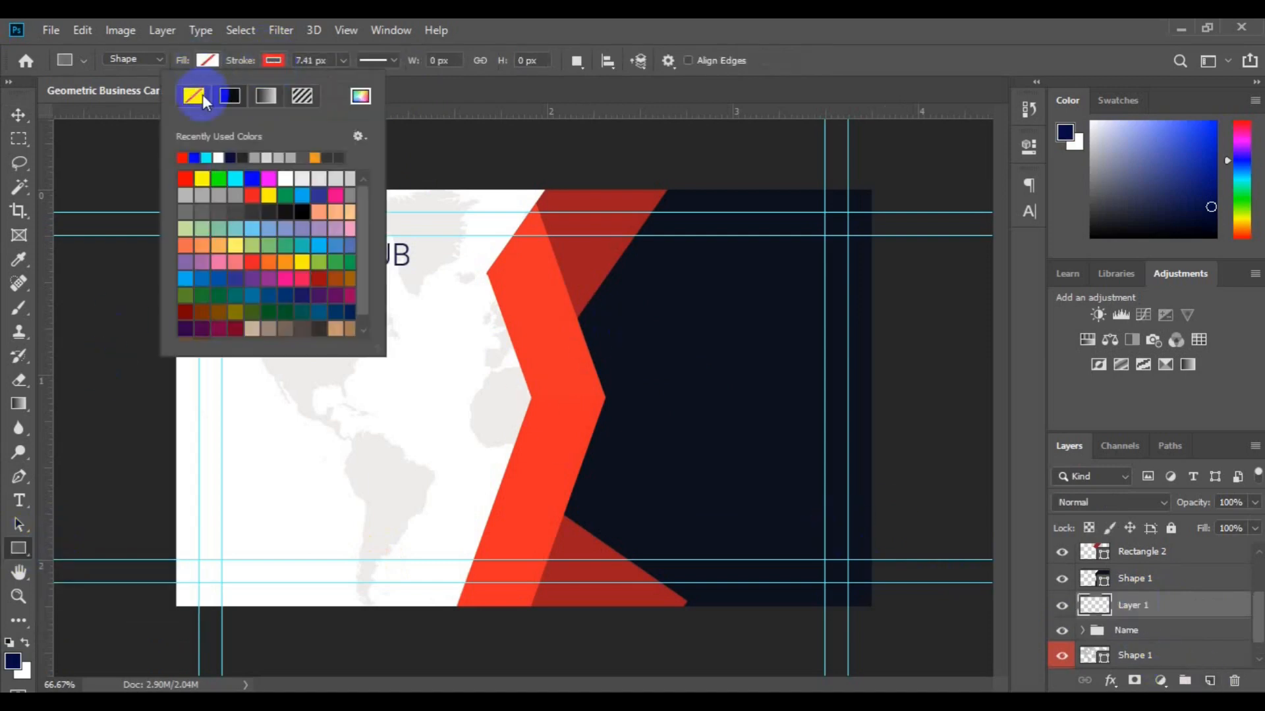
click(211, 65)
click(269, 177)
click(225, 325)
drag(222, 332, 261, 361)
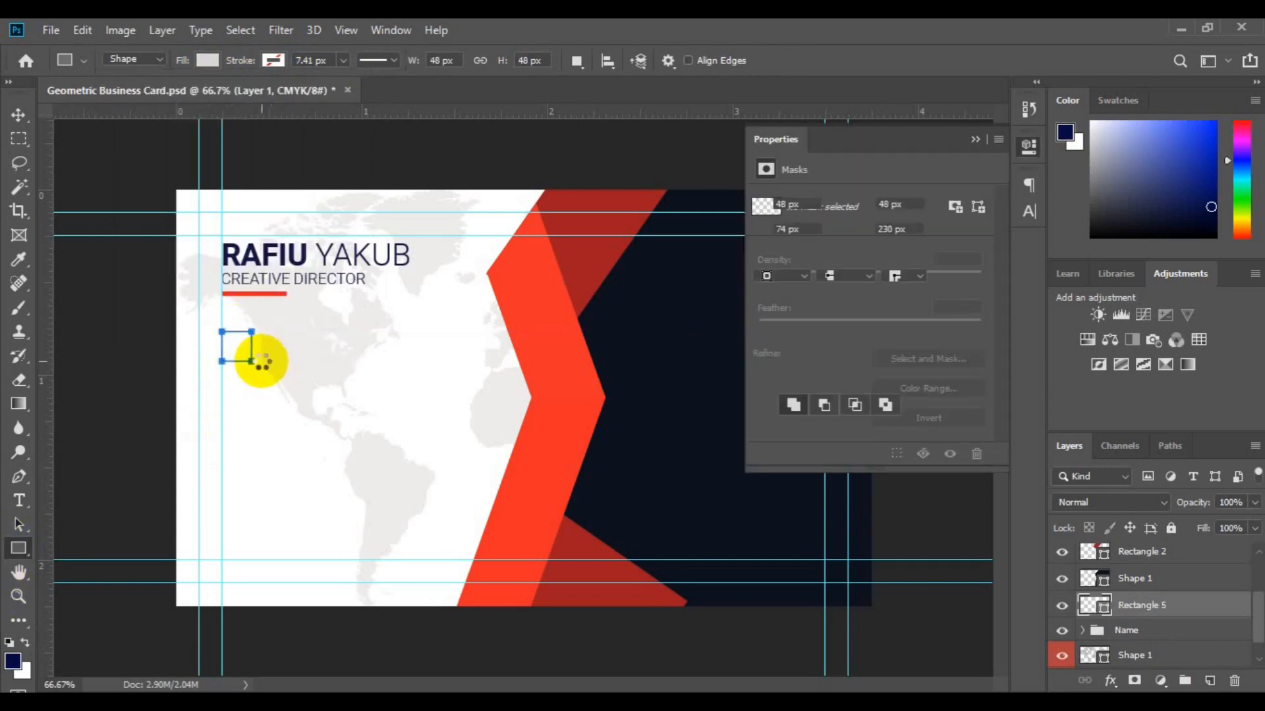
Recolour the square to the card's sampled red.
key(v)
key(ctrl+plus)
drag(174, 376, 365, 399)
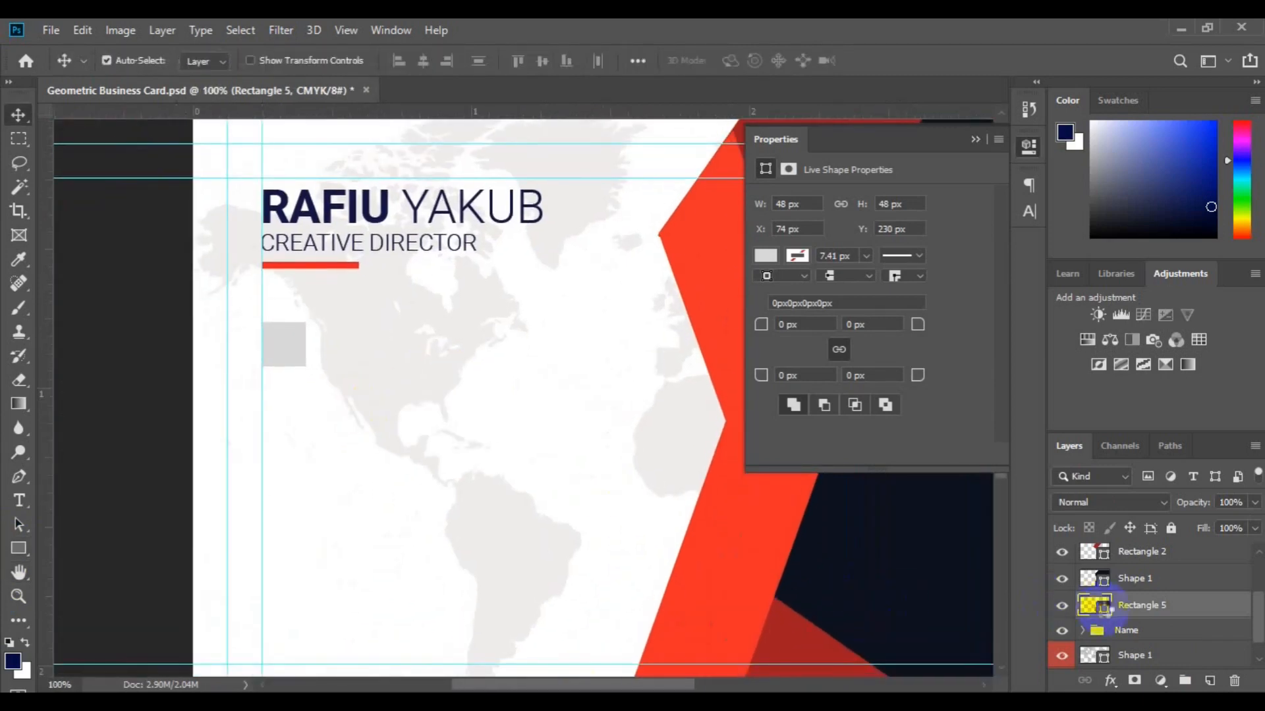
click(759, 572)
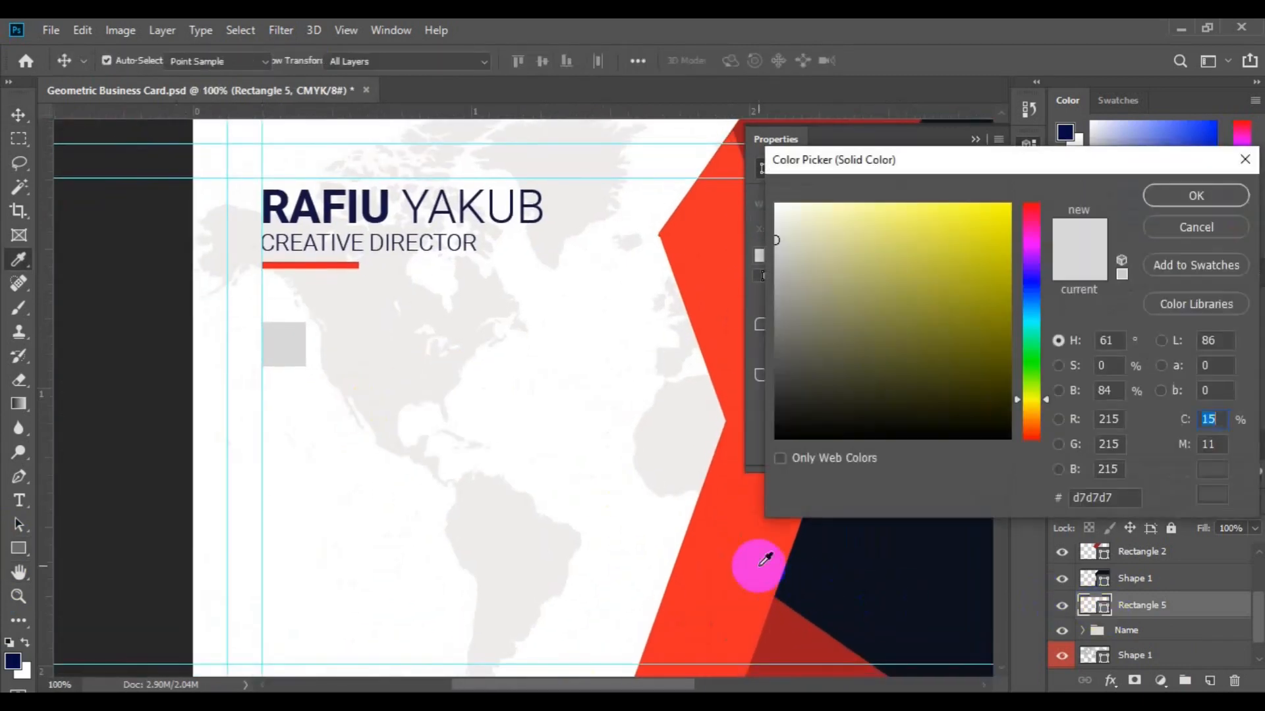
click(1186, 192)
Bring the phone shape in from pin.psd and shrink it onto the red square.
click(286, 358)
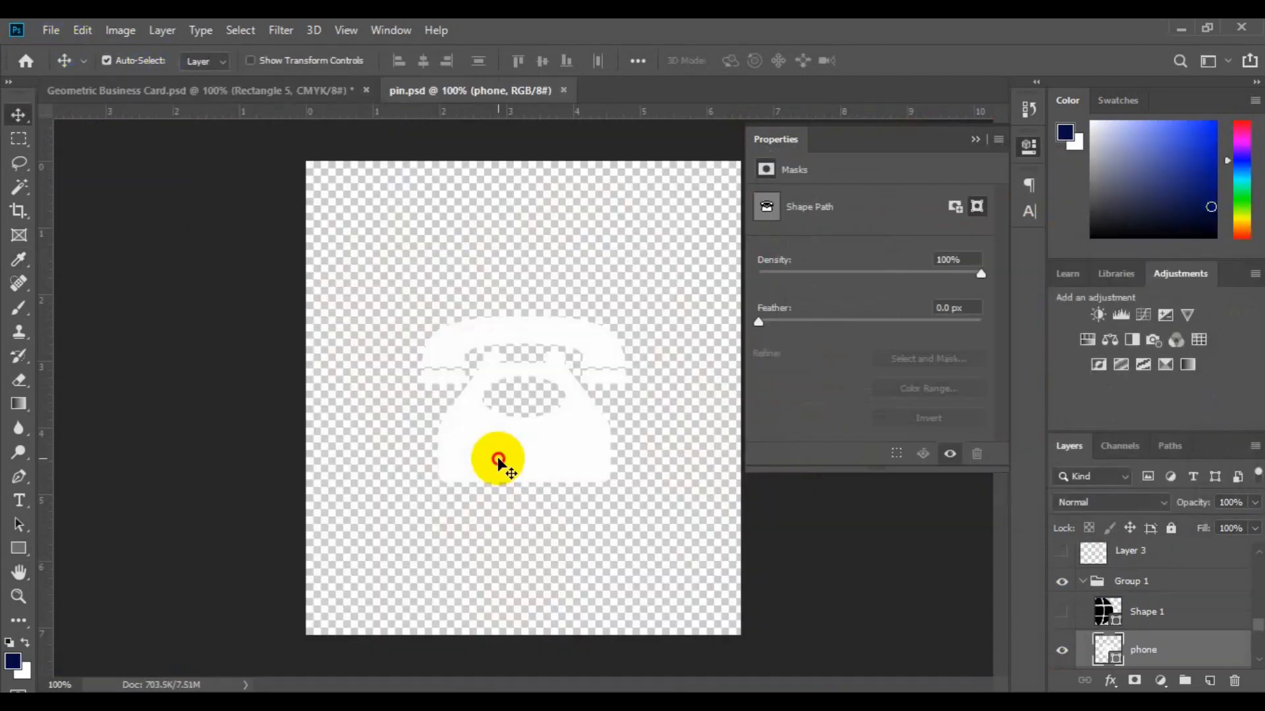
drag(499, 459, 285, 366)
key(ctrl+t)
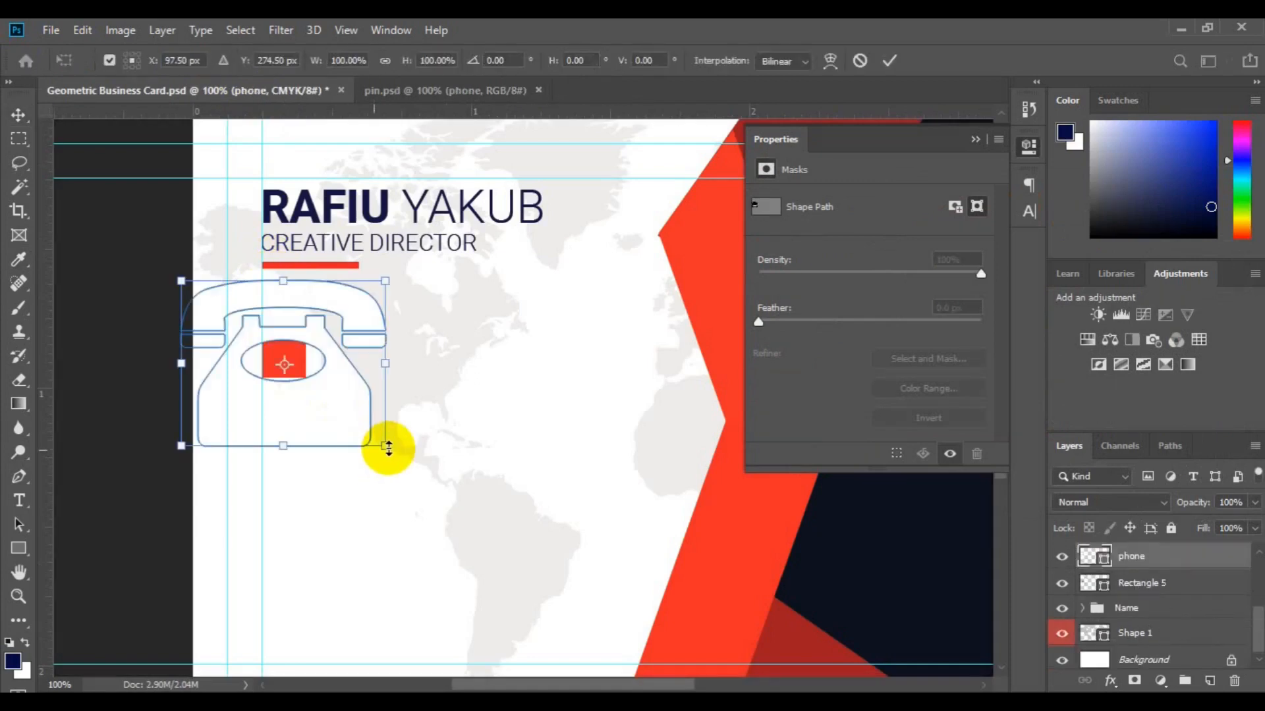
drag(387, 447, 297, 382)
key(Return)
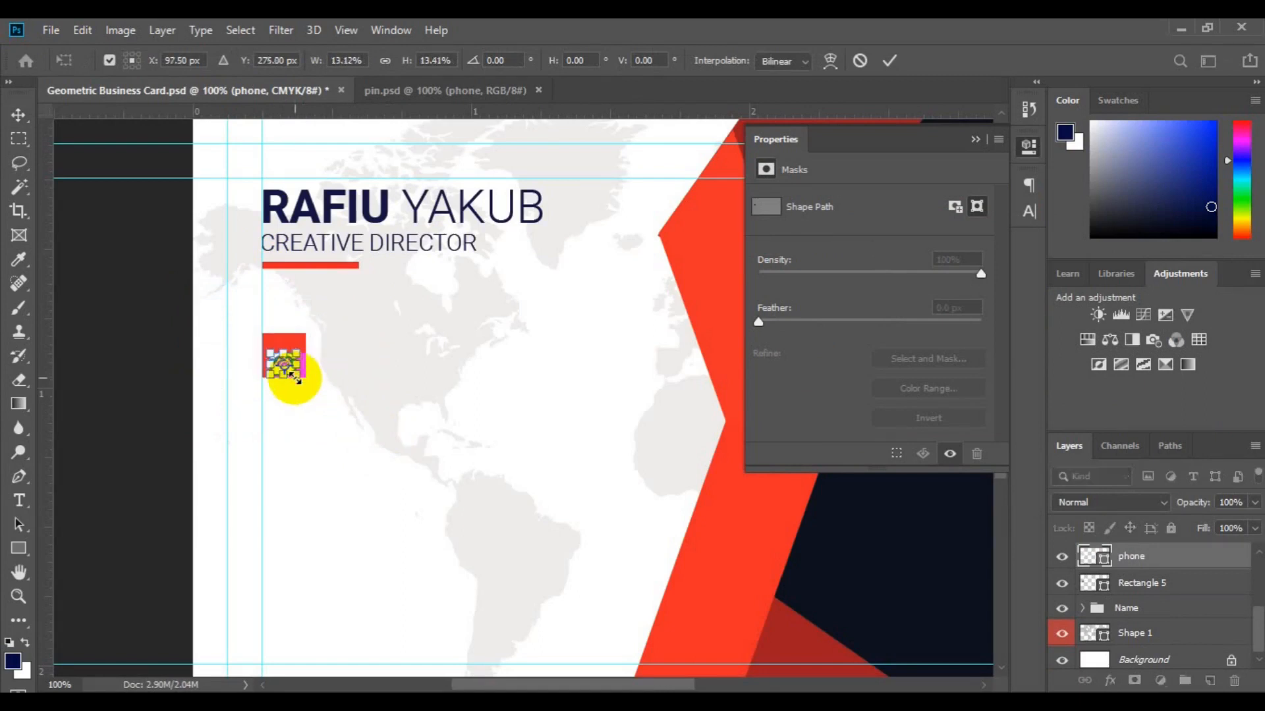
shift+click(1138, 583)
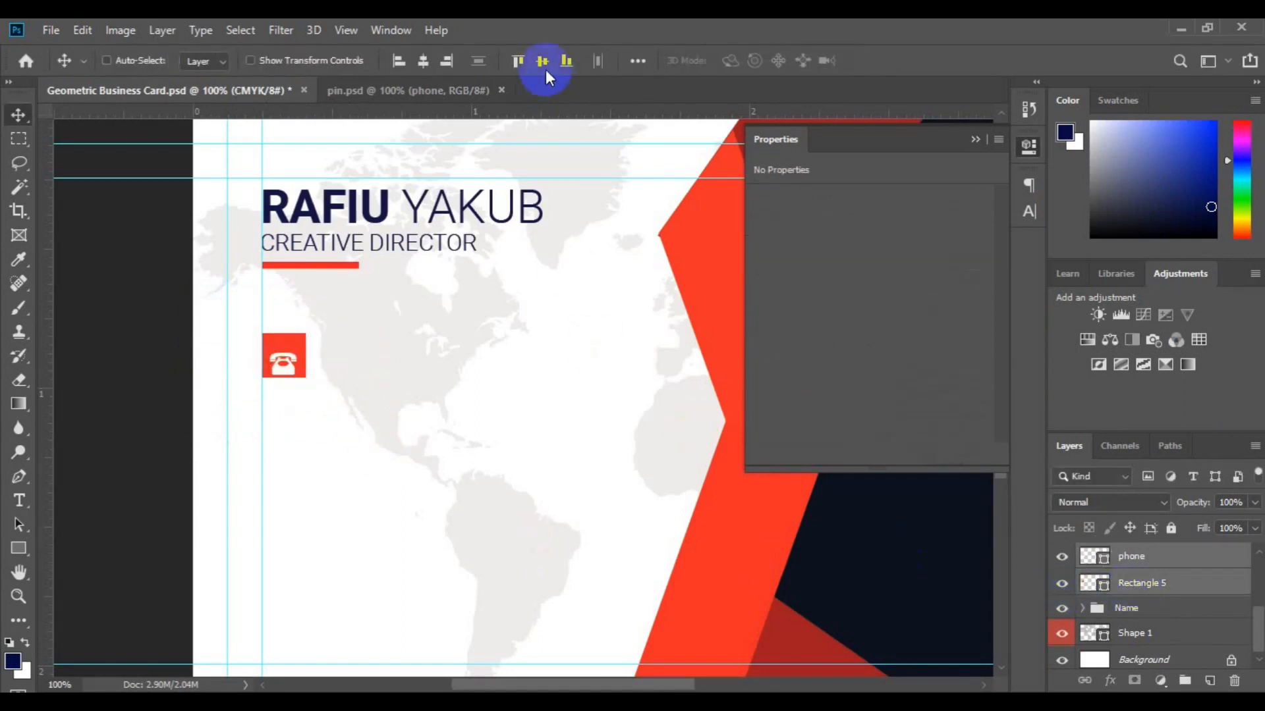
Centre the phone icon in the red square and group them as 'tel icon'.
click(422, 66)
click(1184, 680)
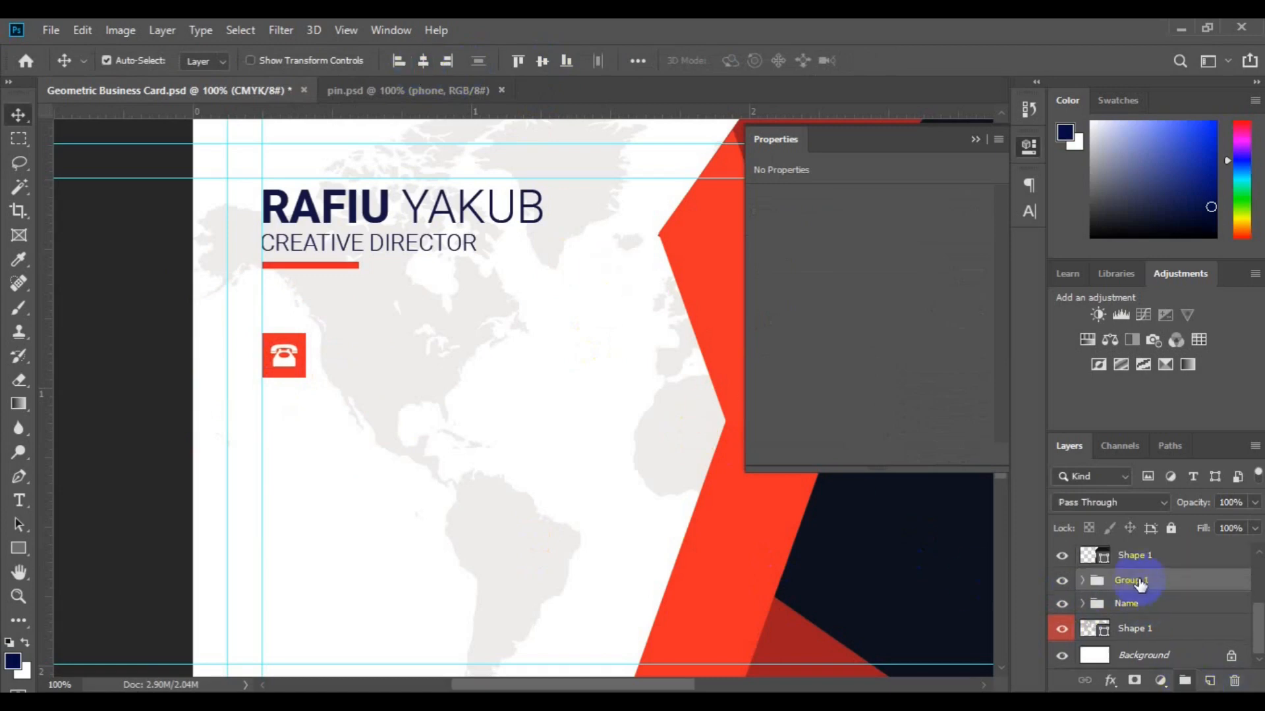
double_click(1129, 580)
text(tel icon)
key(Return)
Add the phone number text '234 56' beside the icon in Regular weight.
click(19, 500)
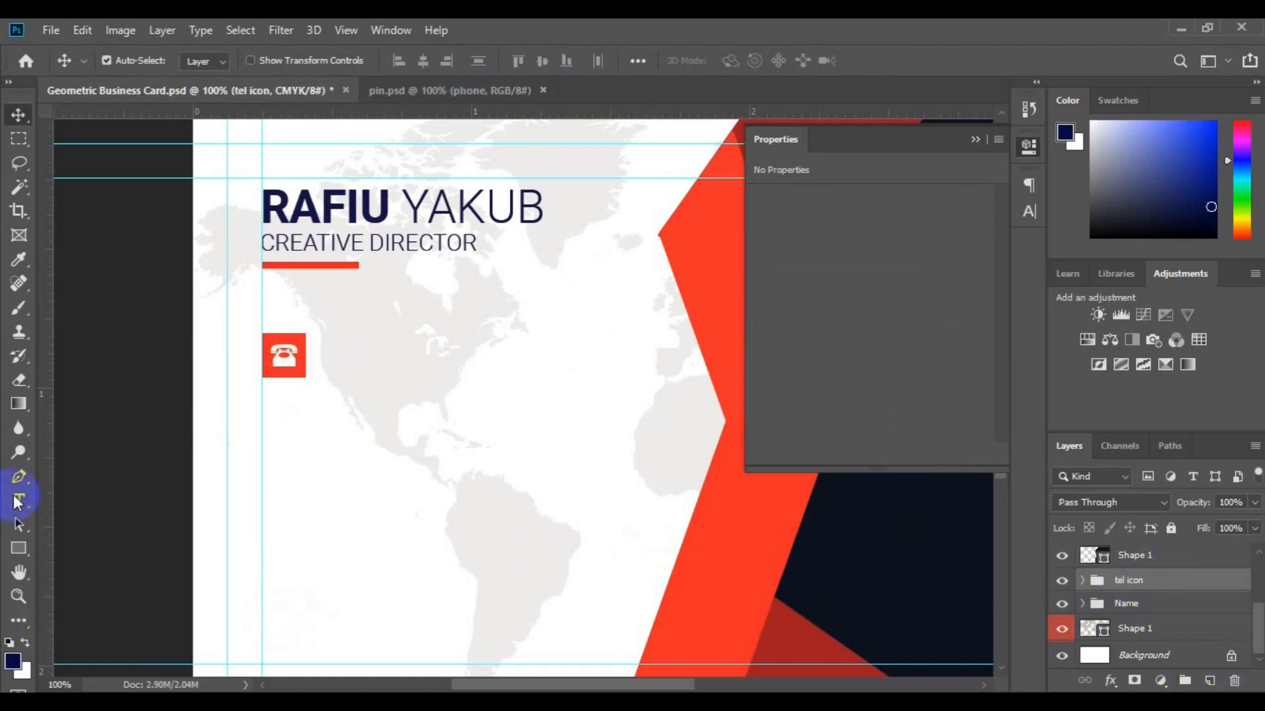
click(332, 356)
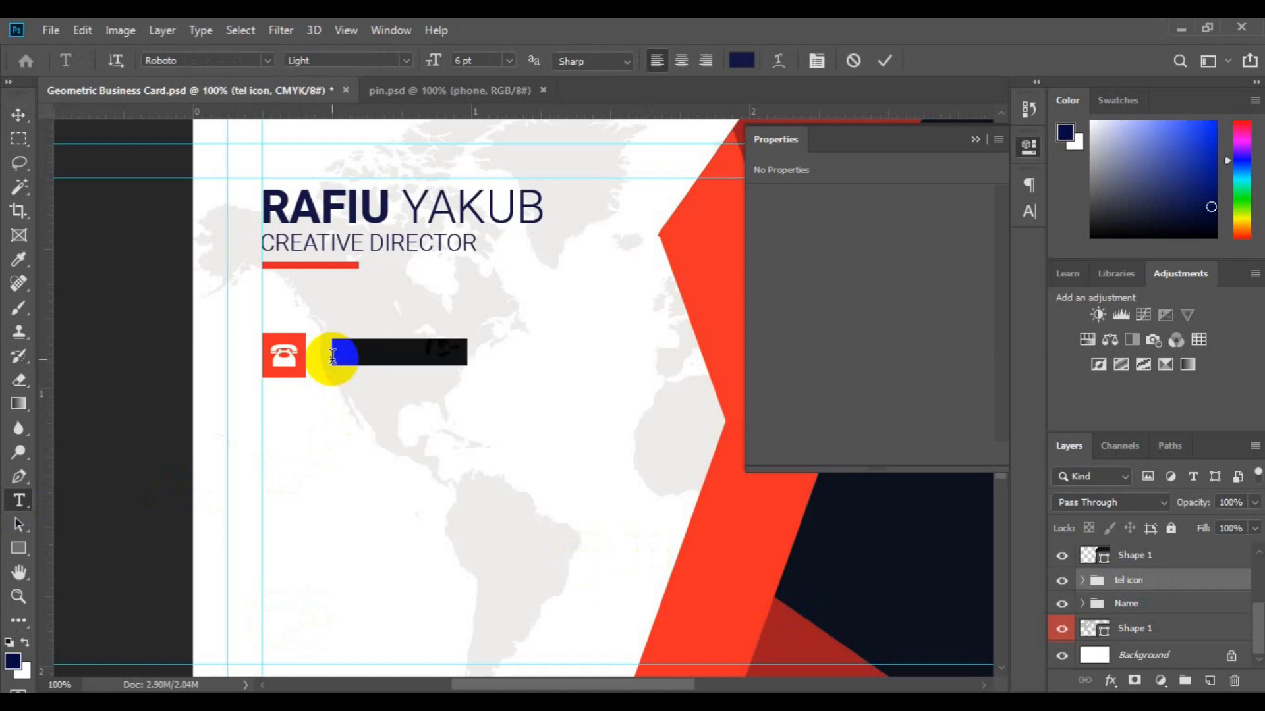
key(BackSpace)
text(234 56)
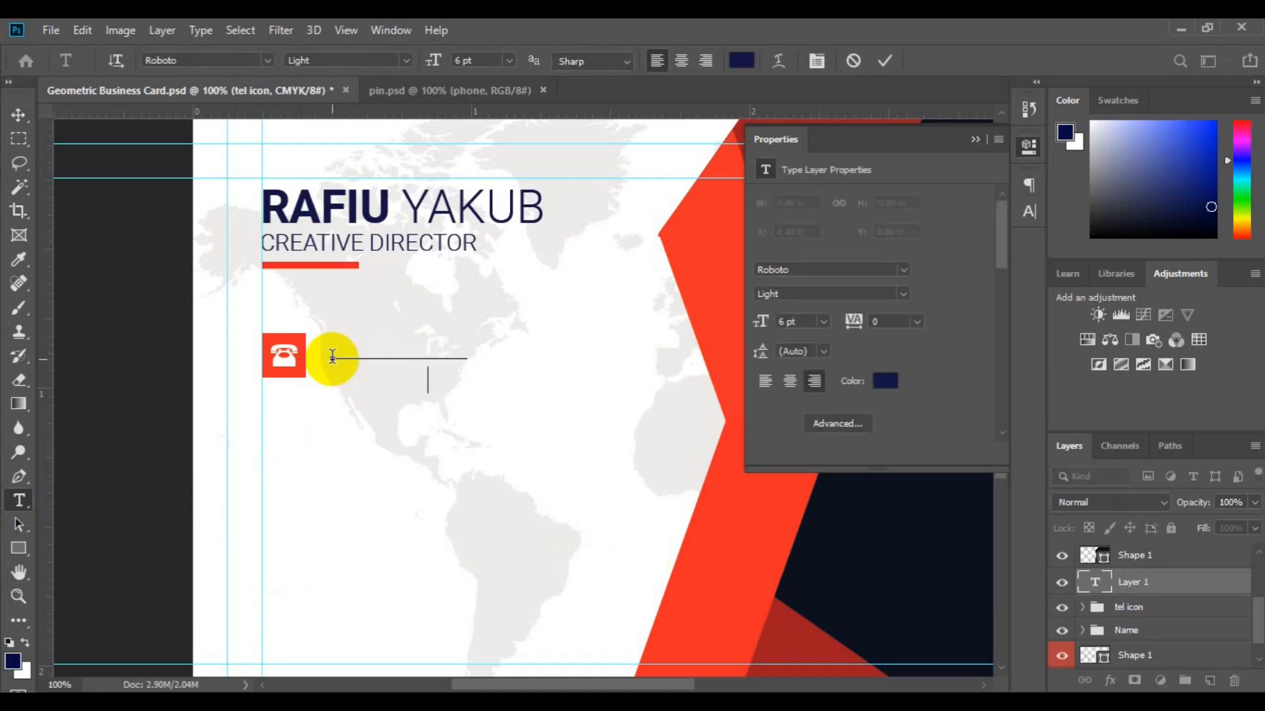
key(ctrl+a)
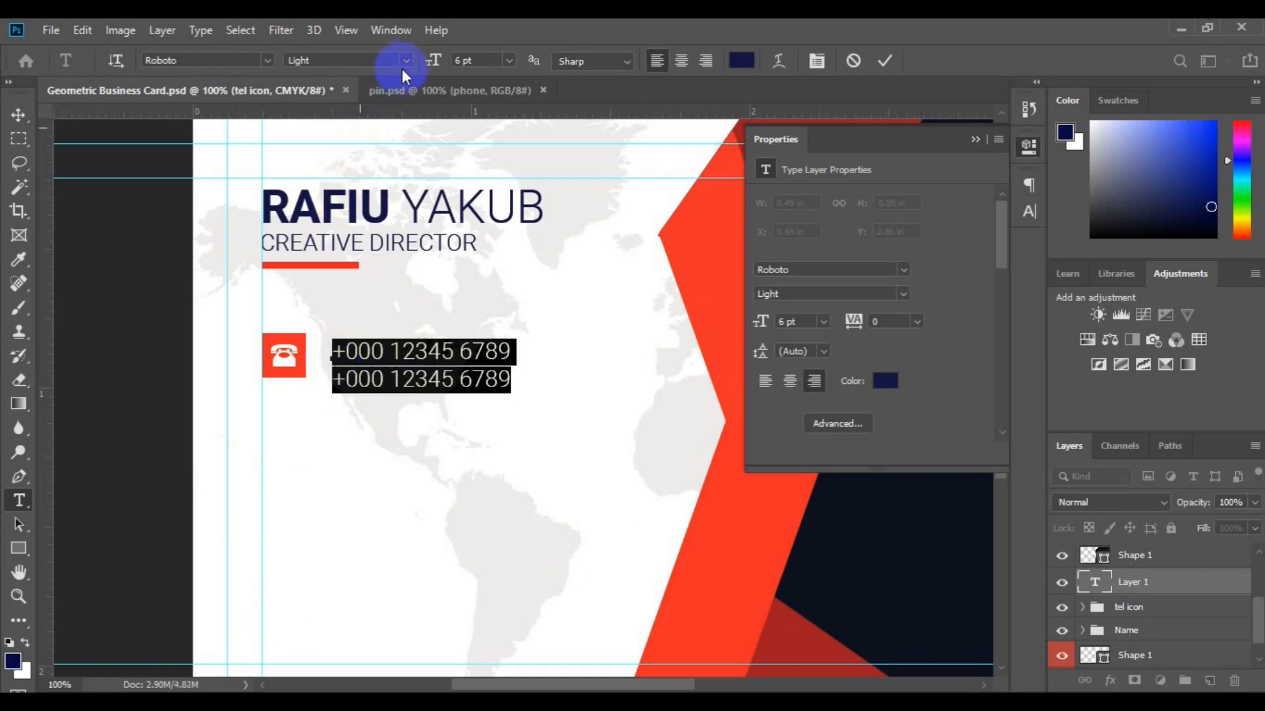
click(403, 61)
click(394, 138)
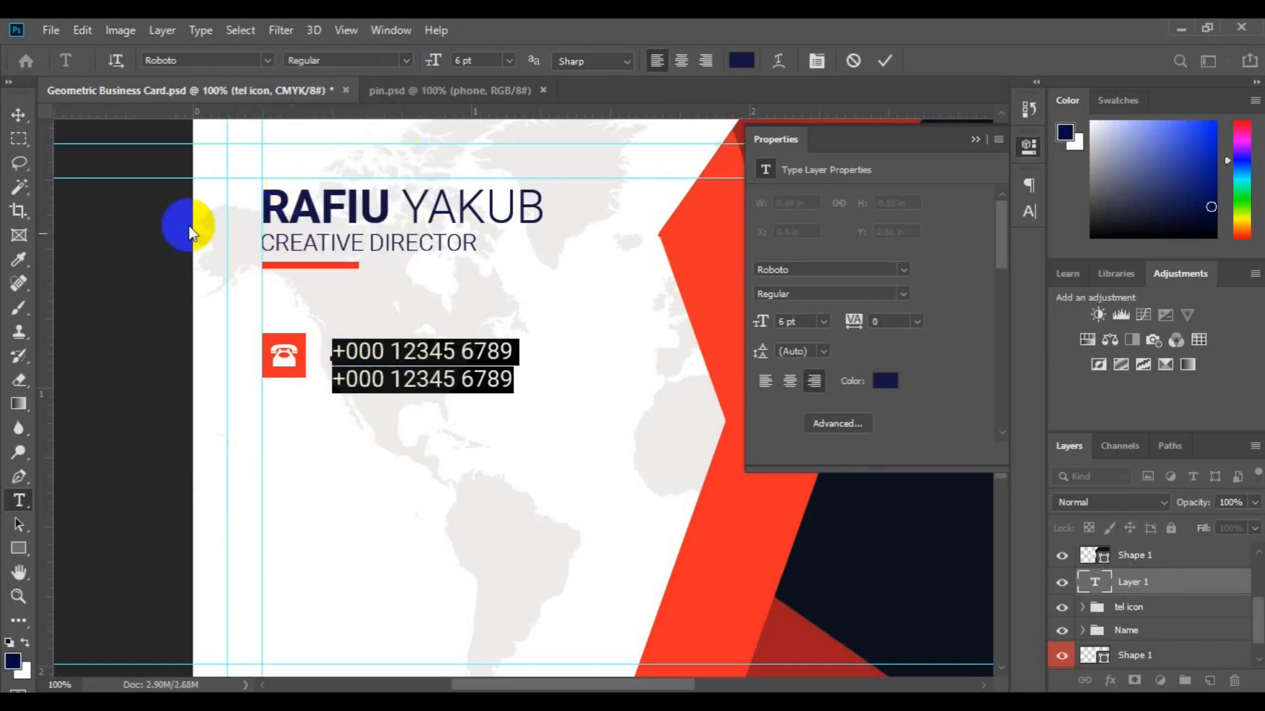
click(18, 114)
Centre the phone text vertically on the icon, then duplicate the row and move the copy down.
shift+click(1157, 613)
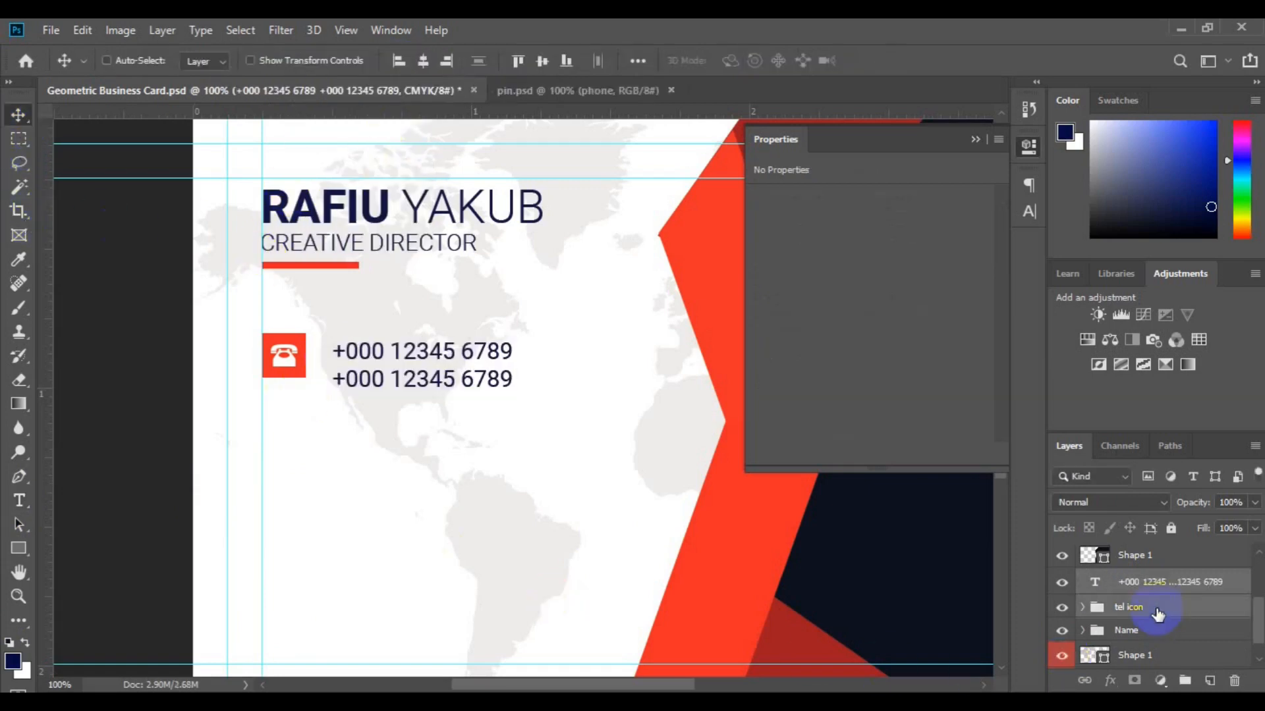
click(543, 62)
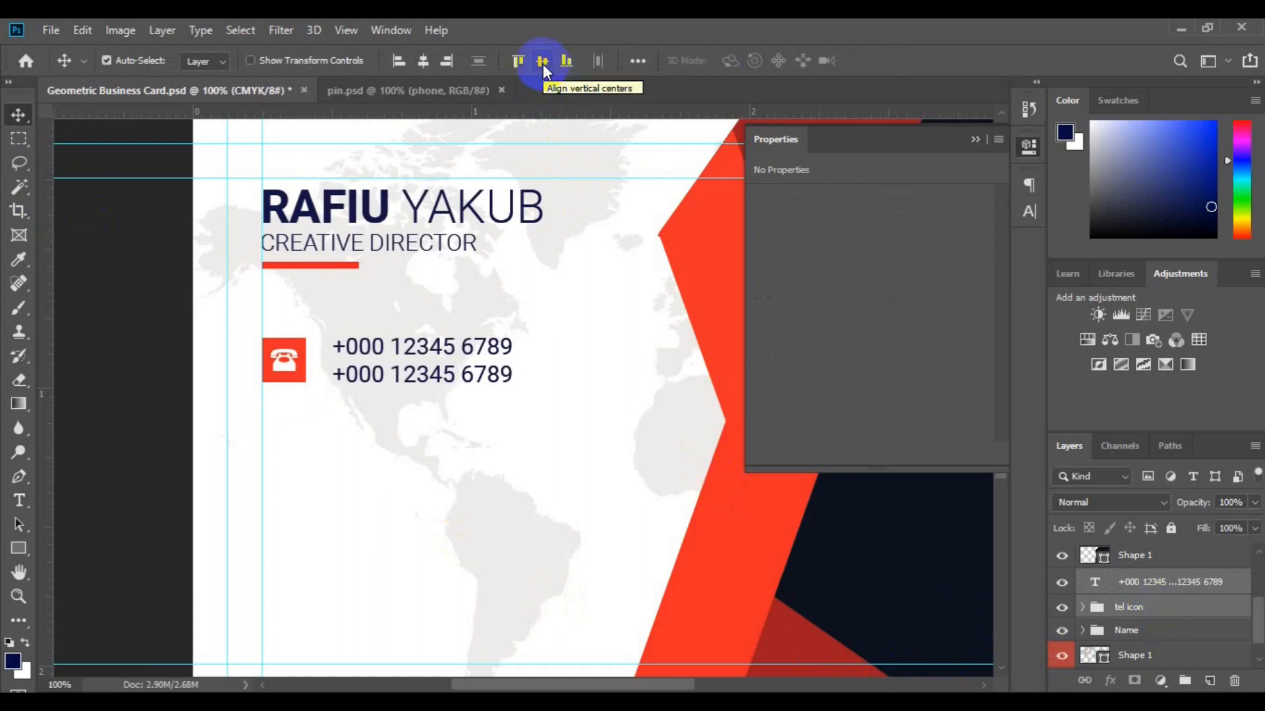
key(ctrl+j)
key(ctrl+t)
drag(367, 382, 435, 466)
Place the copied row, rename its group to web, and delete its phone glyph.
key(Return)
click(1151, 616)
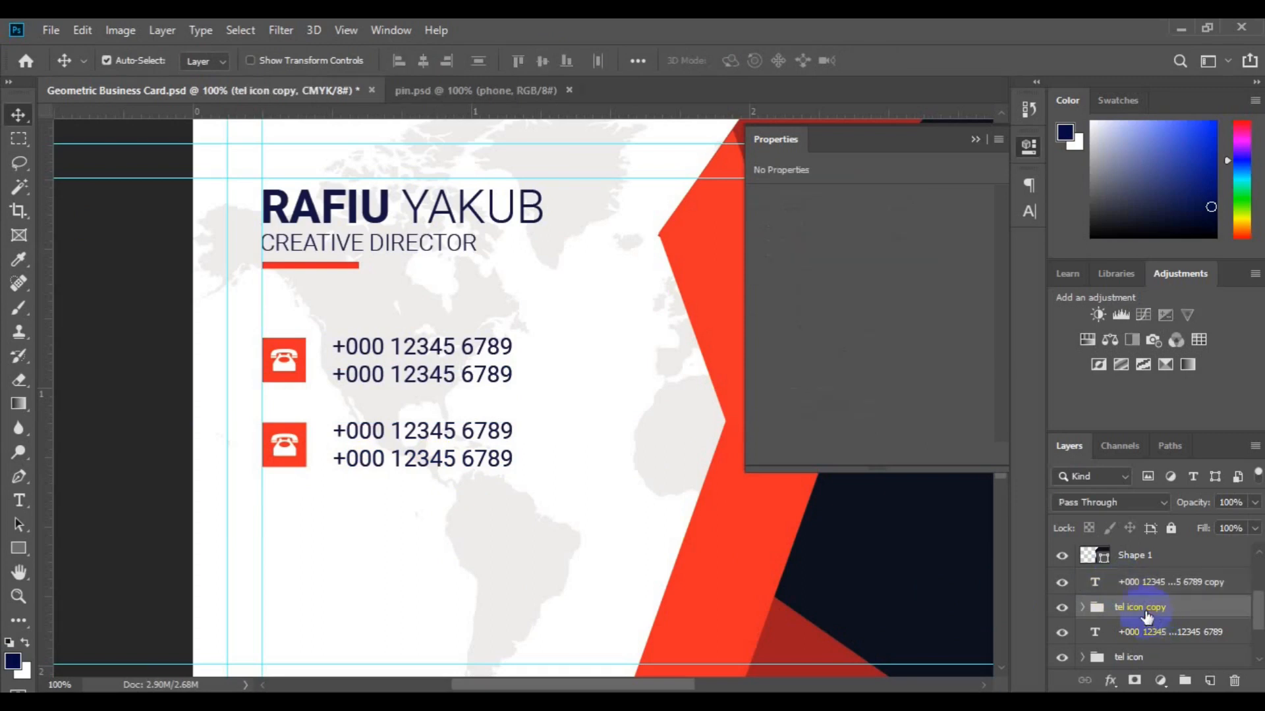
key(Return)
click(289, 450)
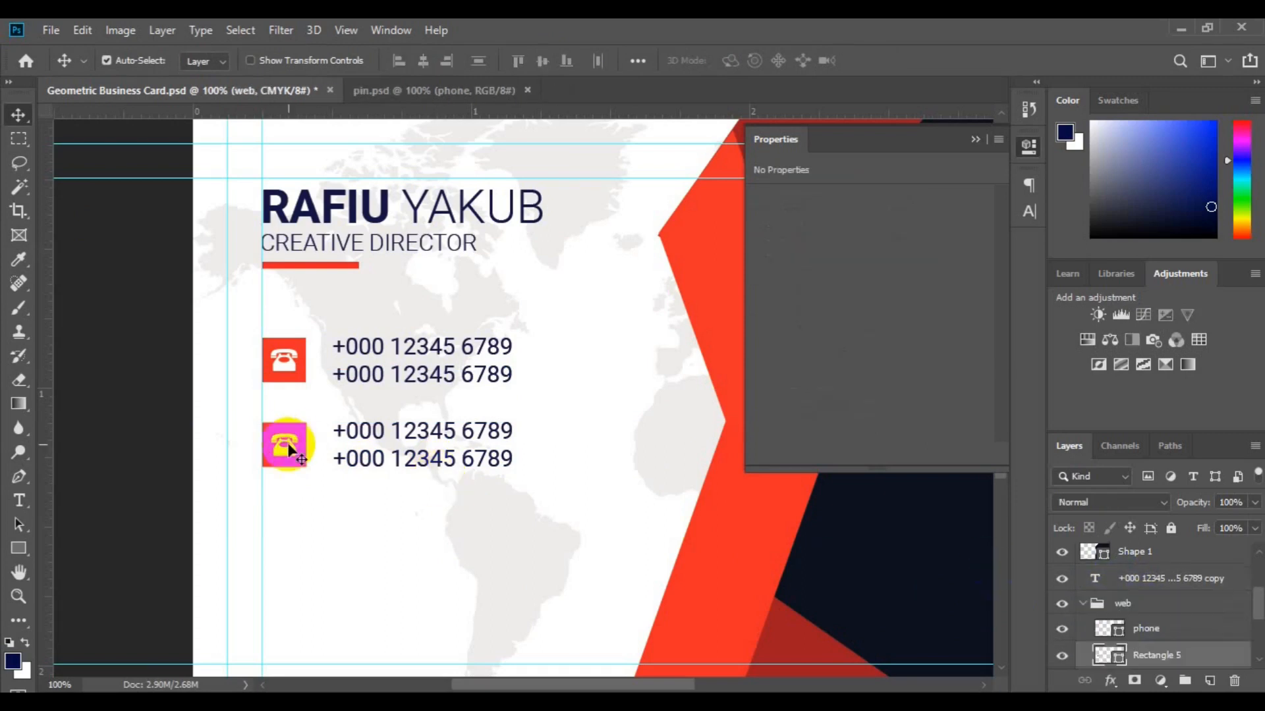
click(288, 451)
key(Delete)
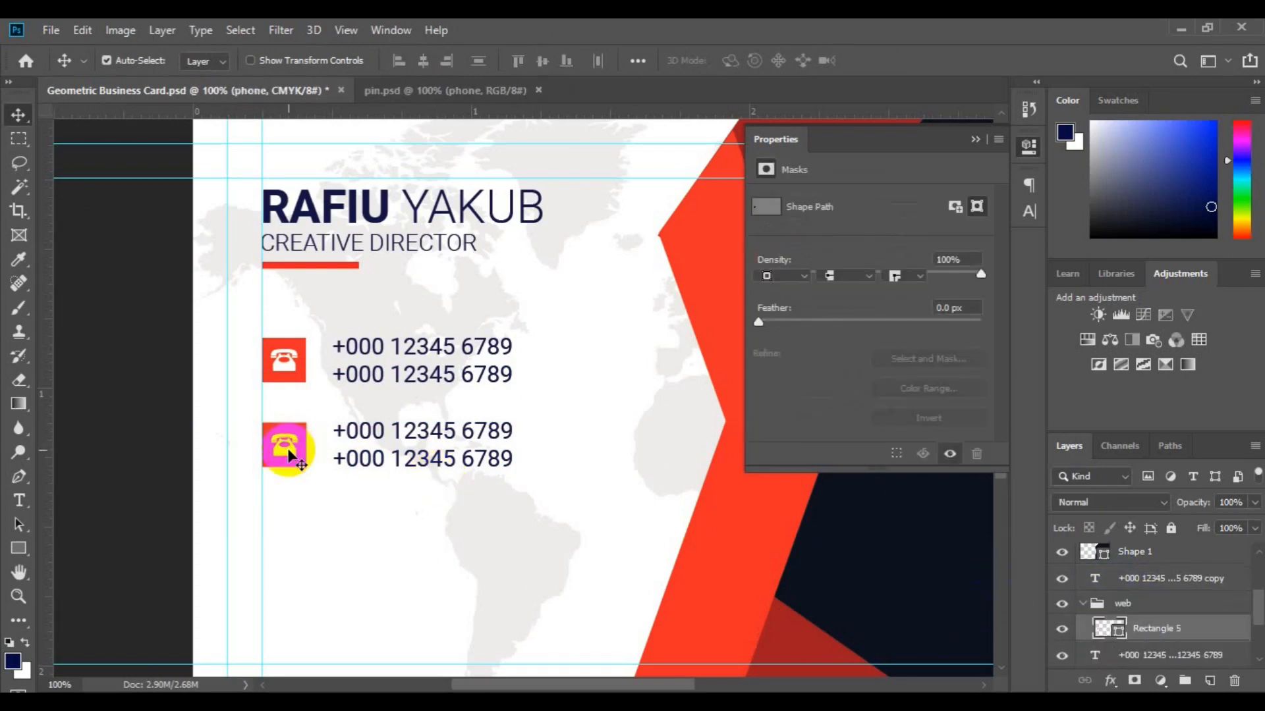
Bring the globe shape in from pin.psd and scale it down to icon size.
click(464, 96)
click(1143, 619)
drag(1143, 619, 308, 455)
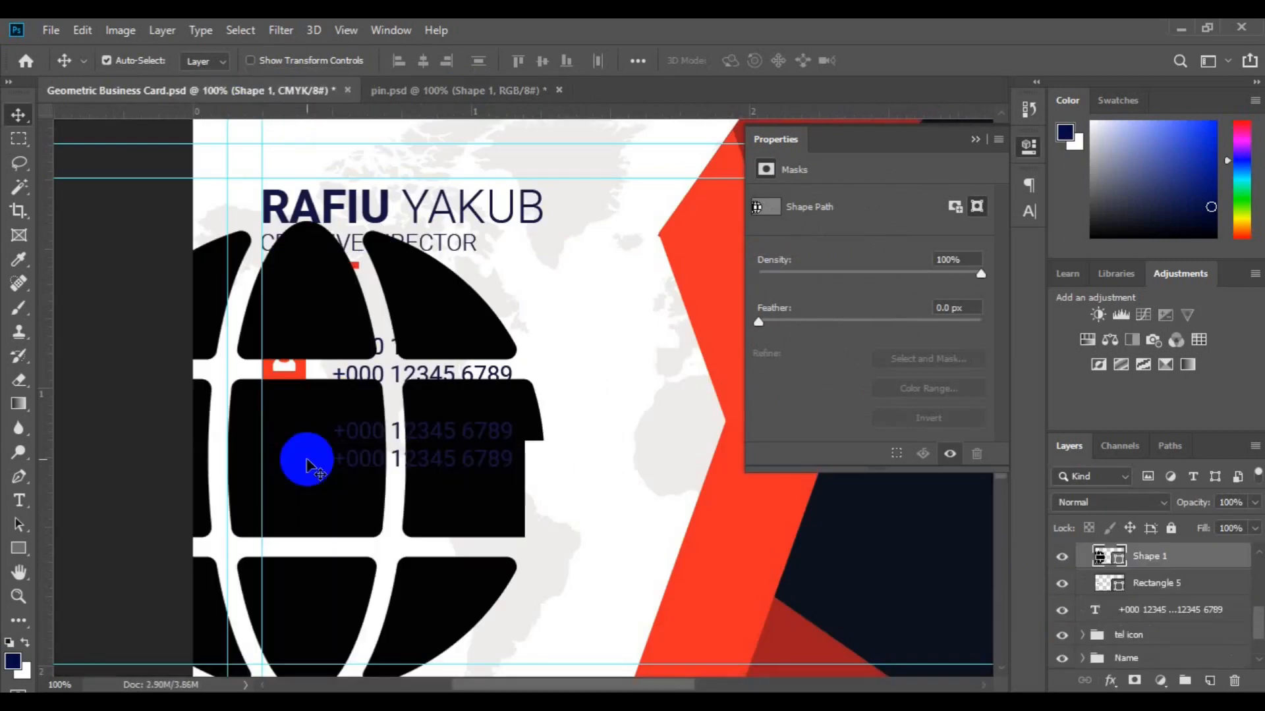
key(ctrl+t)
drag(544, 222, 455, 378)
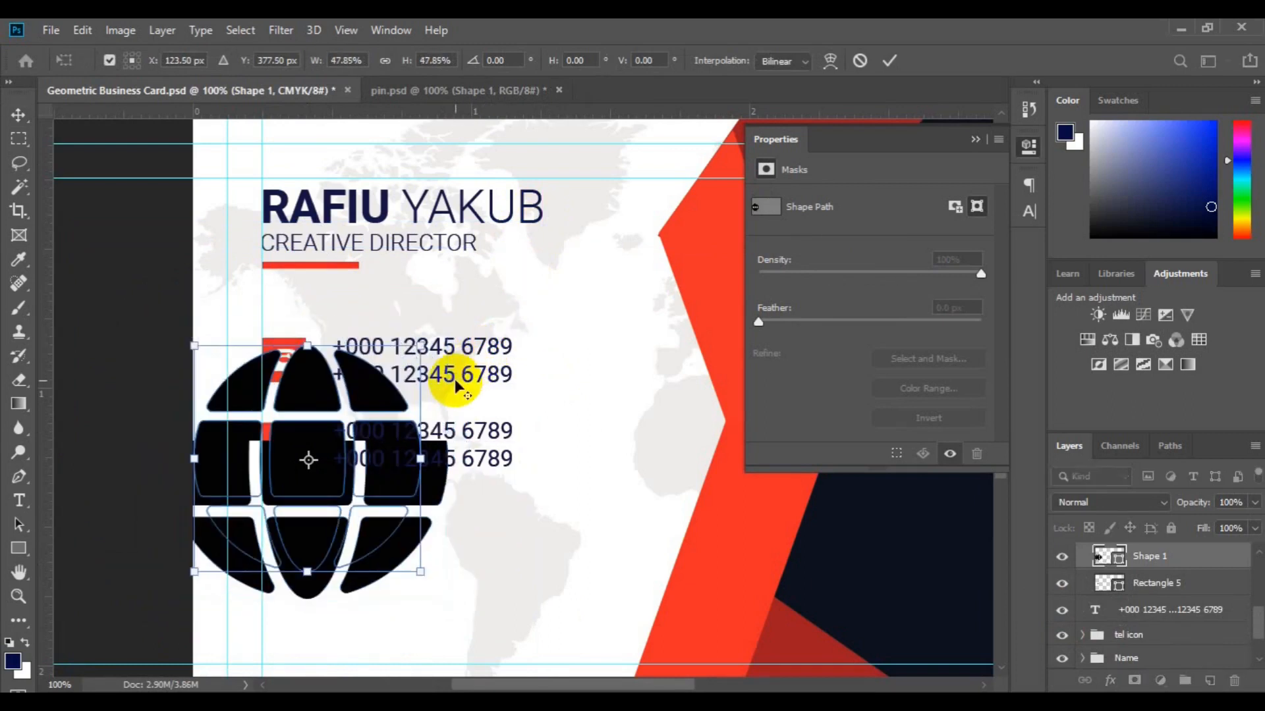
key(Return)
key(ctrl+t)
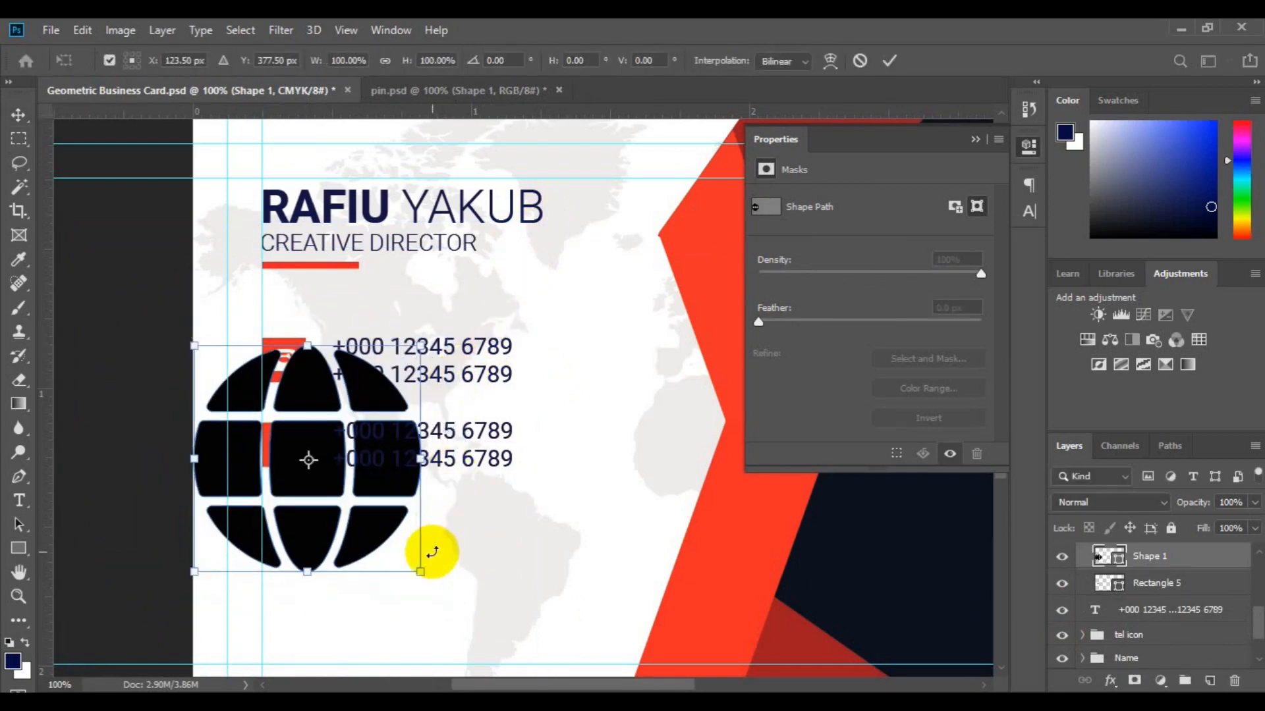
drag(358, 521, 285, 450)
key(Return)
Colour the globe light grey sampled from the map and centre it on the red square.
click(1117, 565)
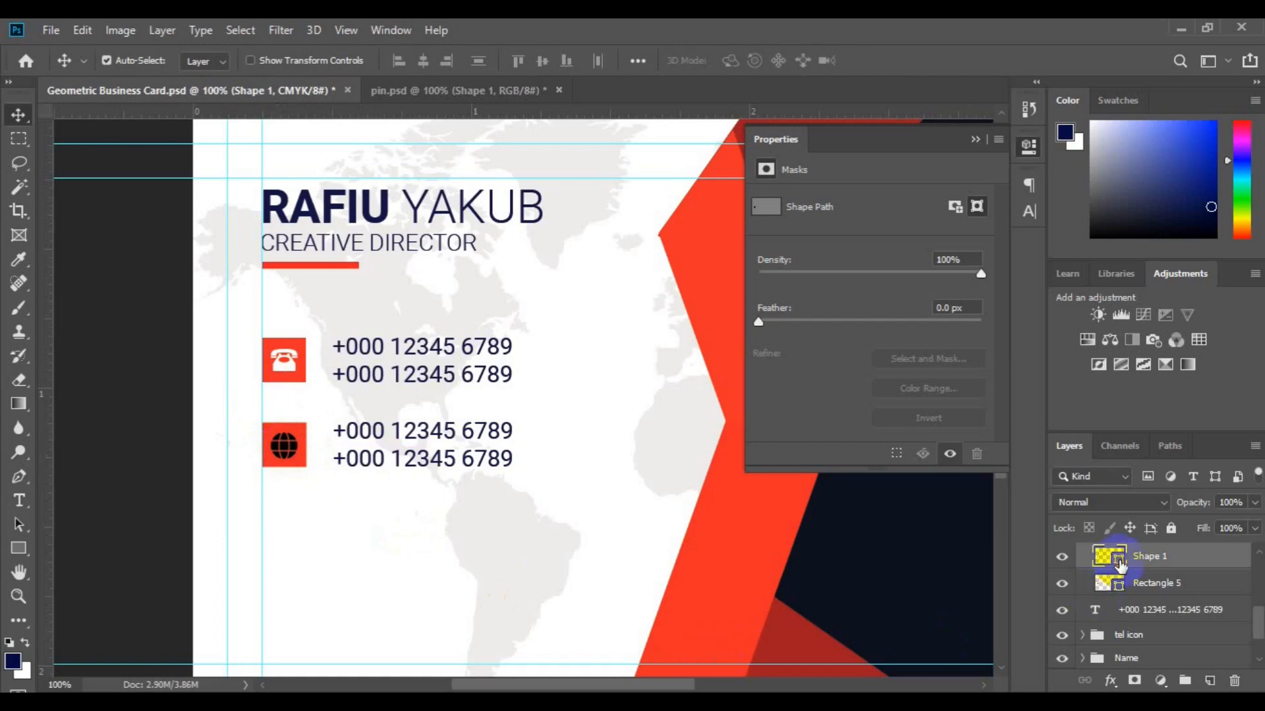
double_click(1119, 565)
click(513, 628)
click(1196, 195)
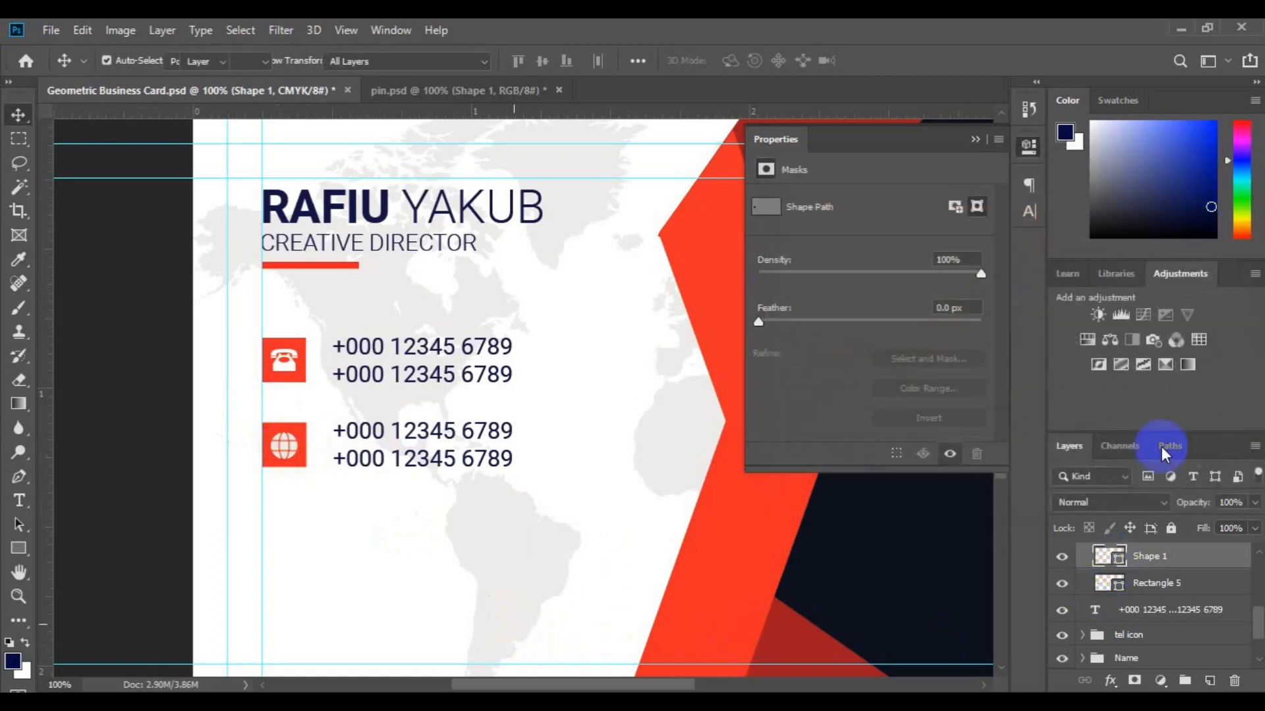
shift+click(1159, 585)
click(423, 62)
click(542, 63)
click(364, 436)
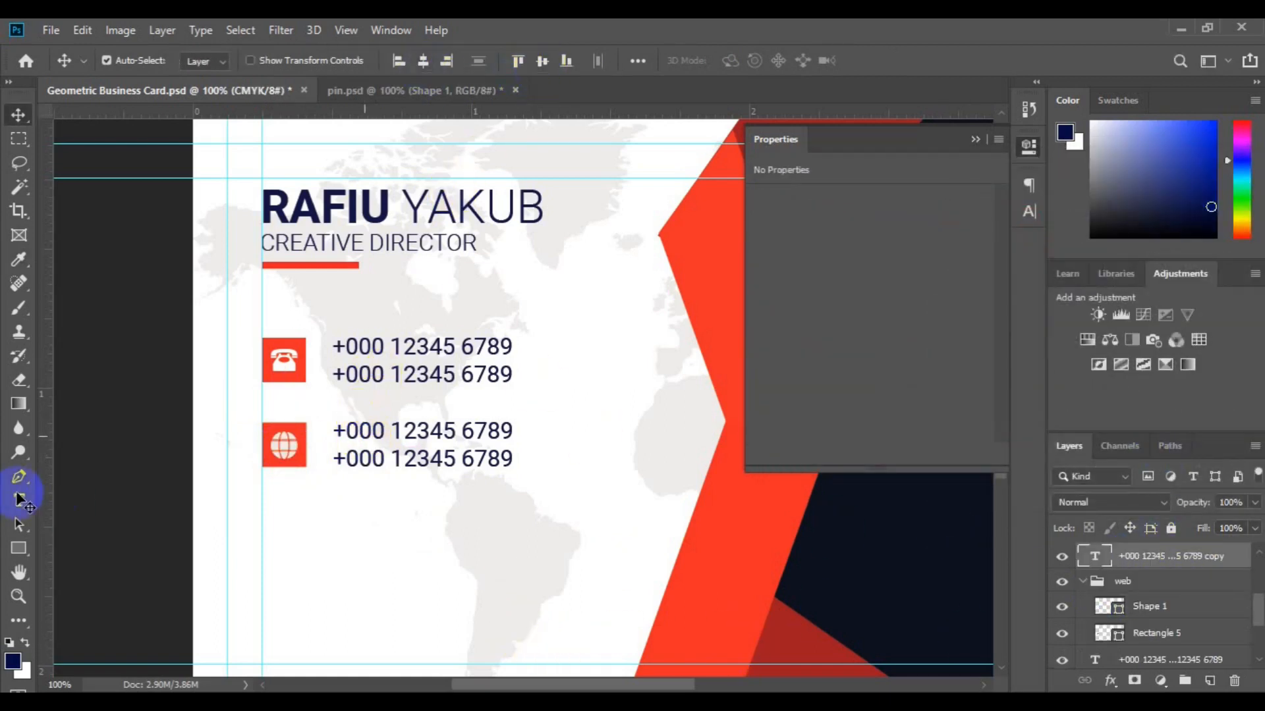
click(18, 501)
click(338, 432)
key(ctrl+a)
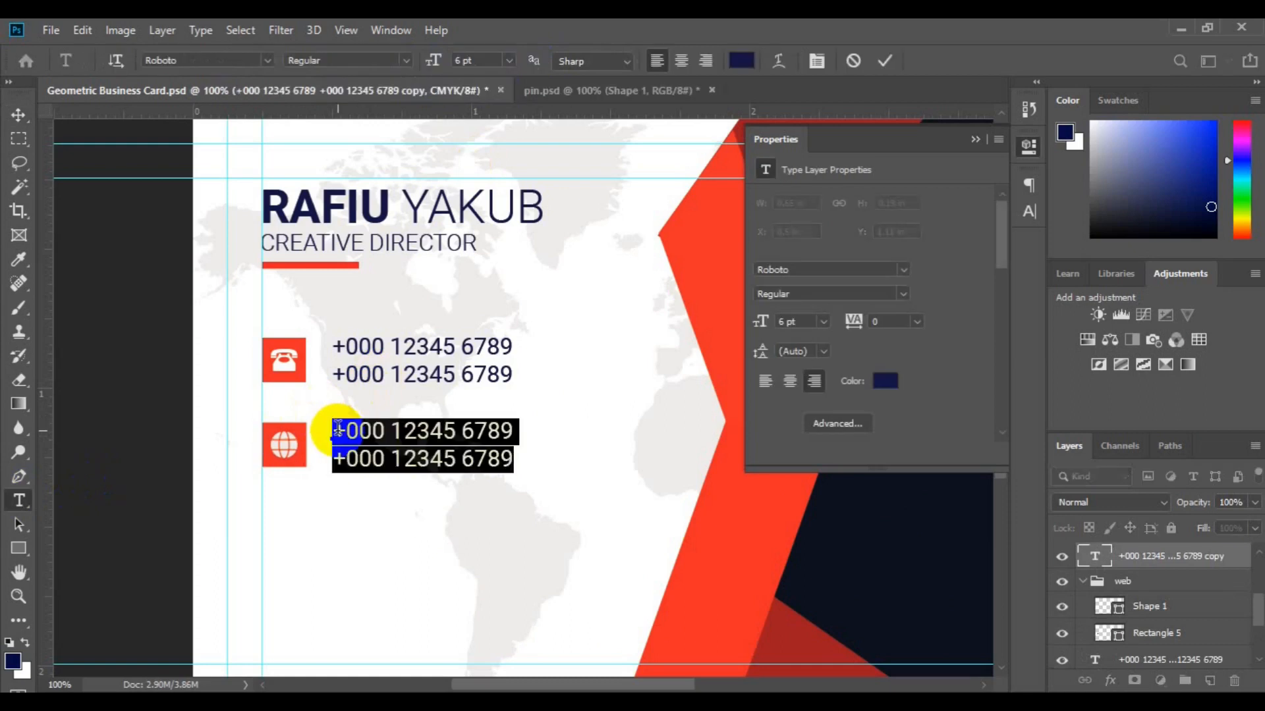
click(338, 429)
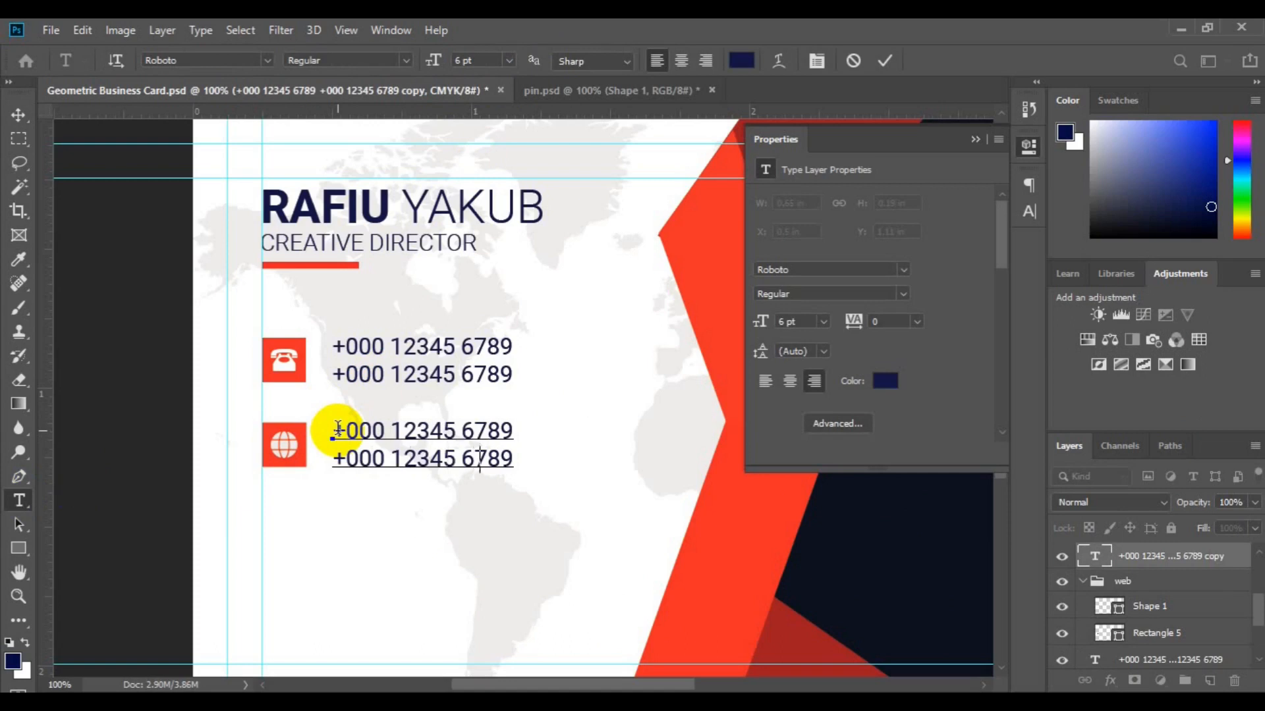
text(www.website.com)
key(Return)
text(info@website.com)
click(19, 115)
Left-align the website text with the phone text and vertically align the globe with it.
shift+click(1175, 658)
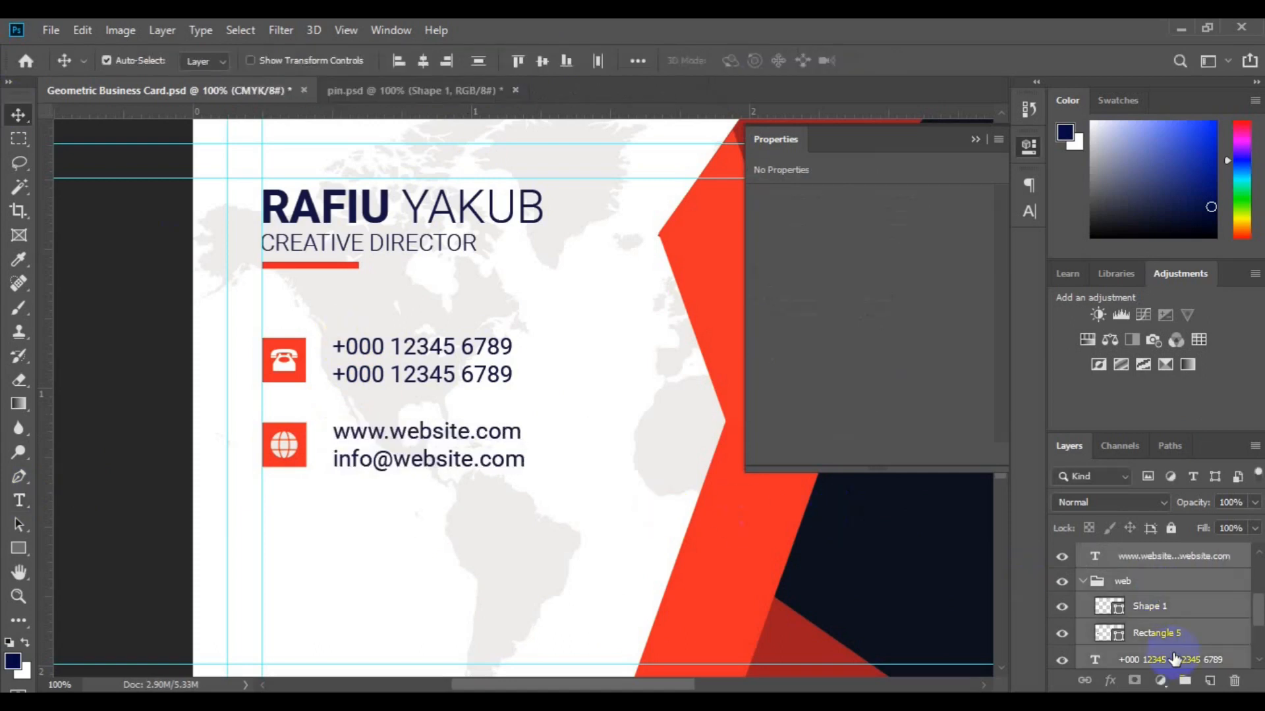
click(1175, 659)
ctrl+click(1186, 557)
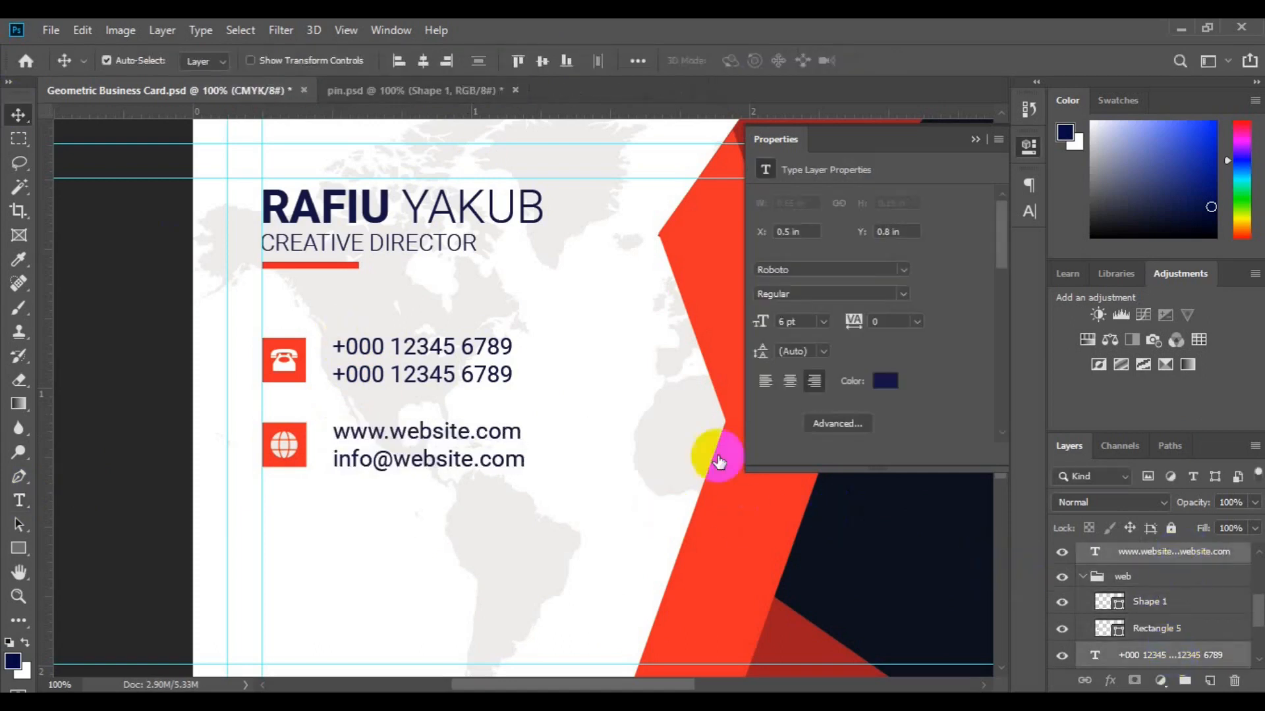
click(401, 62)
click(1122, 578)
ctrl+click(1179, 553)
click(542, 61)
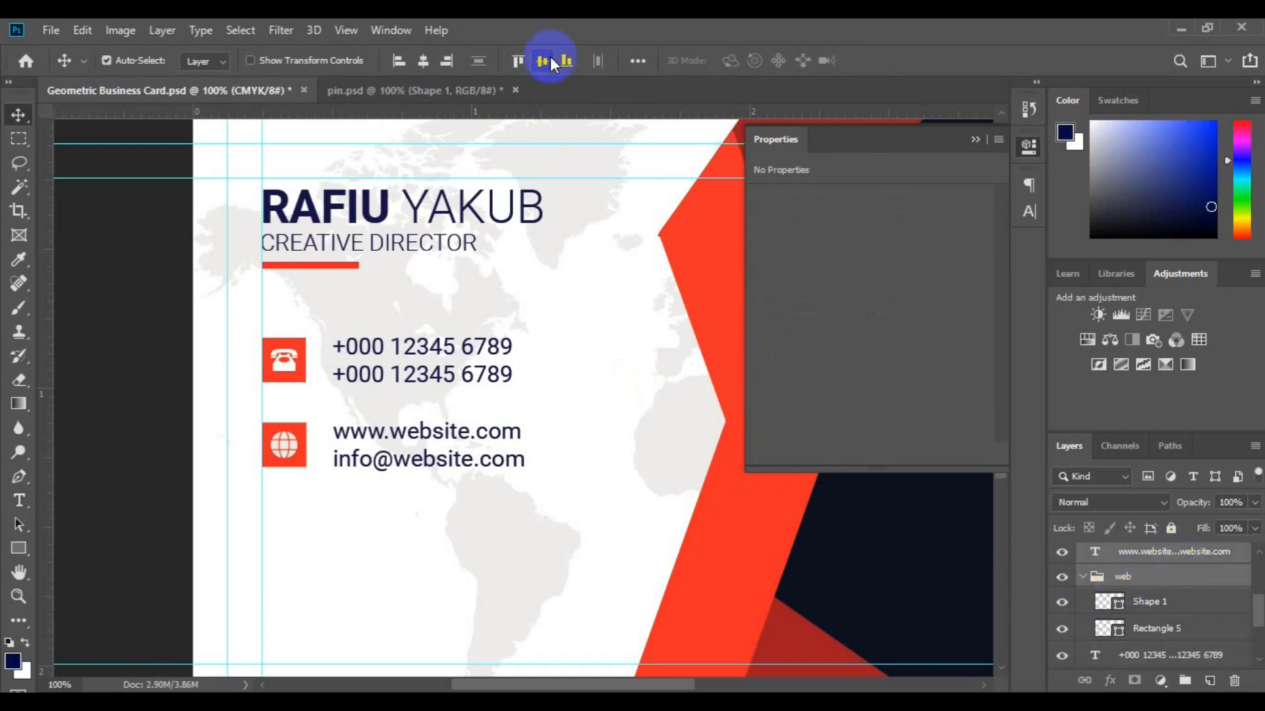
Duplicate the website row below the second and delete the copied globe.
click(1083, 577)
key(ctrl+j)
key(ctrl+t)
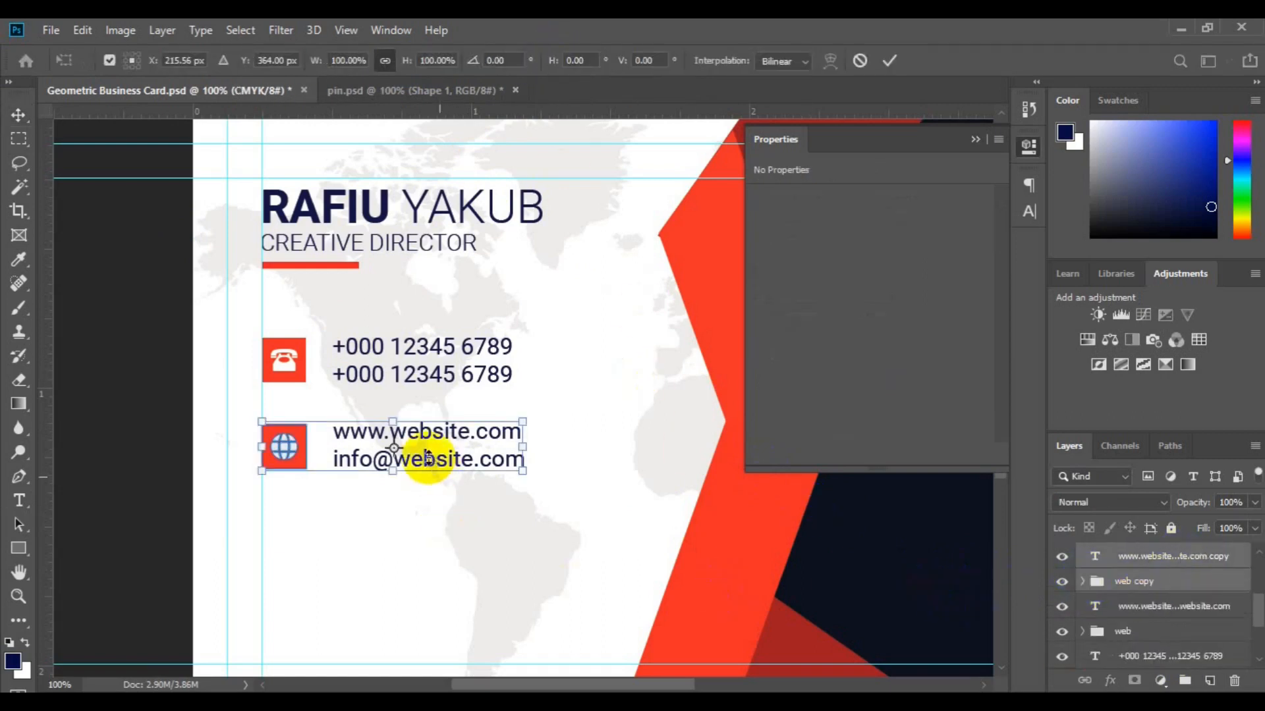
drag(427, 459, 425, 548)
key(Return)
click(282, 504)
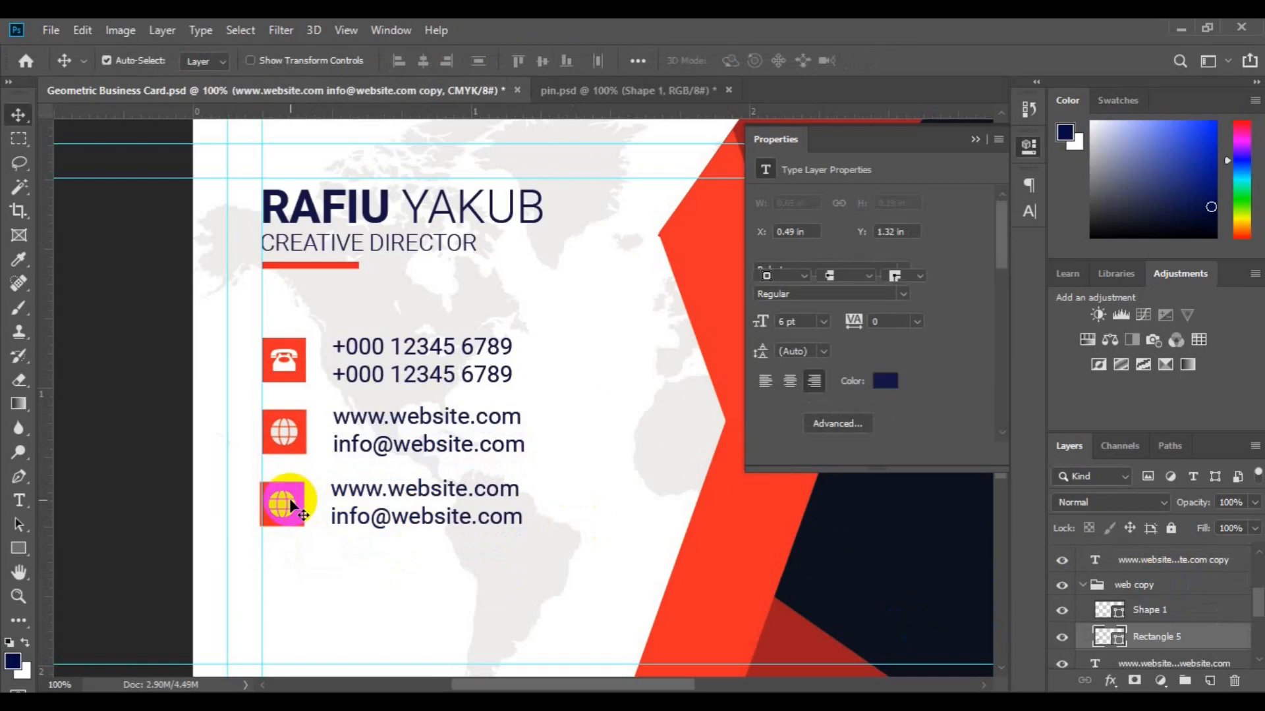
click(283, 503)
key(Delete)
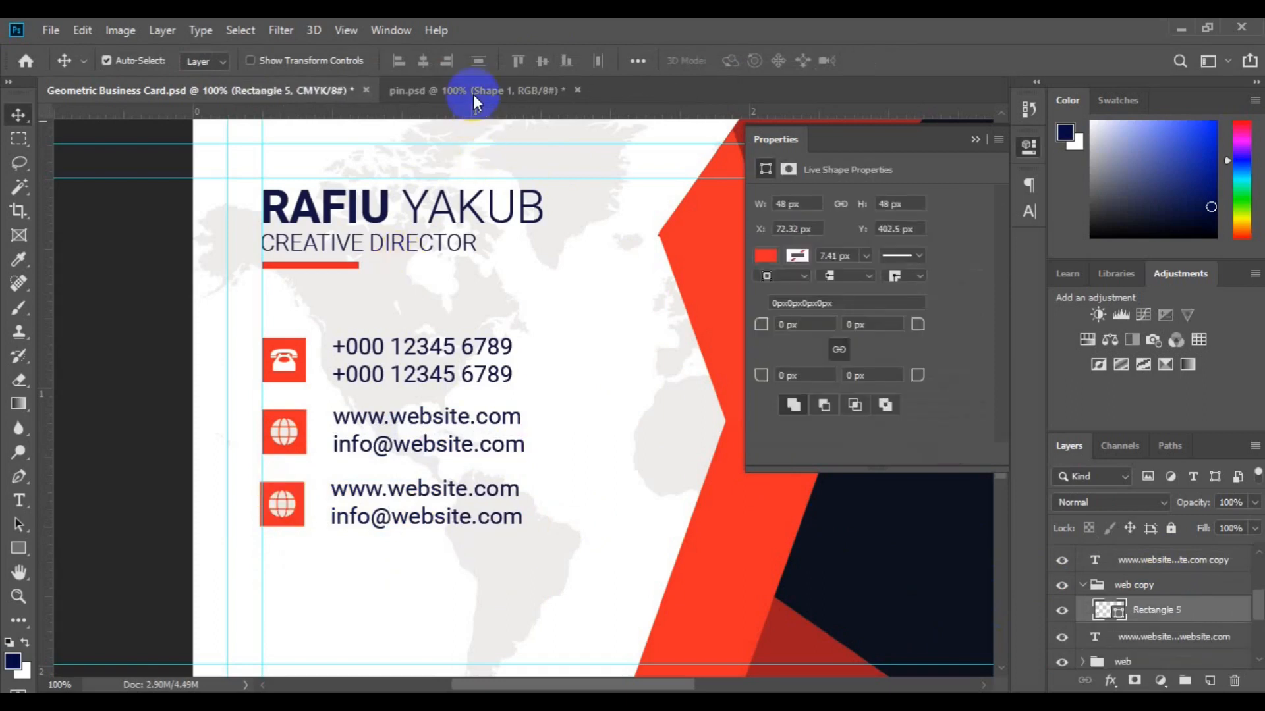
Bring the pin shape from pin.psd into the business card.
click(472, 94)
scroll(1183, 650, down, 3)
click(1183, 650)
click(1061, 640)
drag(1167, 643, 321, 504)
Shrink the pin down to icon size over the third row's red square.
key(ctrl+t)
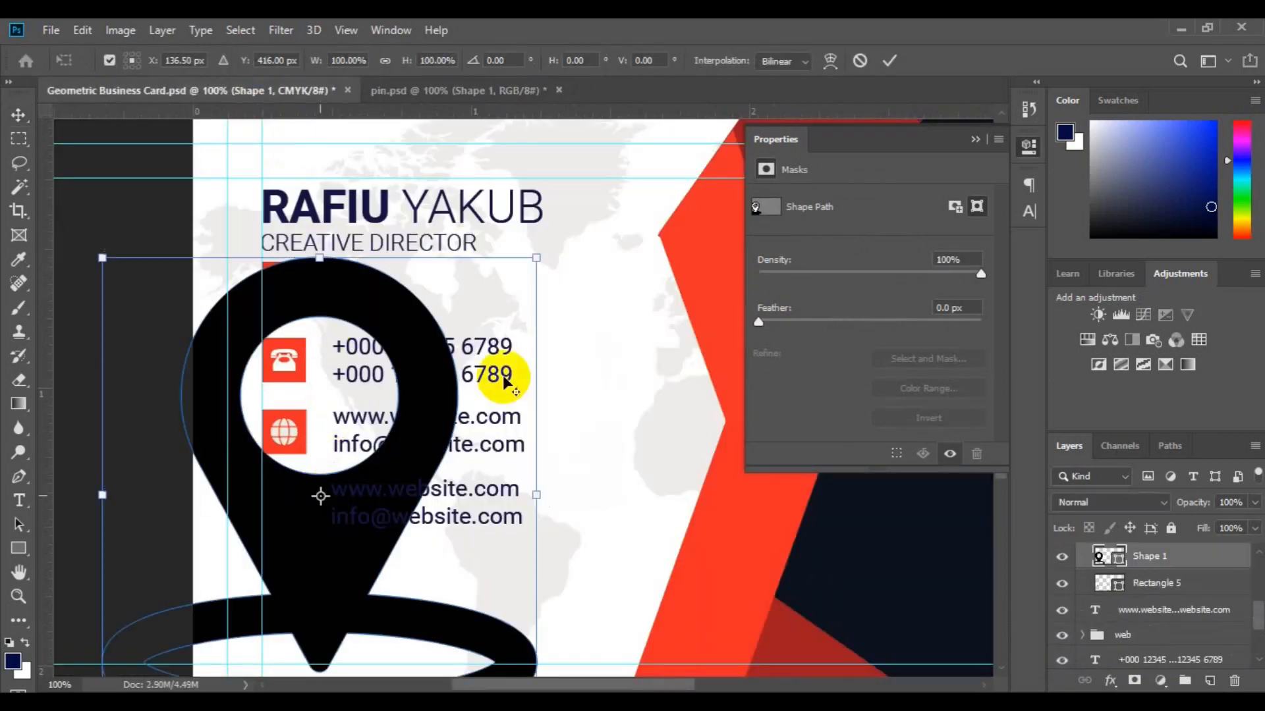
drag(537, 256, 350, 548)
key(ctrl+z)
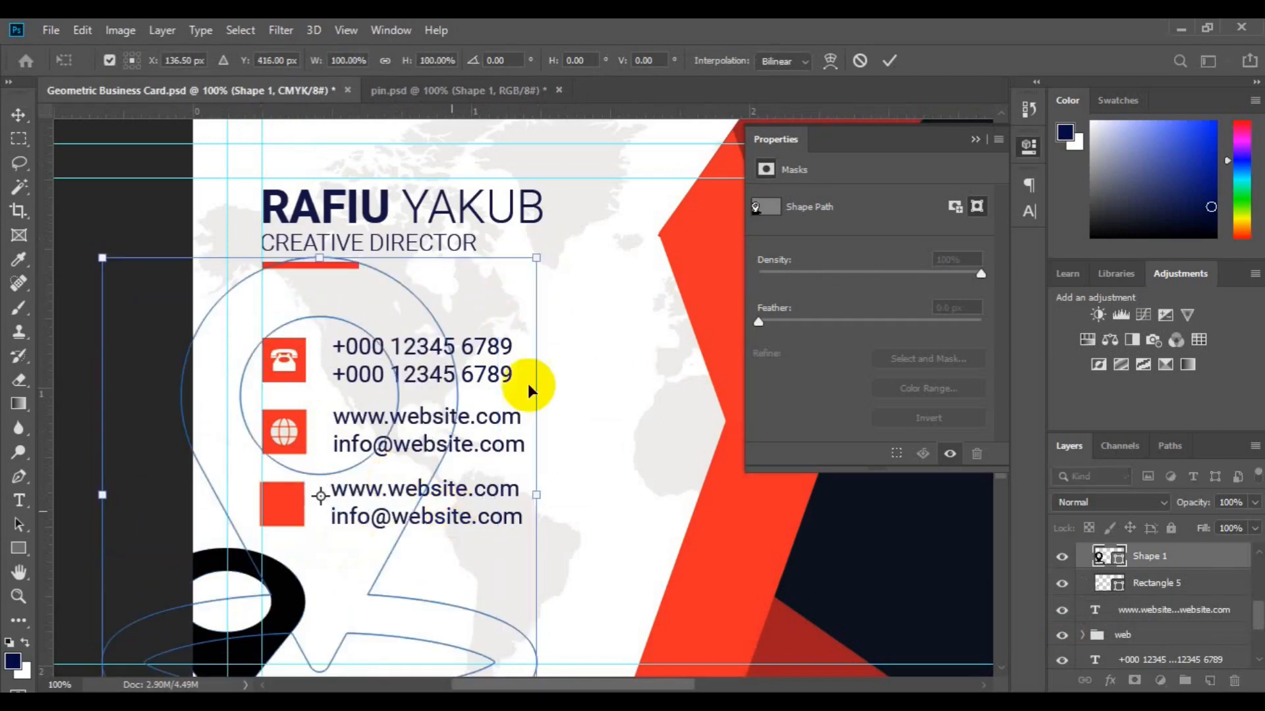
drag(536, 257, 416, 448)
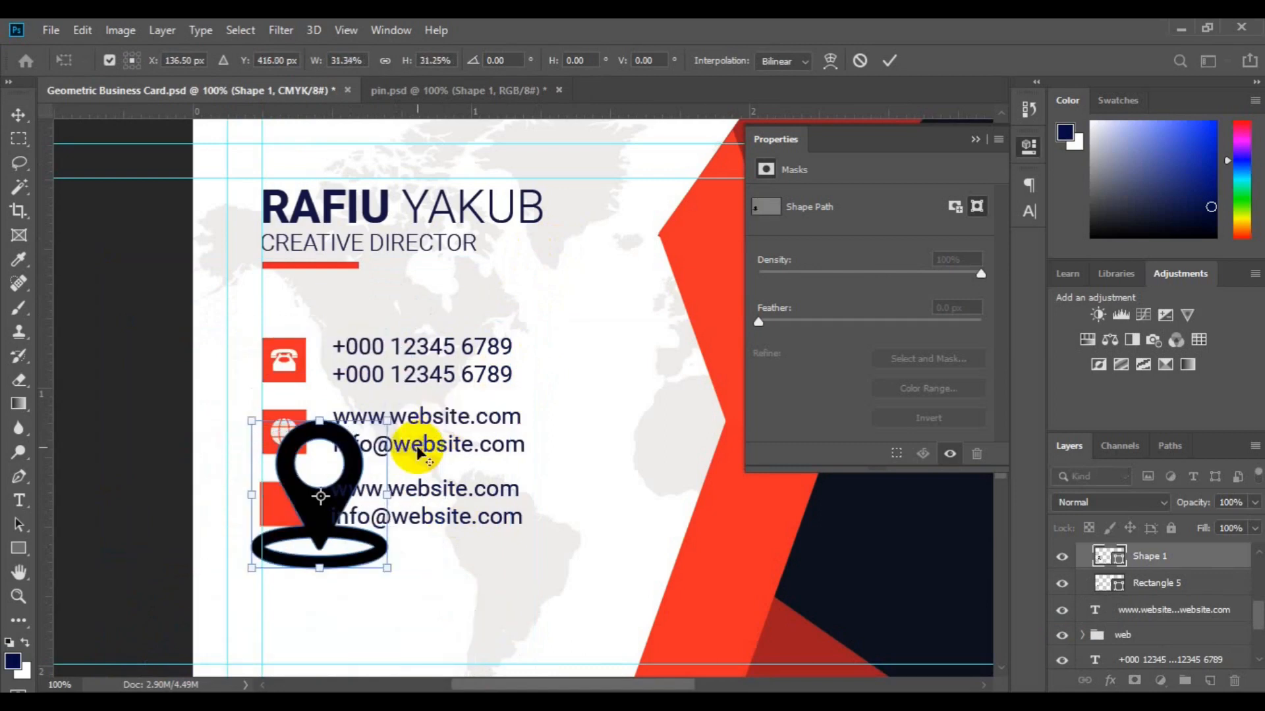
key(Return)
key(ctrl+t)
drag(388, 568, 283, 505)
key(Return)
shift+click(1123, 584)
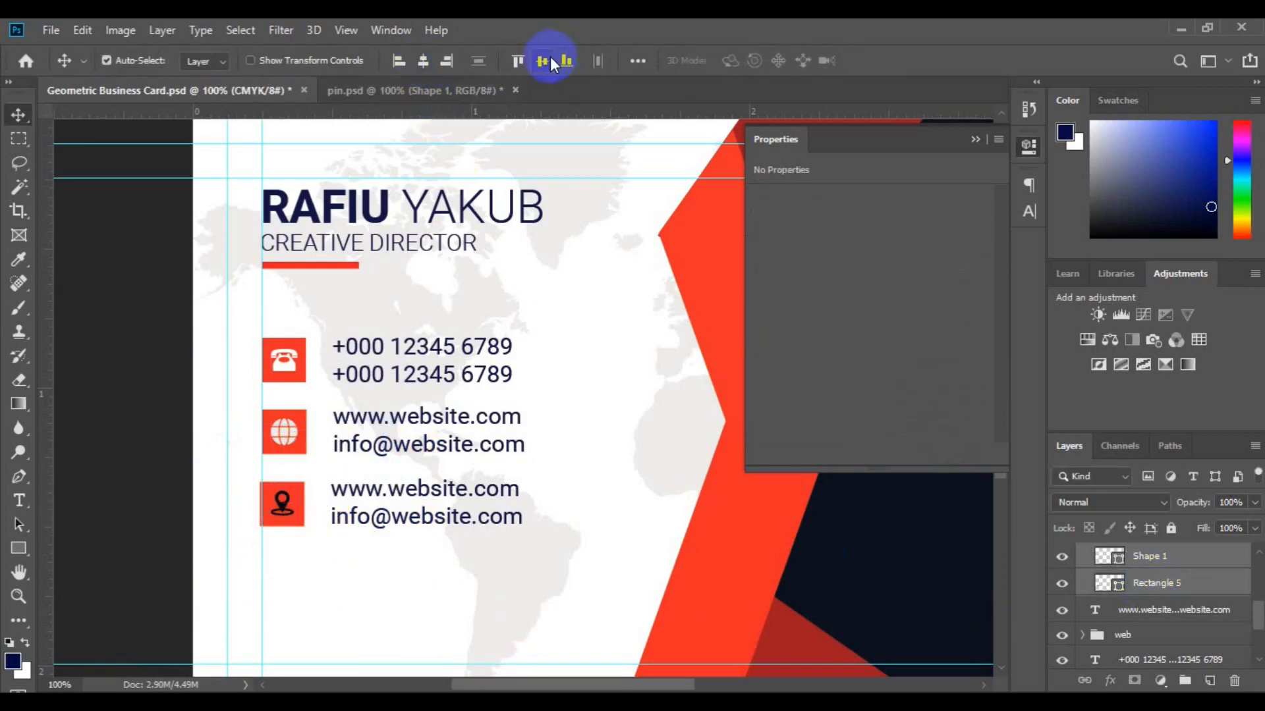
double_click(1118, 561)
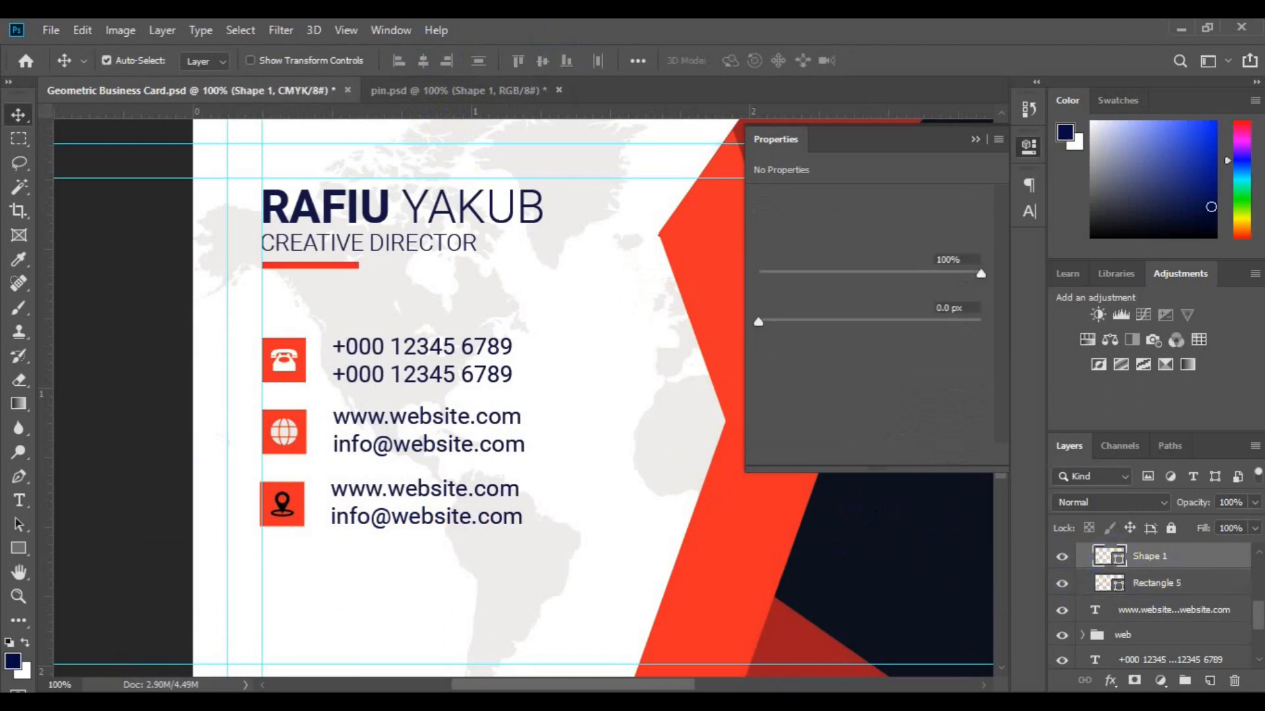
Make the pin icon white.
click(488, 620)
click(596, 520)
click(1193, 195)
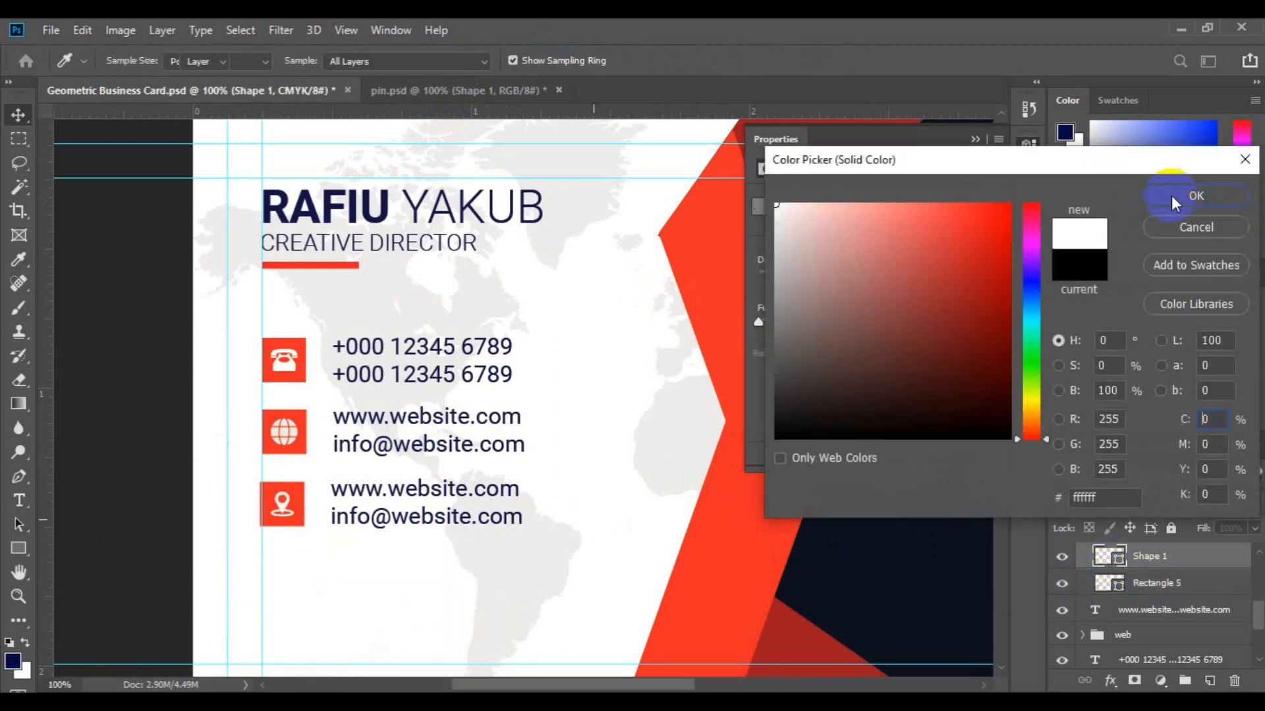
Change the third row's text to 'Street Address Here' and 'Singapore, 2222'.
click(420, 491)
click(18, 511)
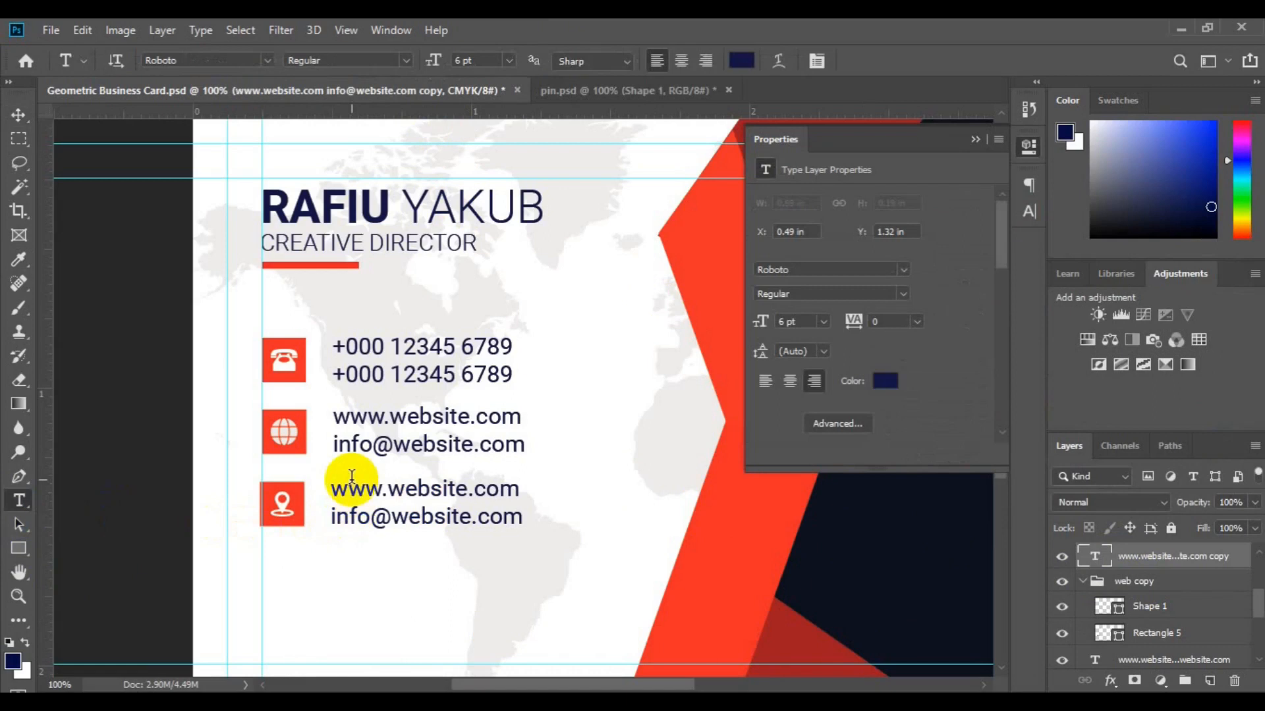
key(ctrl+a)
text(Street )
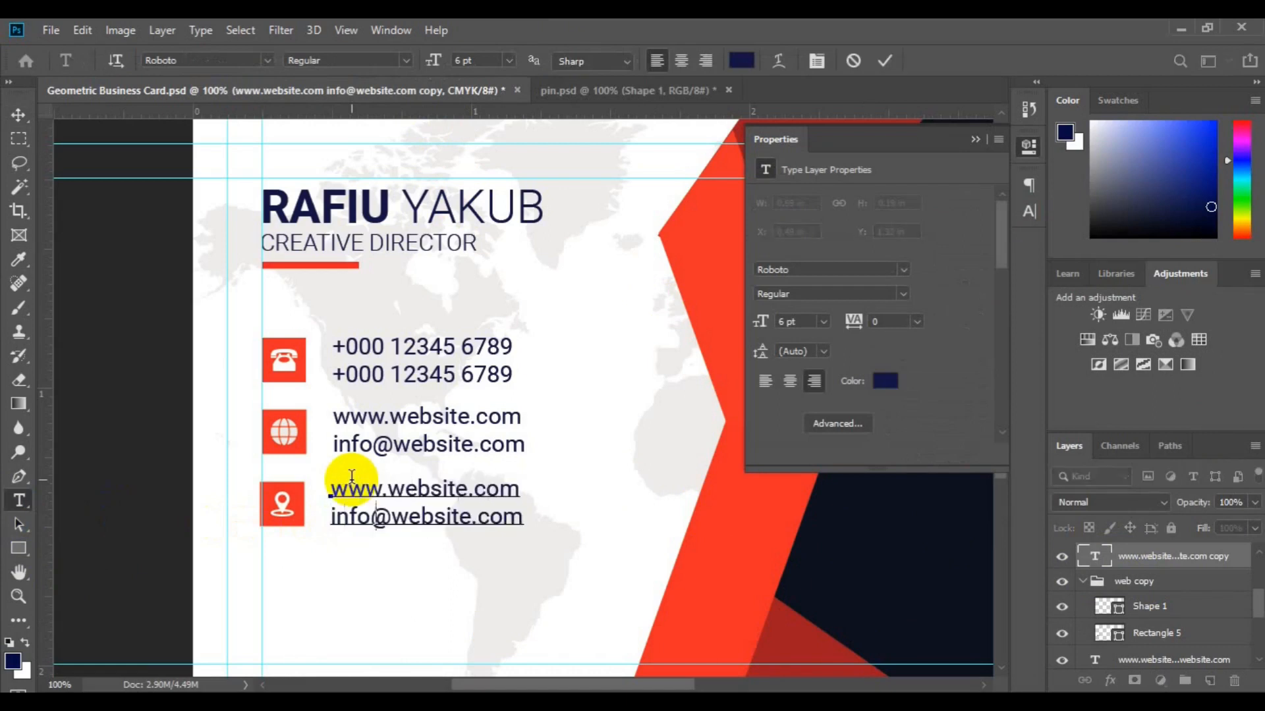
text(Address Her)
key(Return)
text(Singapore,)
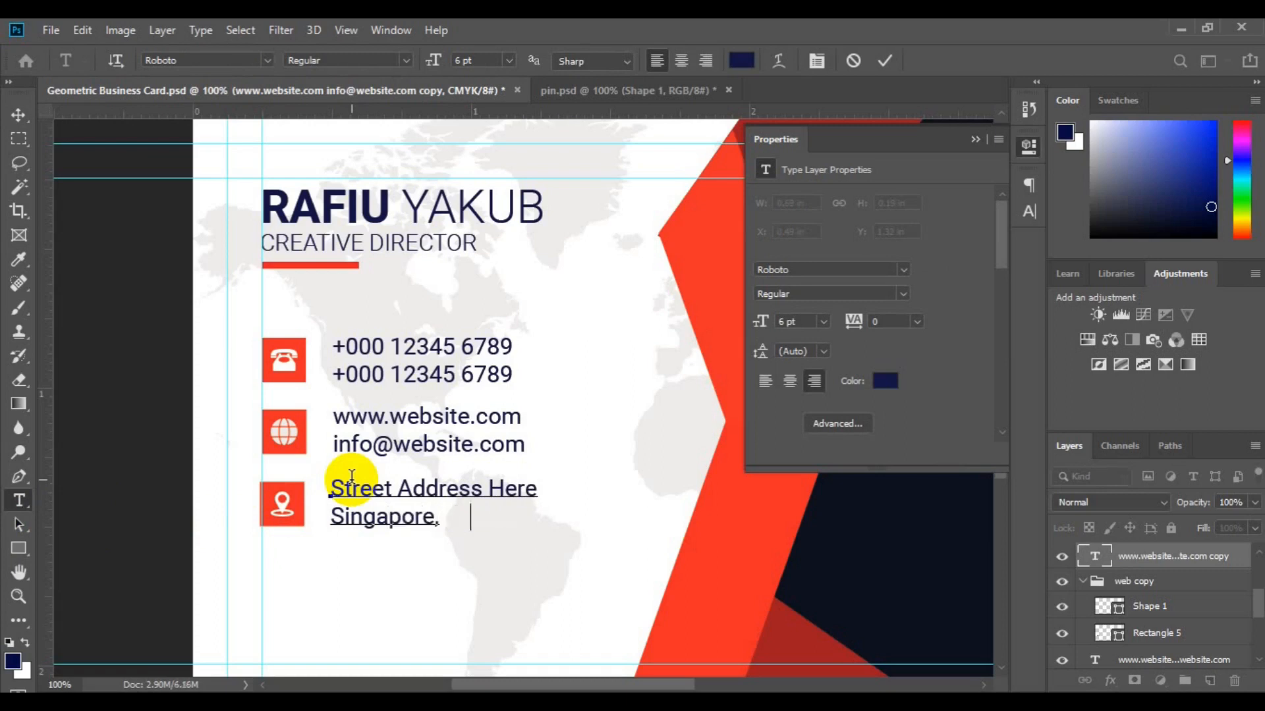
text( 2222)
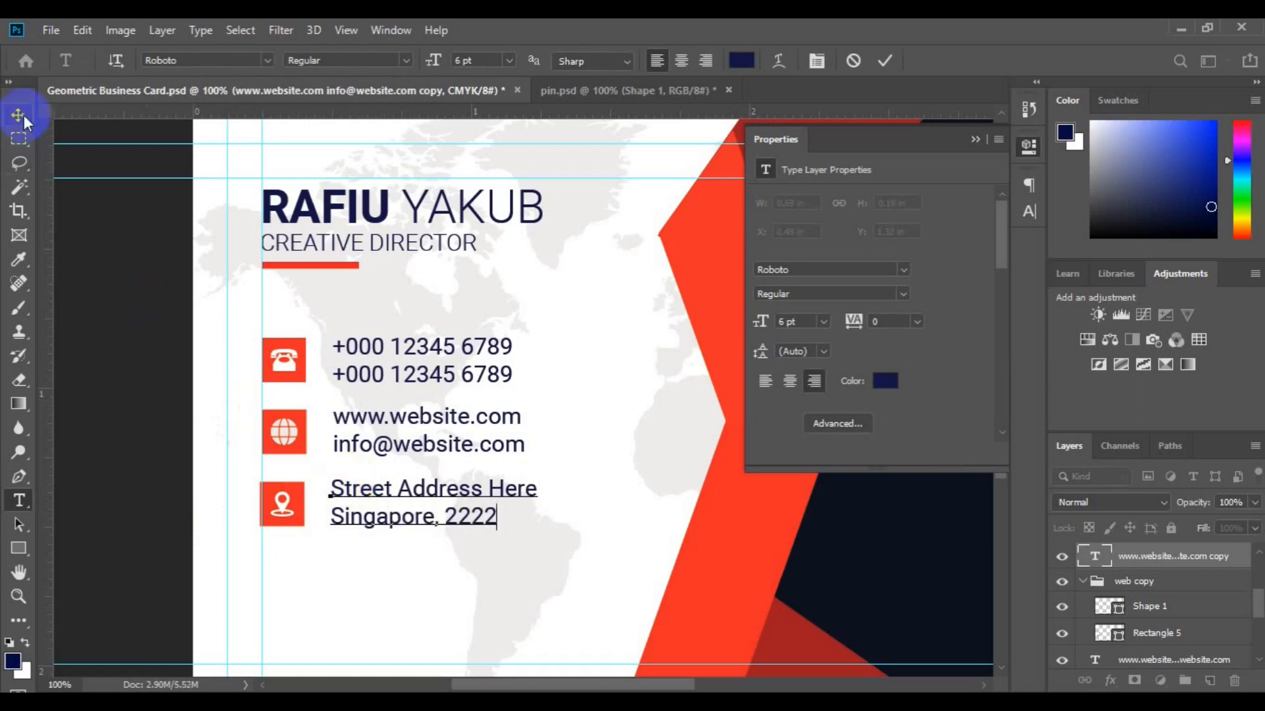
click(25, 118)
Centre the address text vertically on the pin icon.
shift+click(1140, 586)
click(547, 61)
click(1129, 564)
drag(1257, 606, 1257, 621)
click(1216, 596)
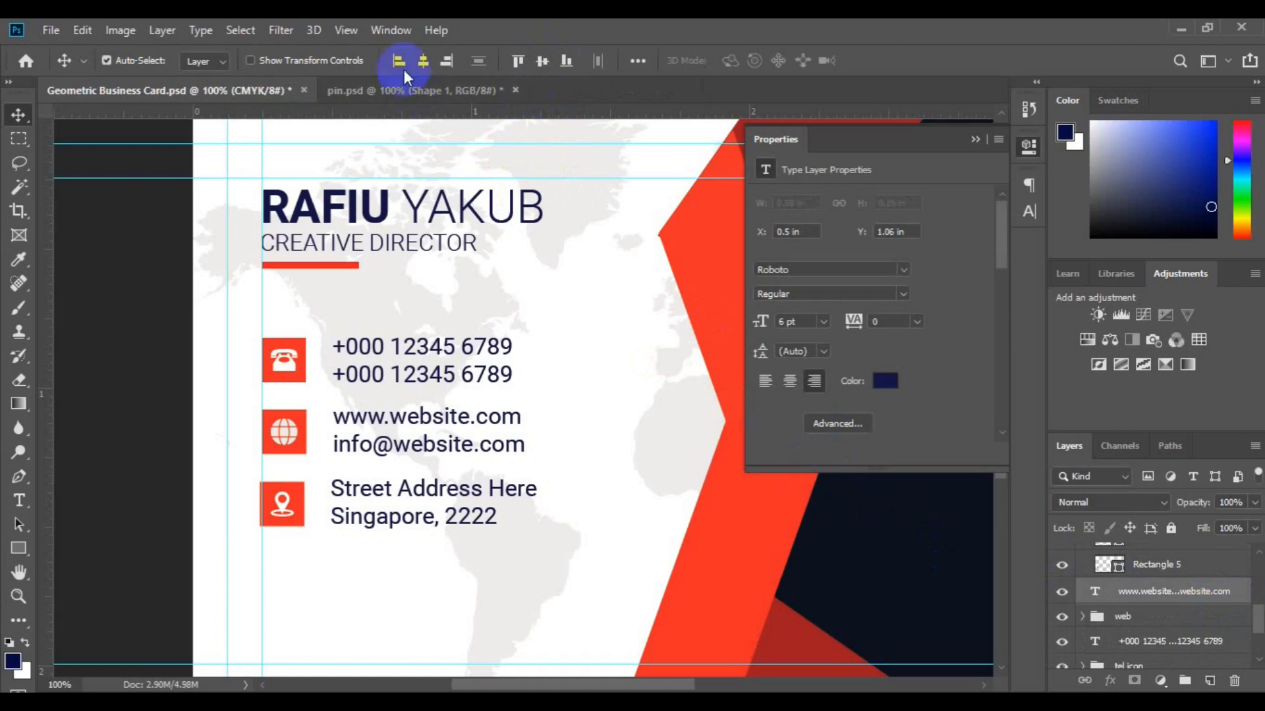
Group the contact text layers and left-align the phone text to the guide.
click(1183, 680)
drag(1258, 619, 1258, 640)
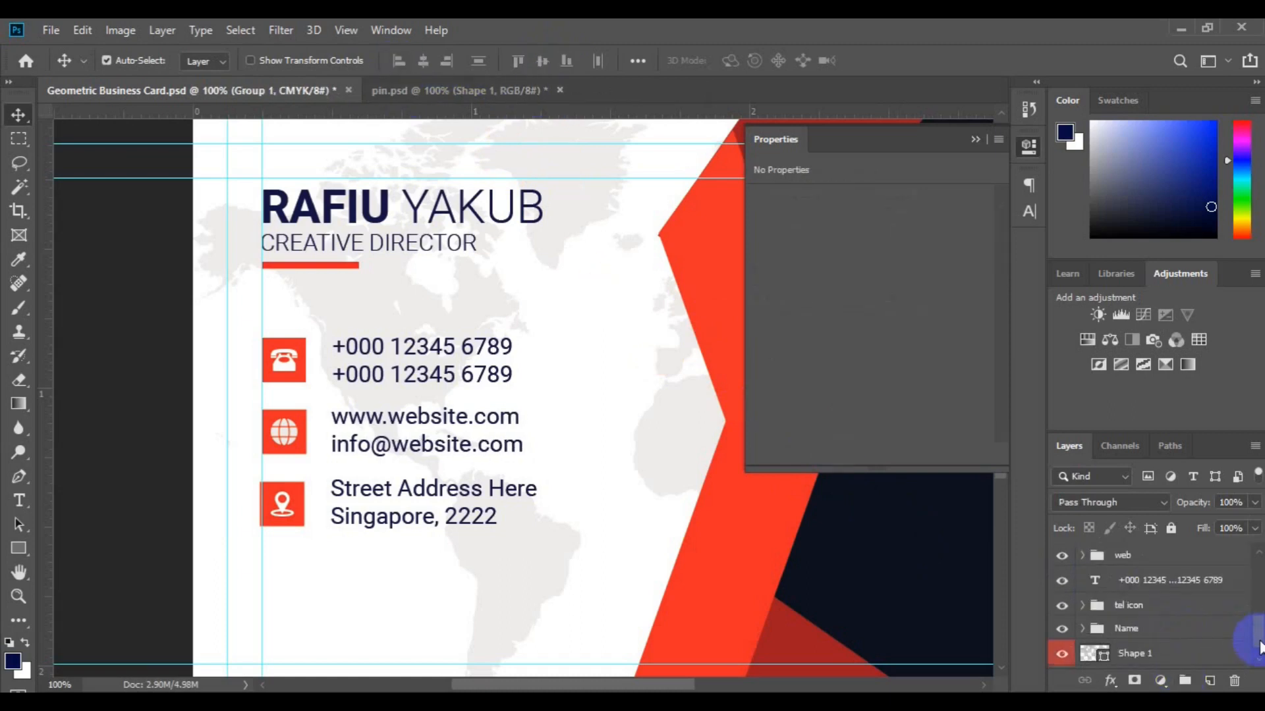
ctrl+click(1211, 586)
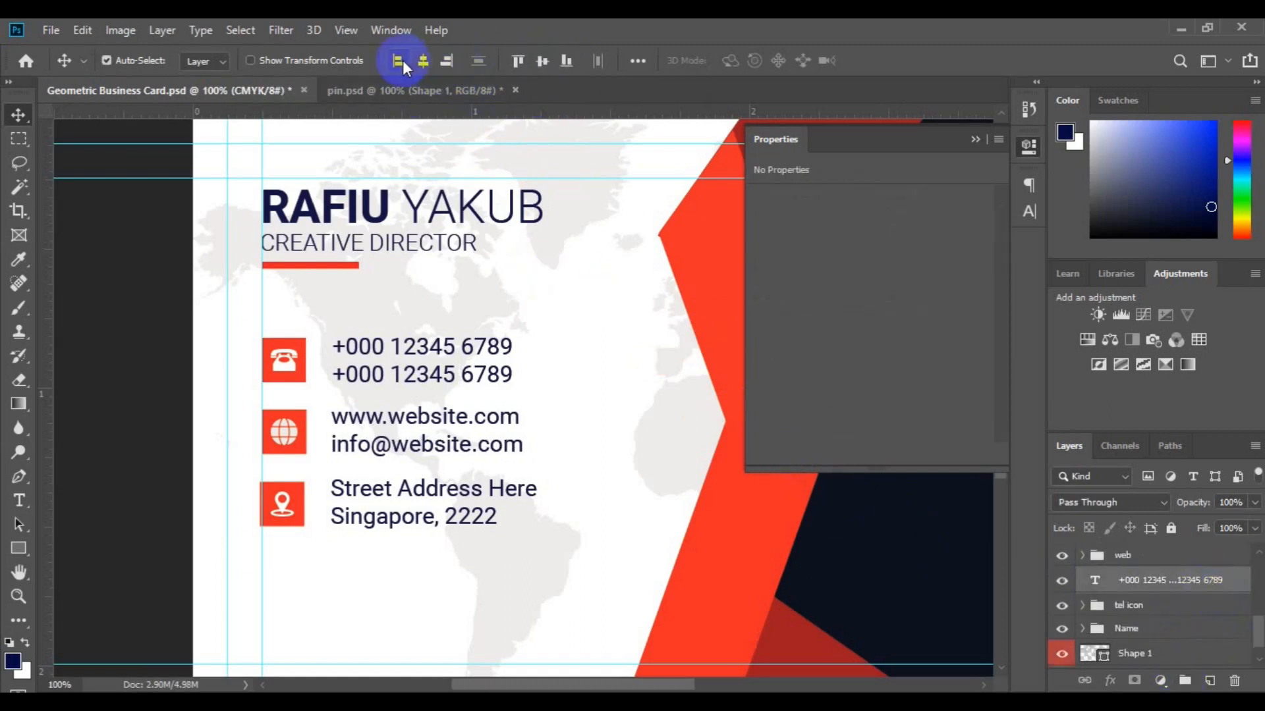
click(402, 61)
click(1184, 679)
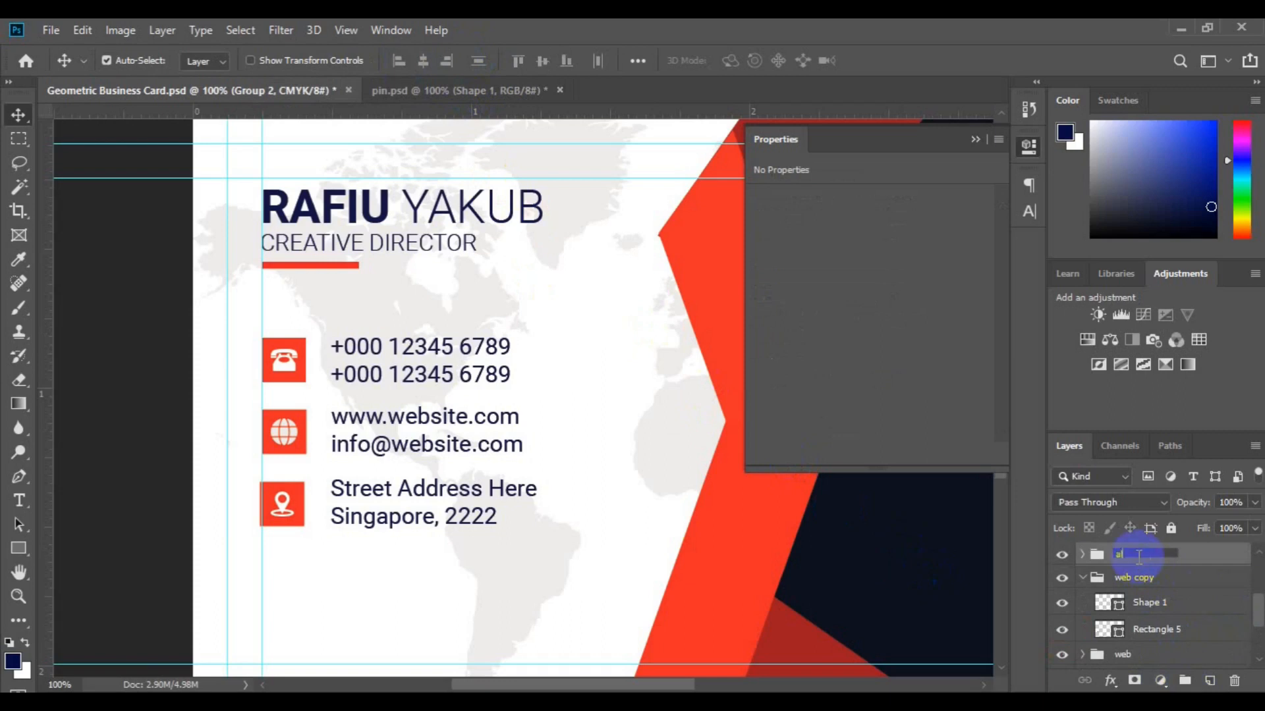
Left-align the web, web copy and tel icon groups and group them as All icons.
click(1094, 578)
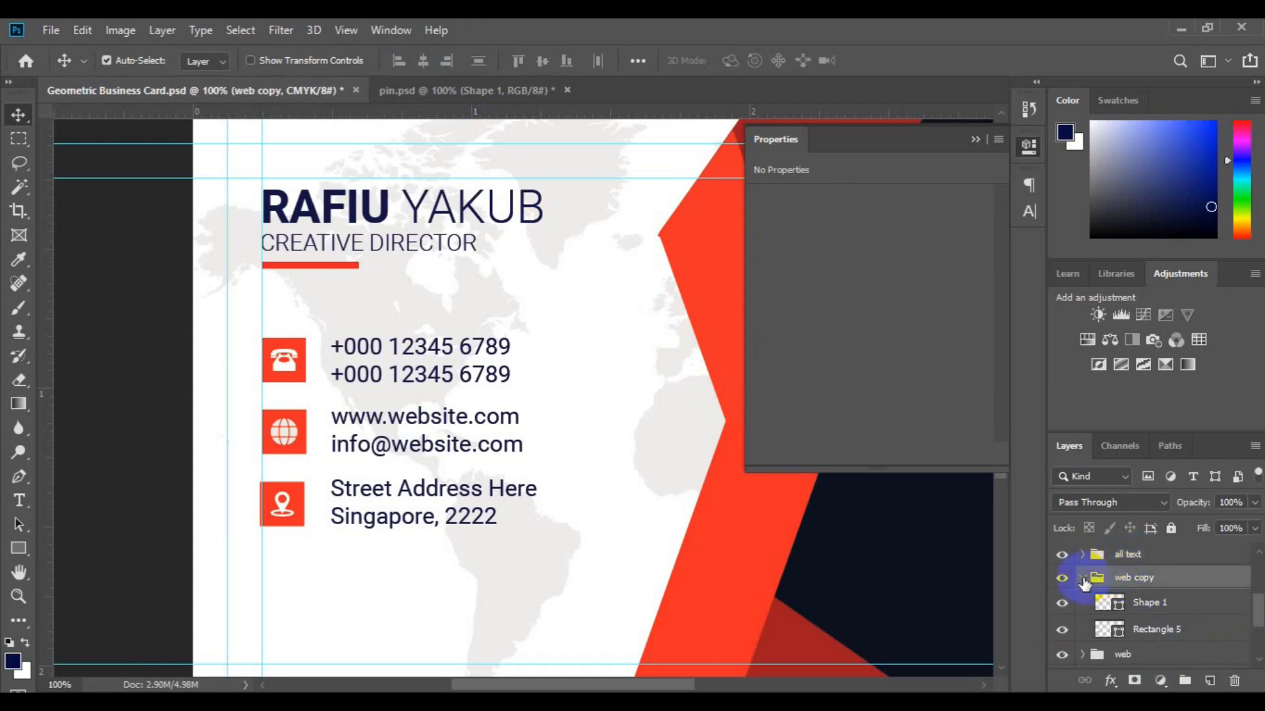
click(1083, 578)
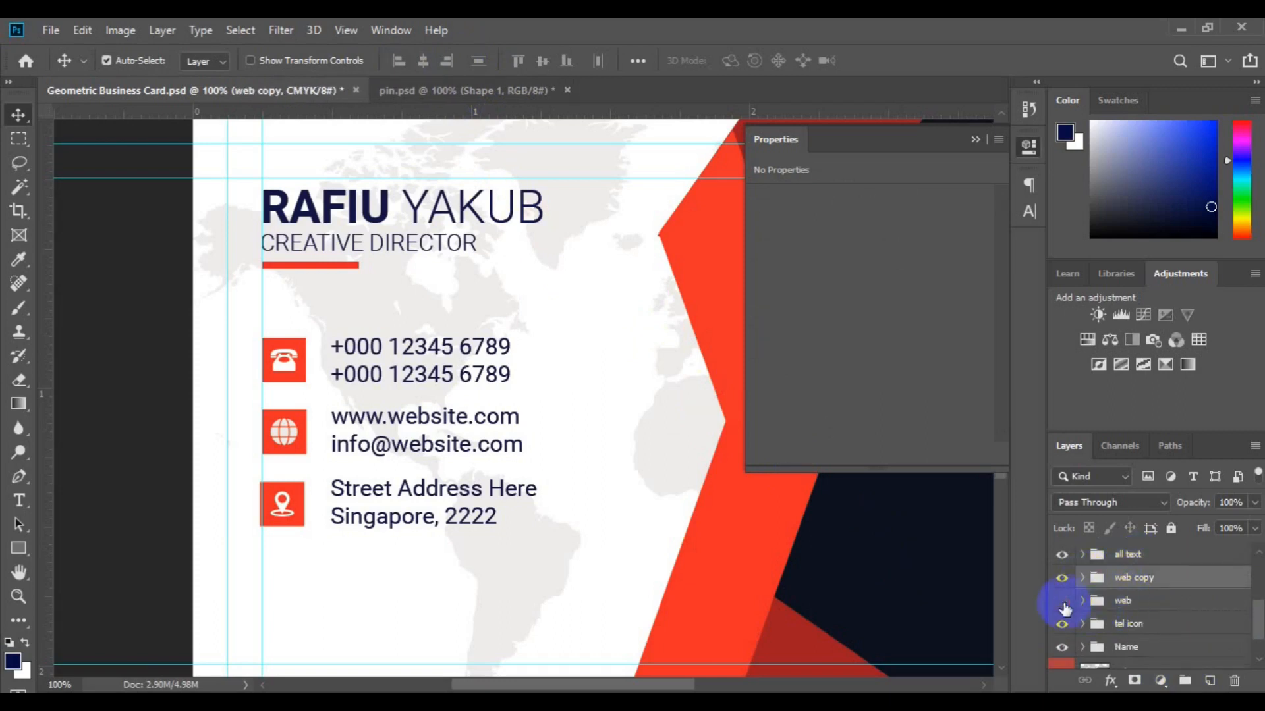
ctrl+click(1124, 601)
click(398, 61)
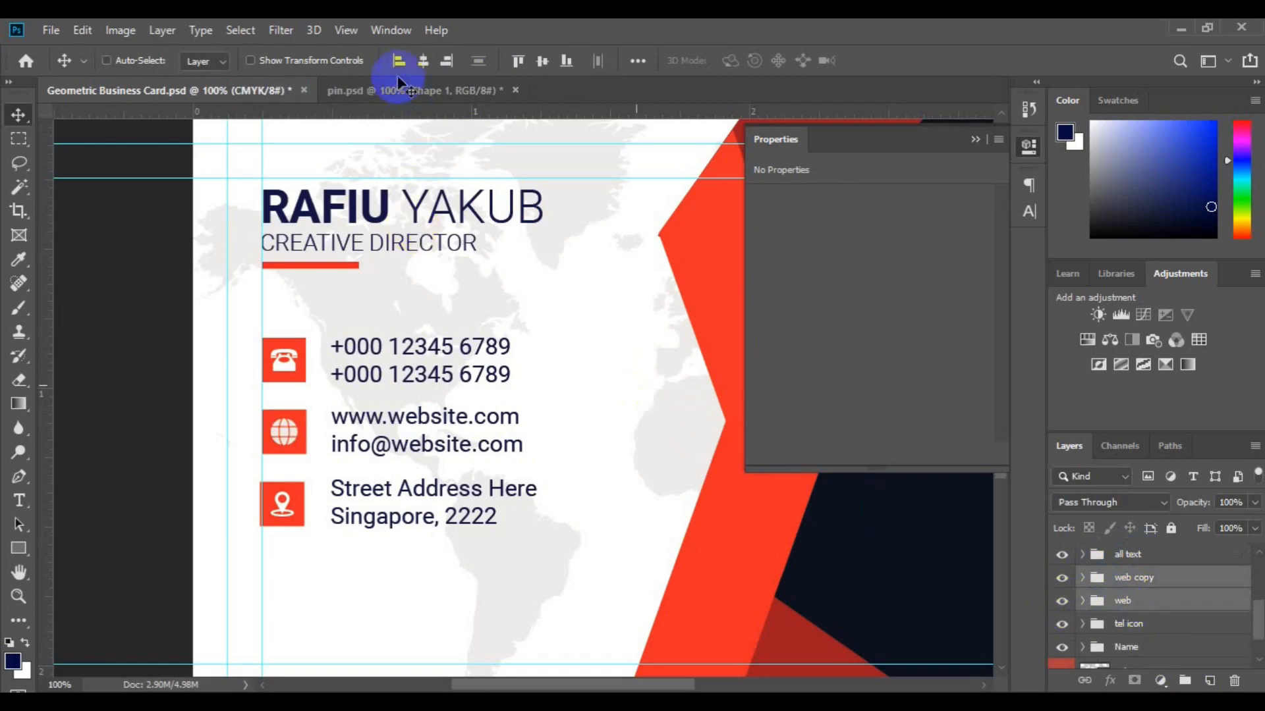
click(1183, 679)
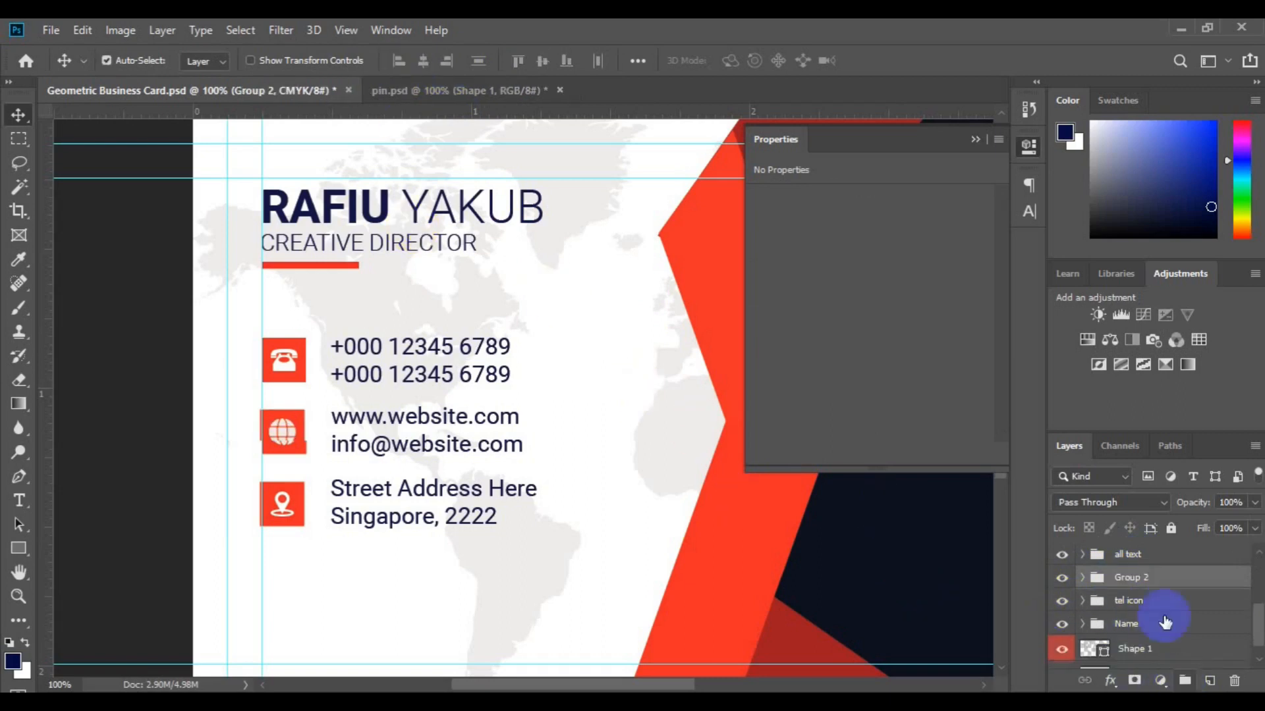
ctrl+click(1155, 606)
click(398, 61)
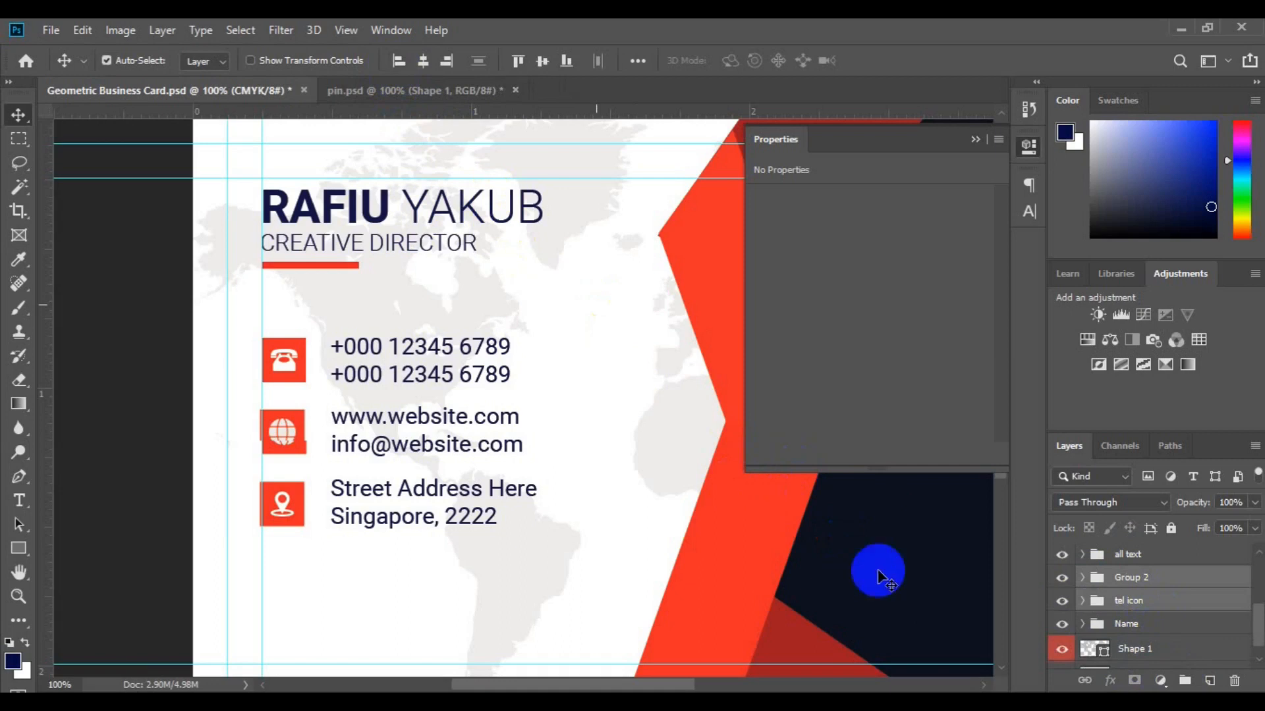
double_click(1136, 580)
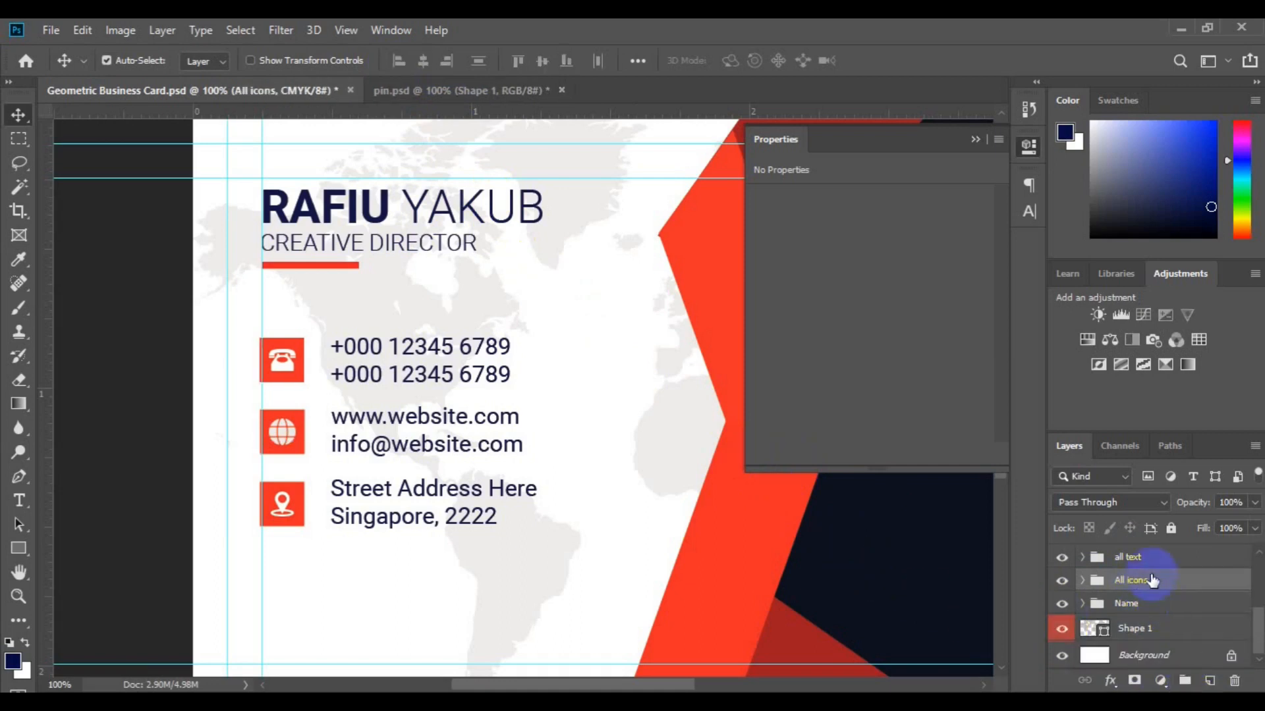
Align all contact text with All icons and group them as 'text & icon'.
shift+click(1145, 558)
click(542, 66)
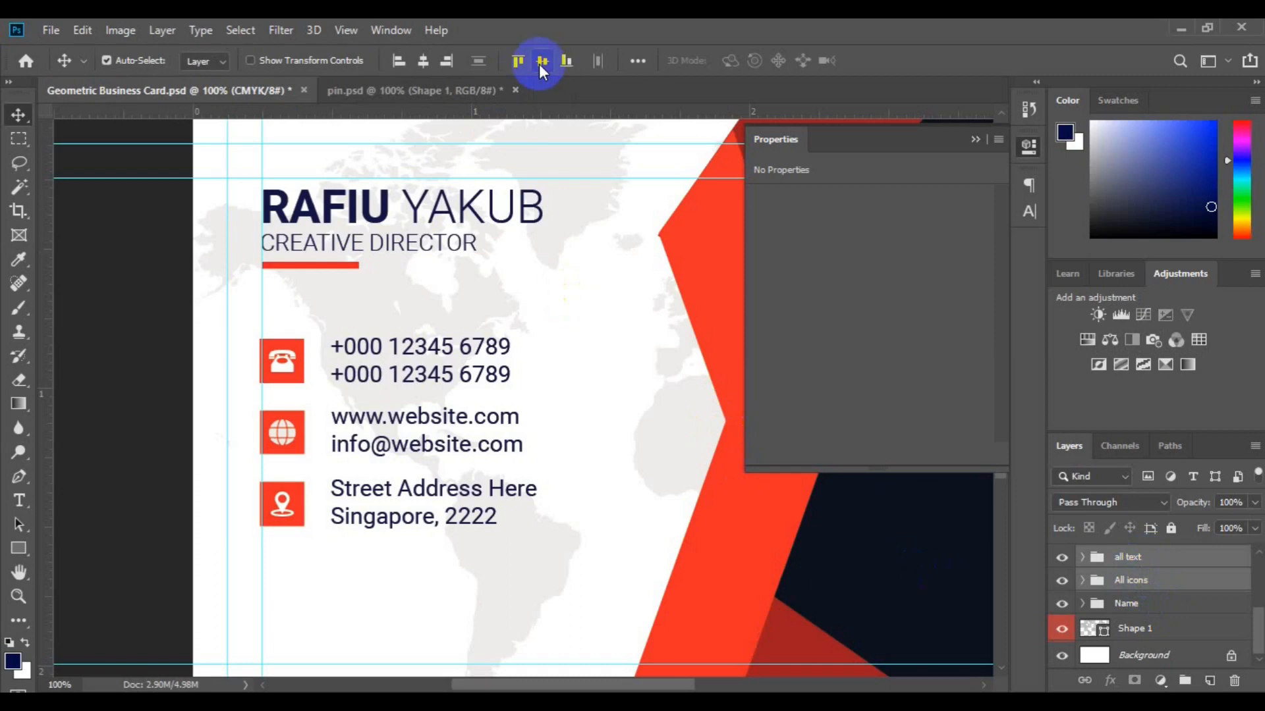
click(1185, 680)
double_click(1139, 580)
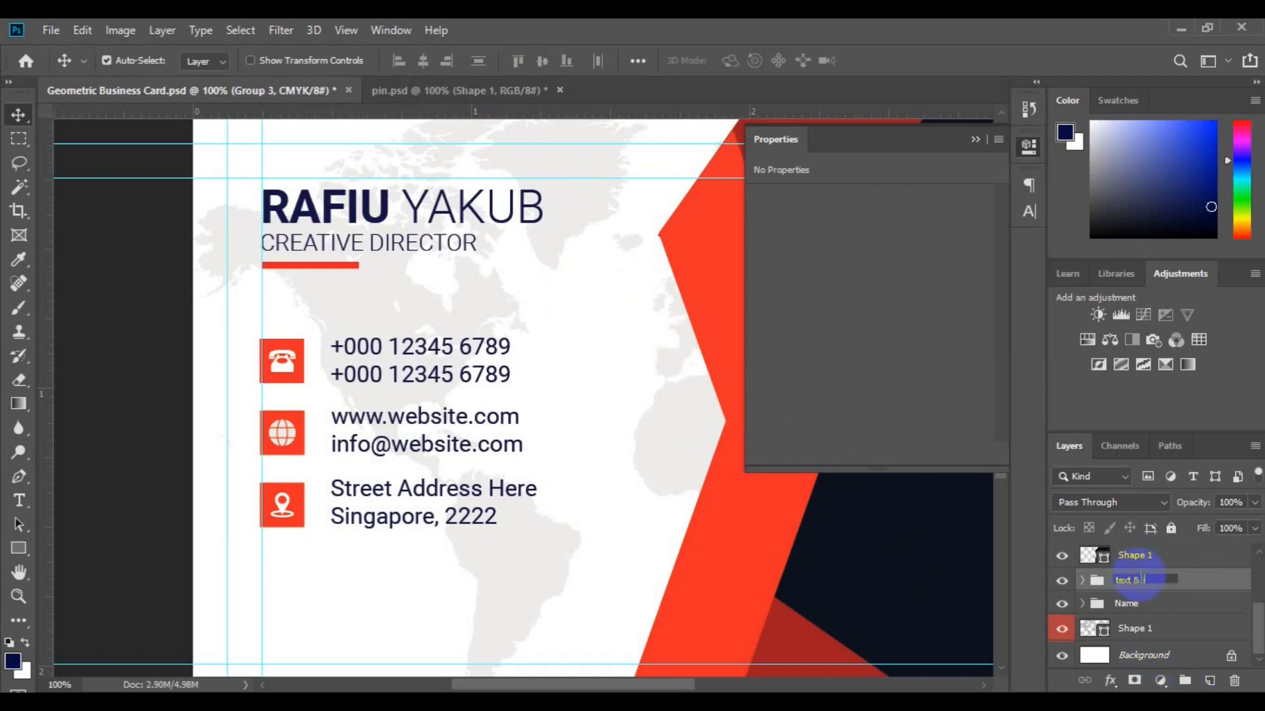
key(Return)
Left-align the text & icon group with the Name group and zoom out to the whole card.
shift+click(1128, 604)
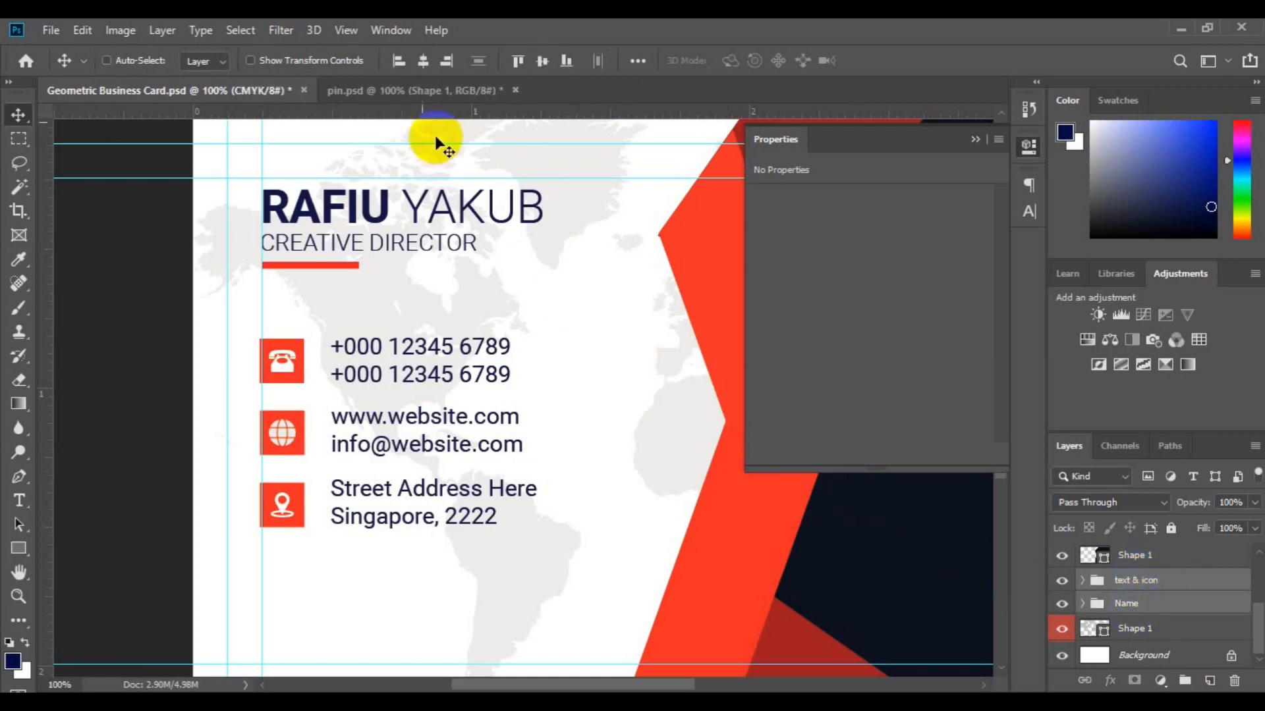
click(396, 66)
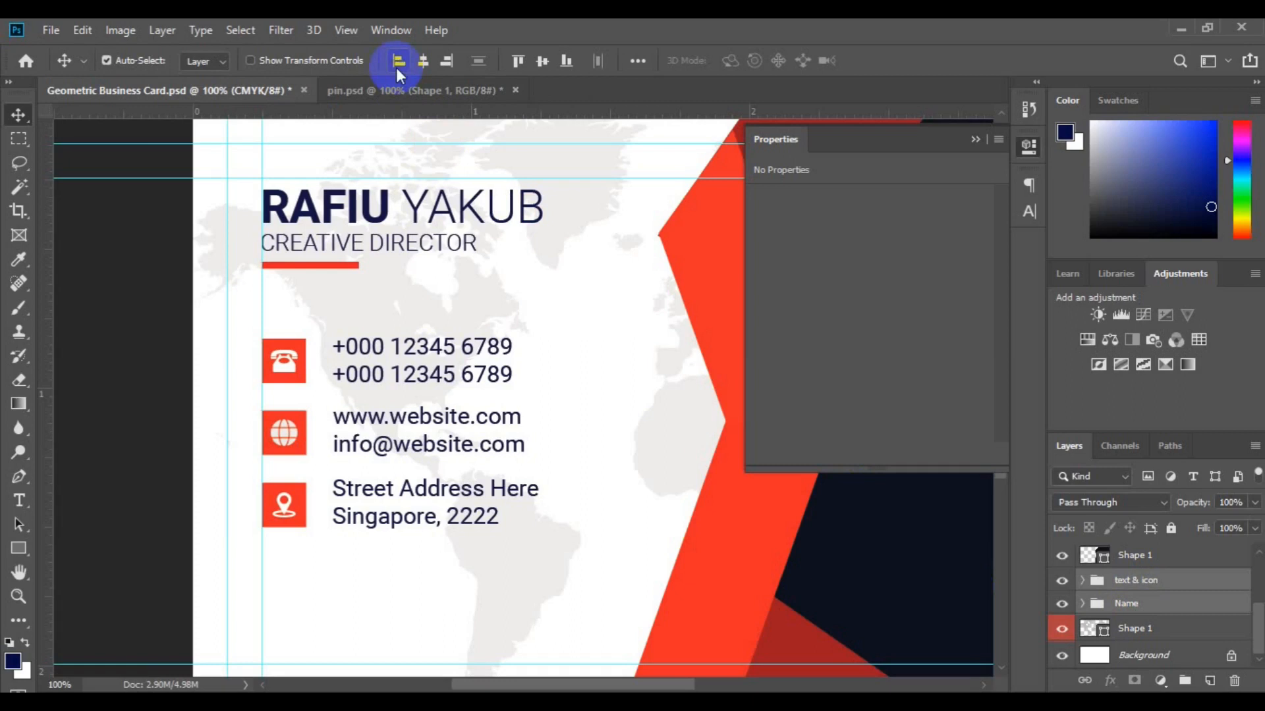
scroll(567, 125, down, 2)
click(975, 140)
key(ctrl+minus)
key(ctrl+minus)
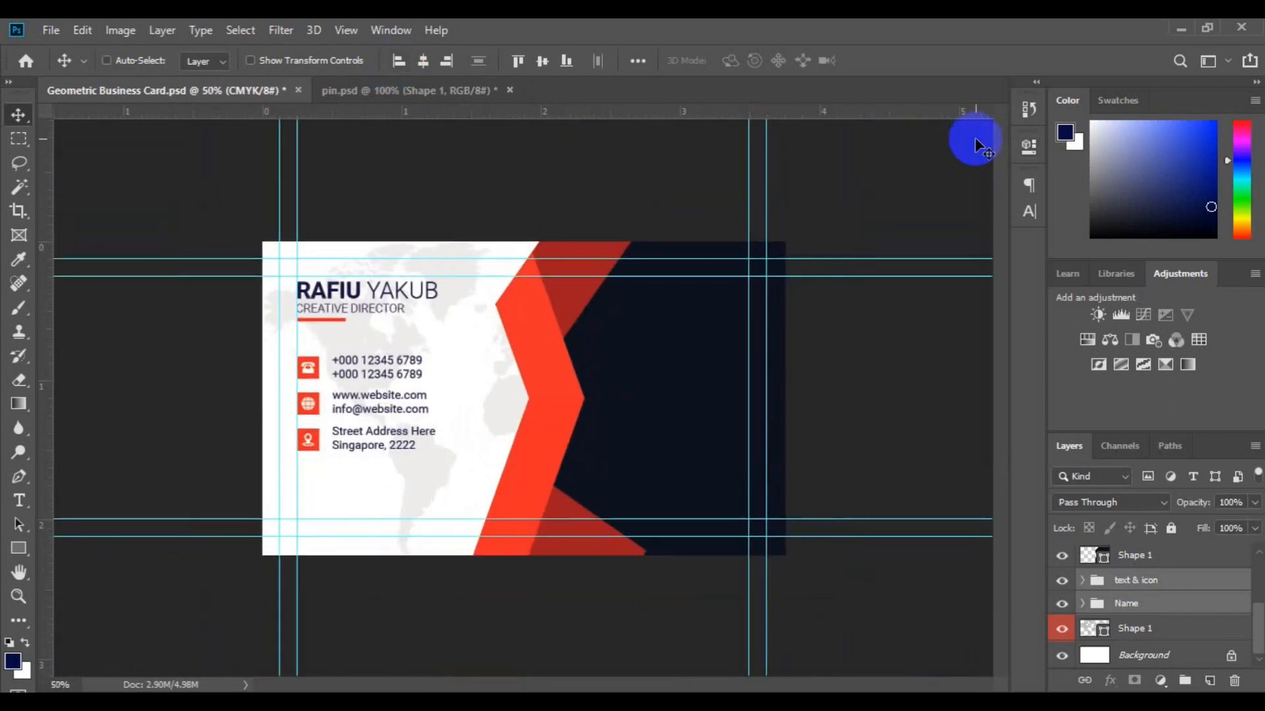
Draw a custom flower shape on the navy panel and fill it with the card's red.
click(656, 432)
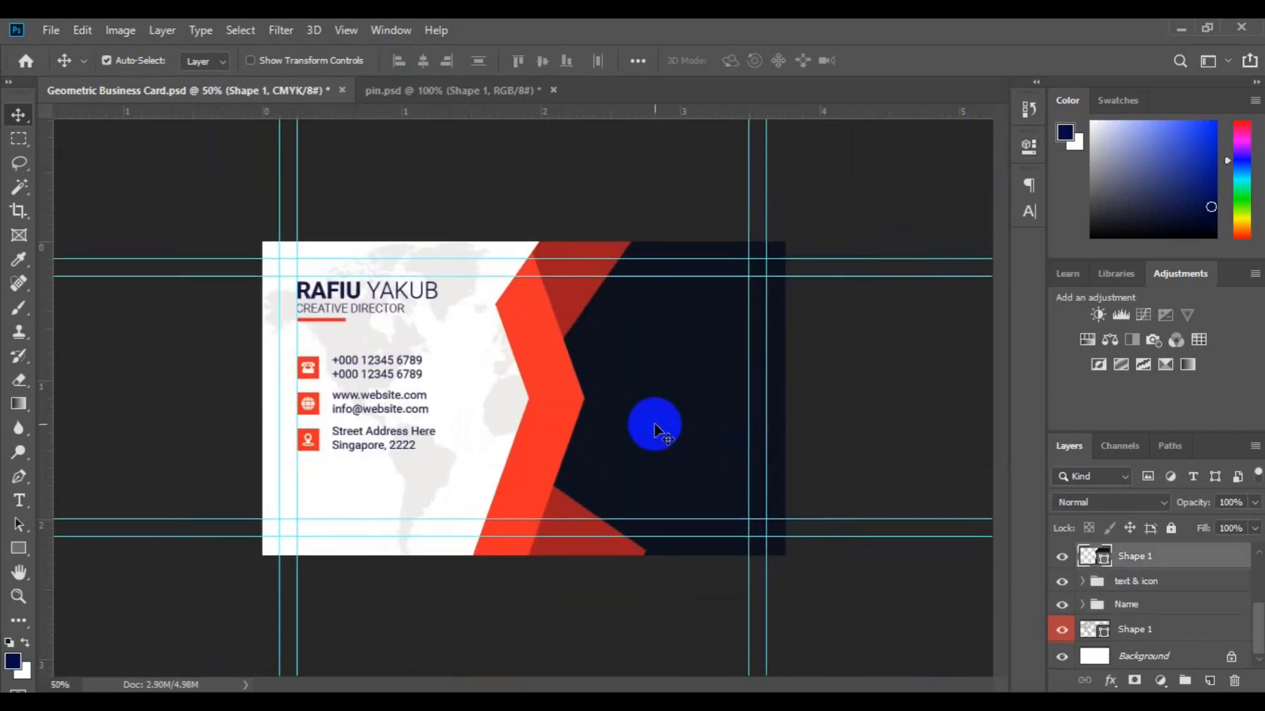
drag(19, 549, 137, 630)
click(1209, 681)
drag(640, 303, 683, 349)
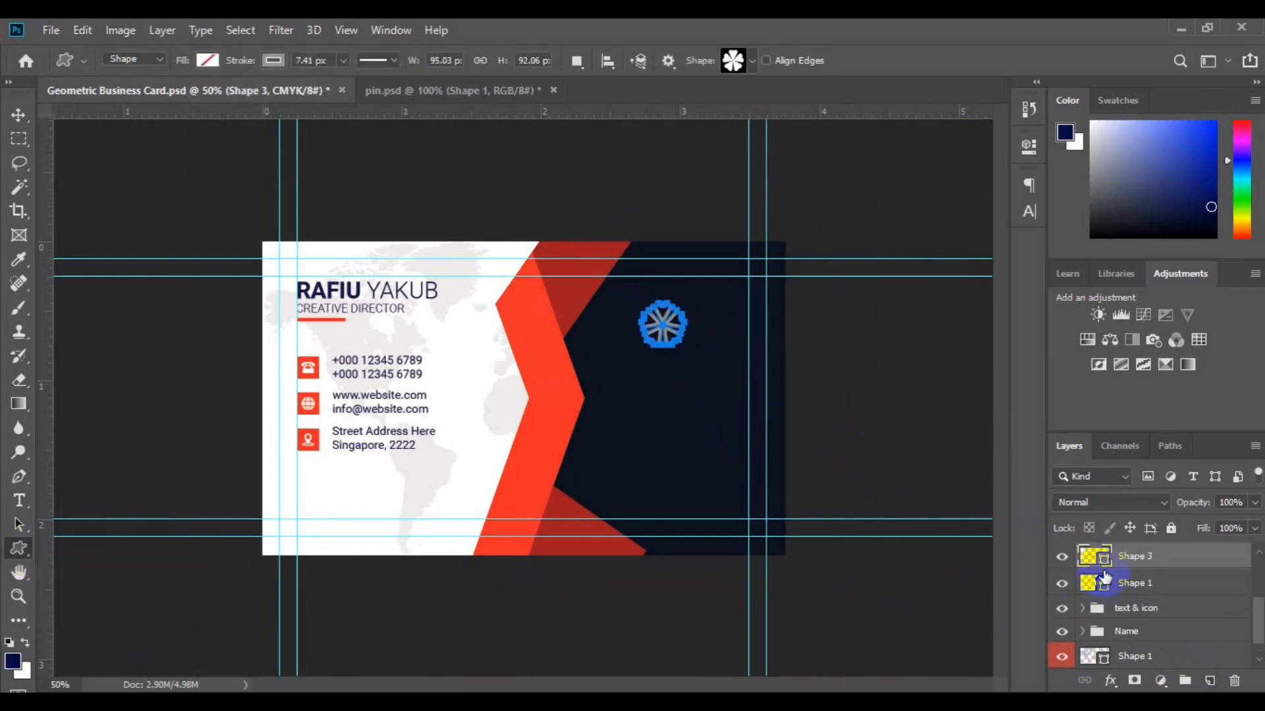
double_click(1104, 565)
click(548, 420)
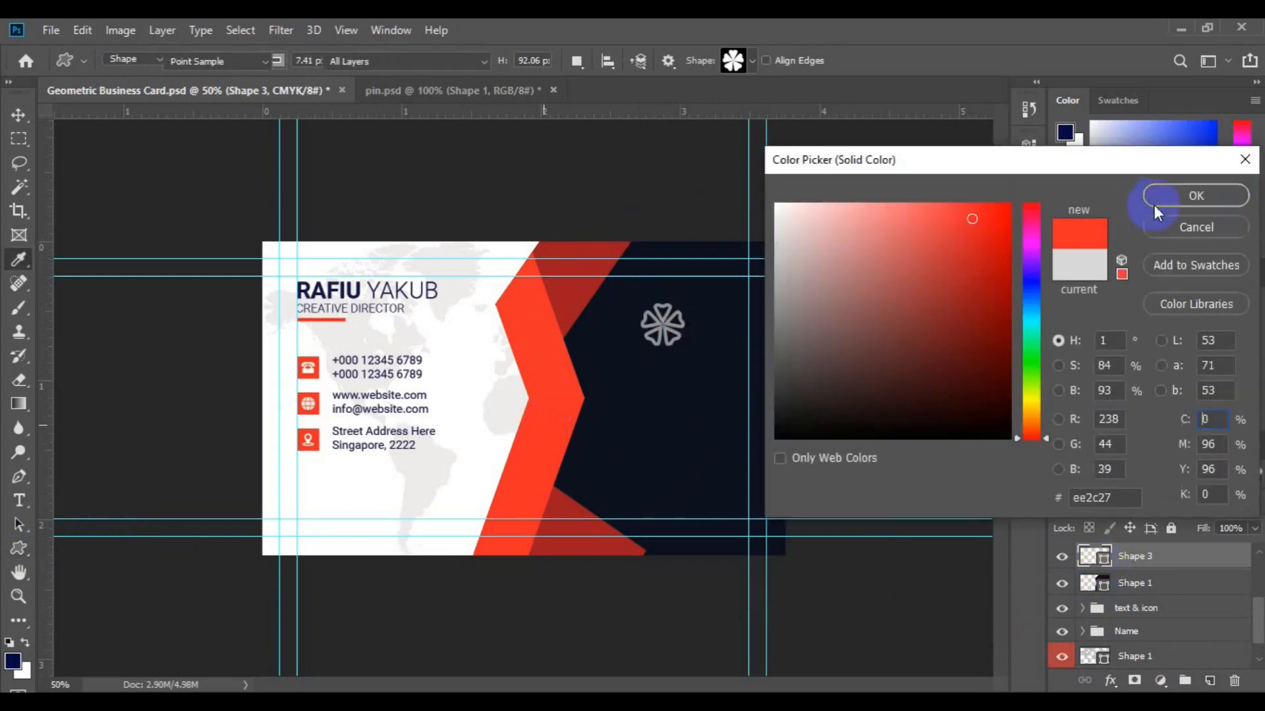
click(1159, 195)
click(272, 61)
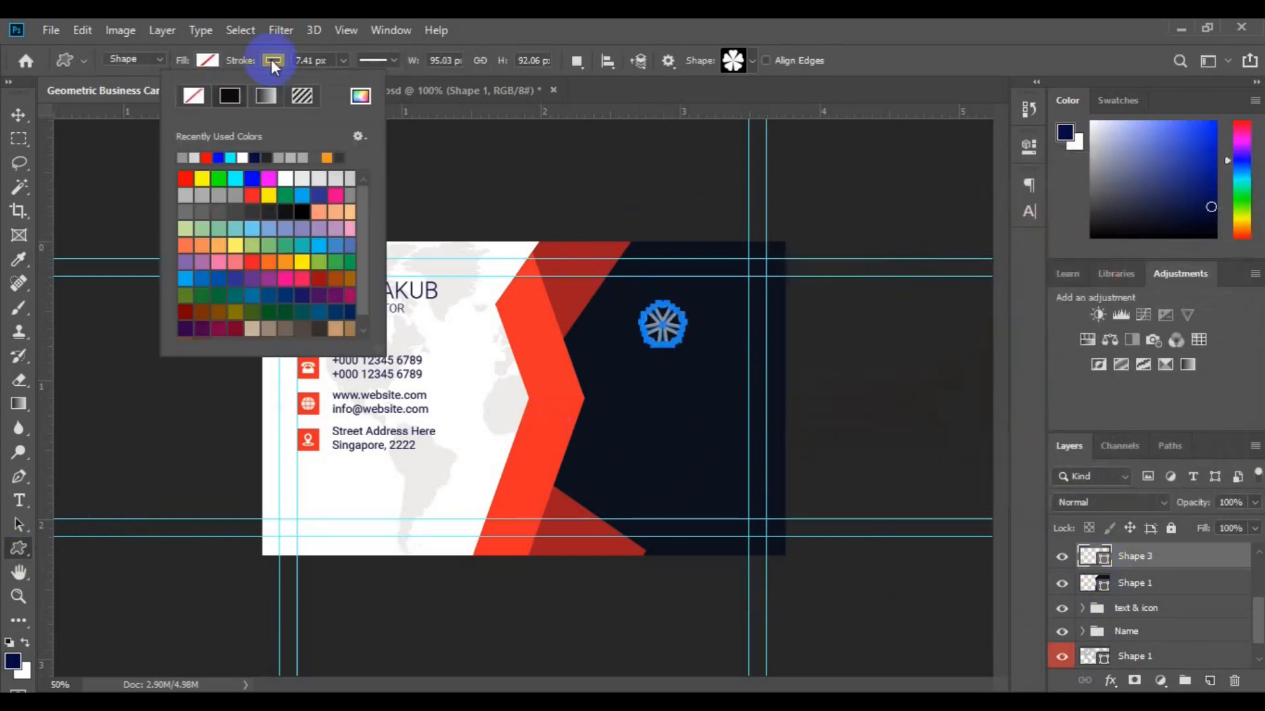
click(207, 60)
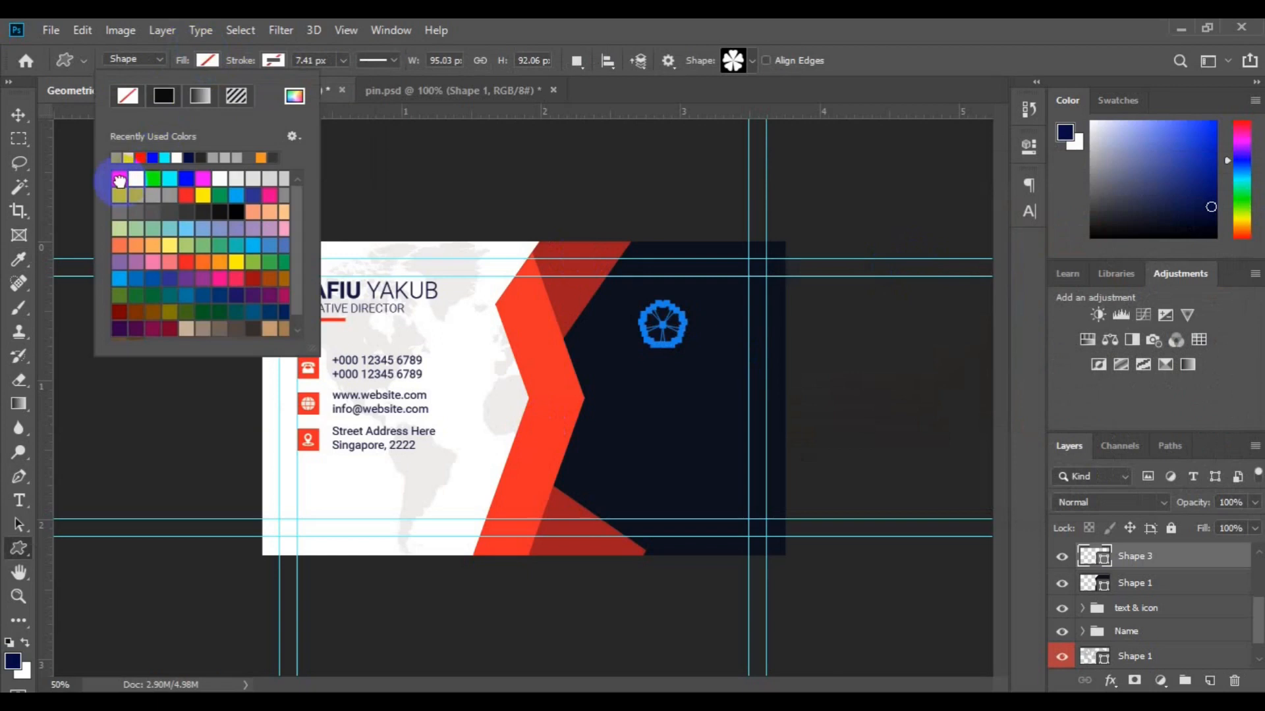
click(18, 116)
Start a white text line below the flower, sampling white from the card.
click(1210, 680)
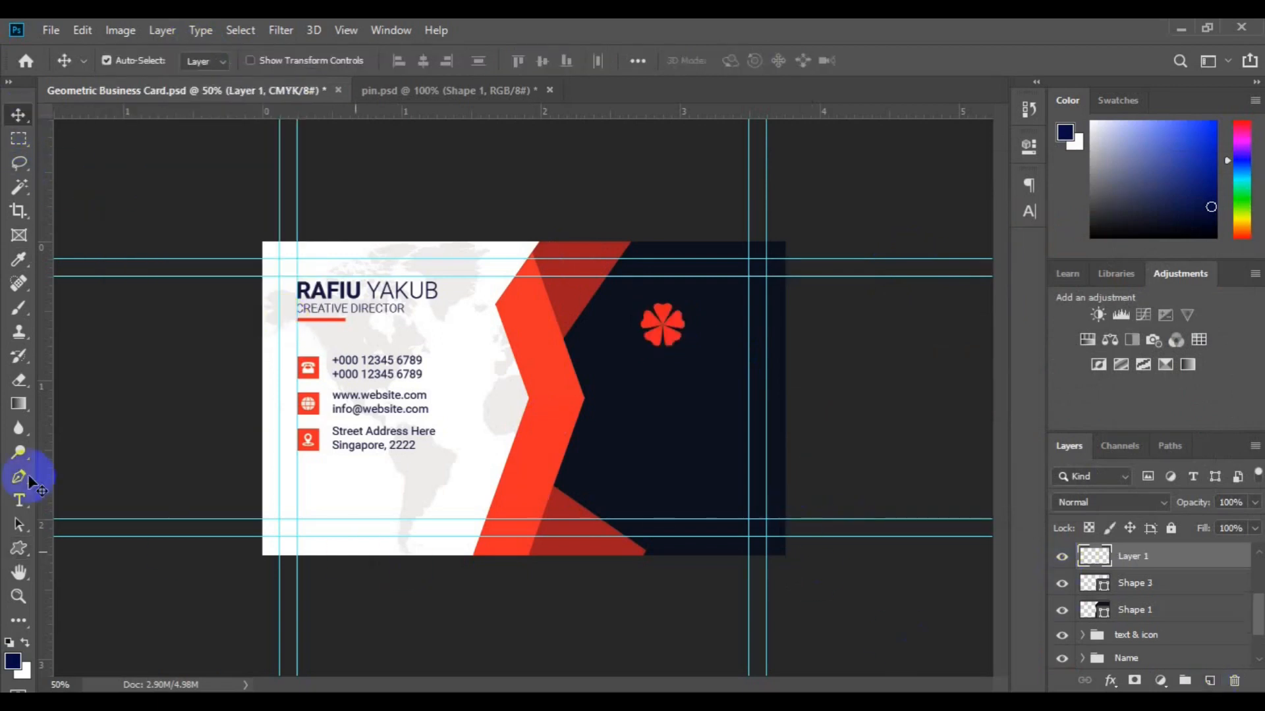
click(20, 501)
click(740, 60)
click(480, 344)
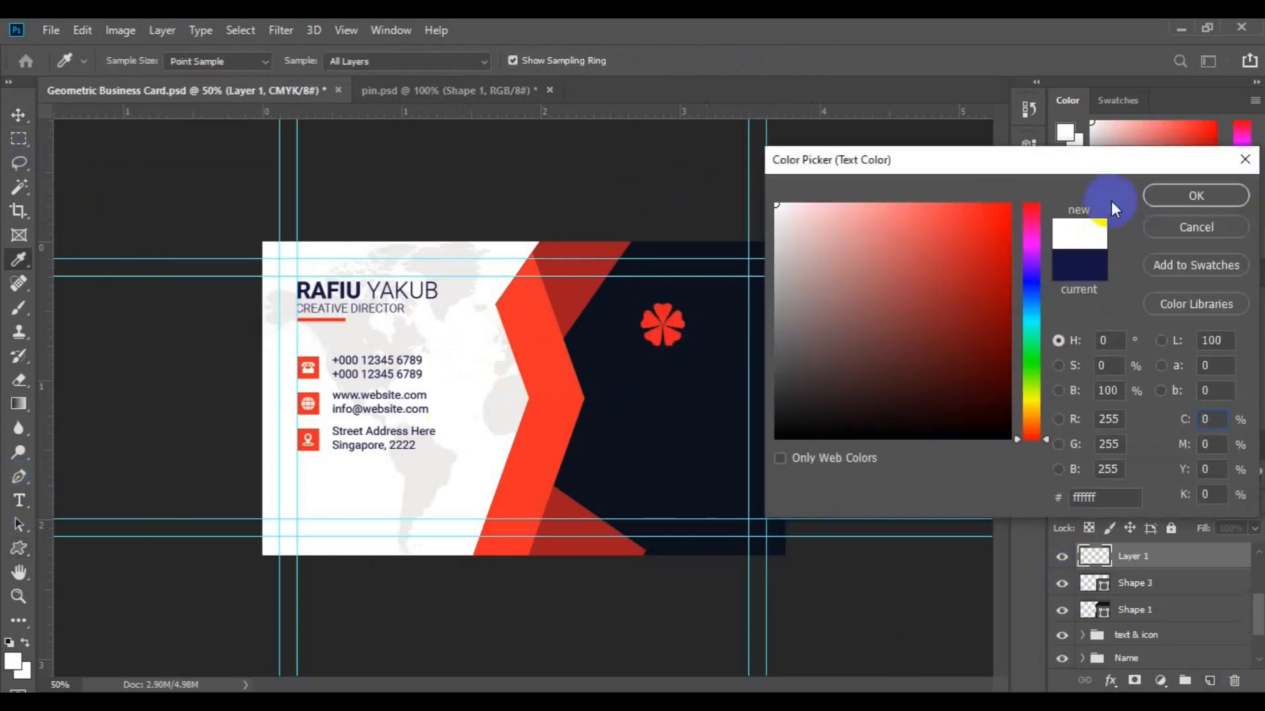
click(1195, 191)
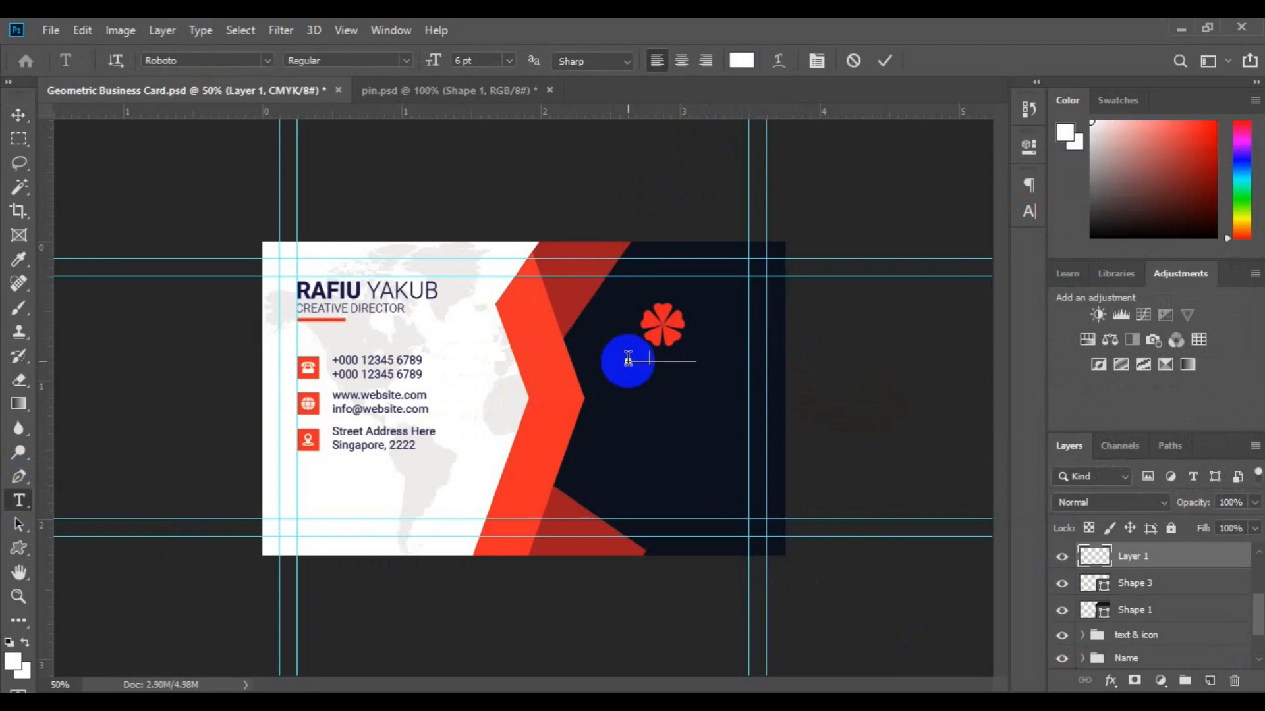
click(627, 359)
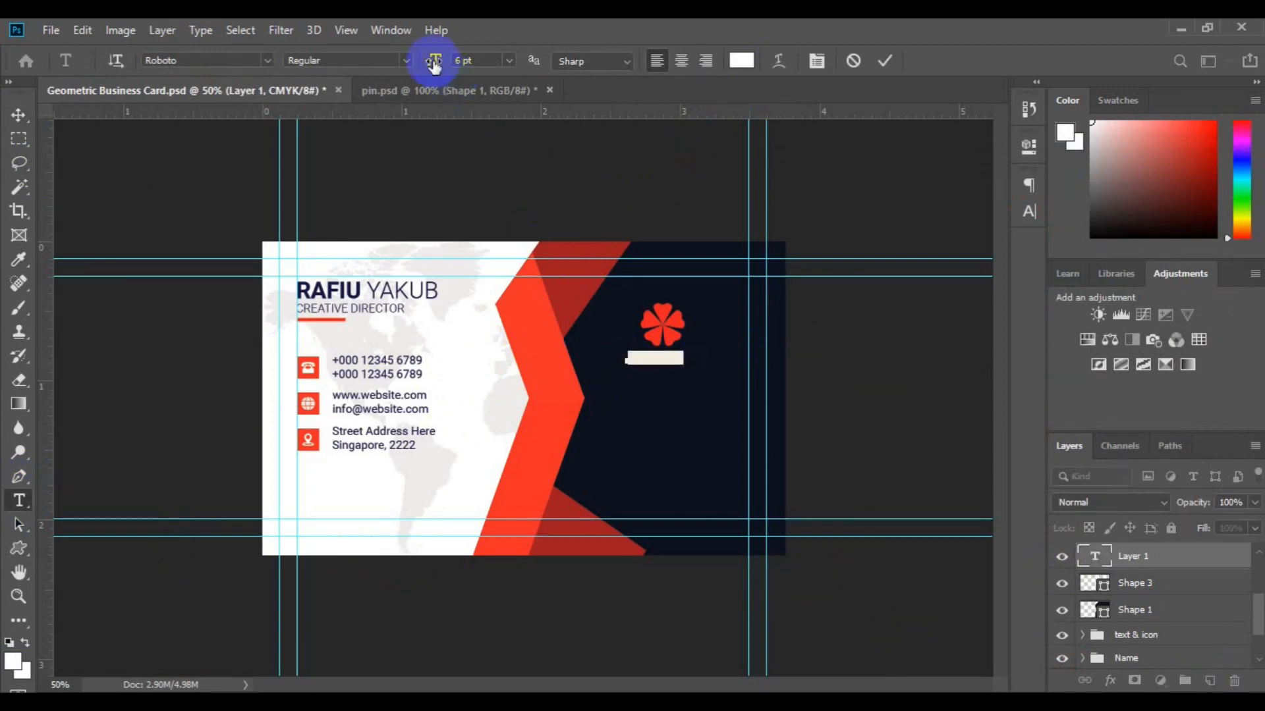
Make LOGO Bold and PRO Light, then select the text together with the flower.
click(403, 60)
click(323, 195)
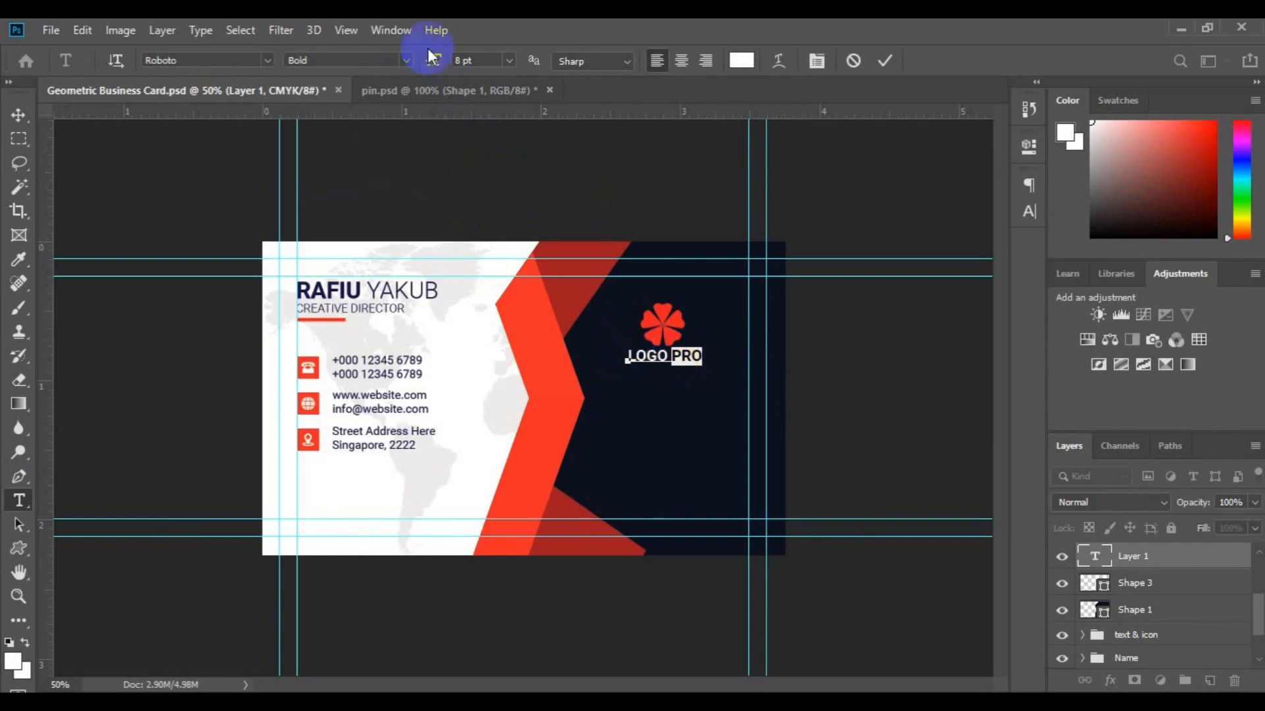
click(403, 60)
click(385, 106)
click(1129, 586)
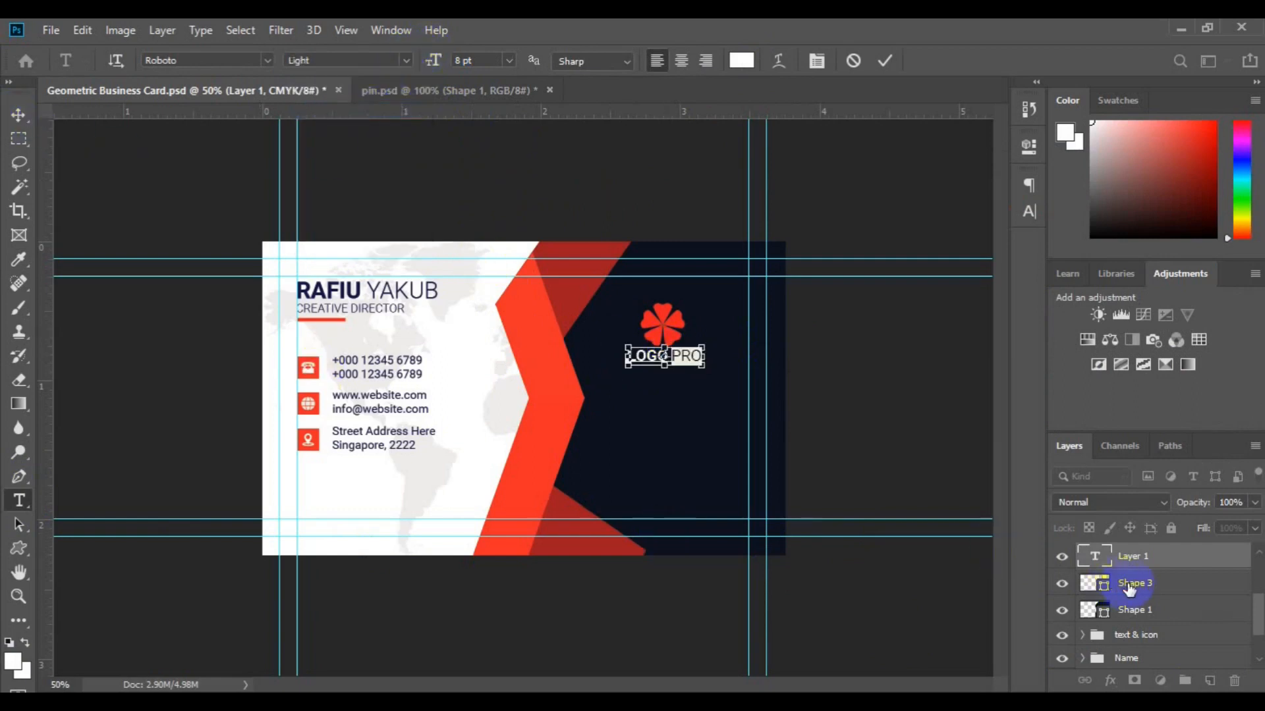
click(765, 536)
click(18, 115)
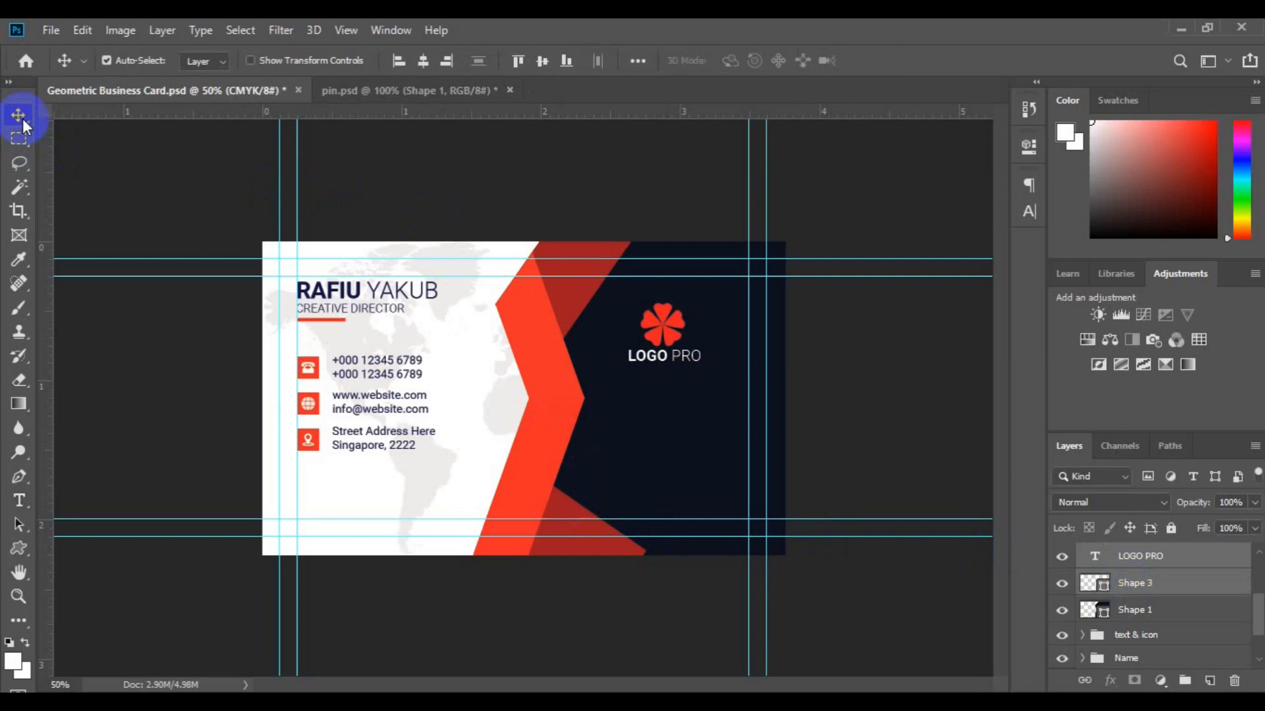
Move the flower logo and LOGO PRO text down and right on the panel.
key(ctrl+t)
drag(678, 337, 698, 356)
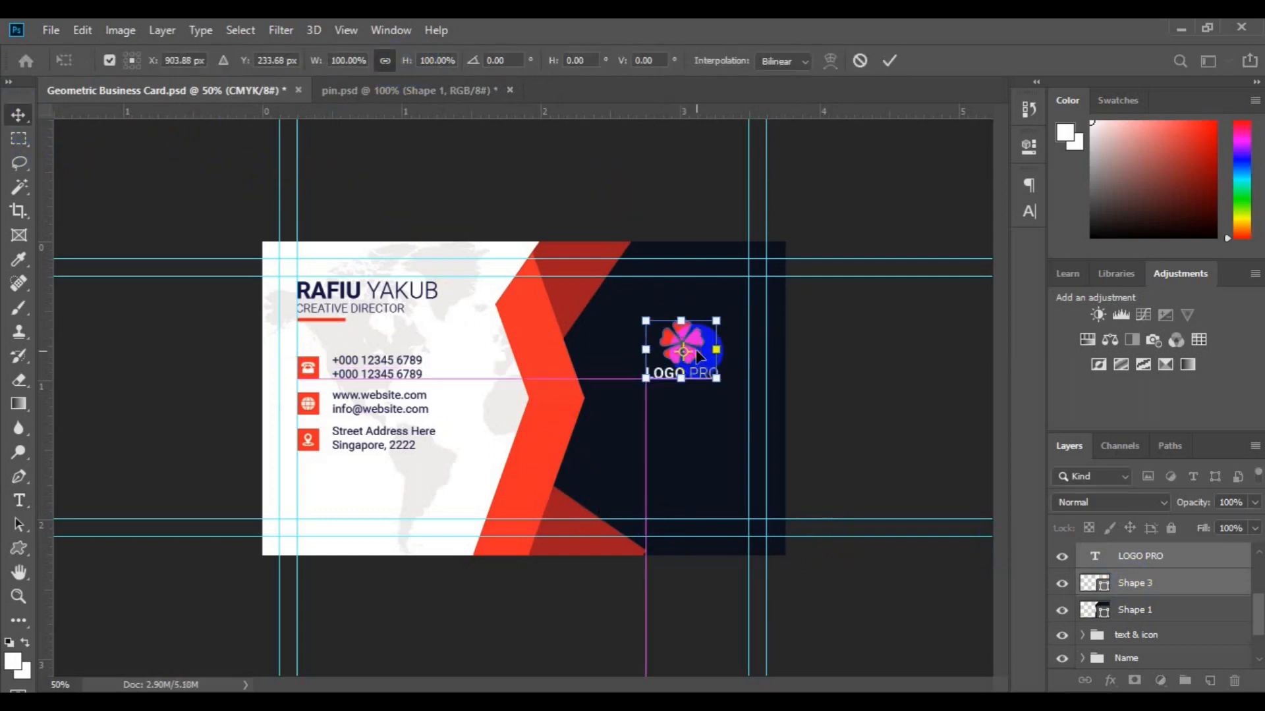
key(Return)
Bring the images3 QR code from pin.psd onto the card and shrink it to a small square.
key(ctrl+Tab)
scroll(1242, 650, down, 3)
click(1185, 652)
click(1061, 651)
drag(1149, 653, 663, 464)
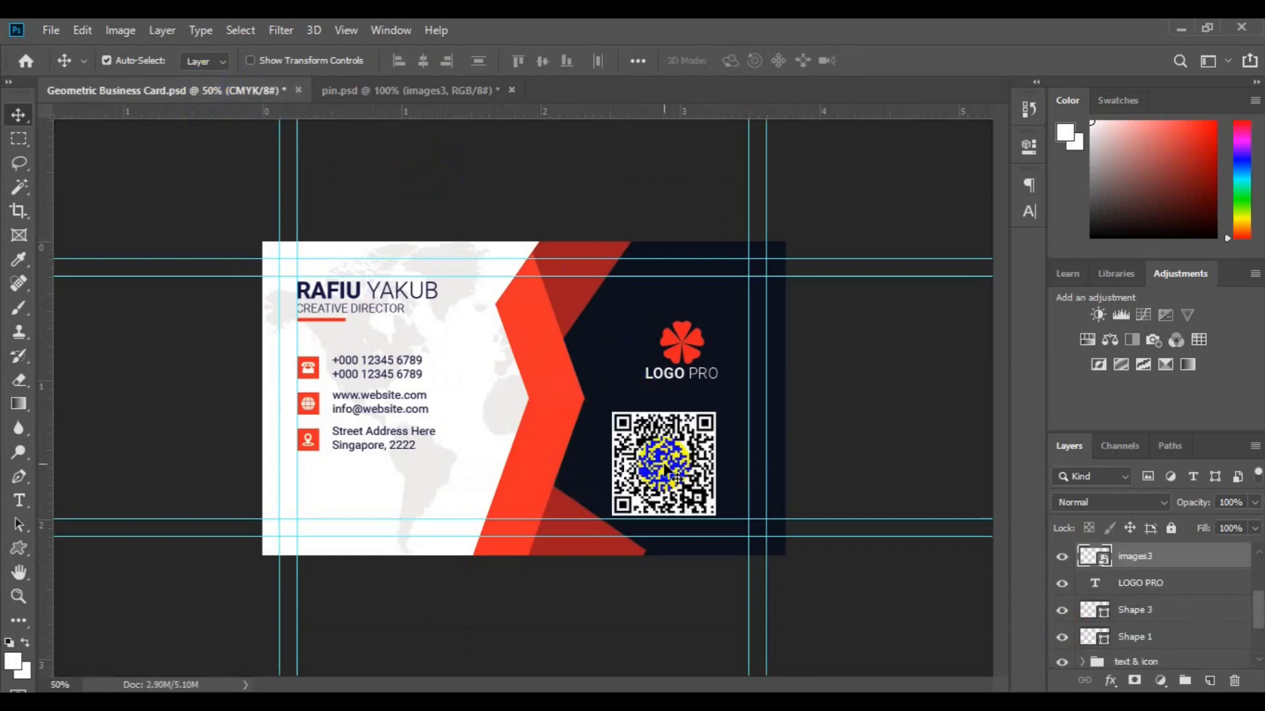
key(ctrl+t)
drag(708, 508, 681, 482)
key(Return)
Group the LOGO PRO text with the flower and centre the QR code horizontally beneath it.
click(1163, 583)
ctrl+click(1170, 611)
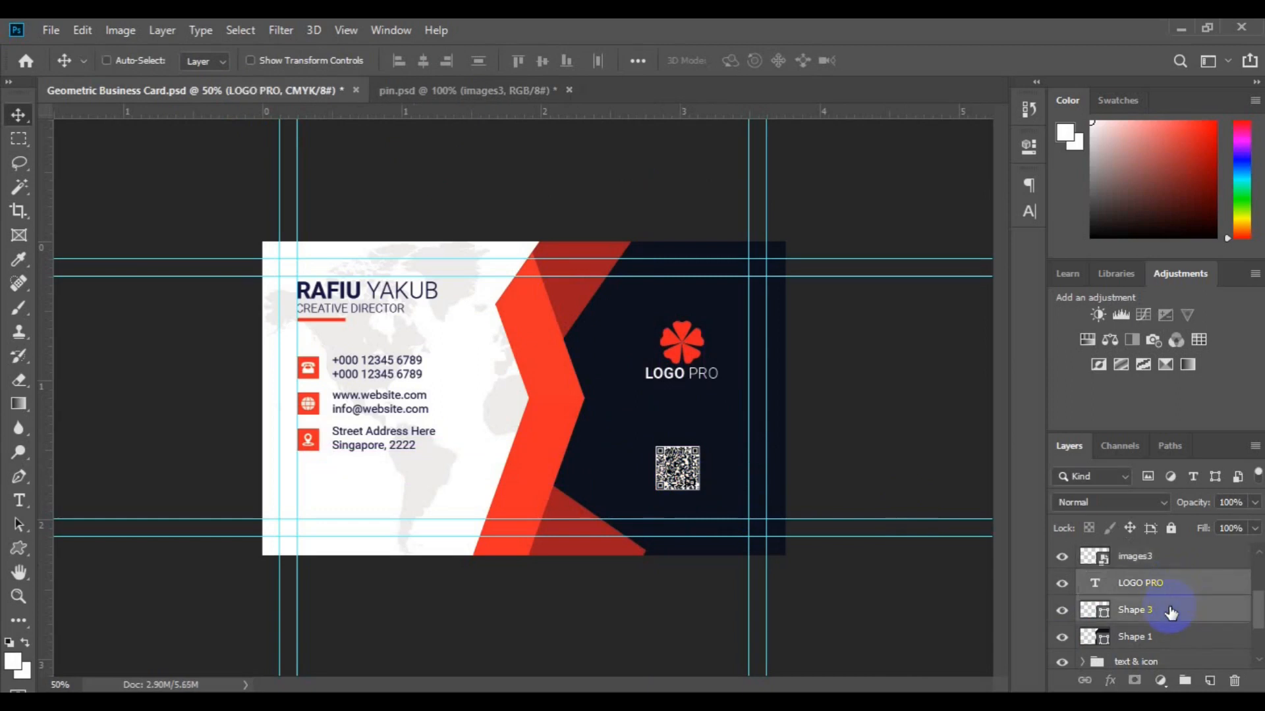
click(1183, 680)
ctrl+click(1149, 560)
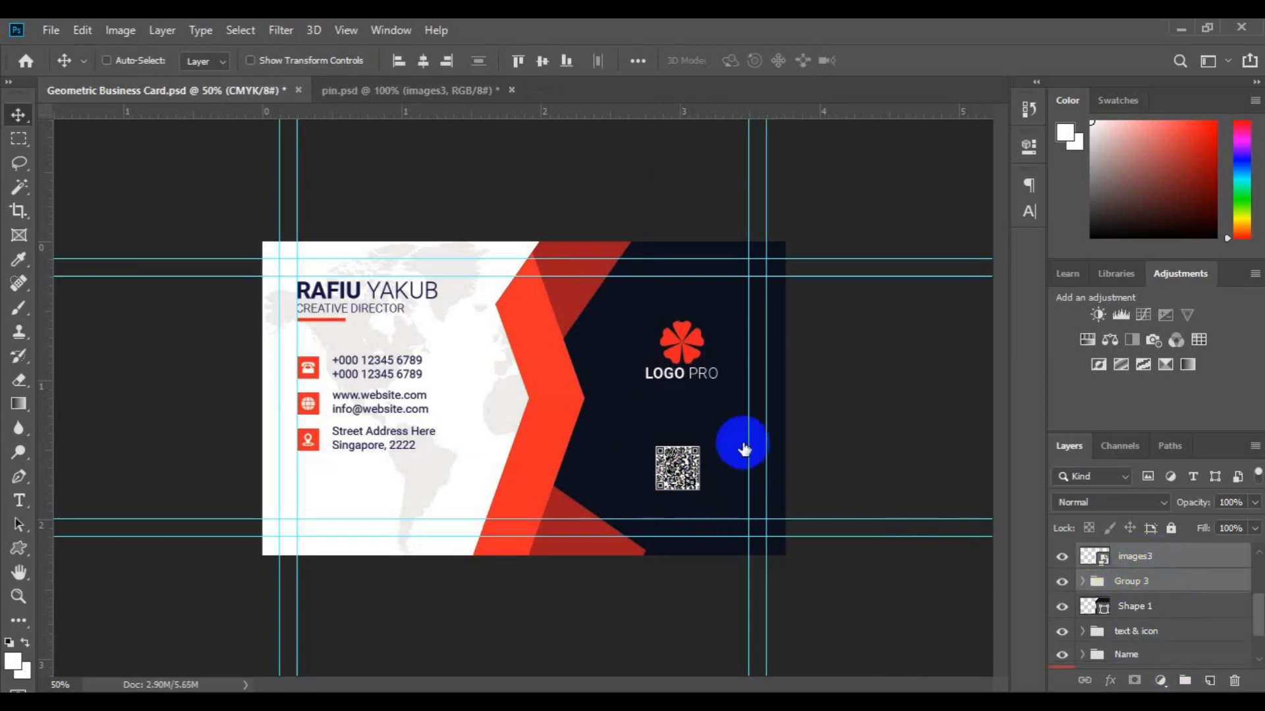
click(423, 61)
Recolour the globe icon's square with a darker red sampled from the card.
key(ctrl+minus)
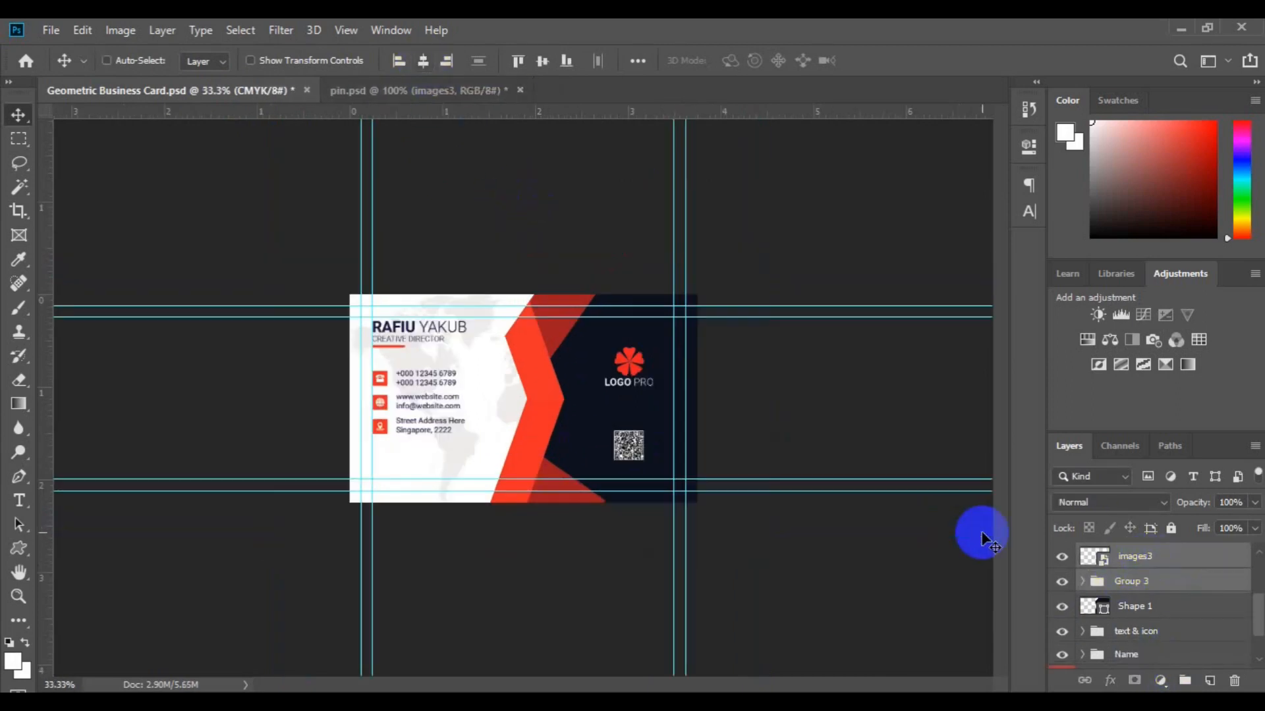
click(377, 403)
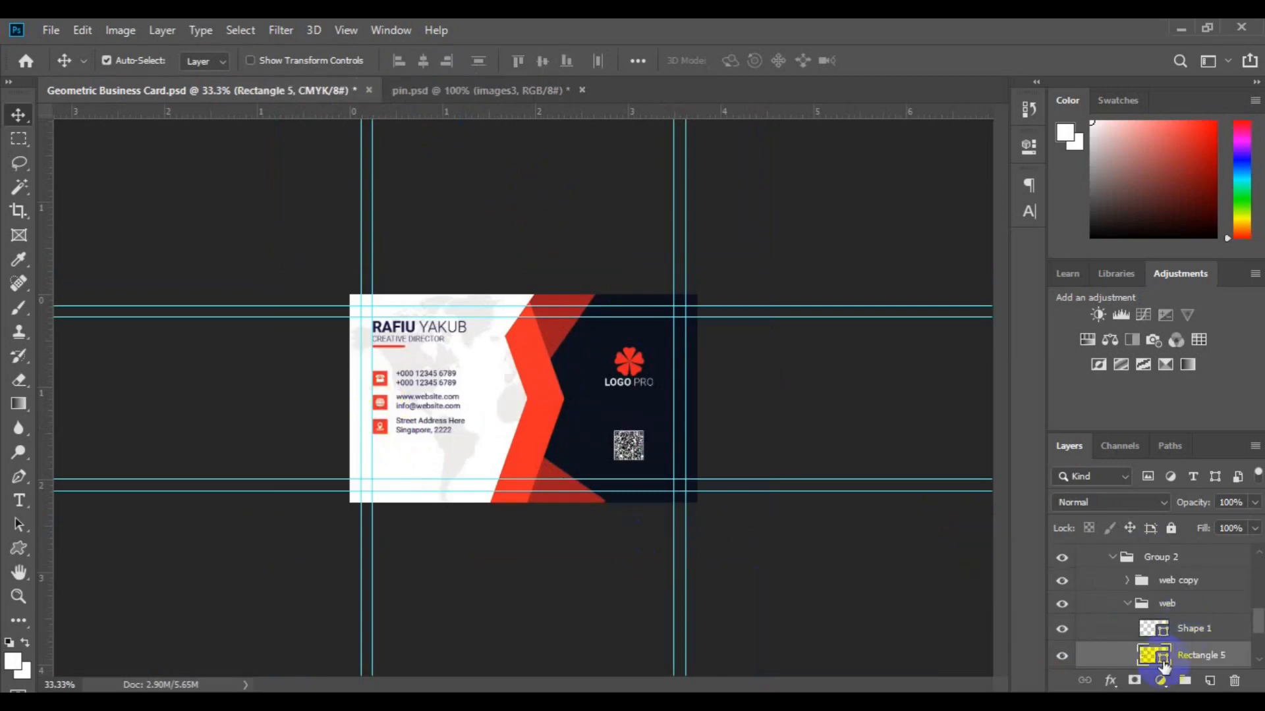
double_click(1162, 658)
click(553, 470)
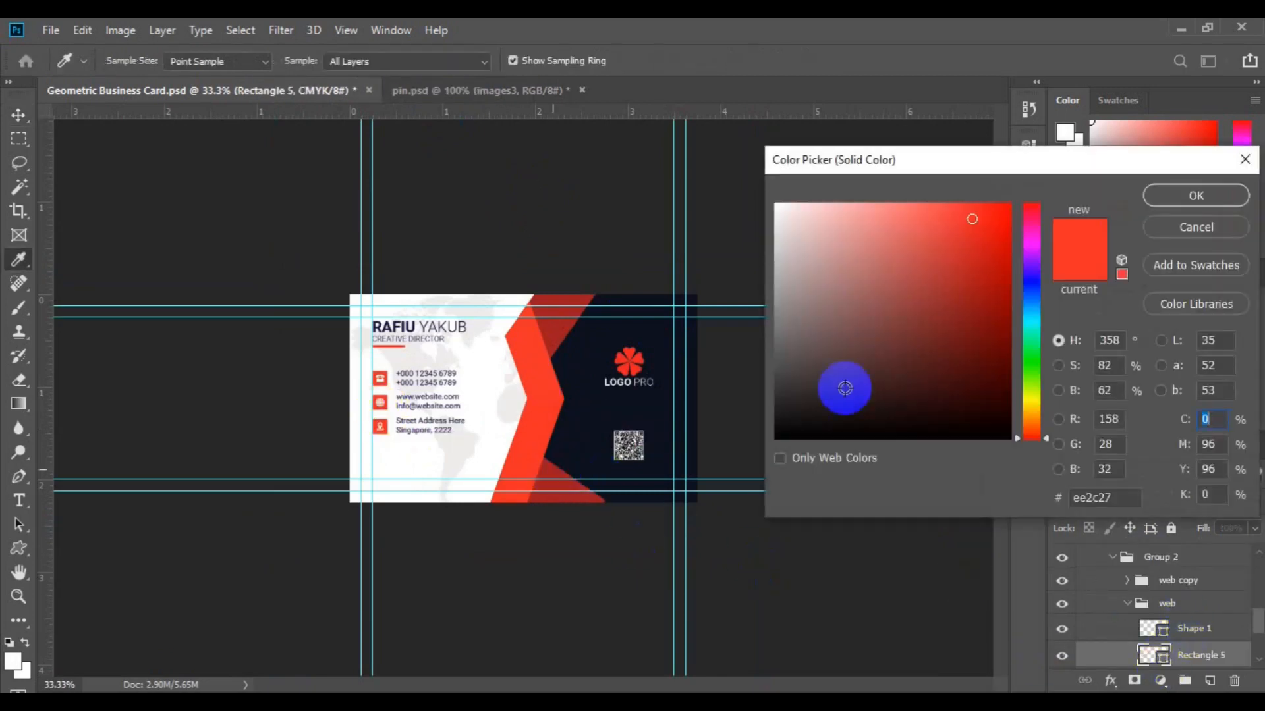